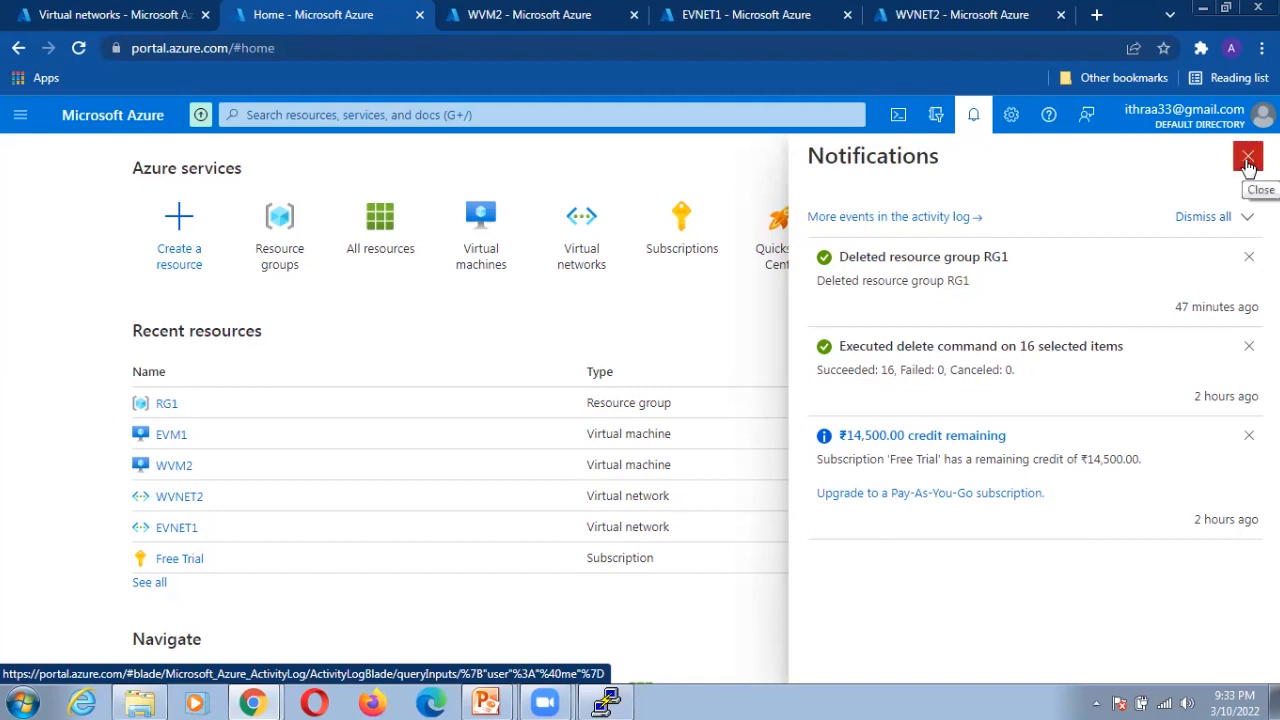
Start a new virtual network under the Free Trial subscription and create a new resource group named RG for it.
{"action": "left_click", "coordinate": [1248, 158]}
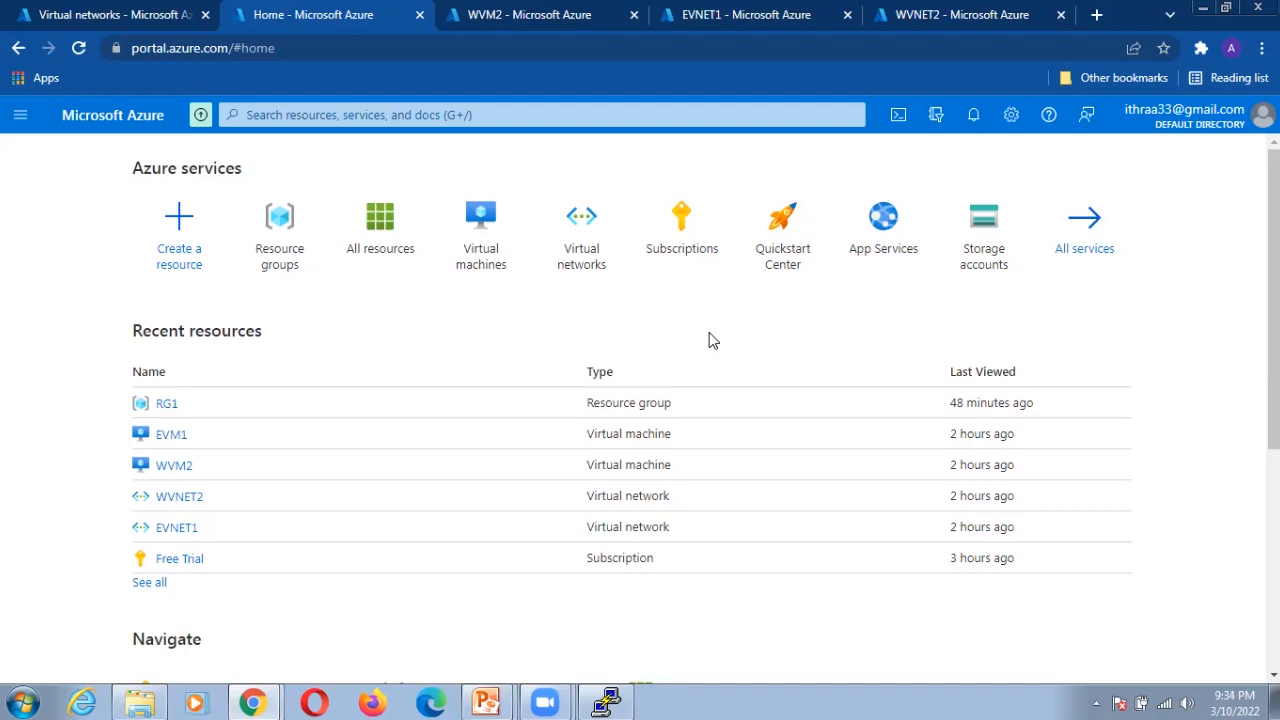
{"action": "left_click", "coordinate": [592, 222]}
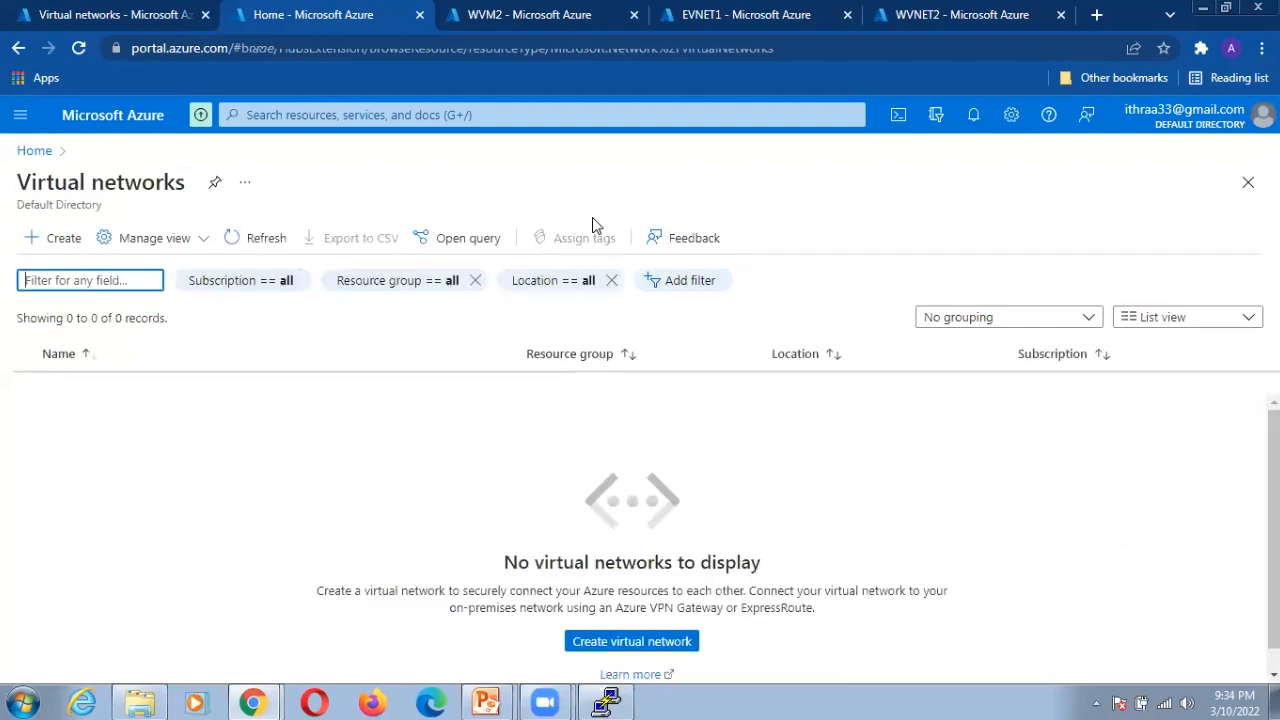
{"action": "left_click", "coordinate": [51, 241]}
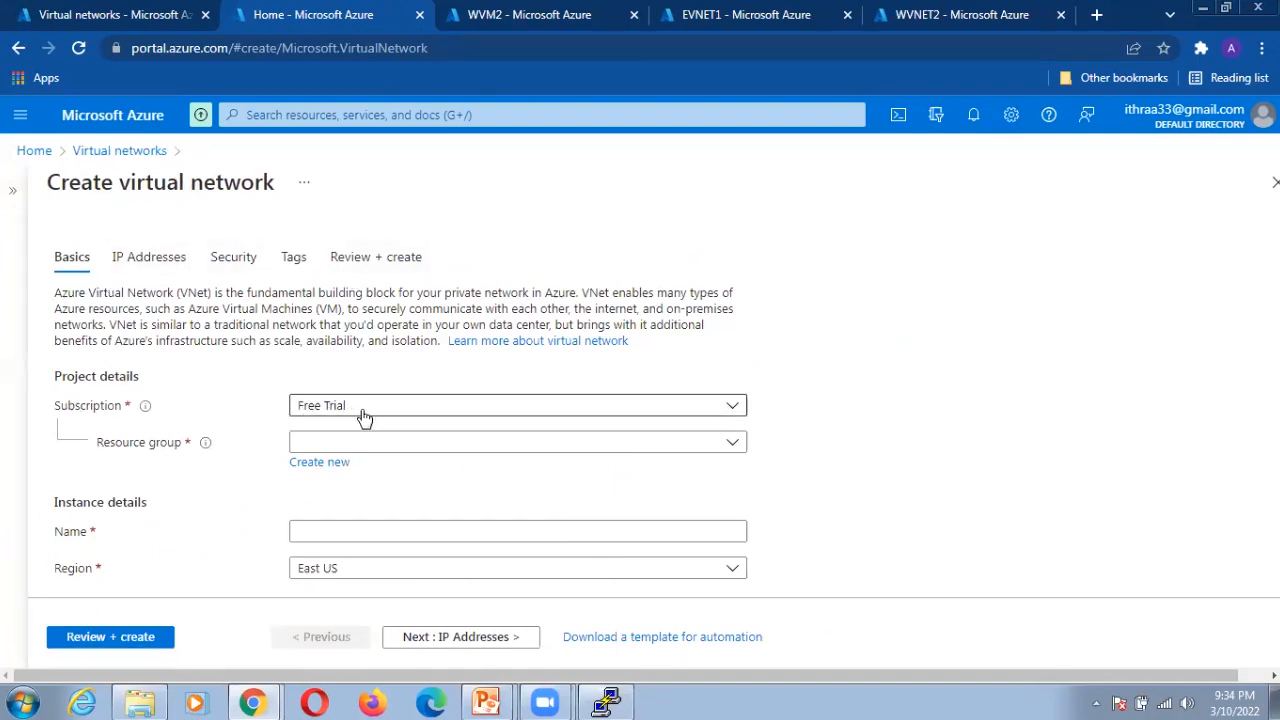
{"action": "left_click", "coordinate": [323, 451]}
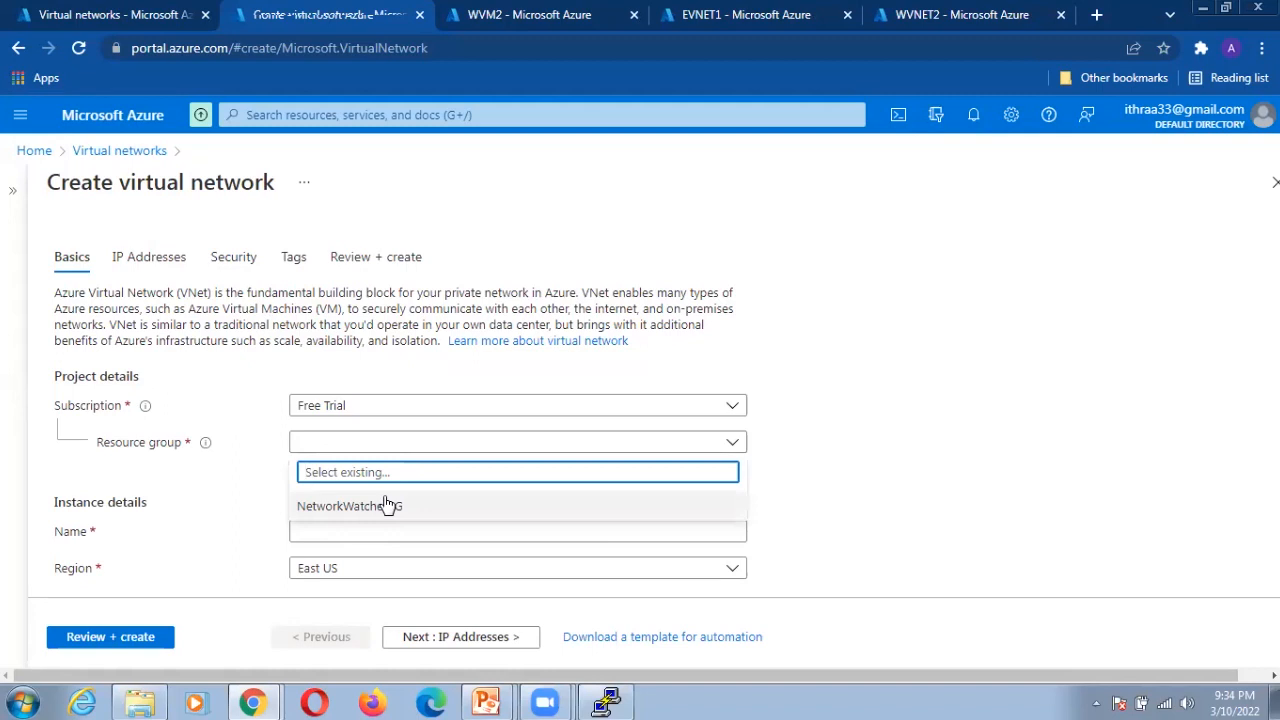
{"action": "left_click", "coordinate": [850, 472]}
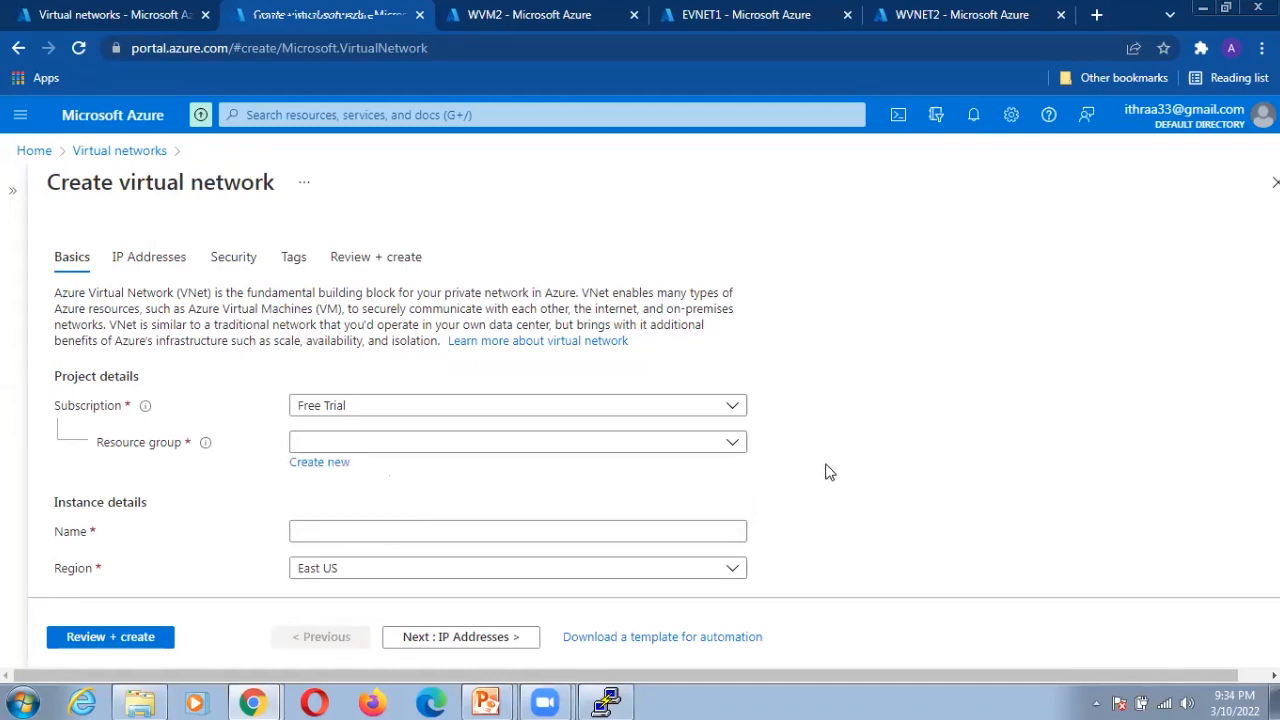
{"action": "left_click", "coordinate": [345, 472]}
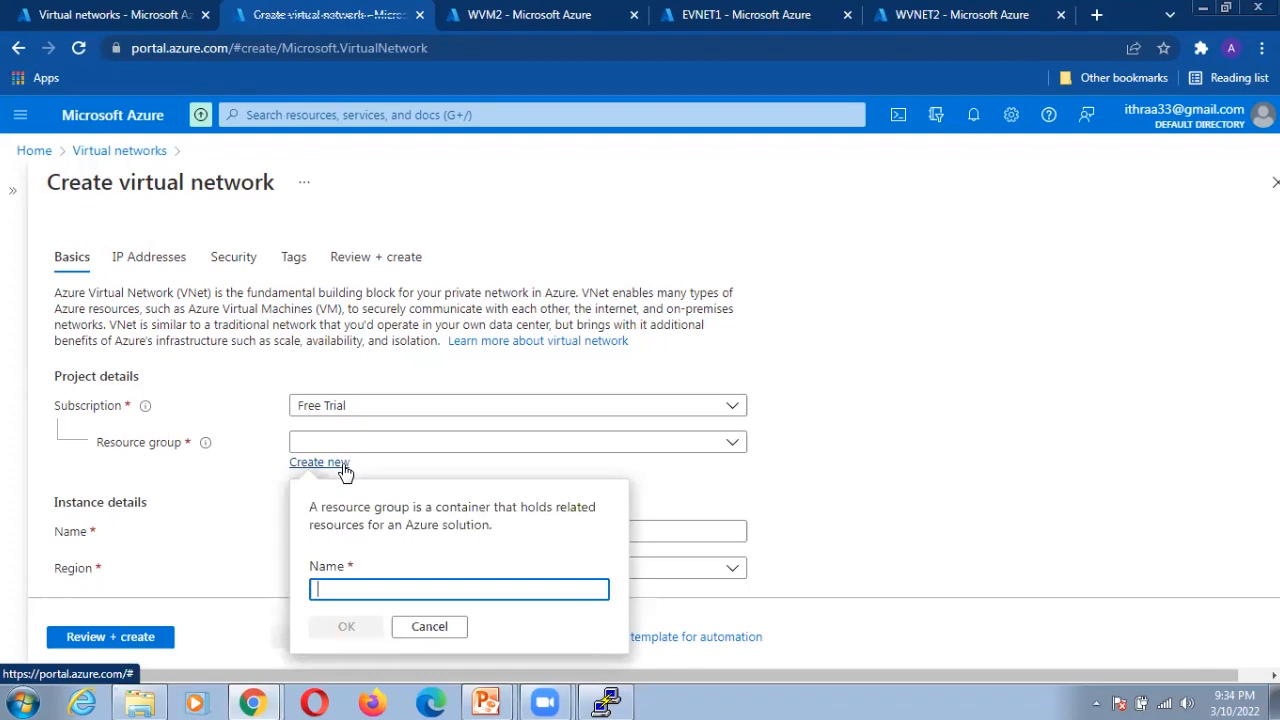
{"action": "type", "text": "RG1"}
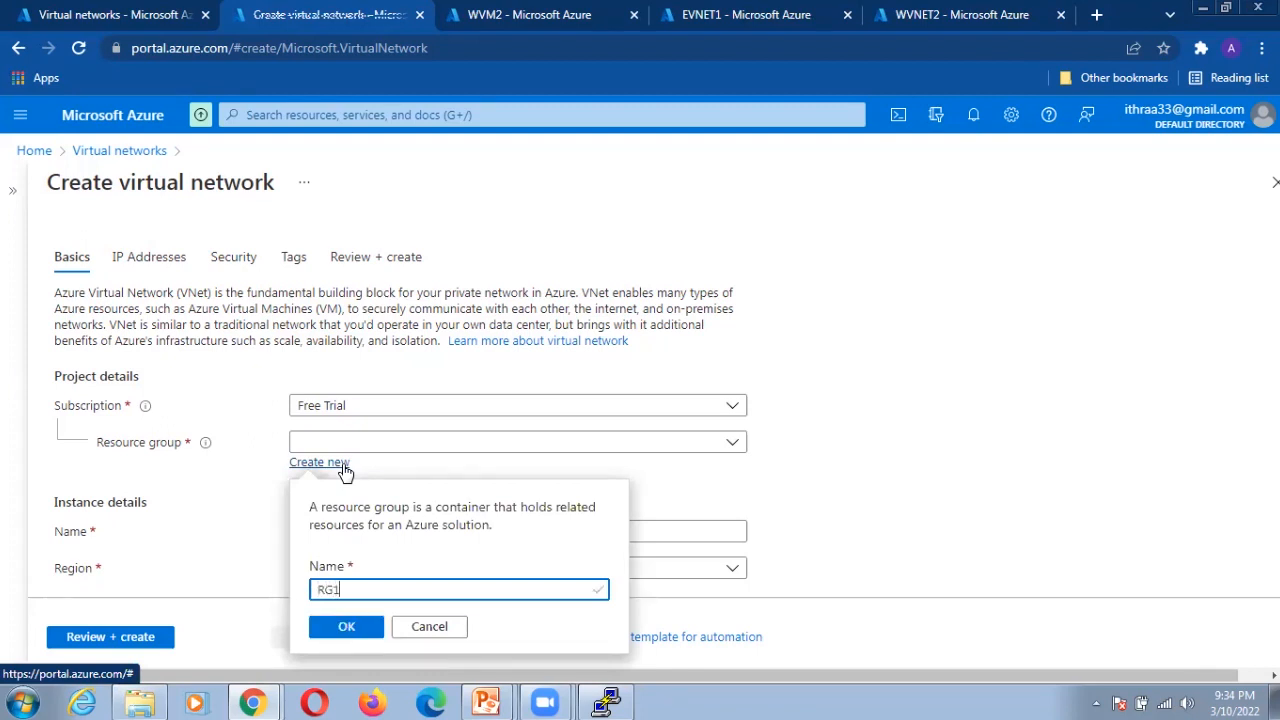
{"action": "key", "text": "BackSpace"}
{"action": "left_click", "coordinate": [339, 625]}
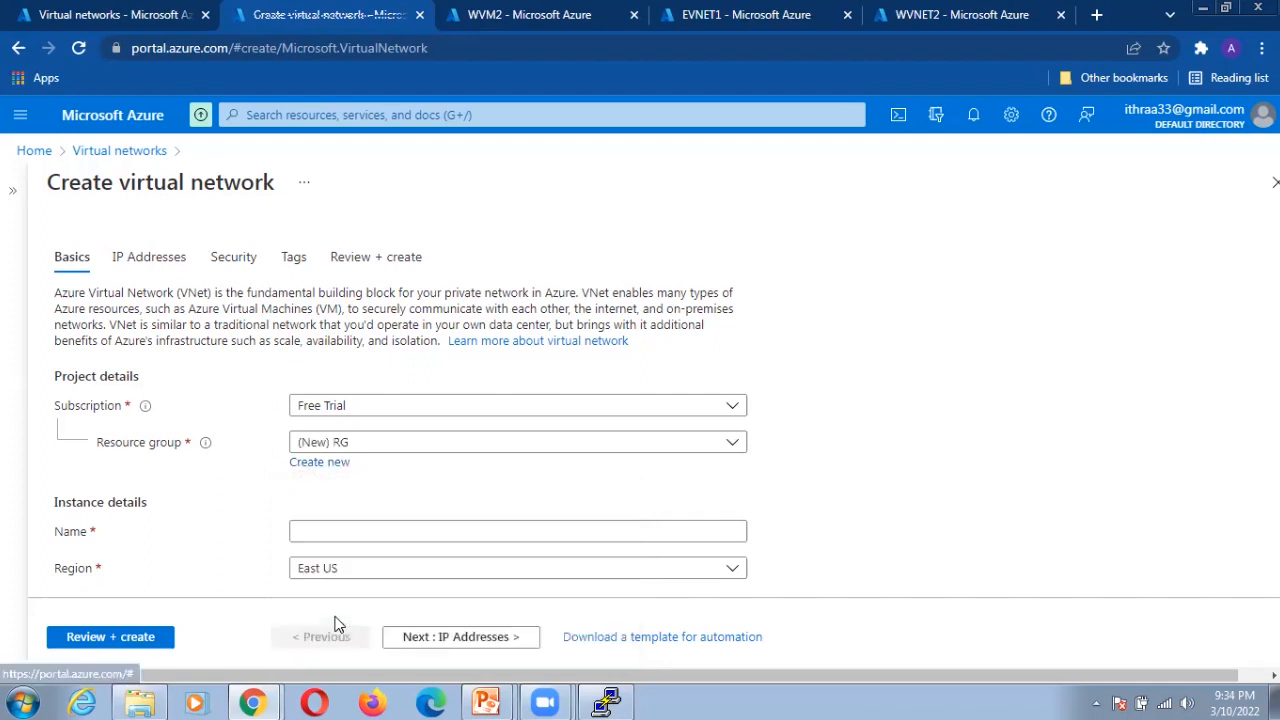
Name the new virtual network EVNET1, keeping the East US region.
{"action": "left_click", "coordinate": [310, 527]}
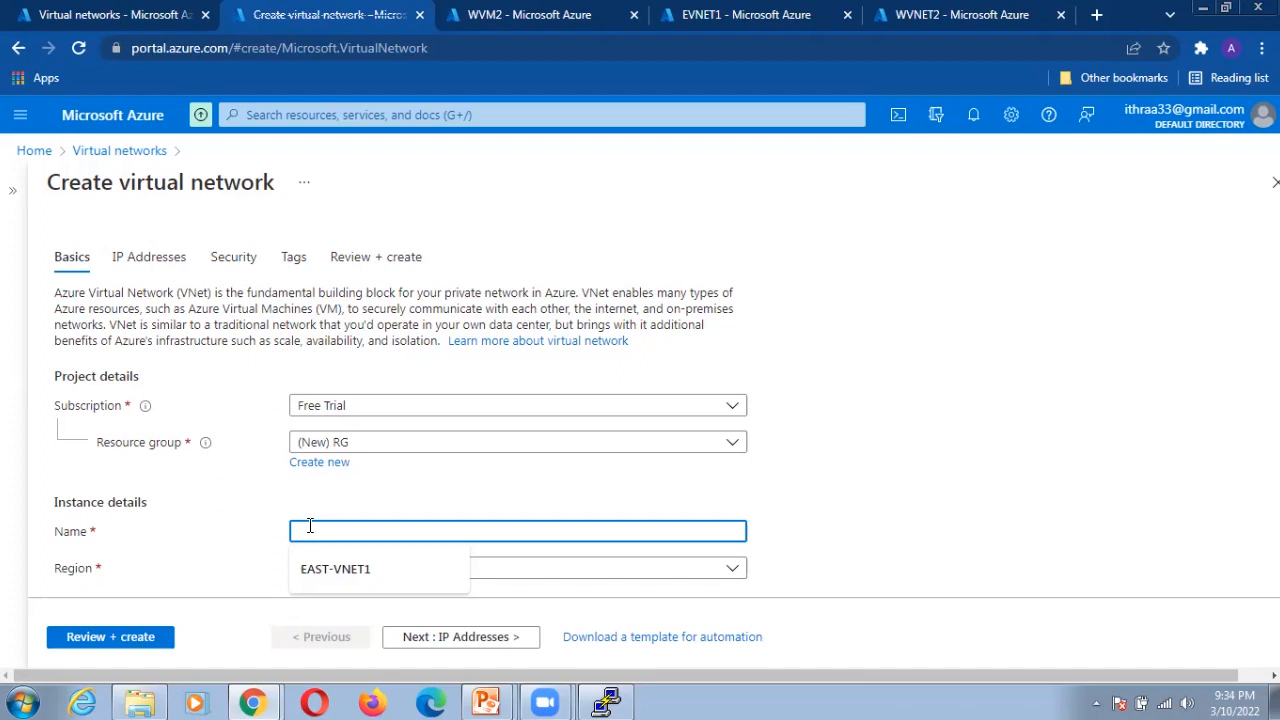
{"action": "type", "text": "EVNET"}
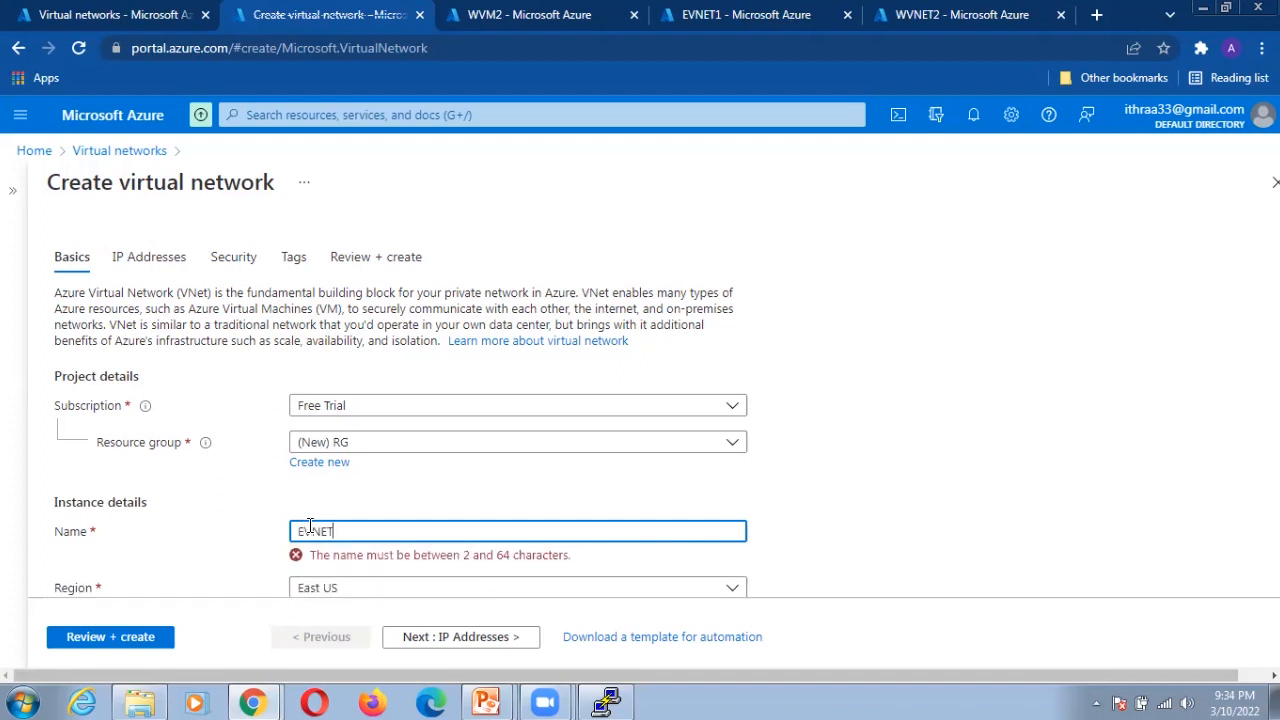
{"action": "type", "text": "1"}
{"action": "left_click", "coordinate": [1110, 455]}
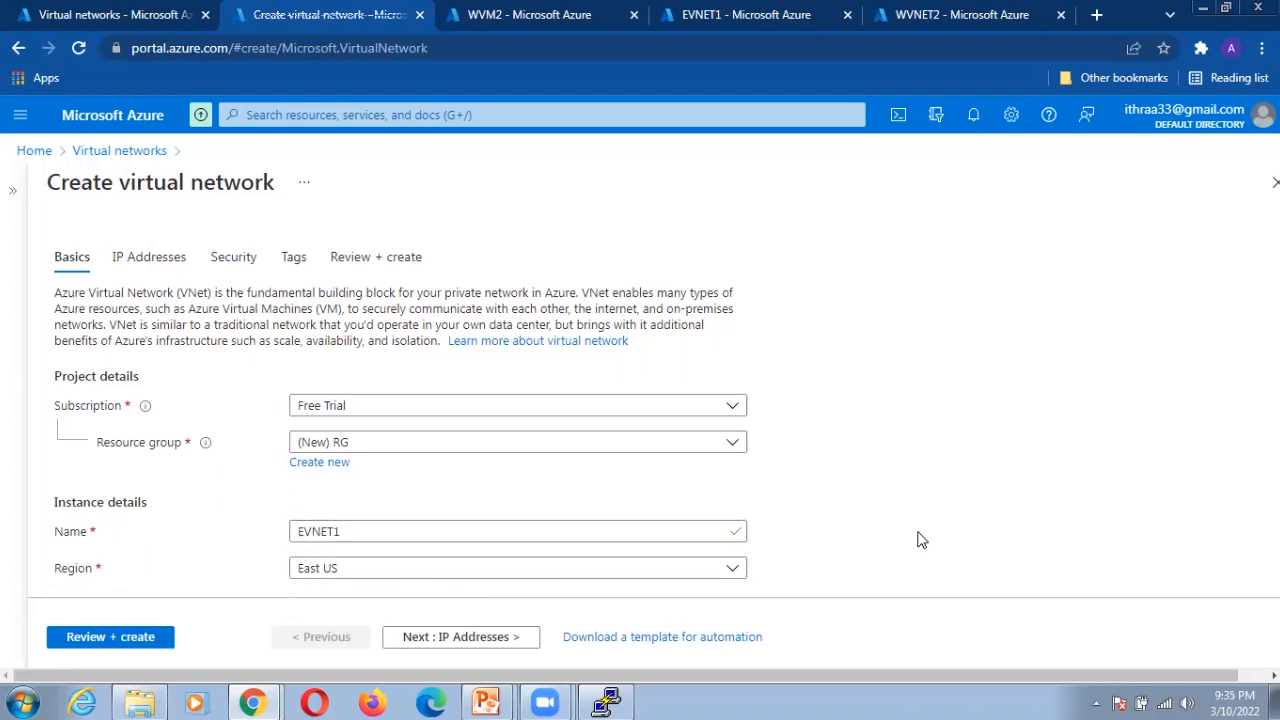
{"action": "scroll", "coordinate": [918, 538], "scroll_direction": "down", "scroll_amount": 1}
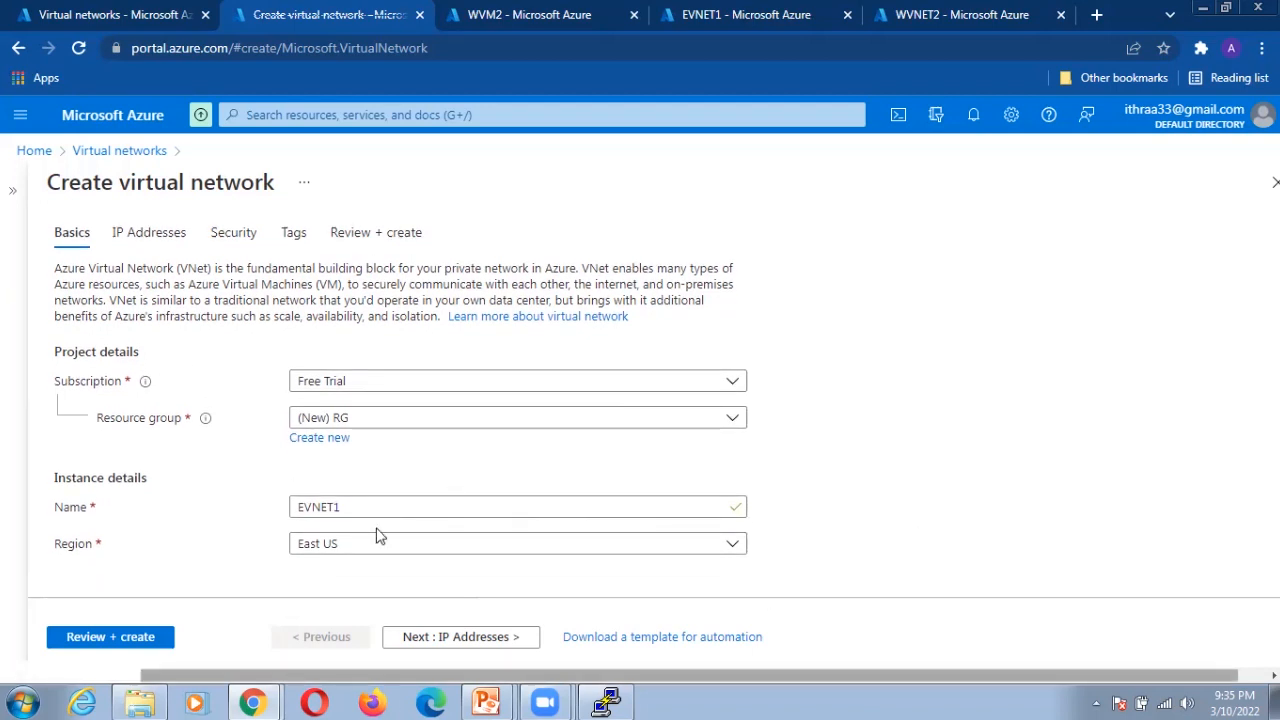
Keep the default IP address and security settings for EVNET1 and create the virtual network.
{"action": "left_click", "coordinate": [497, 645]}
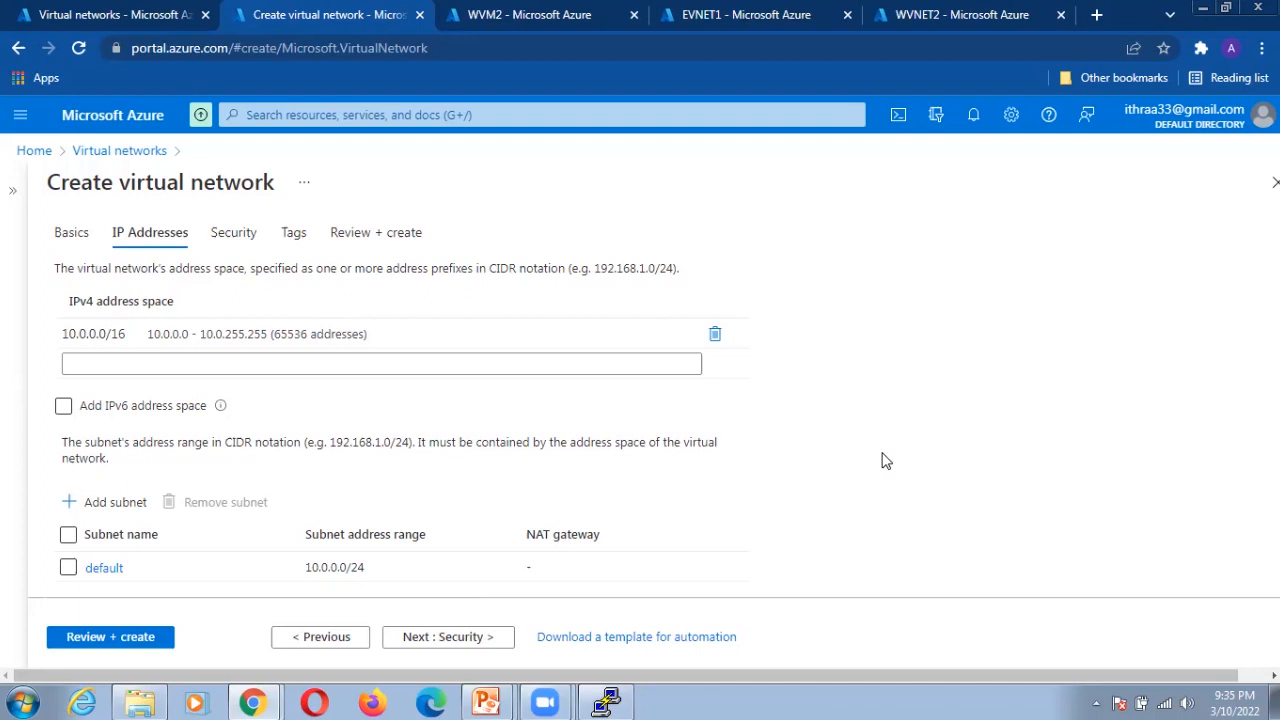
{"action": "left_click", "coordinate": [461, 636]}
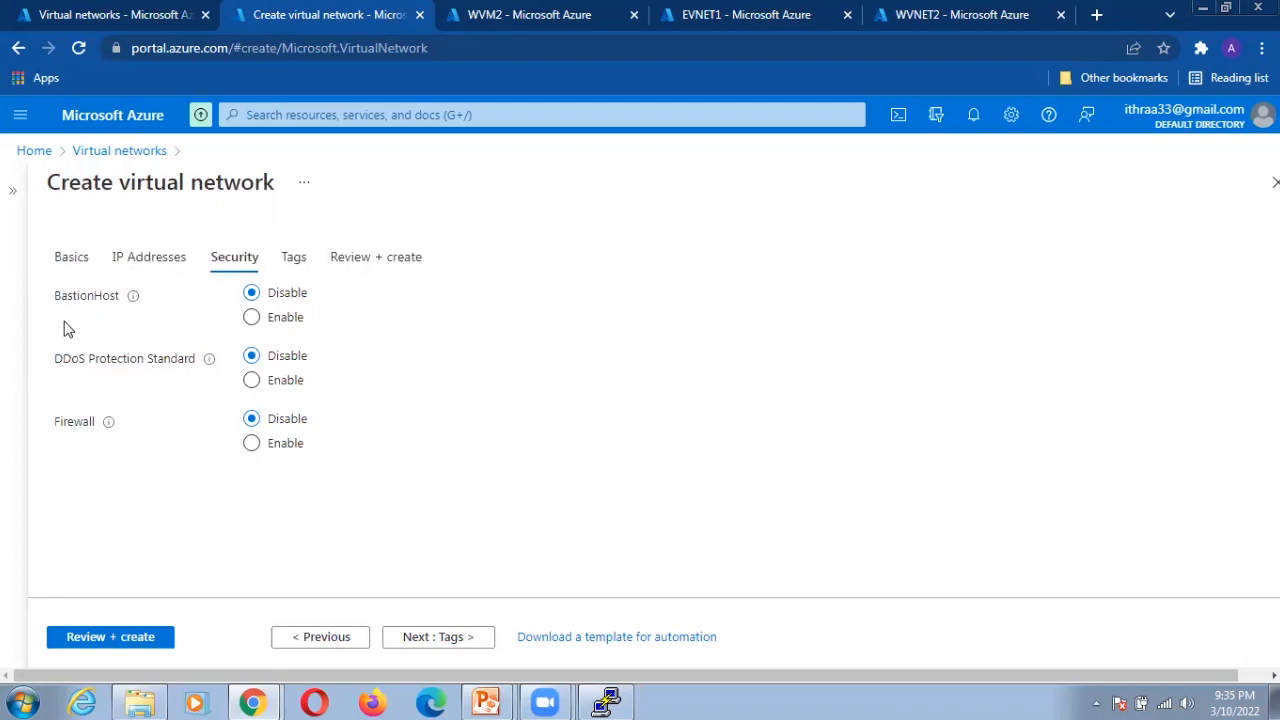
{"action": "mouse_move", "coordinate": [134, 302]}
{"action": "left_click", "coordinate": [446, 637]}
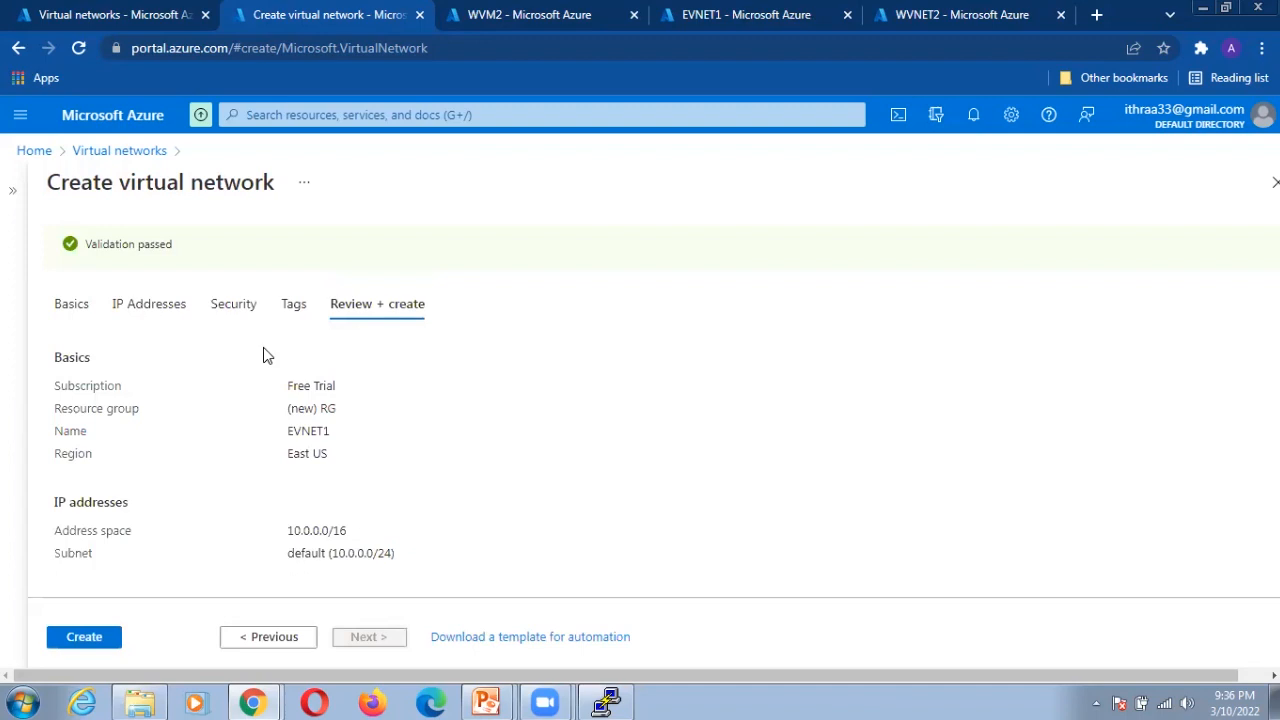
{"action": "left_click", "coordinate": [85, 646]}
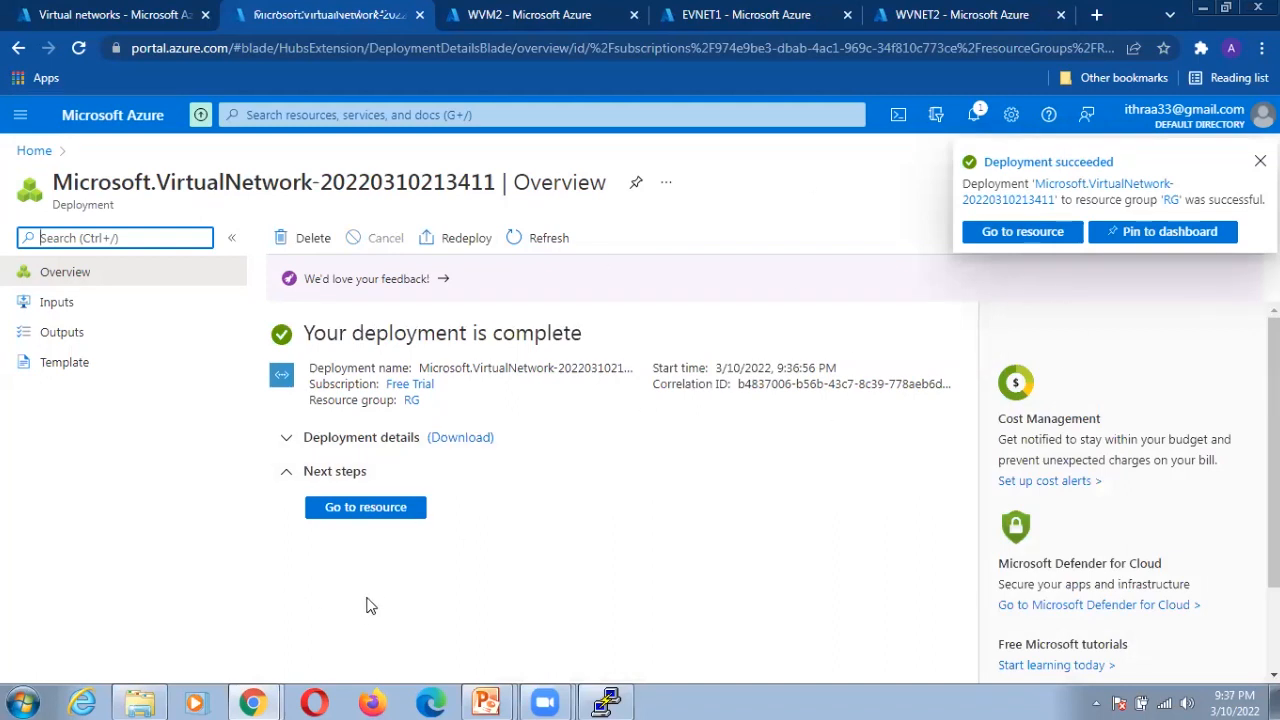
View the deployed EVNET1 resource's overview and check the list of virtual networks.
{"action": "left_click", "coordinate": [366, 510]}
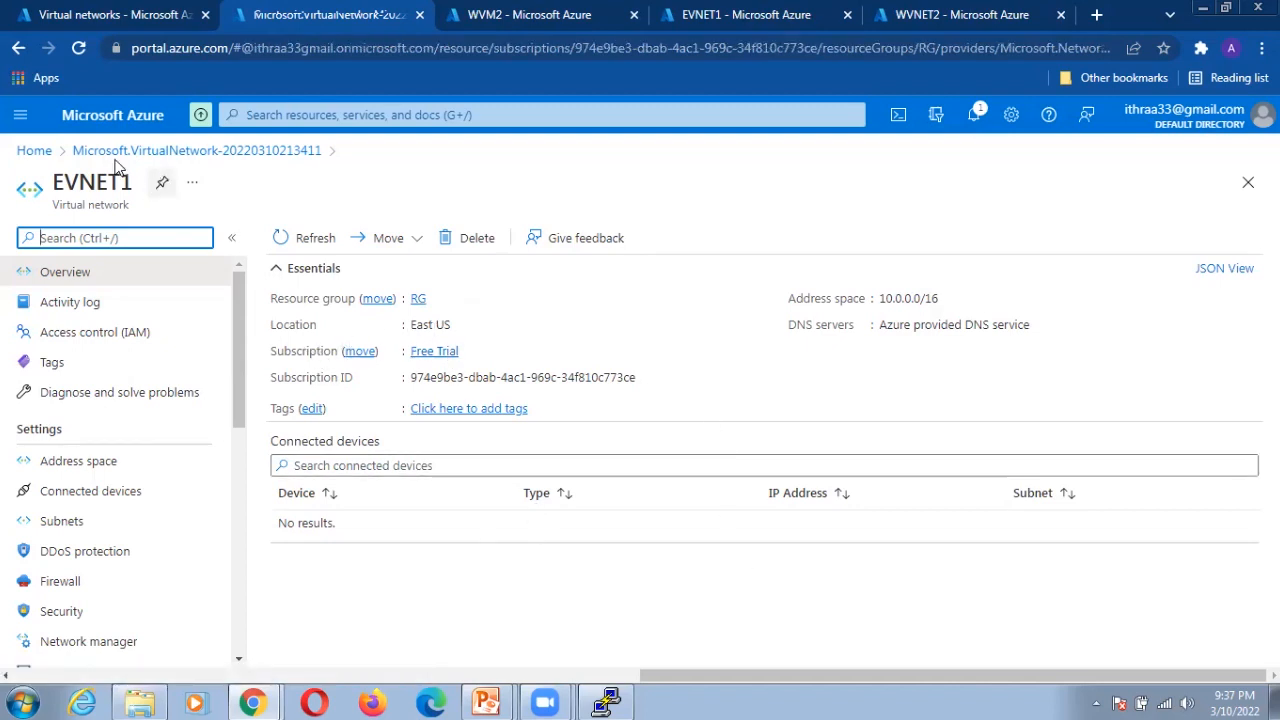
{"action": "left_click", "coordinate": [41, 156]}
{"action": "left_click", "coordinate": [282, 248]}
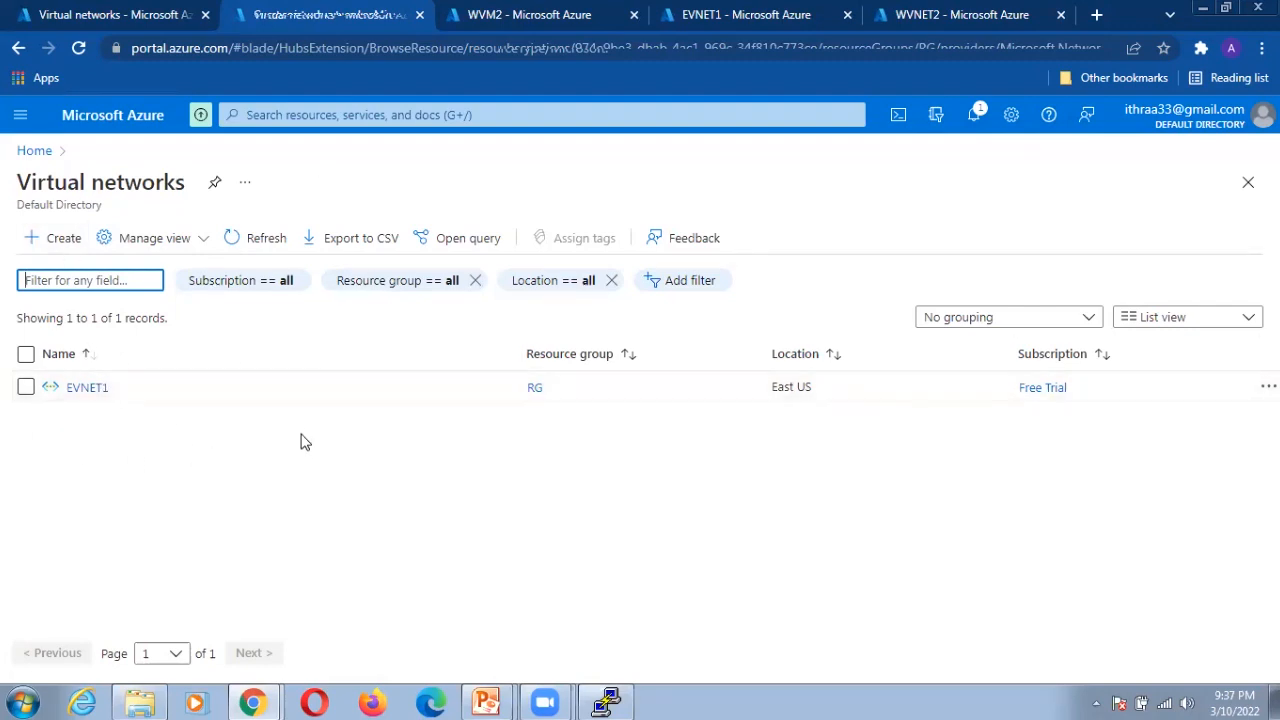
Start creating a virtual machine and assign it to the existing resource group RG.
{"action": "left_click", "coordinate": [306, 113]}
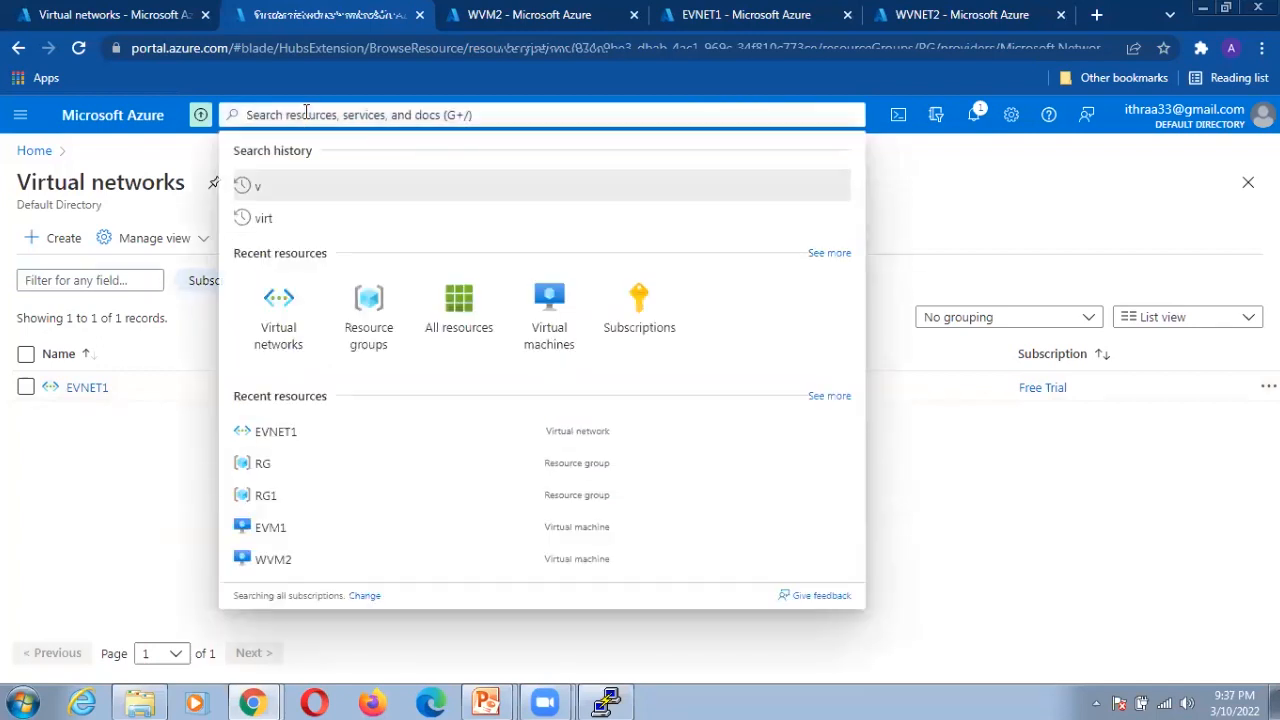
{"action": "left_click", "coordinate": [545, 305]}
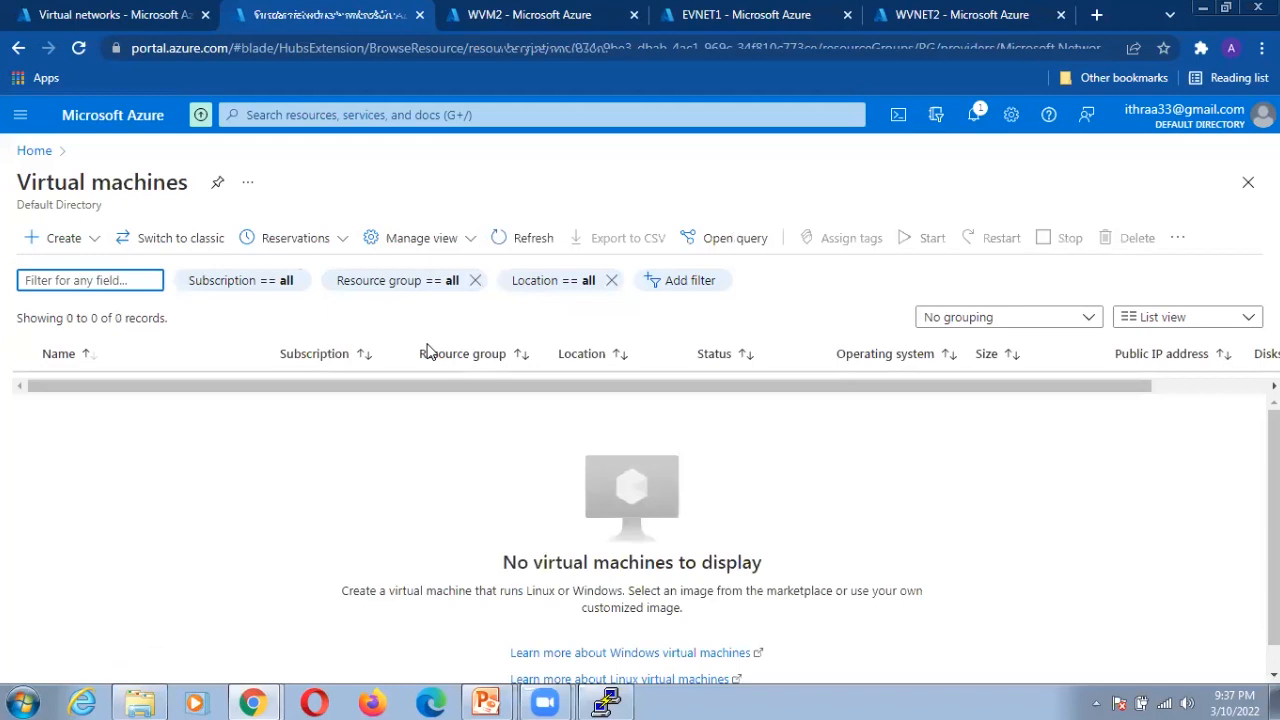
{"action": "left_click", "coordinate": [63, 243]}
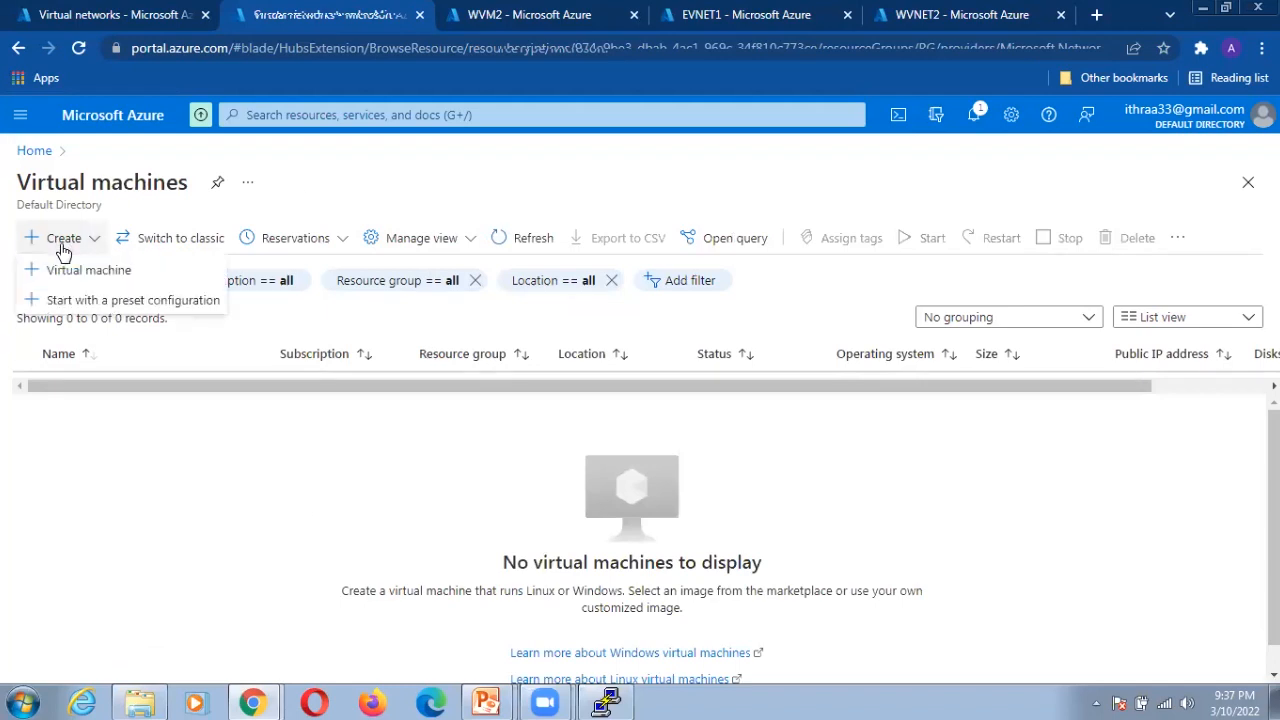
{"action": "left_click", "coordinate": [62, 269]}
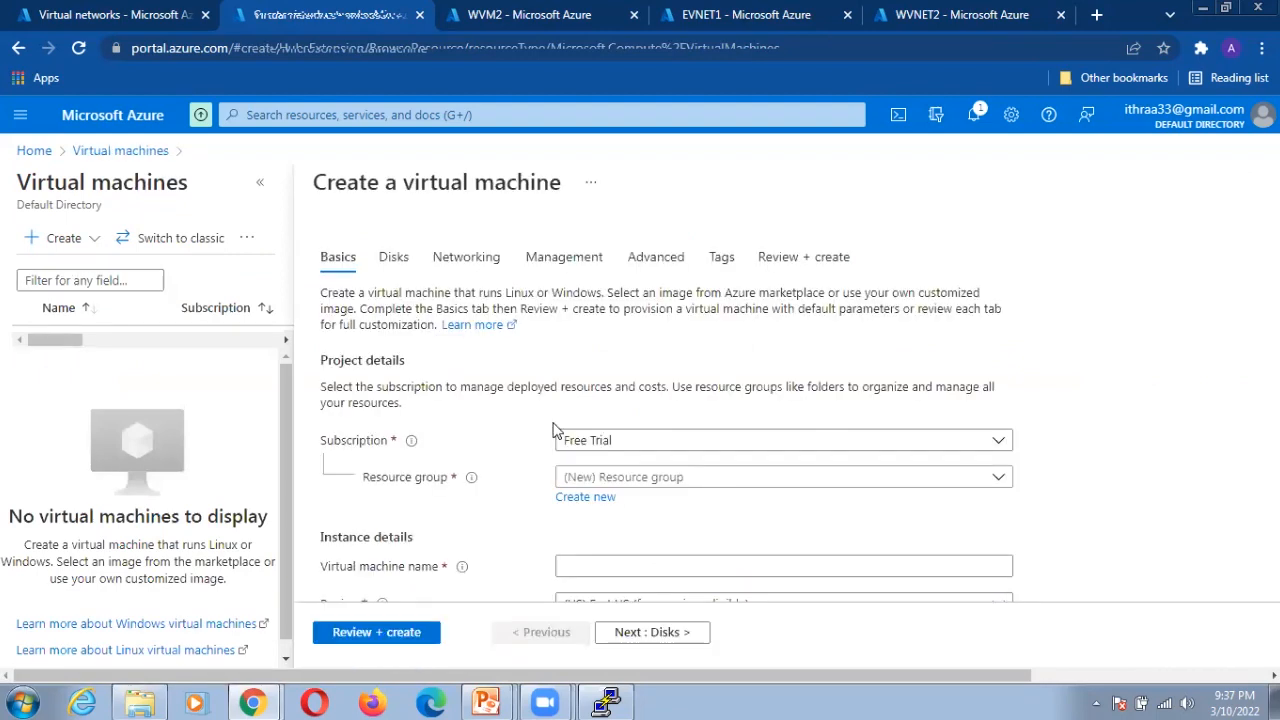
{"action": "left_click", "coordinate": [688, 479]}
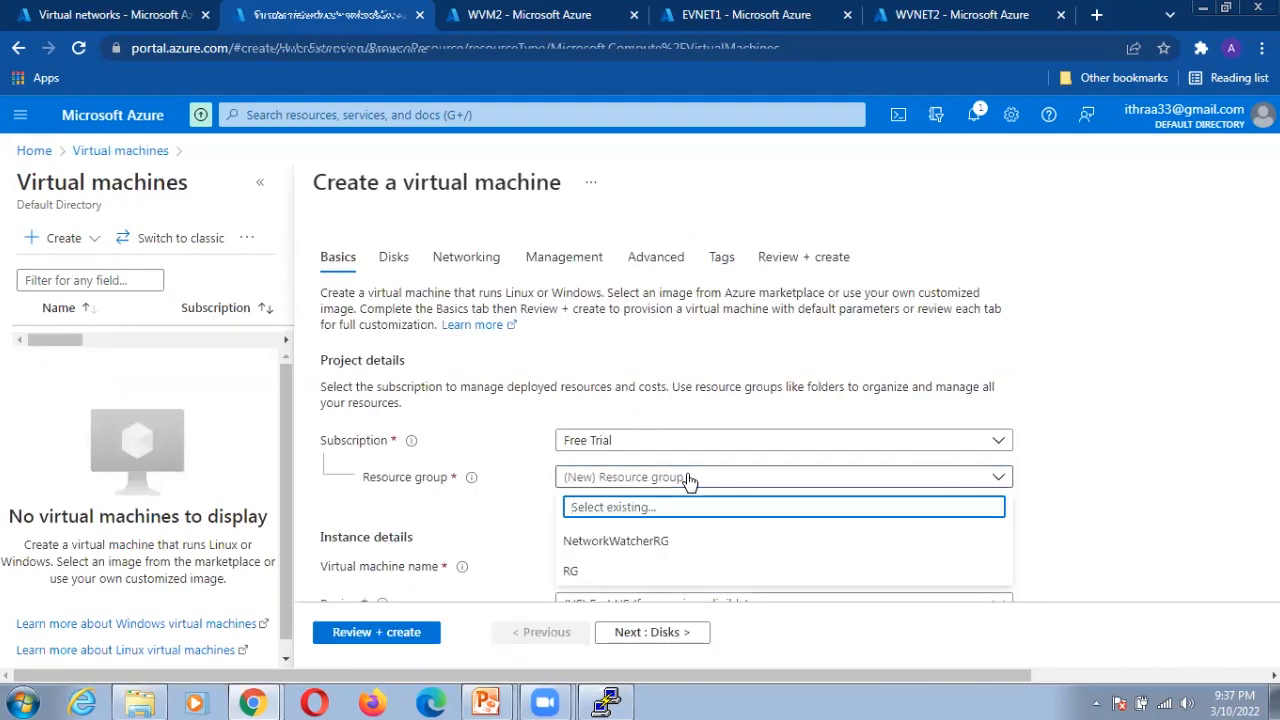
{"action": "left_click", "coordinate": [576, 572]}
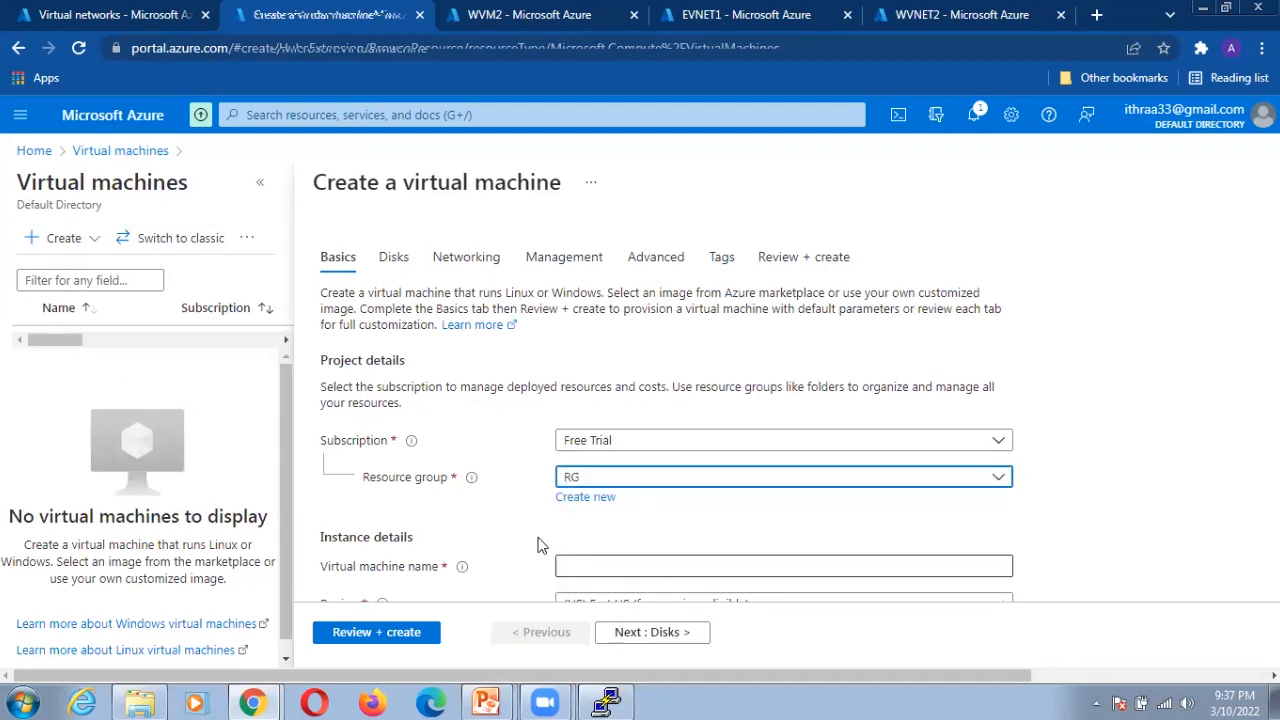
Name the virtual machine EVM1 and review its remaining instance details.
{"action": "left_click", "coordinate": [821, 557]}
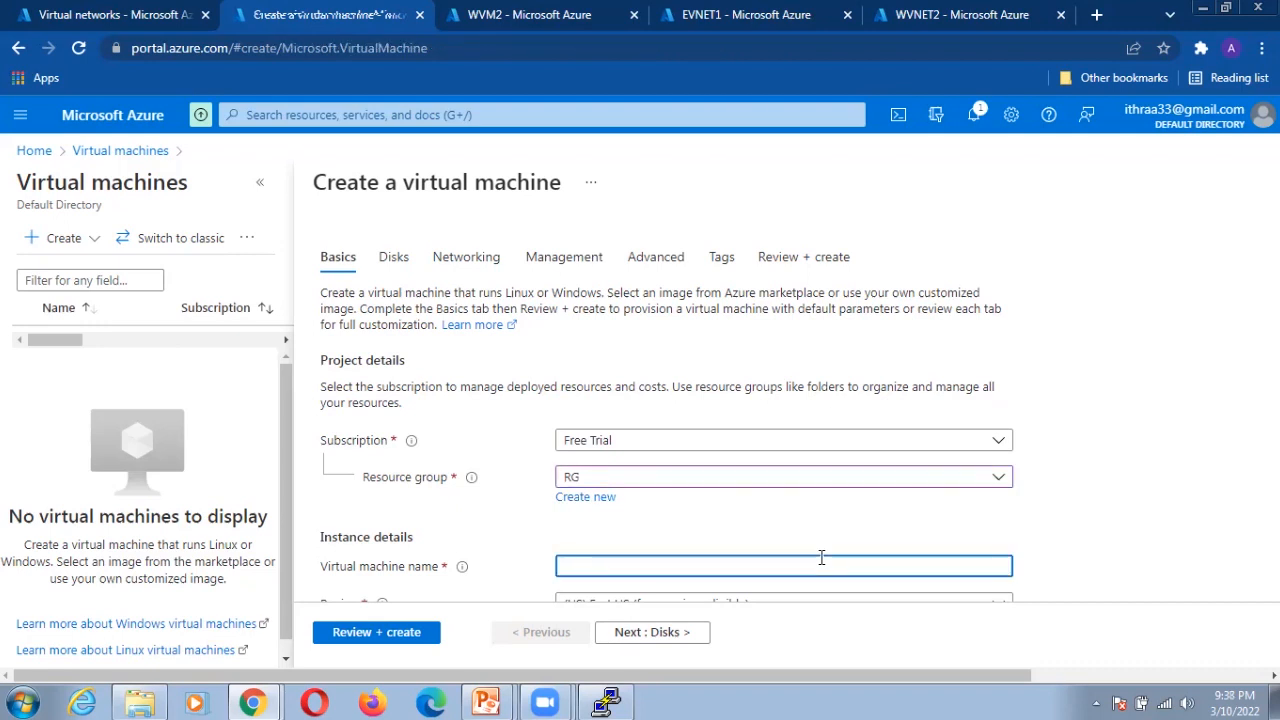
{"action": "type", "text": "EVM1"}
{"action": "left_click", "coordinate": [1092, 528]}
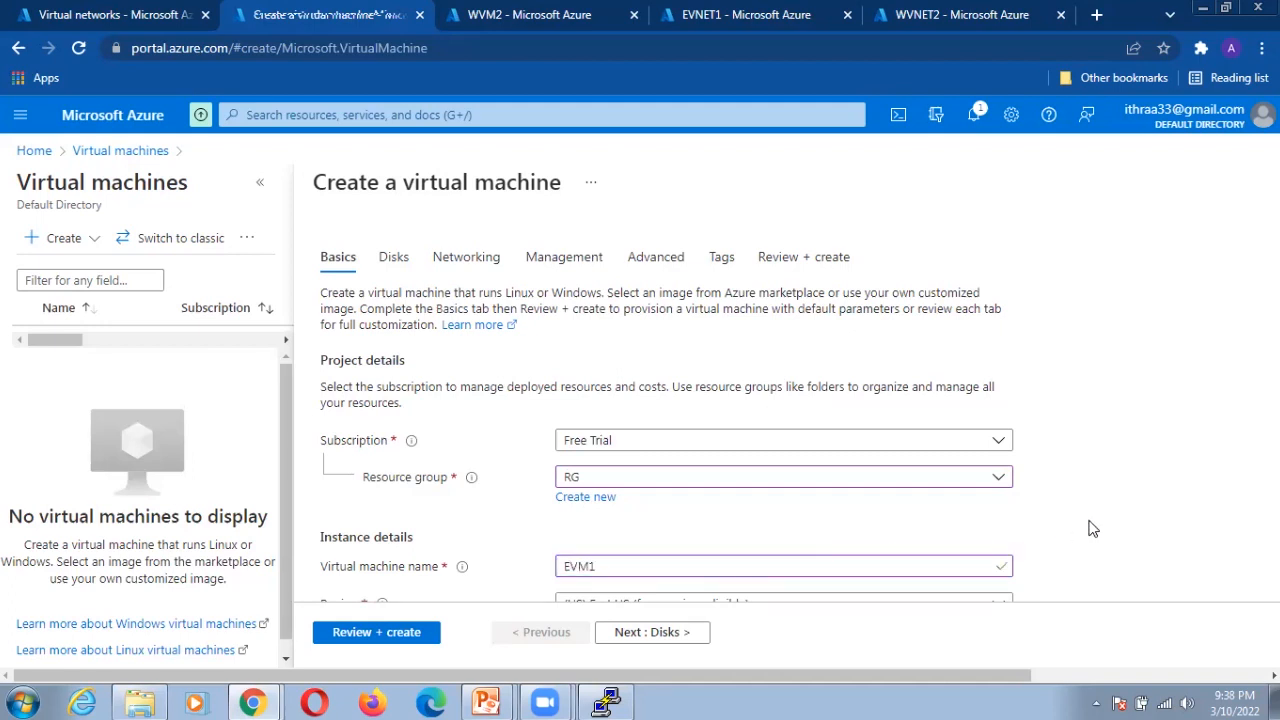
{"action": "scroll", "coordinate": [1092, 528], "scroll_direction": "down", "scroll_amount": 3}
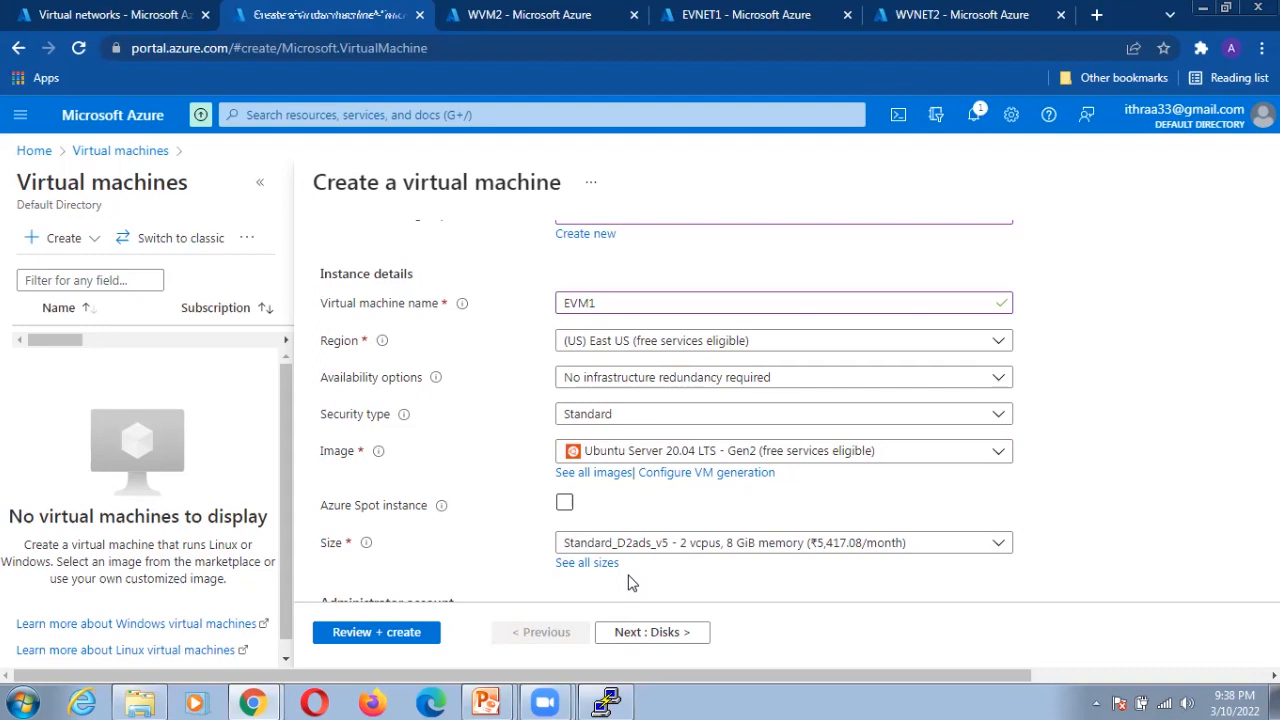
Set EVM1's OS disk type to Standard SSD and review the other disk options.
{"action": "left_click", "coordinate": [660, 634]}
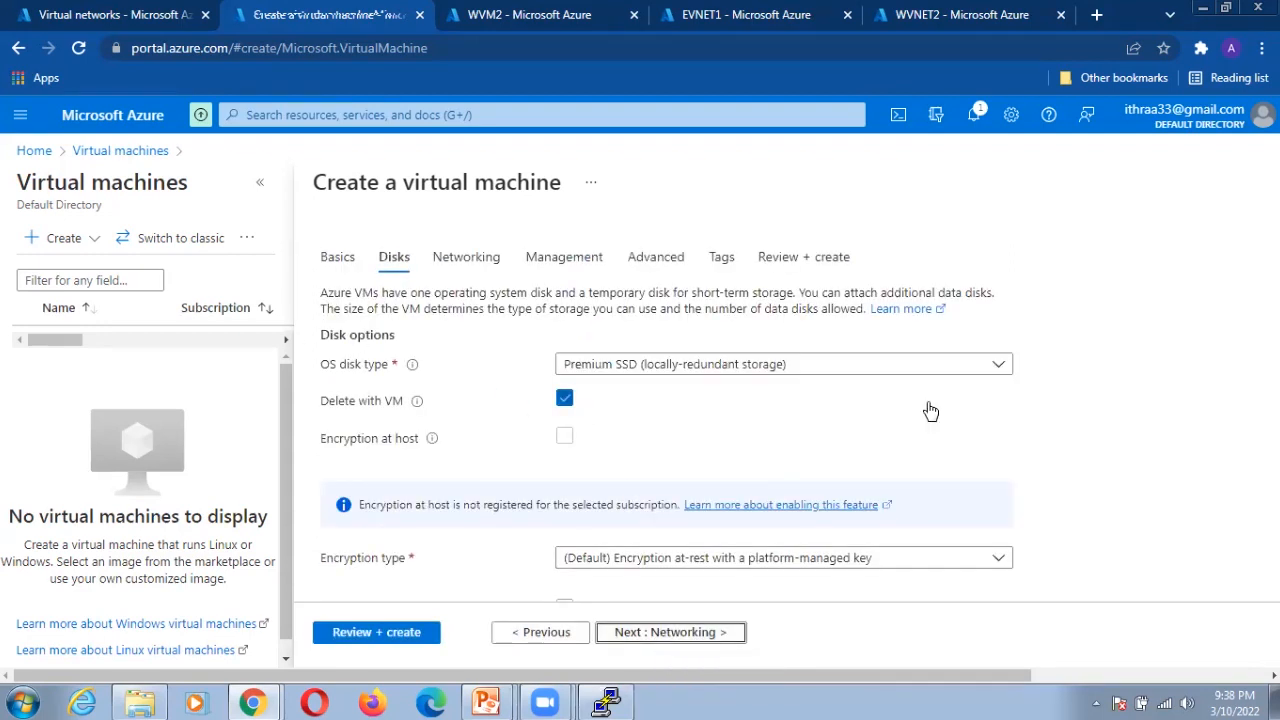
{"action": "left_click", "coordinate": [926, 375]}
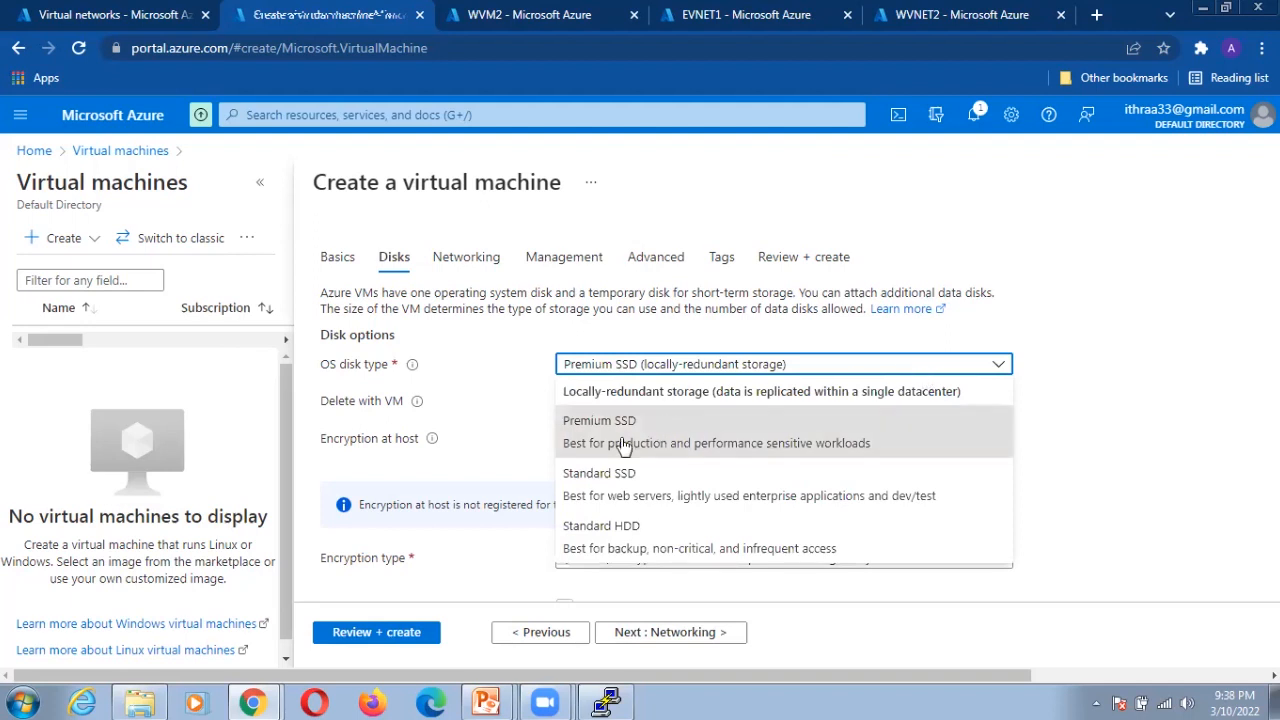
{"action": "left_click", "coordinate": [603, 486]}
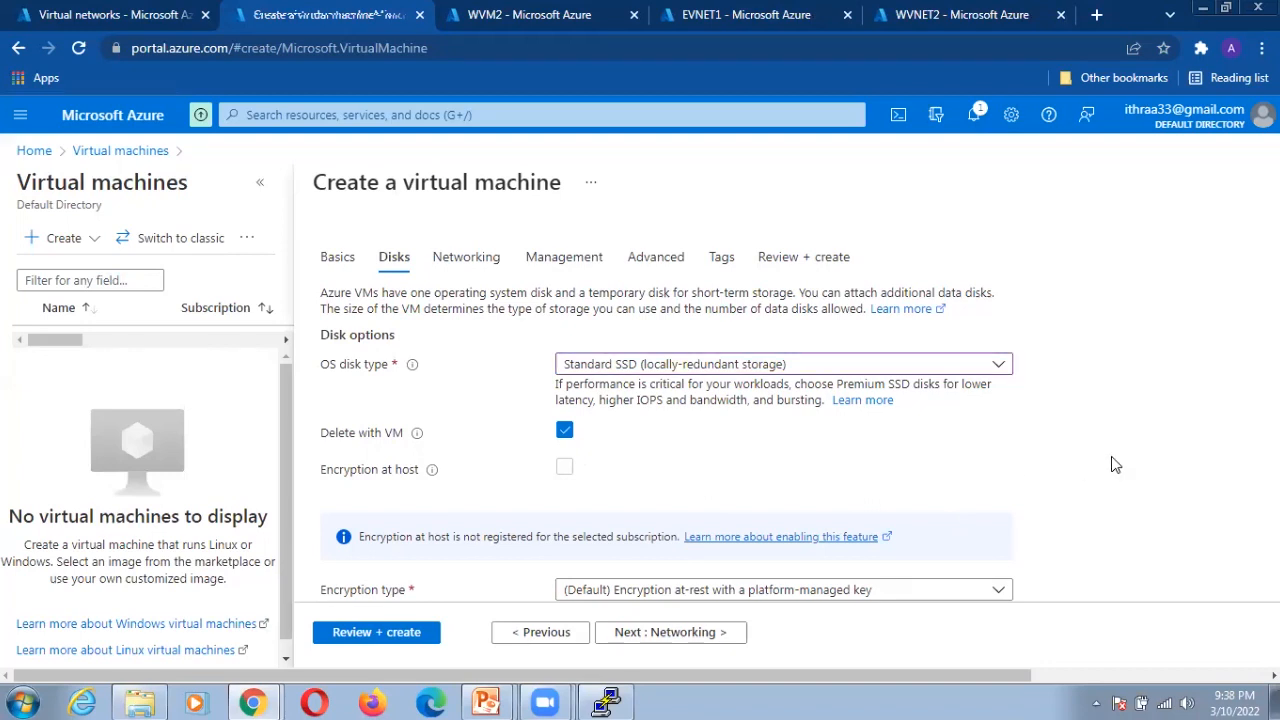
{"action": "scroll", "coordinate": [1115, 464], "scroll_direction": "down", "scroll_amount": 3}
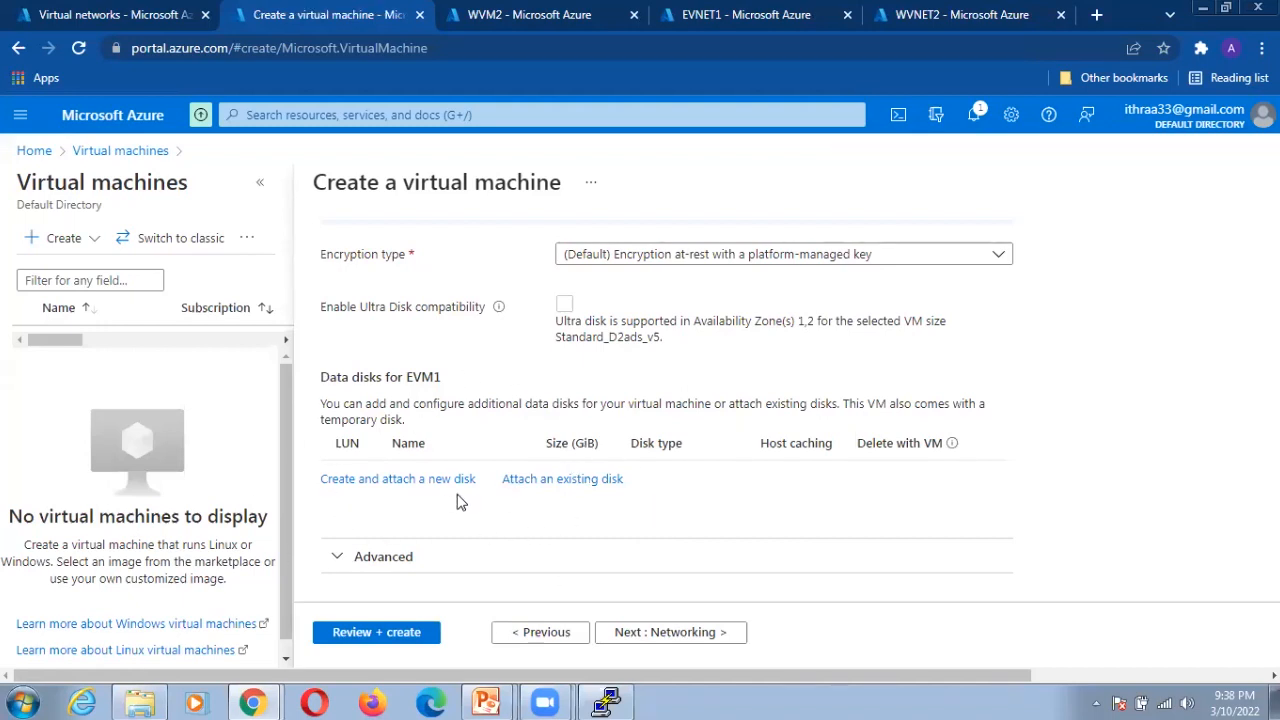
Check which virtual networks are available in EVM1's networking settings, then reload the page.
{"action": "left_click", "coordinate": [640, 632]}
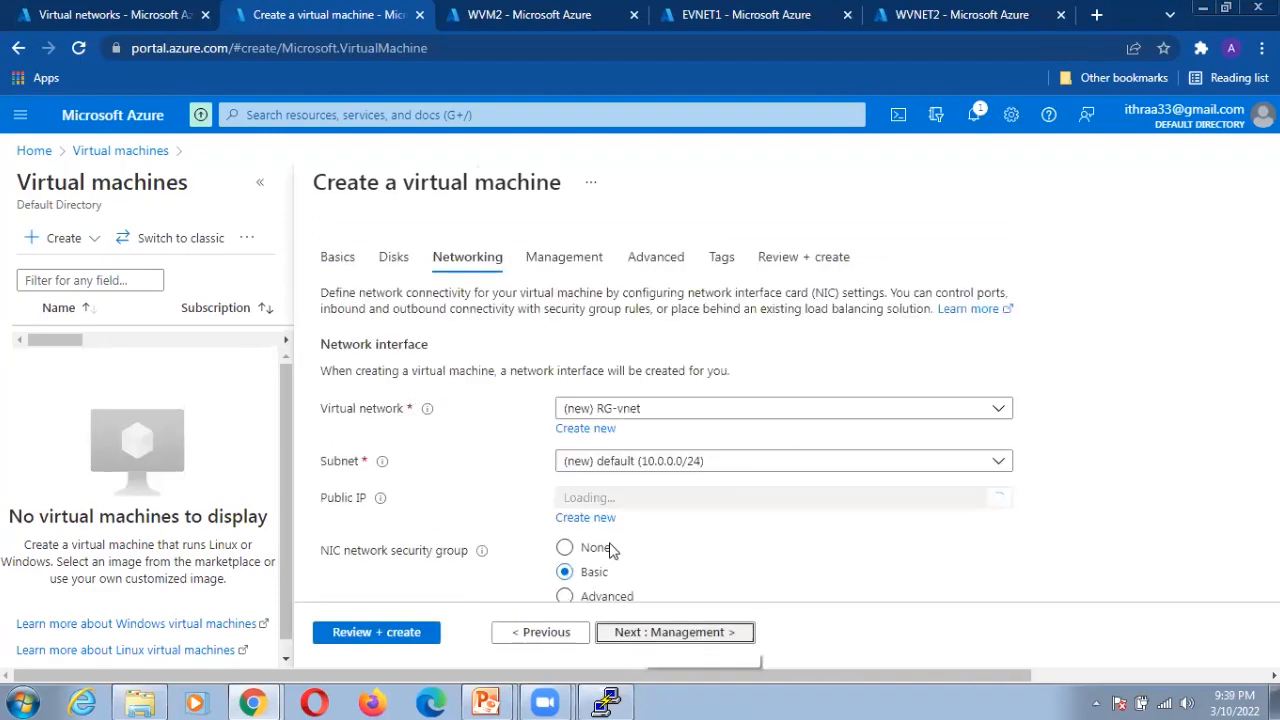
{"action": "left_click", "coordinate": [990, 415]}
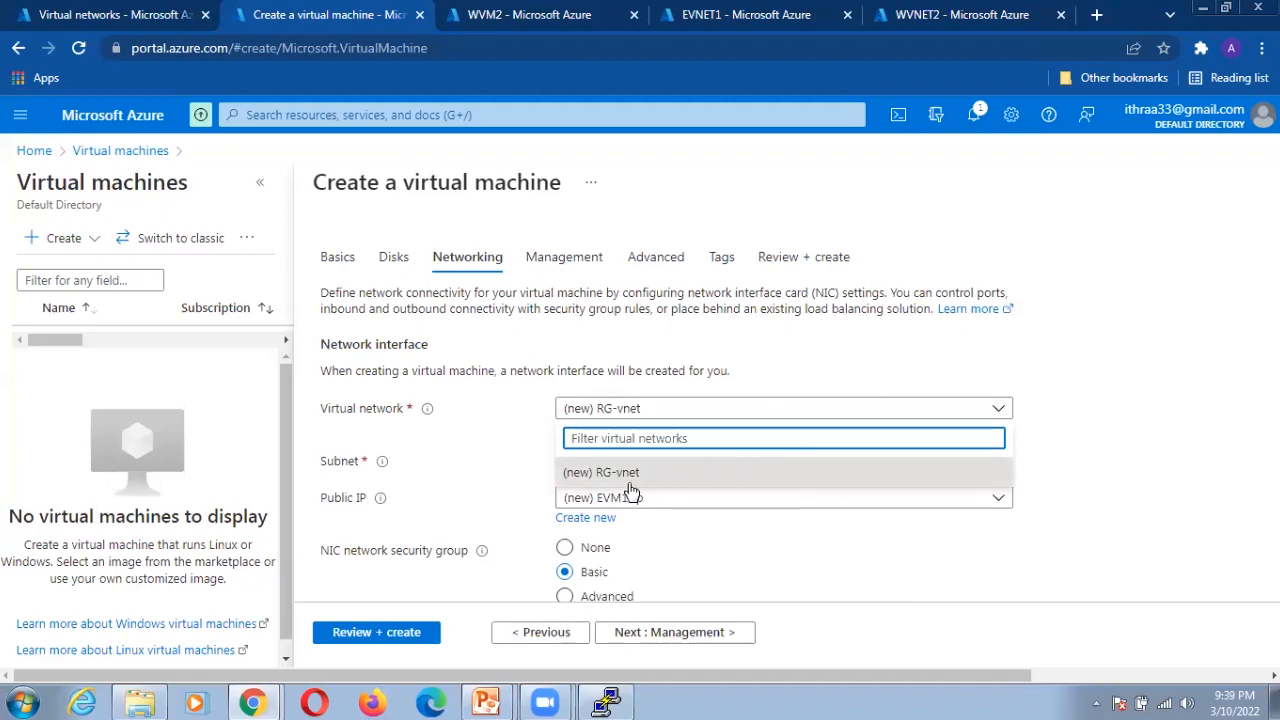
{"action": "left_click", "coordinate": [1160, 498]}
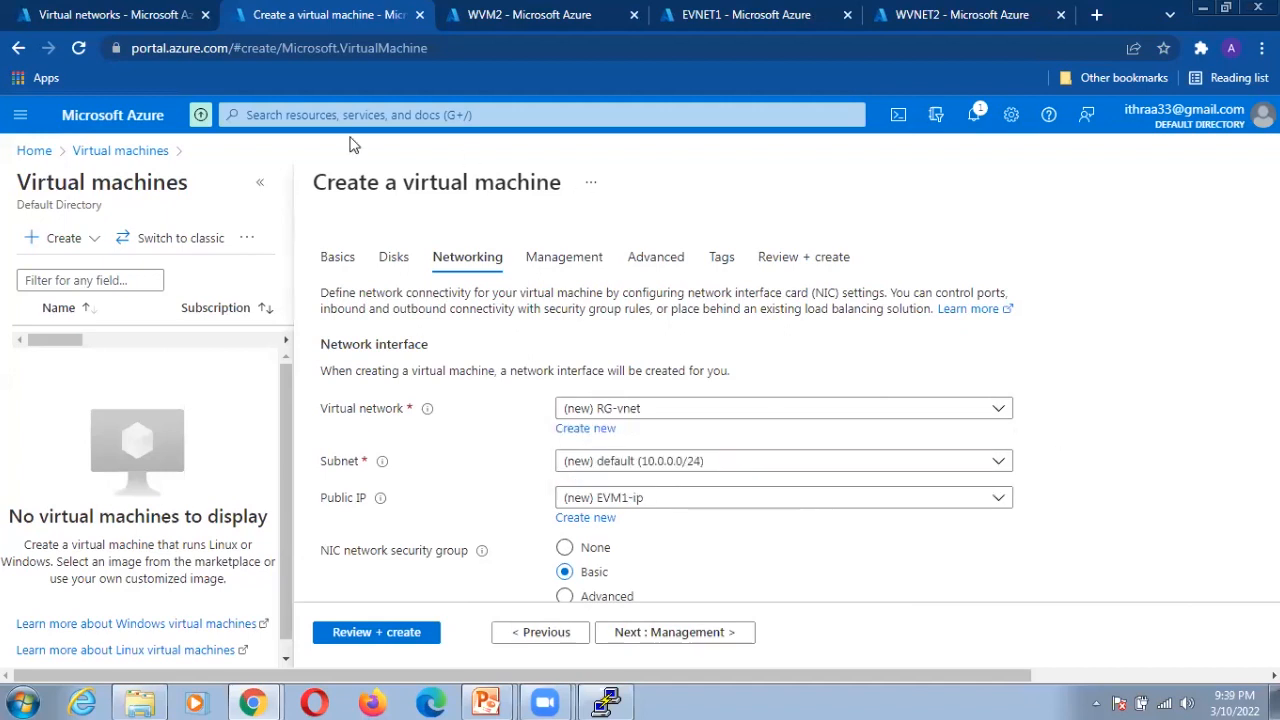
{"action": "left_click", "coordinate": [78, 50]}
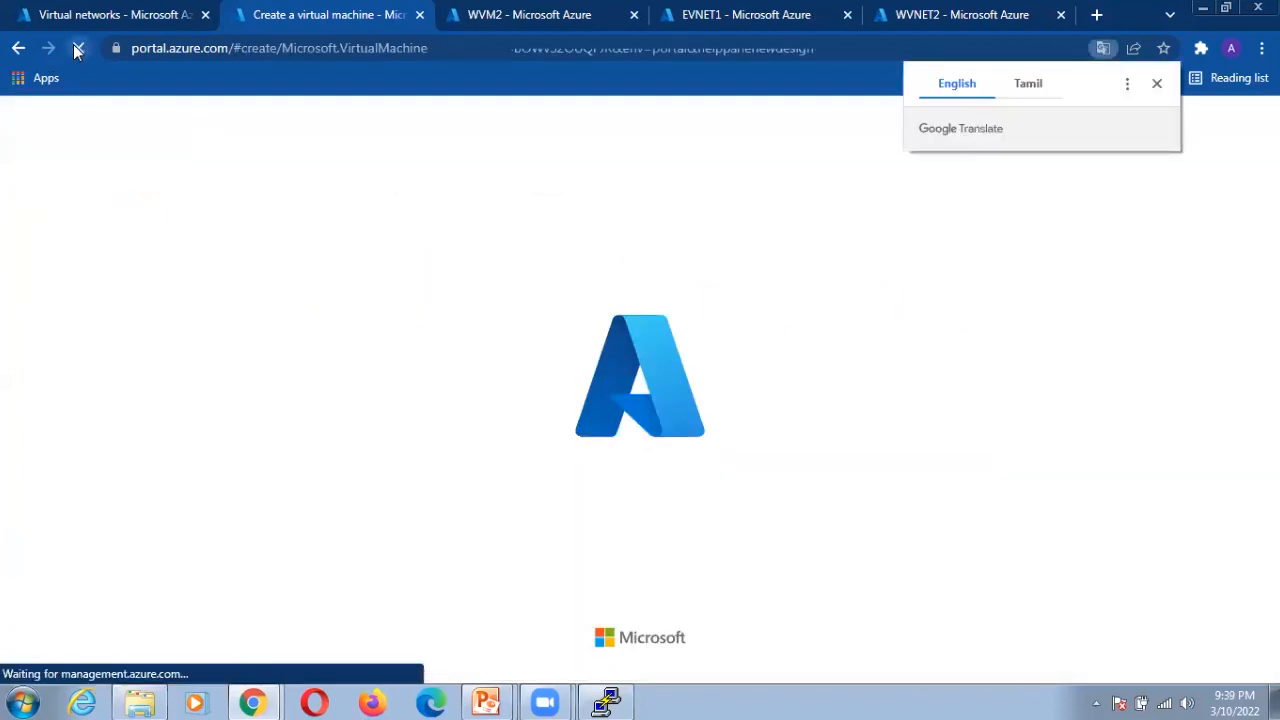
Leave the virtual machine creation form without saving, then open and reload the list of virtual networks.
{"action": "left_click", "coordinate": [1155, 86]}
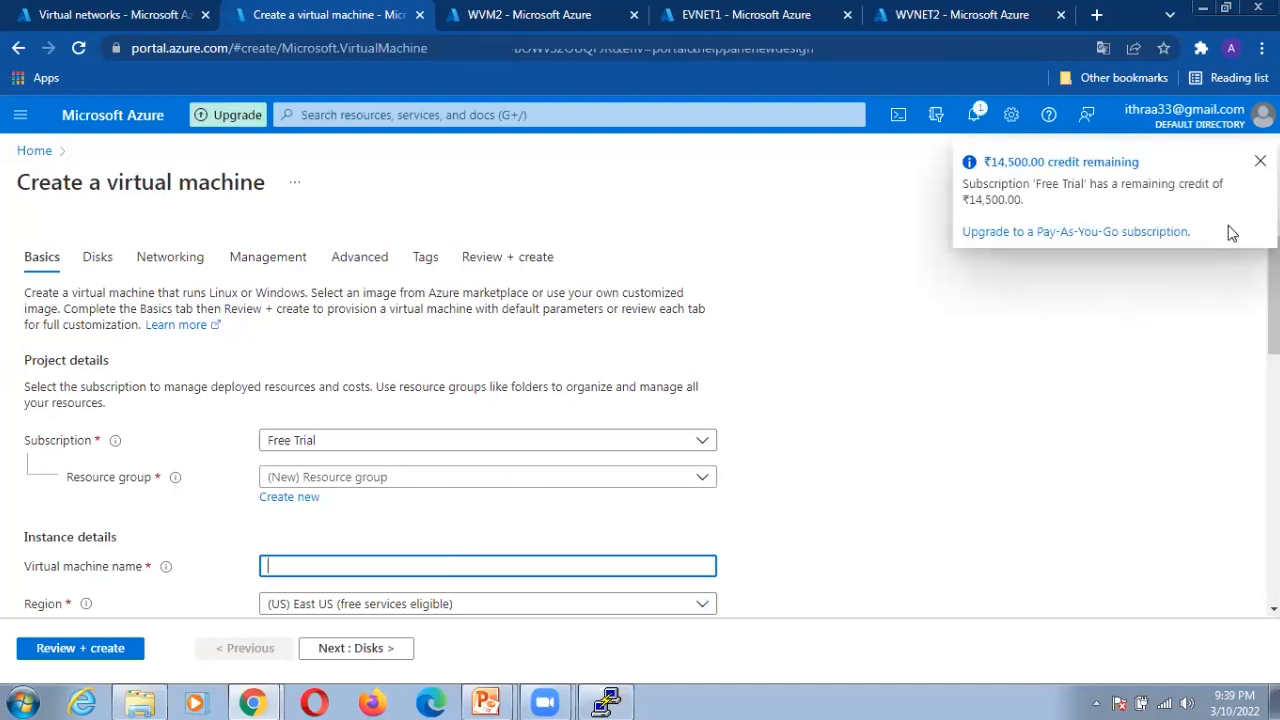
{"action": "left_click", "coordinate": [1260, 161]}
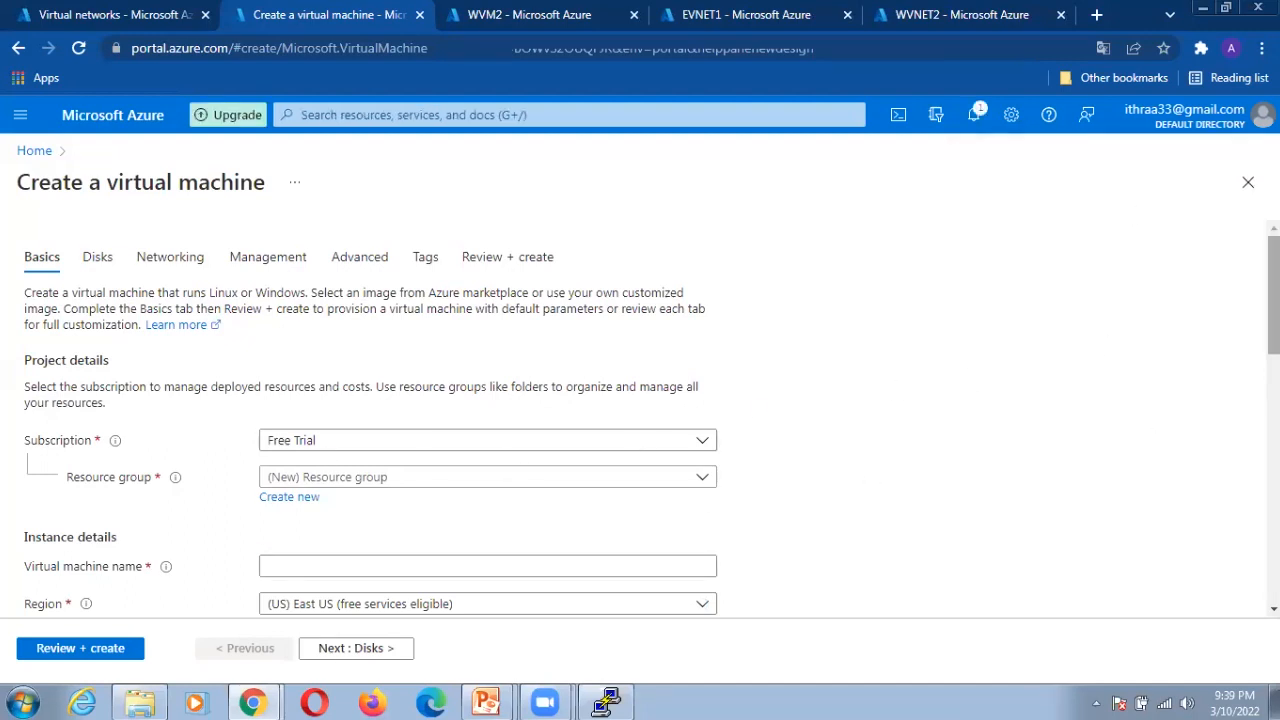
{"action": "scroll", "coordinate": [48, 168], "scroll_direction": "down", "scroll_amount": 1}
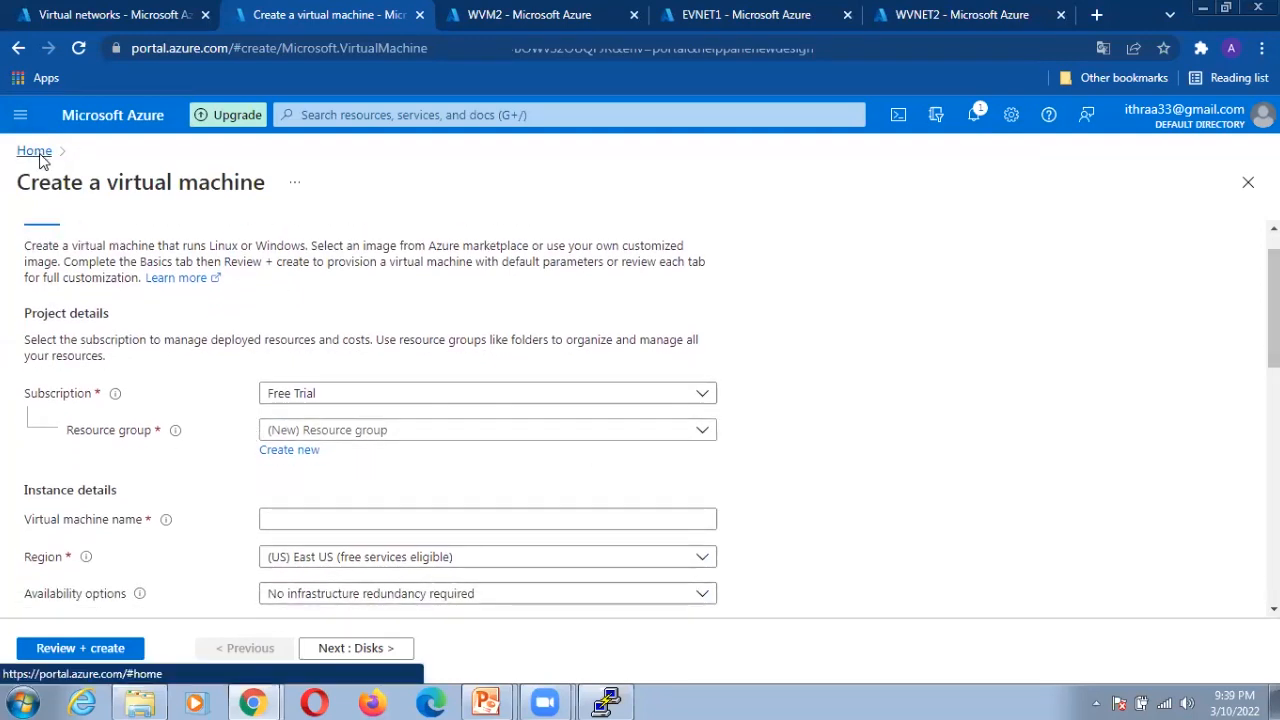
{"action": "left_click", "coordinate": [38, 152]}
{"action": "left_click", "coordinate": [410, 237]}
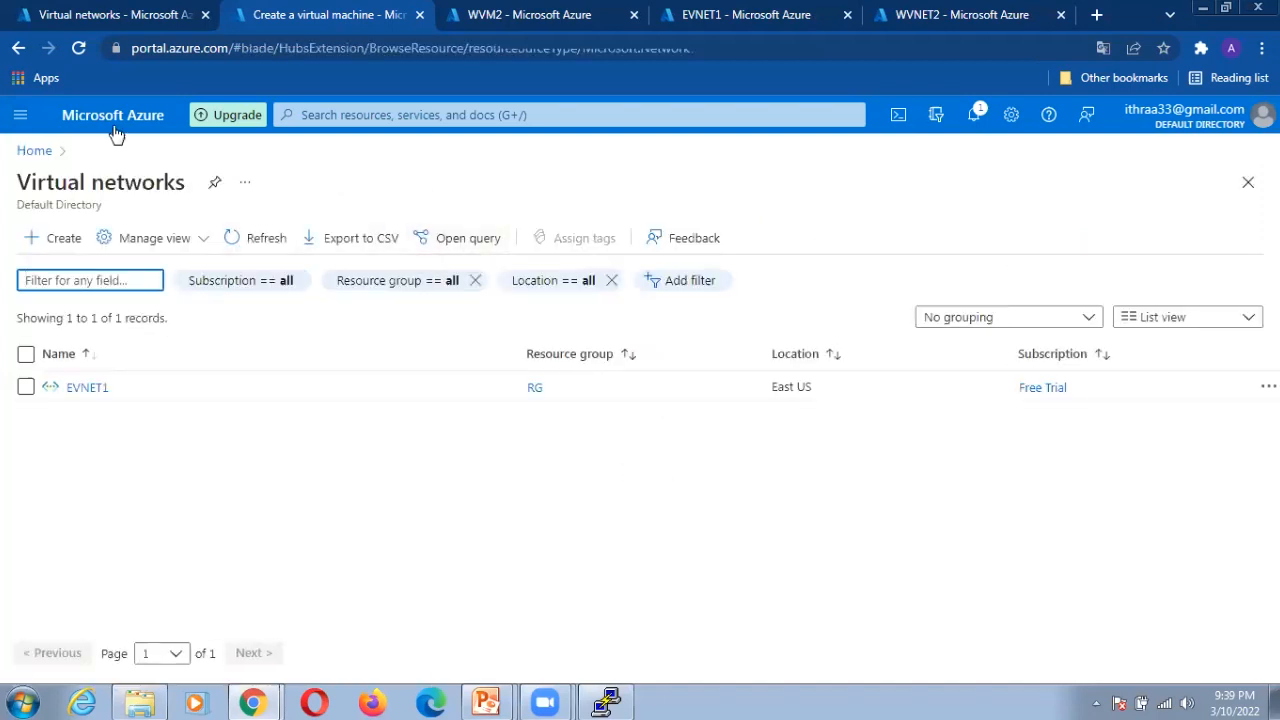
{"action": "left_click", "coordinate": [79, 48]}
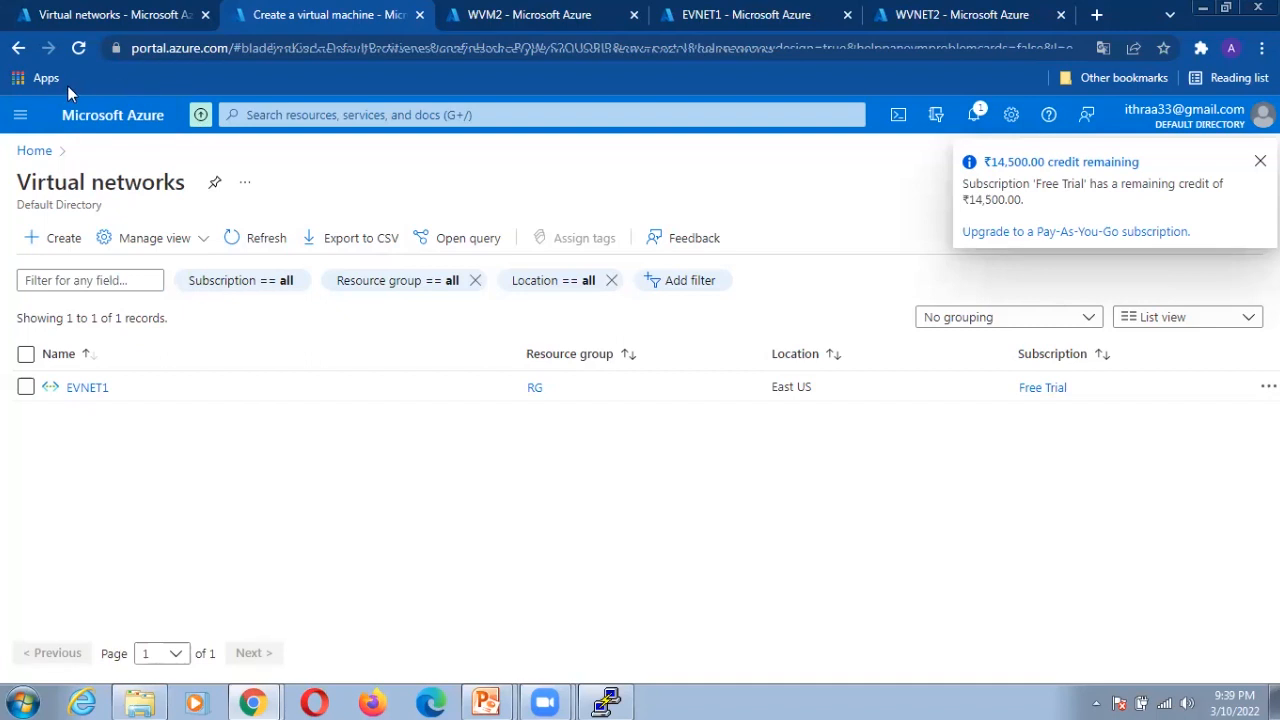
{"action": "left_click", "coordinate": [21, 117]}
{"action": "left_click", "coordinate": [78, 570]}
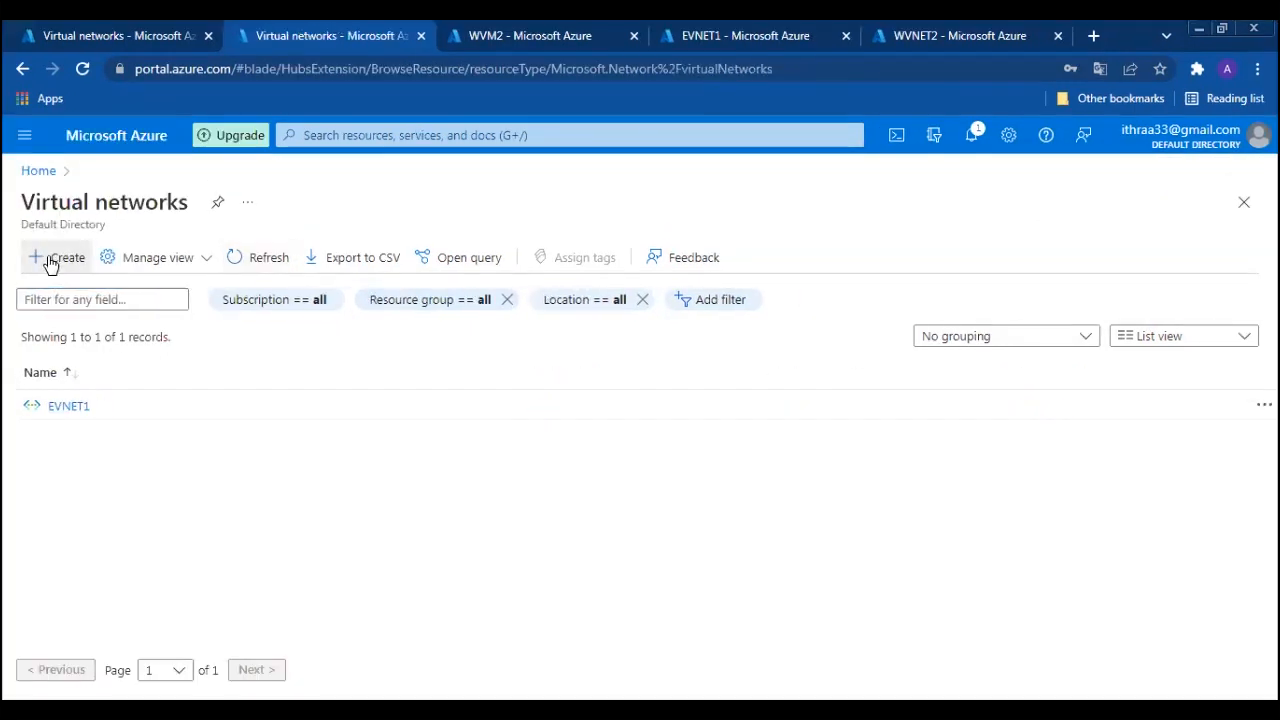
Start creating a virtual network in the existing resource group RG and name it EASTVNET1.
{"action": "left_click", "coordinate": [80, 257]}
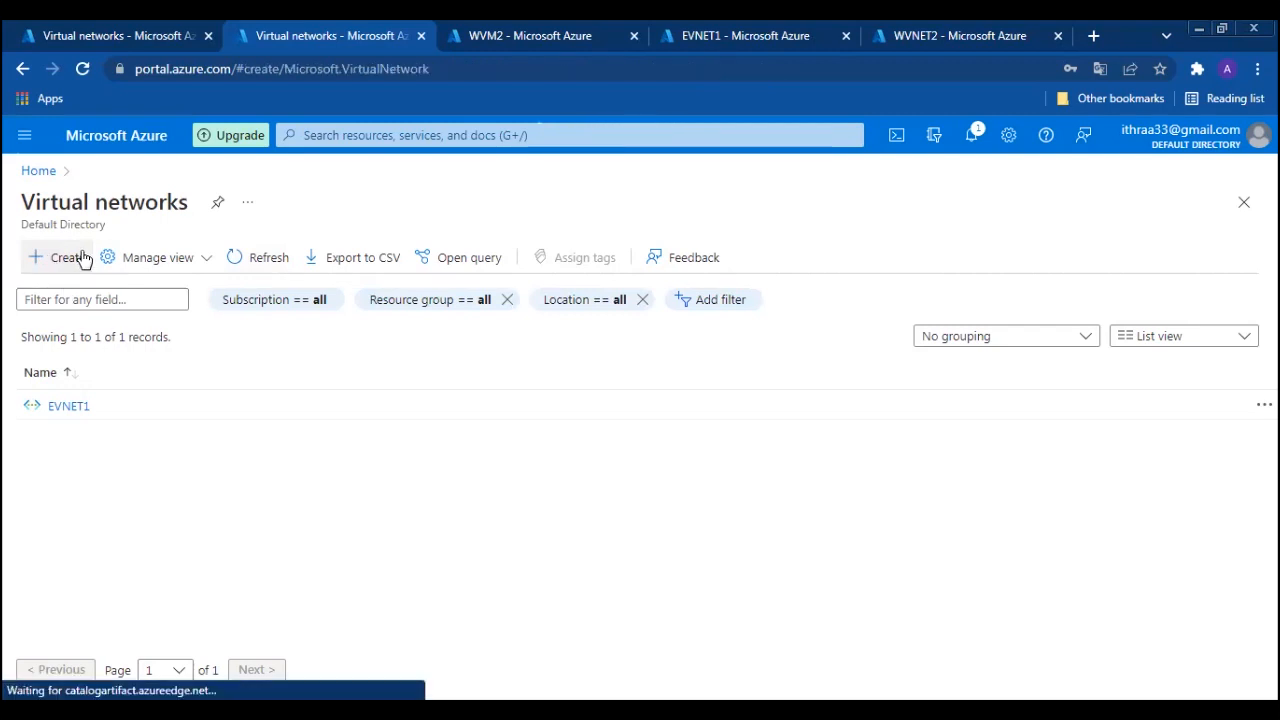
{"action": "left_click", "coordinate": [294, 463]}
{"action": "left_click", "coordinate": [292, 552]}
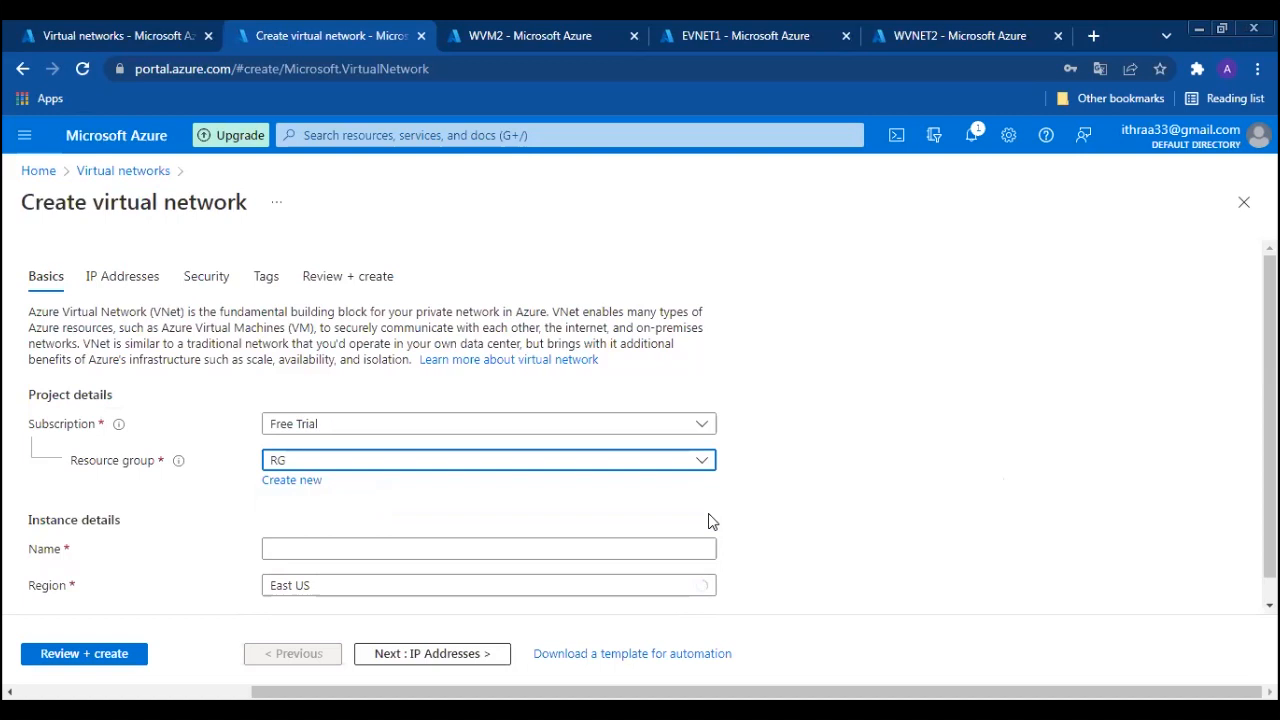
{"action": "left_click", "coordinate": [439, 549]}
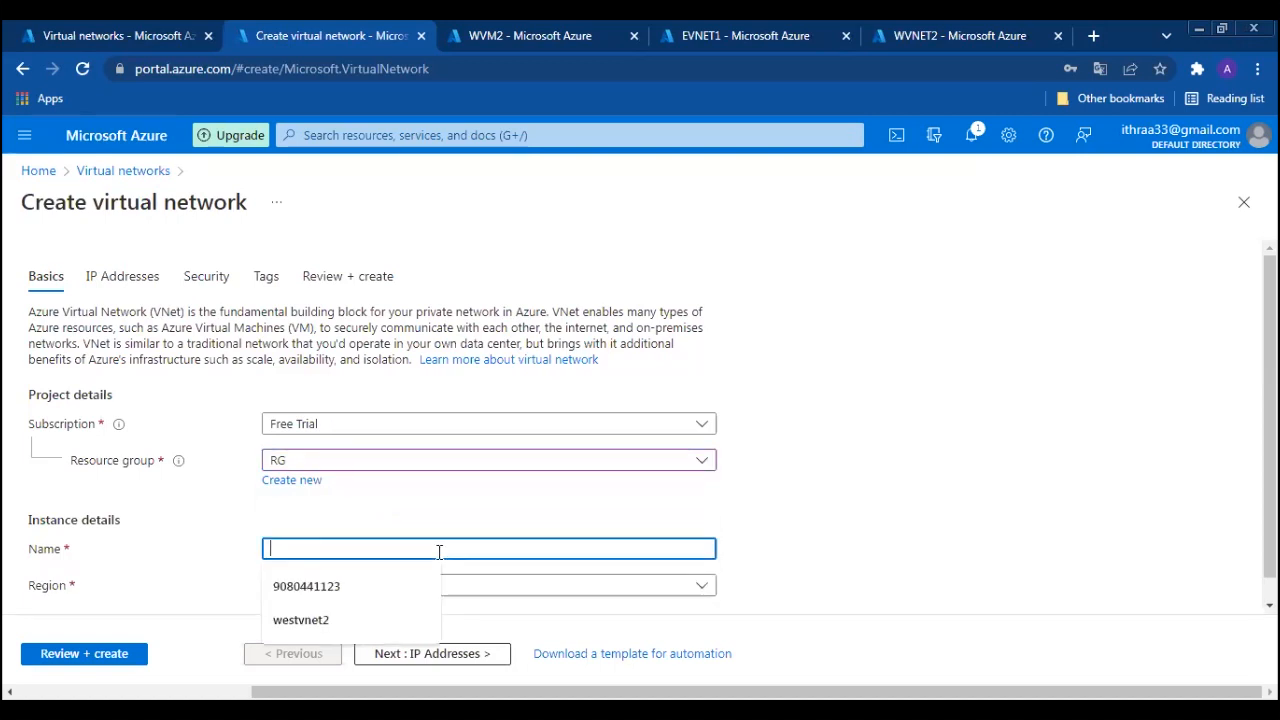
{"action": "type", "text": "EAS"}
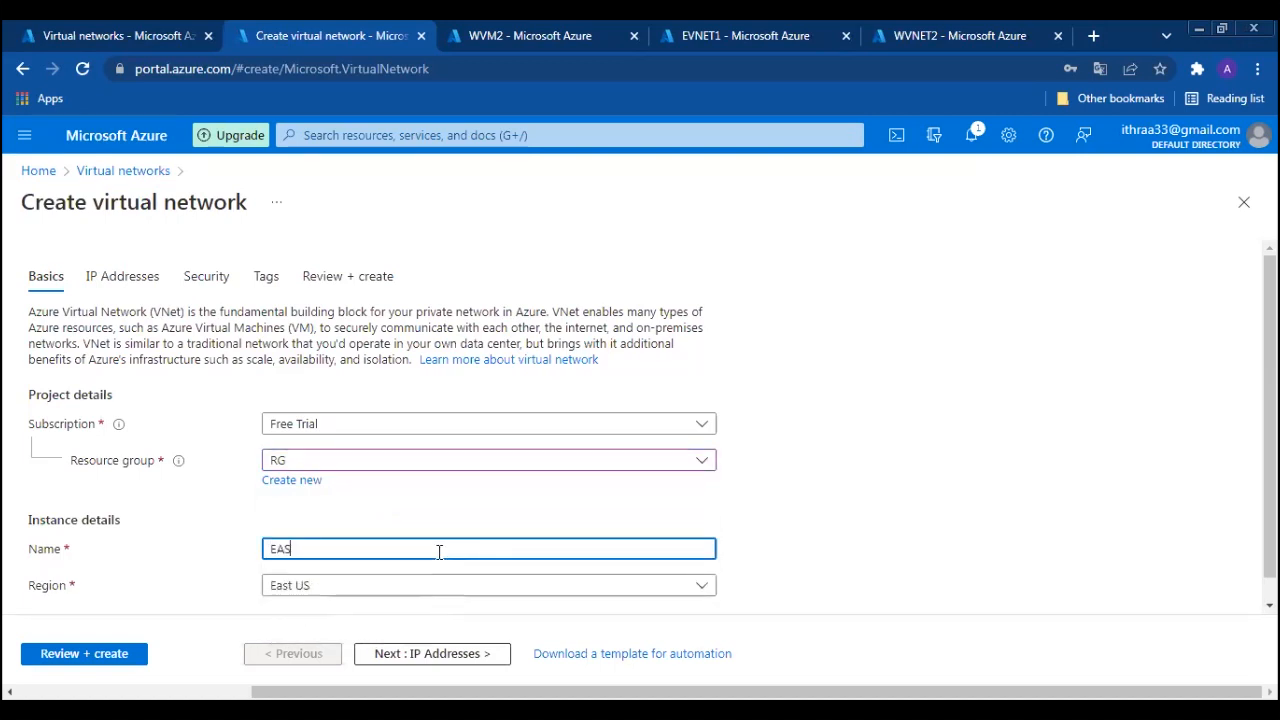
{"action": "type", "text": "TVNET1"}
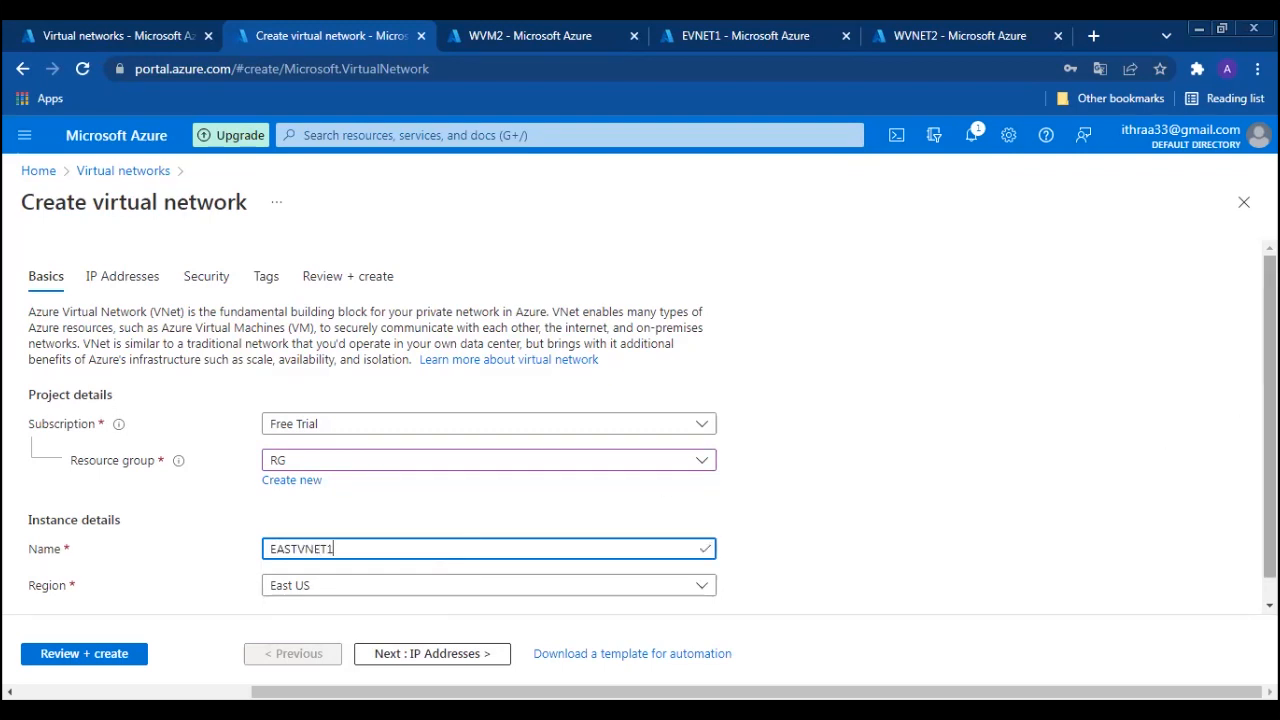
{"action": "scroll", "coordinate": [1270, 420], "scroll_direction": "down", "scroll_amount": 1}
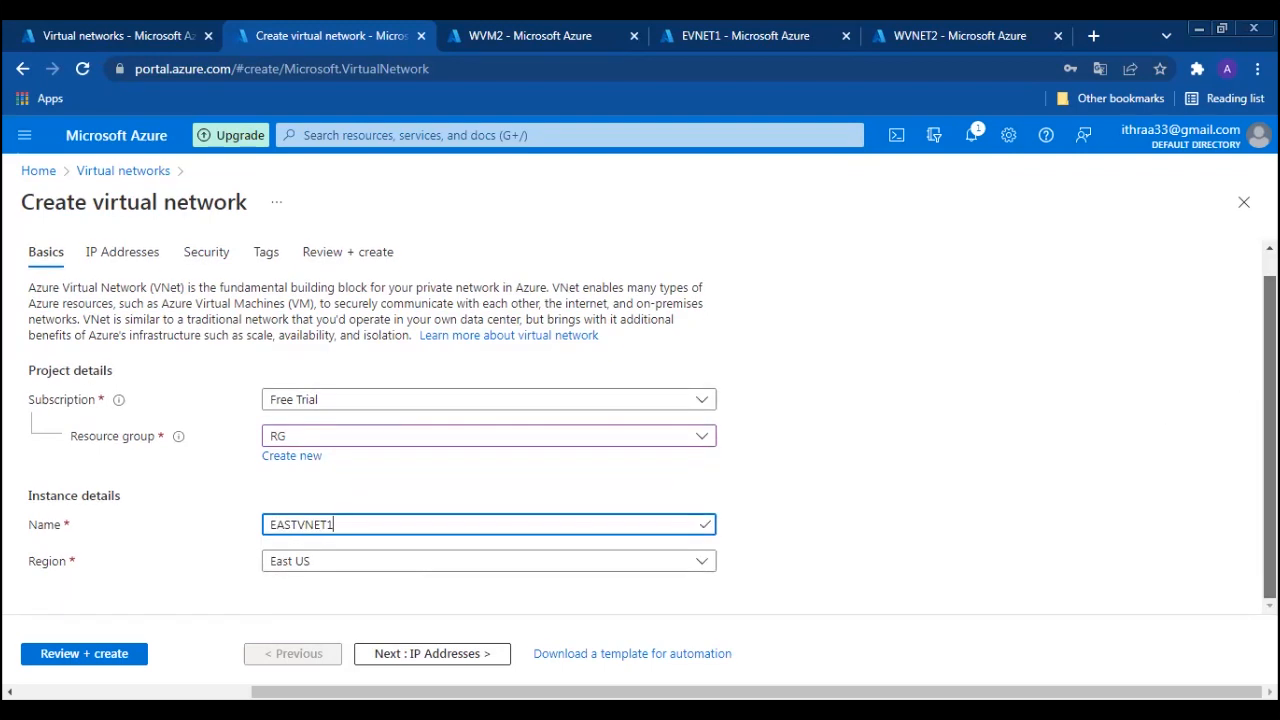
Keep the default IP address, security and tag settings for EASTVNET1, then deploy the virtual network and dismiss the notification.
{"action": "left_click", "coordinate": [449, 654]}
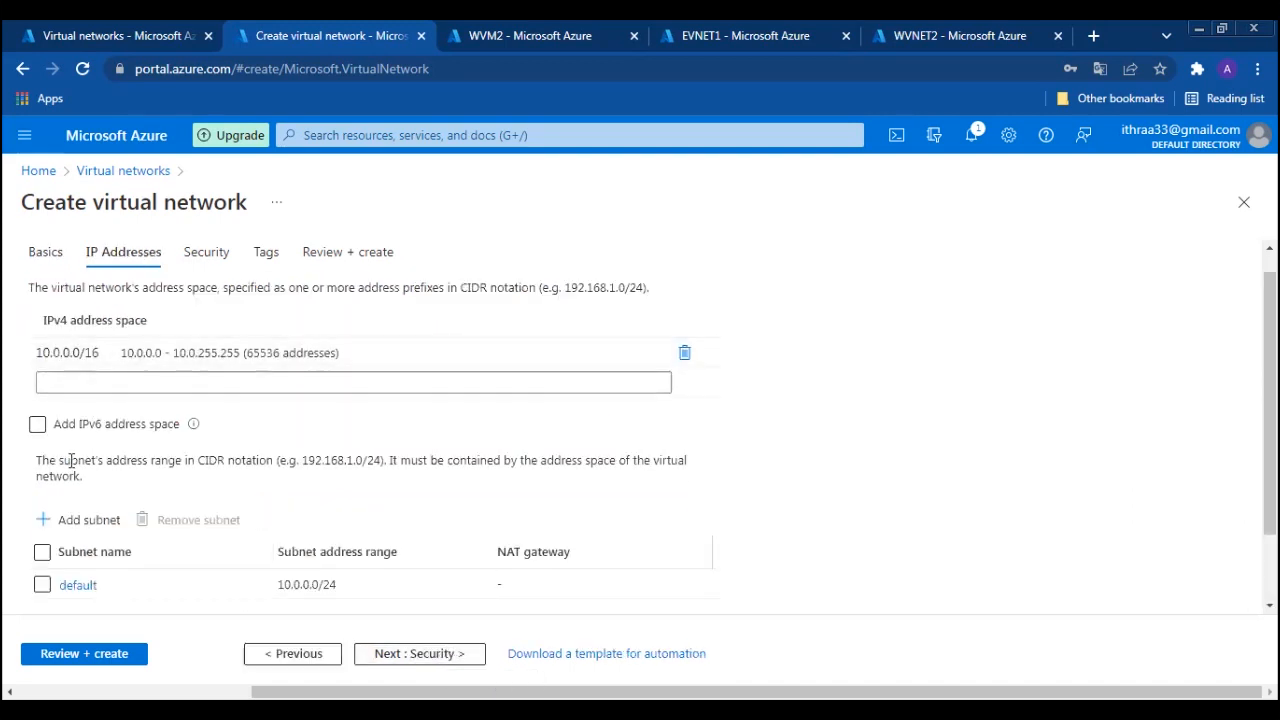
{"action": "left_click", "coordinate": [412, 653]}
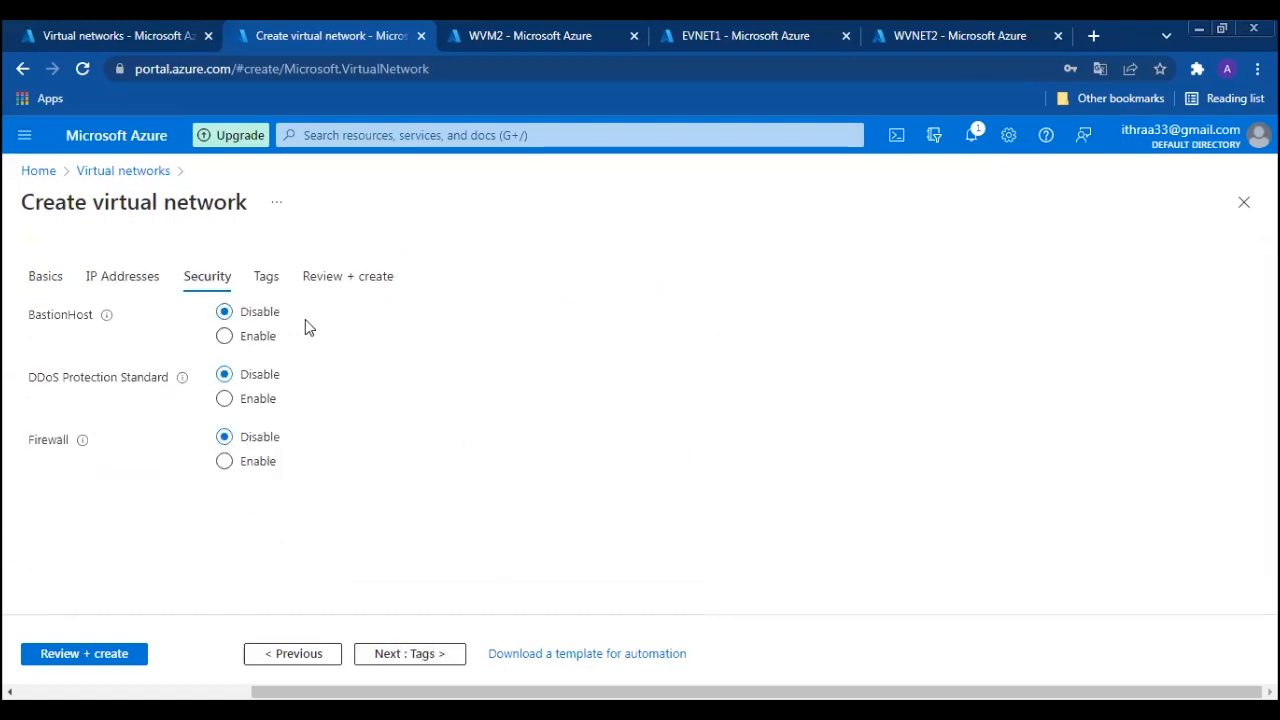
{"action": "left_click", "coordinate": [399, 664]}
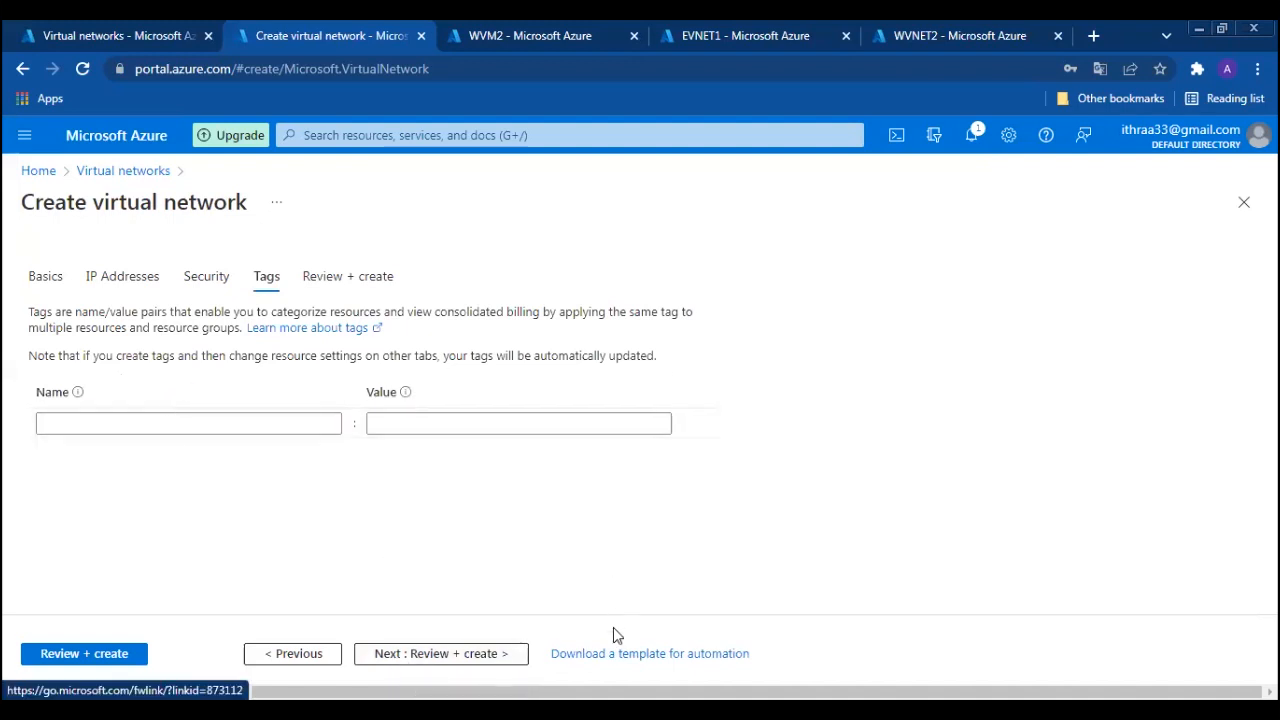
{"action": "left_click", "coordinate": [450, 653]}
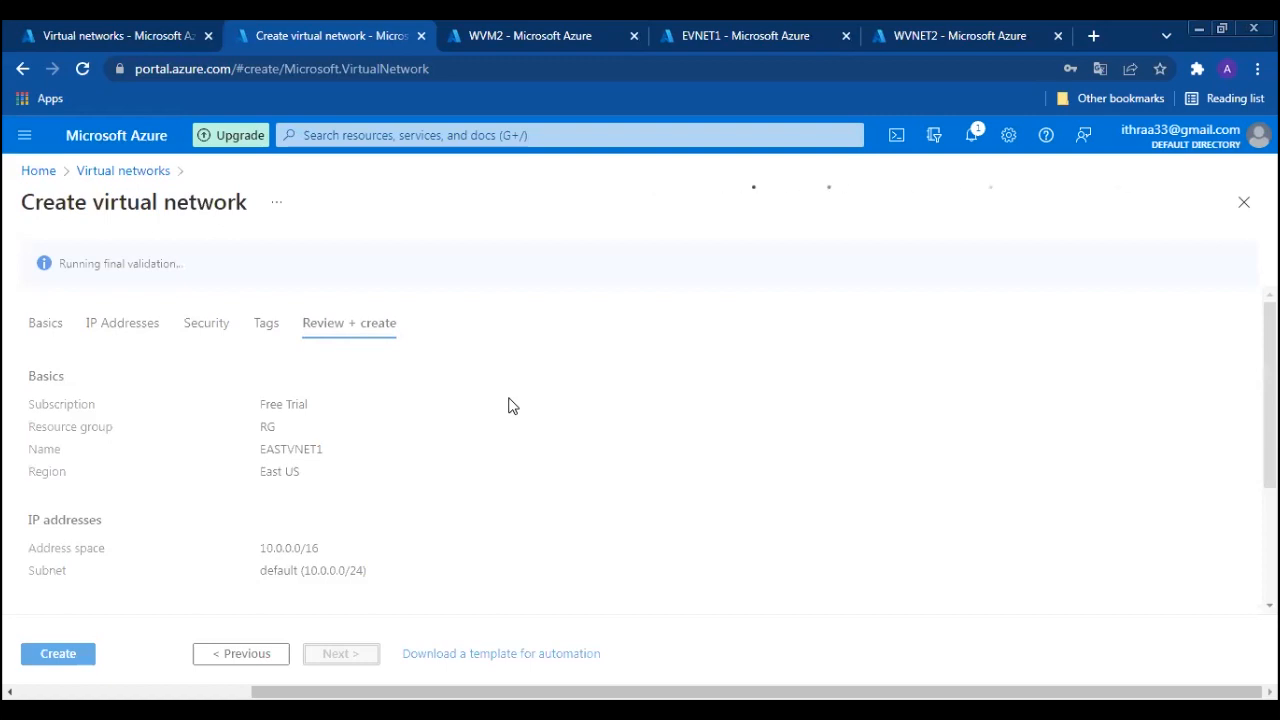
{"action": "left_click", "coordinate": [62, 654]}
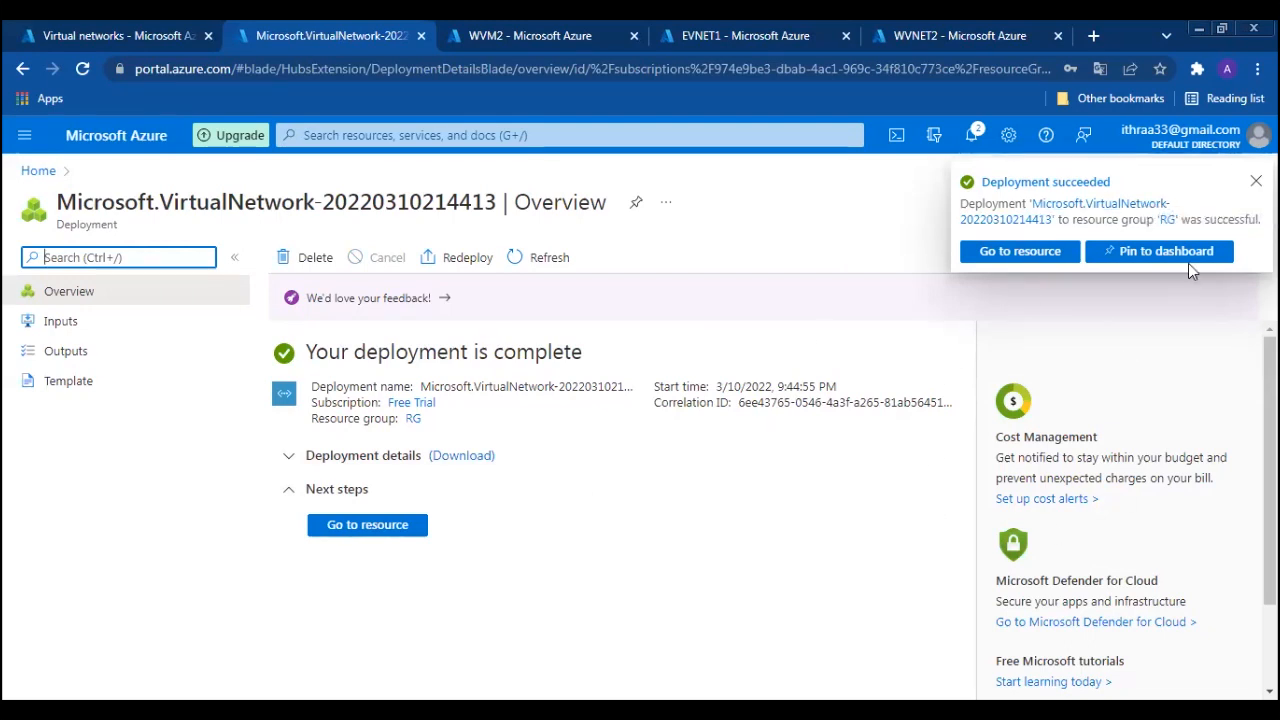
{"action": "left_click", "coordinate": [1256, 181]}
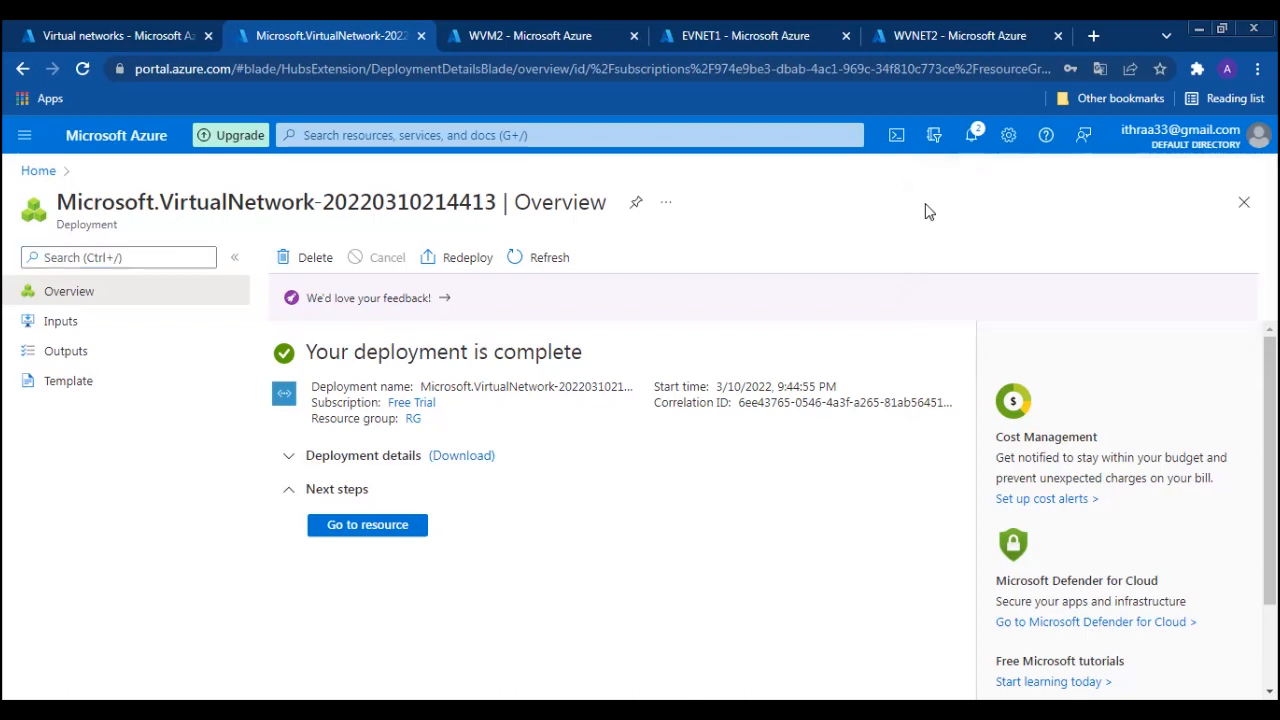
Return to the list of virtual networks and refresh it to check for the new network.
{"action": "left_click", "coordinate": [40, 172]}
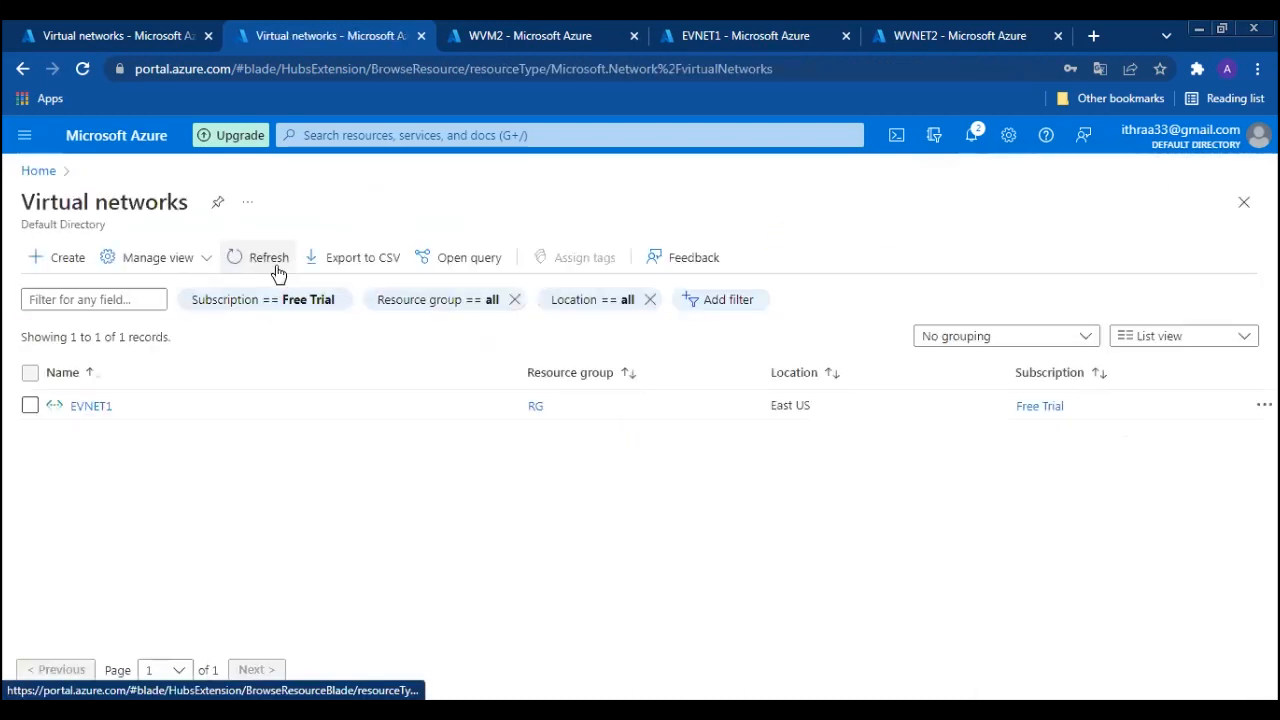
{"action": "left_click", "coordinate": [236, 264]}
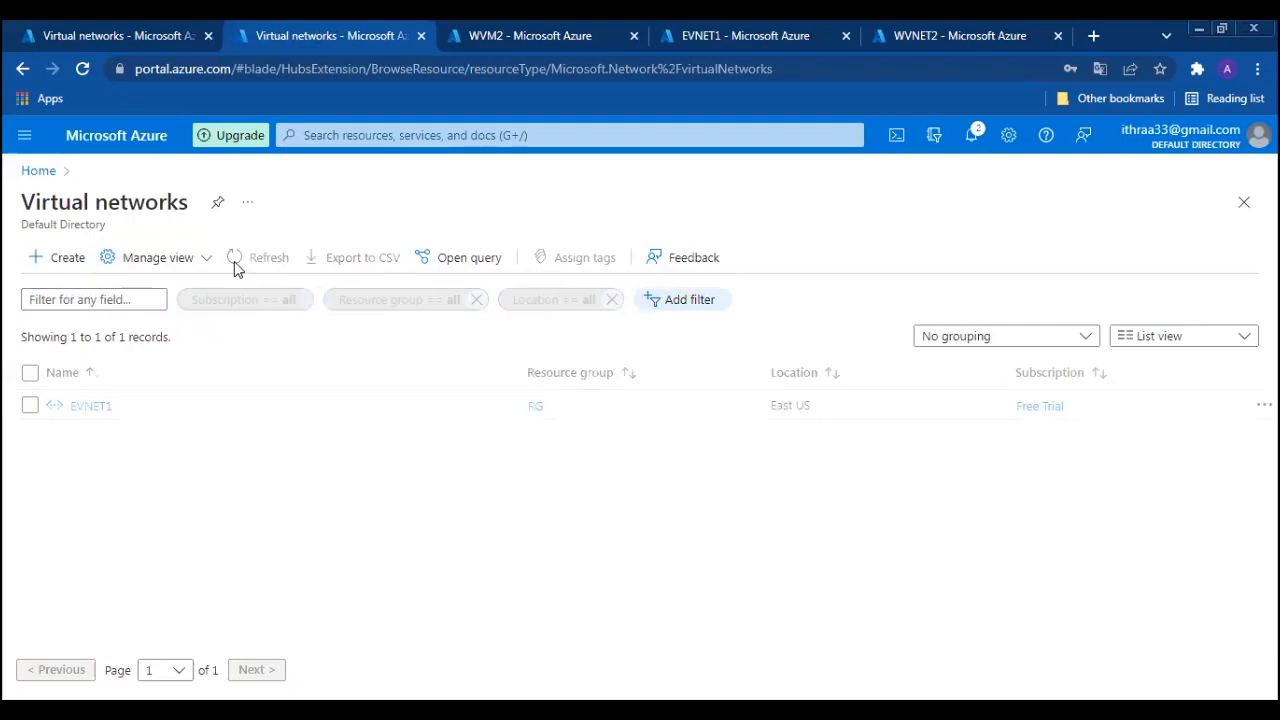
{"action": "left_click", "coordinate": [236, 264]}
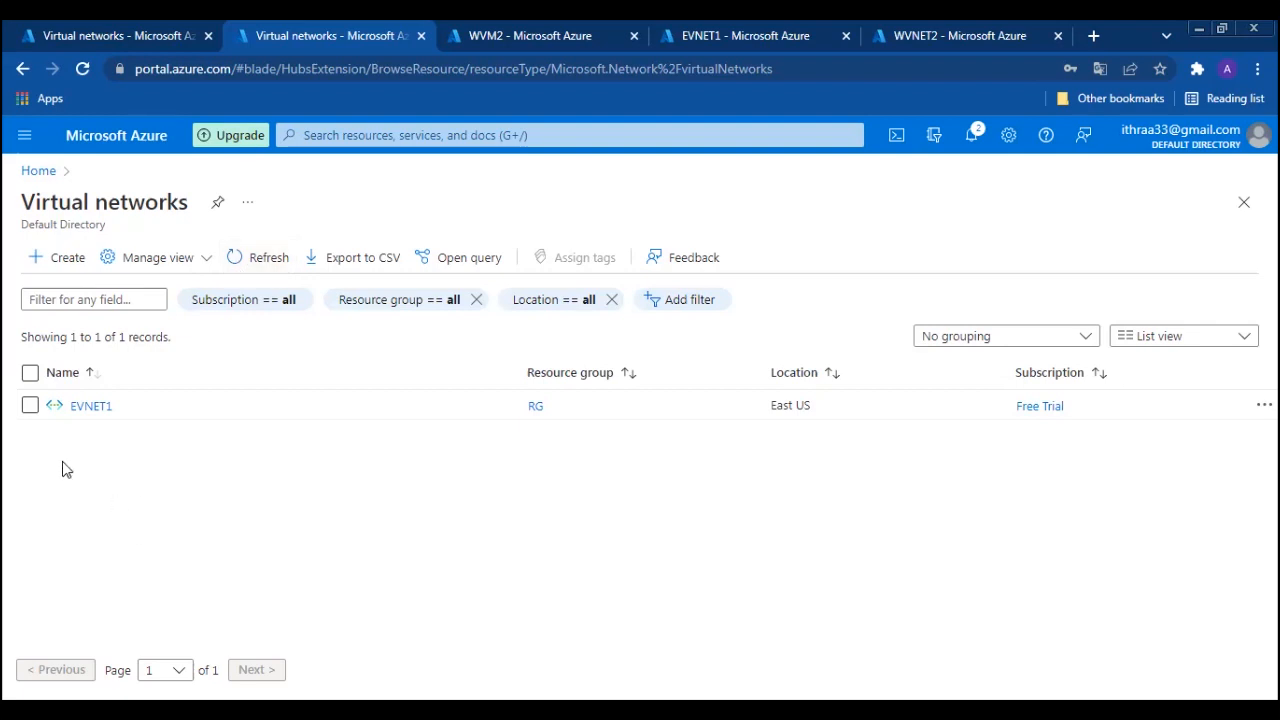
Start creating another virtual network in the existing resource group RG and name it WESTVNET2.
{"action": "left_click", "coordinate": [61, 259]}
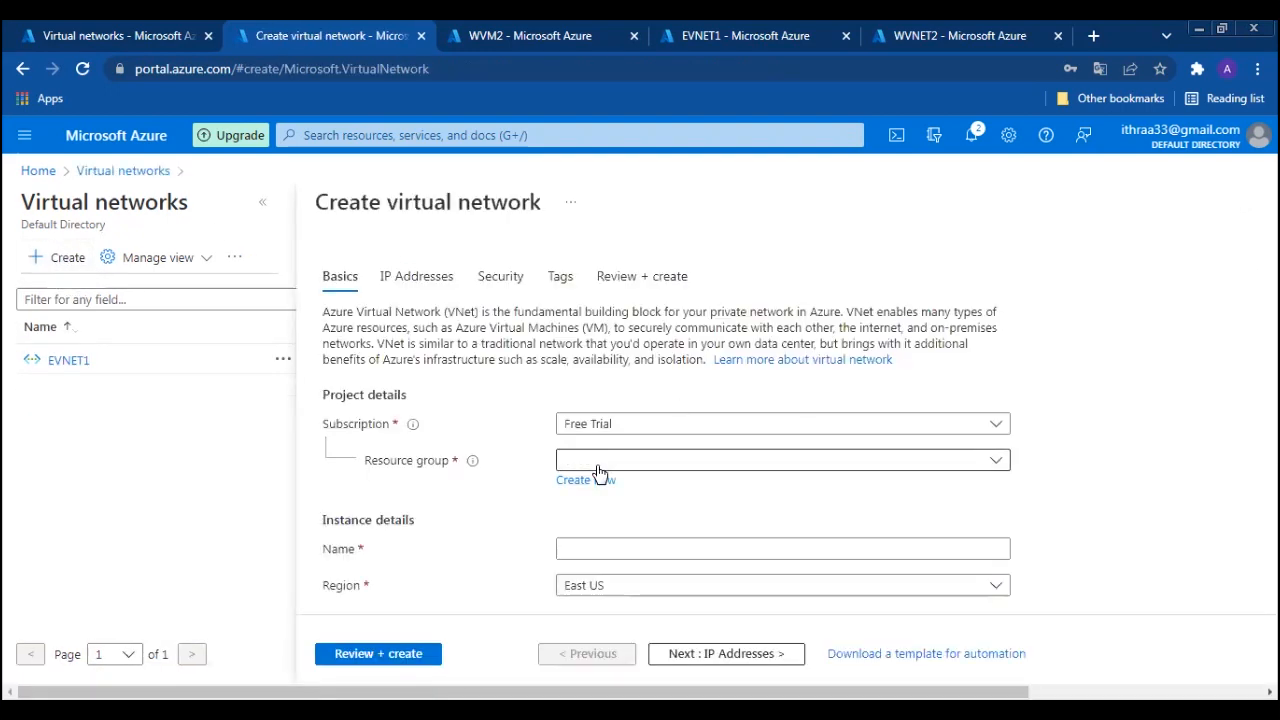
{"action": "left_click", "coordinate": [598, 464]}
{"action": "left_click", "coordinate": [572, 553]}
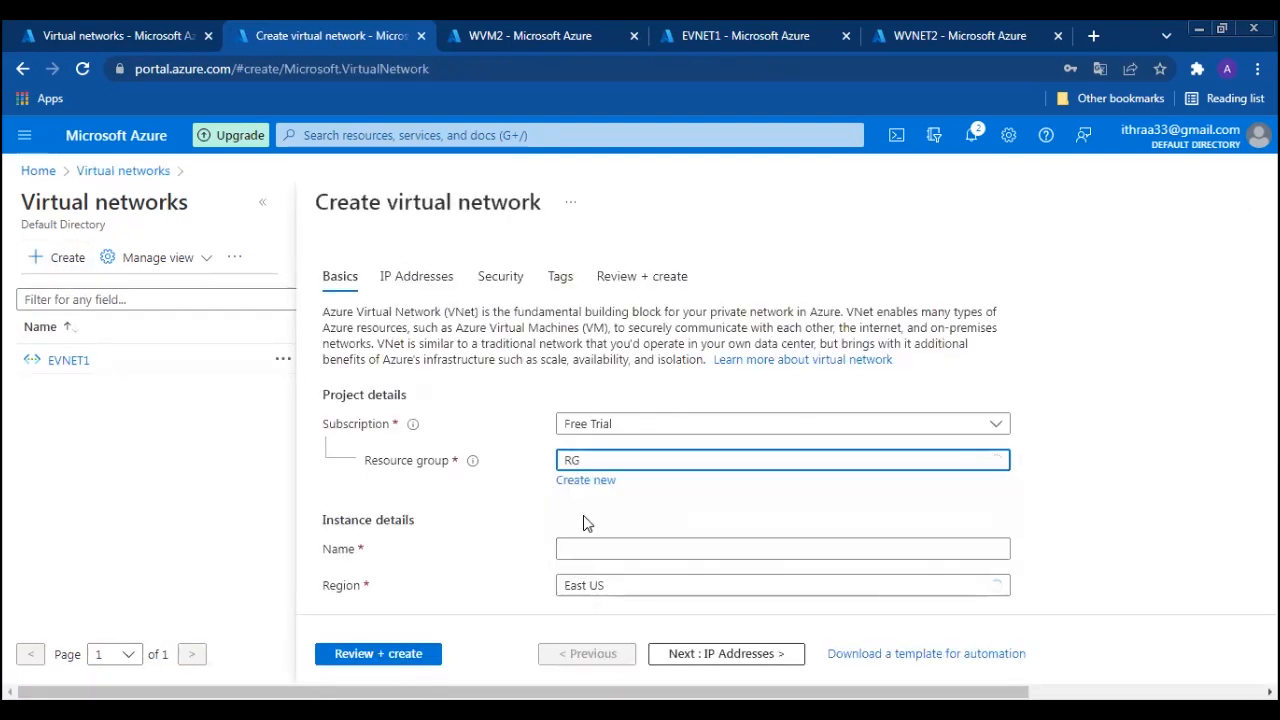
{"action": "left_click", "coordinate": [585, 546]}
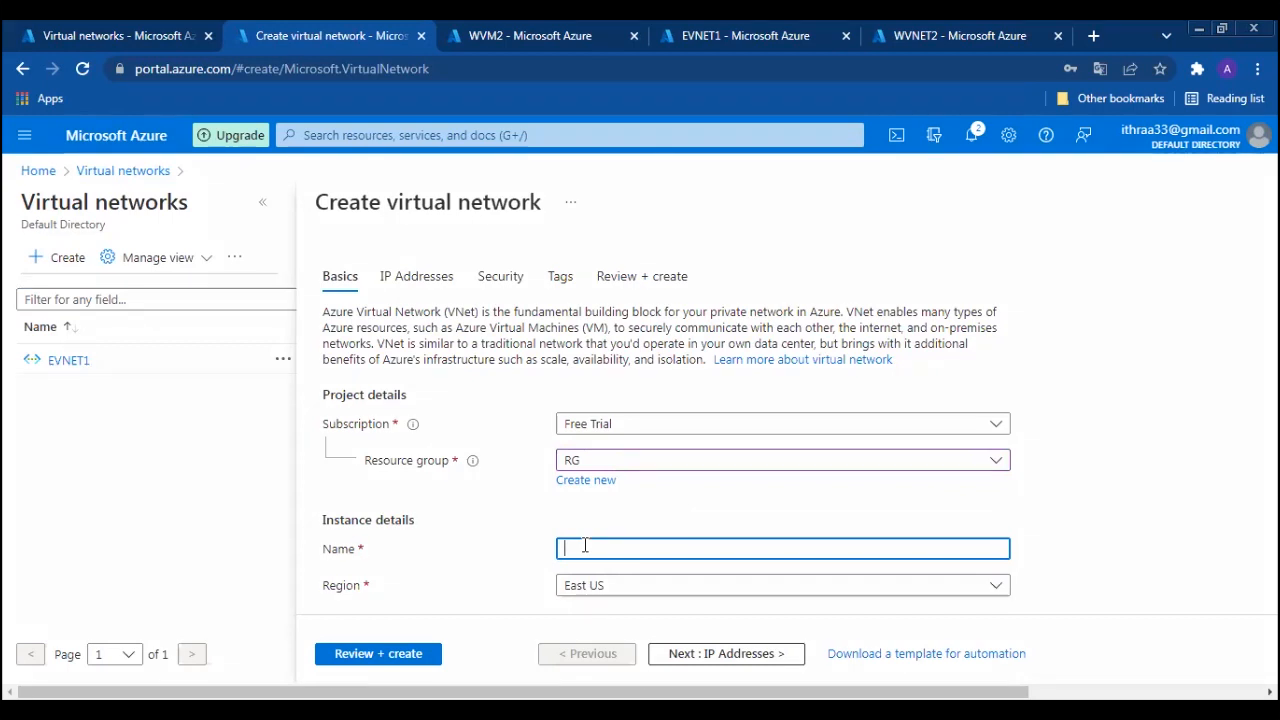
{"action": "type", "text": "WESTV"}
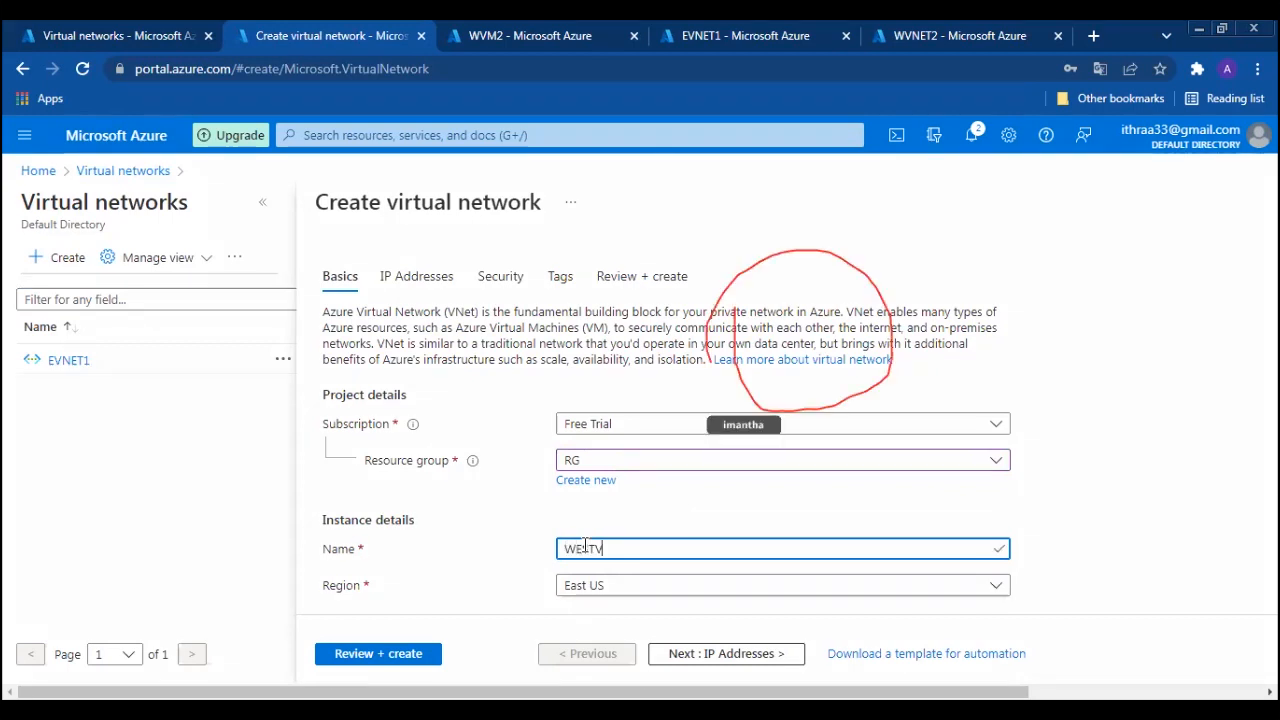
{"action": "type", "text": "NET2"}
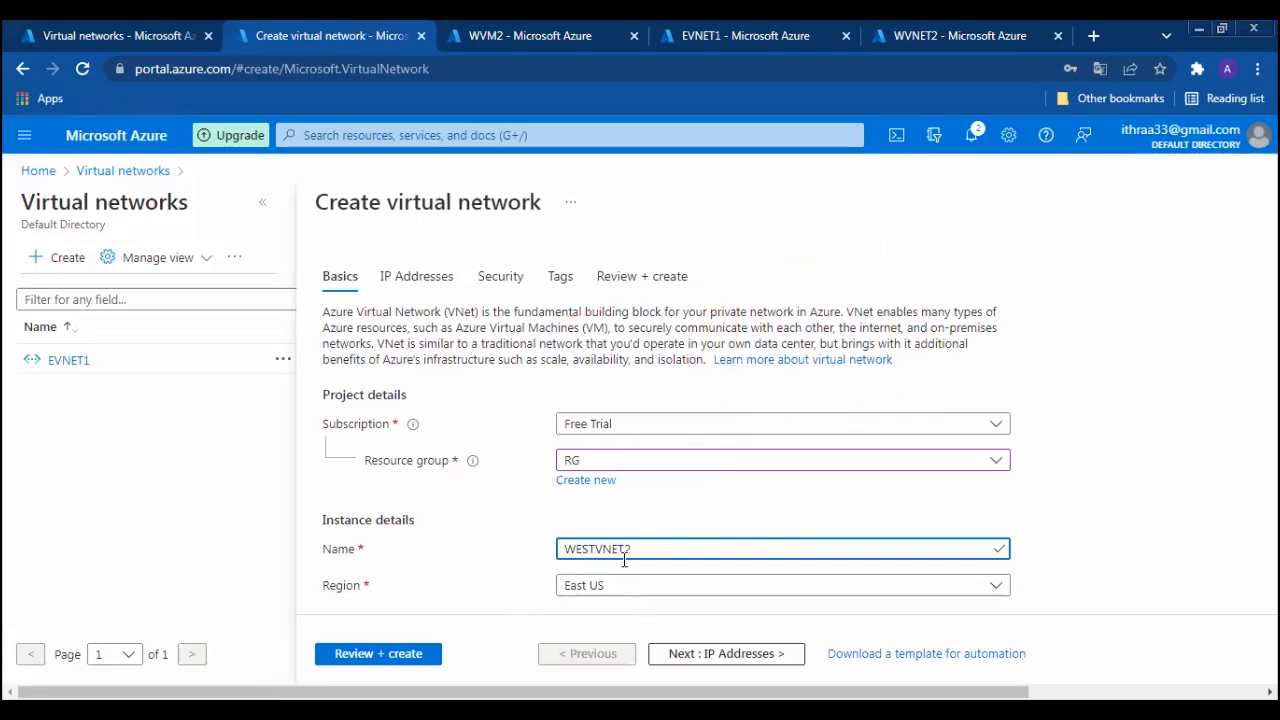
Set the region of WESTVNET2 to West US 2.
{"action": "left_click", "coordinate": [994, 588]}
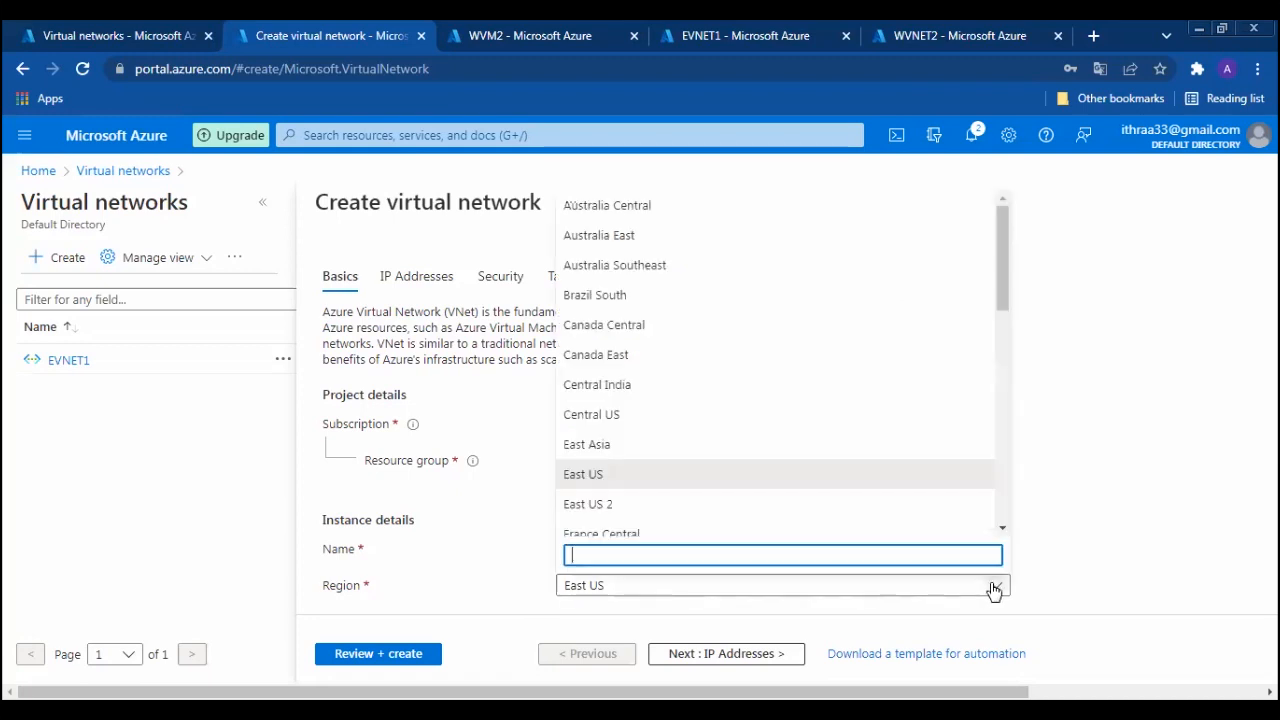
{"action": "type", "text": "we"}
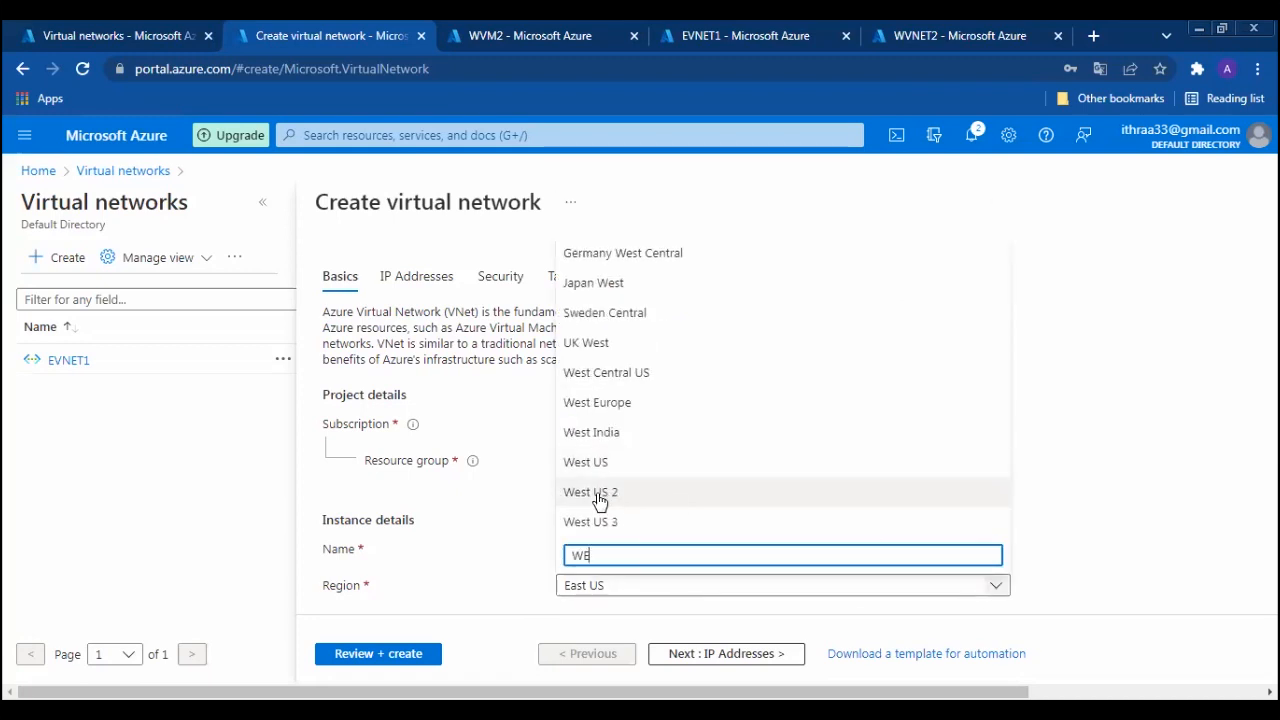
{"action": "left_click", "coordinate": [677, 489]}
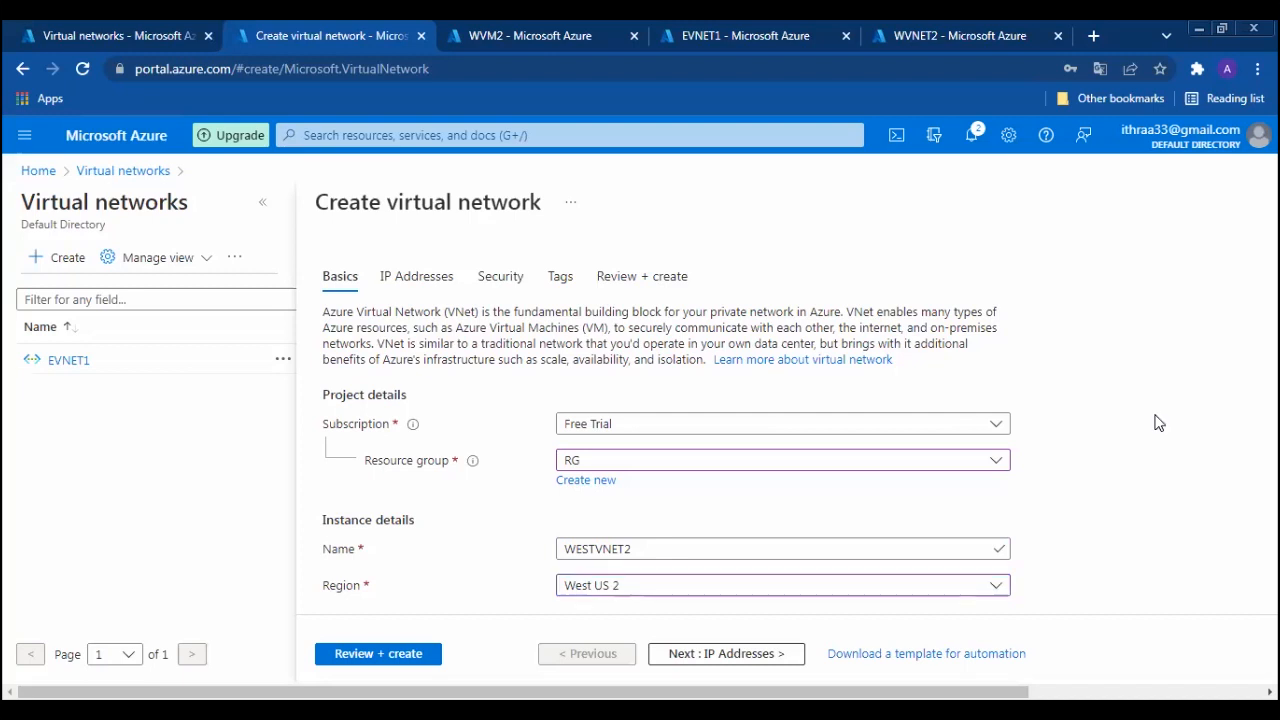
{"action": "scroll", "coordinate": [1158, 423], "scroll_direction": "down", "scroll_amount": 1}
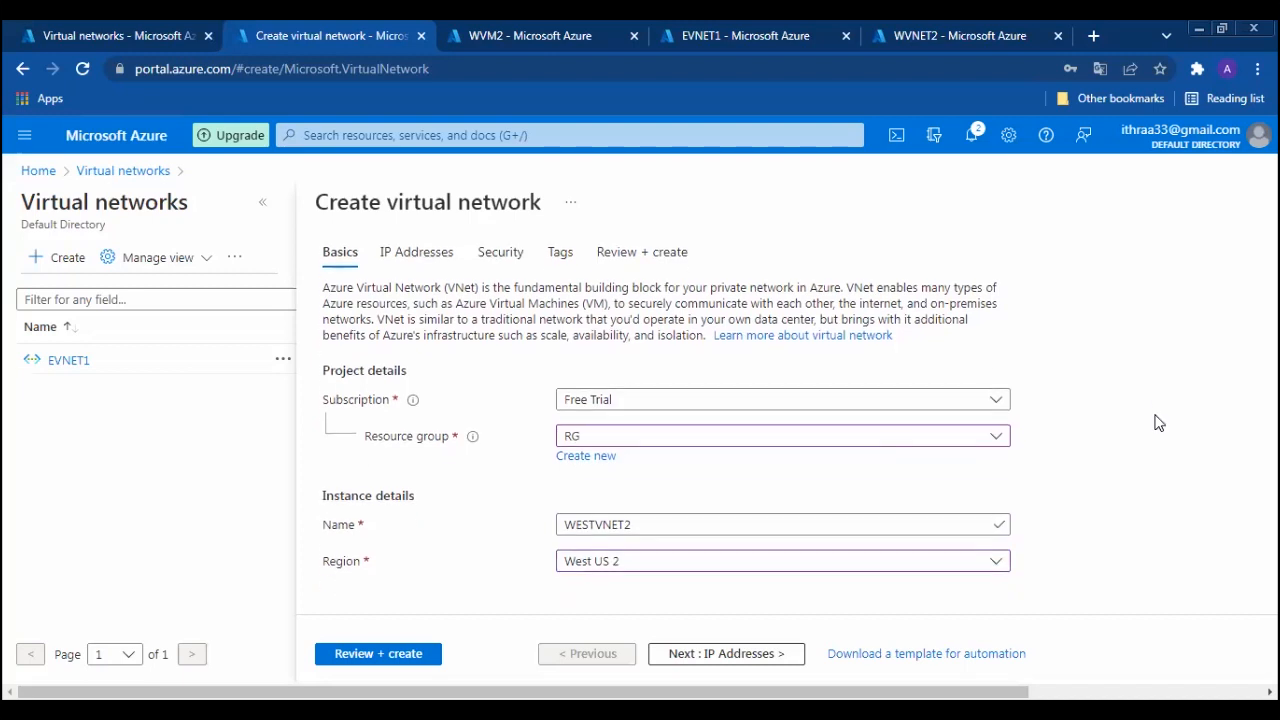
Keep the default IP address, security and tag settings for WESTVNET2, deploy the virtual network and collapse the network list.
{"action": "left_click", "coordinate": [711, 654]}
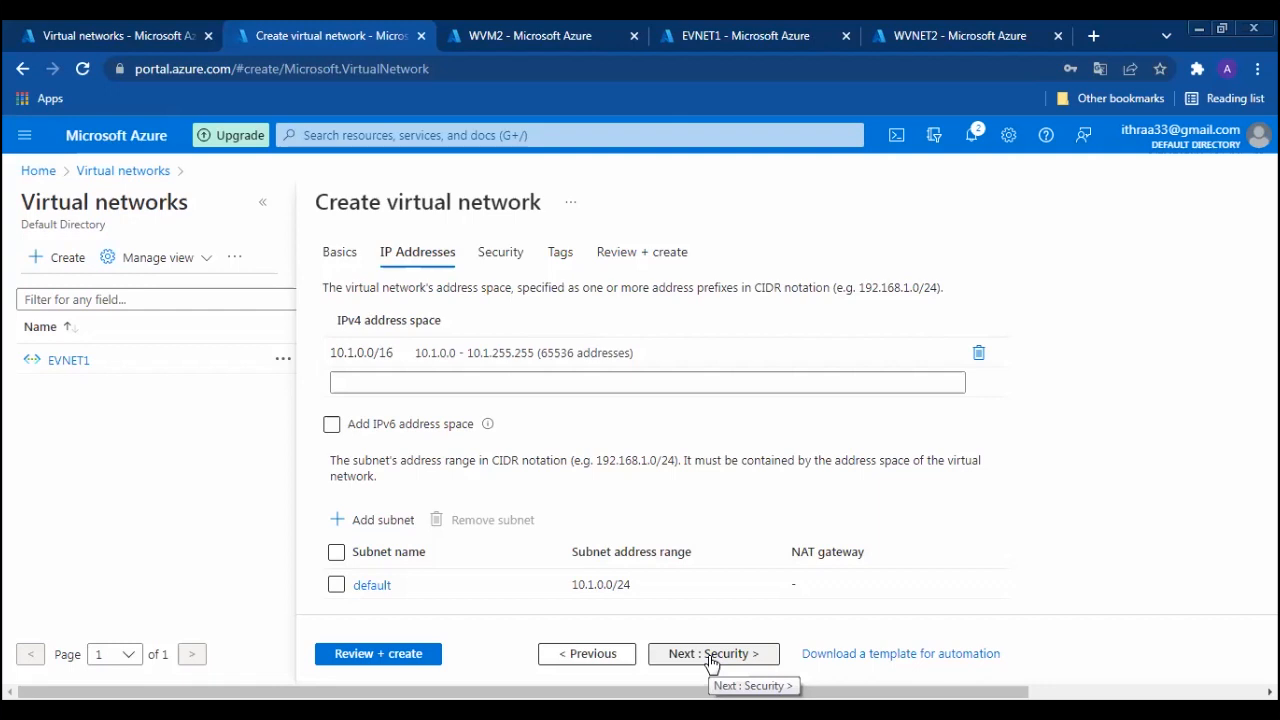
{"action": "left_click", "coordinate": [712, 654]}
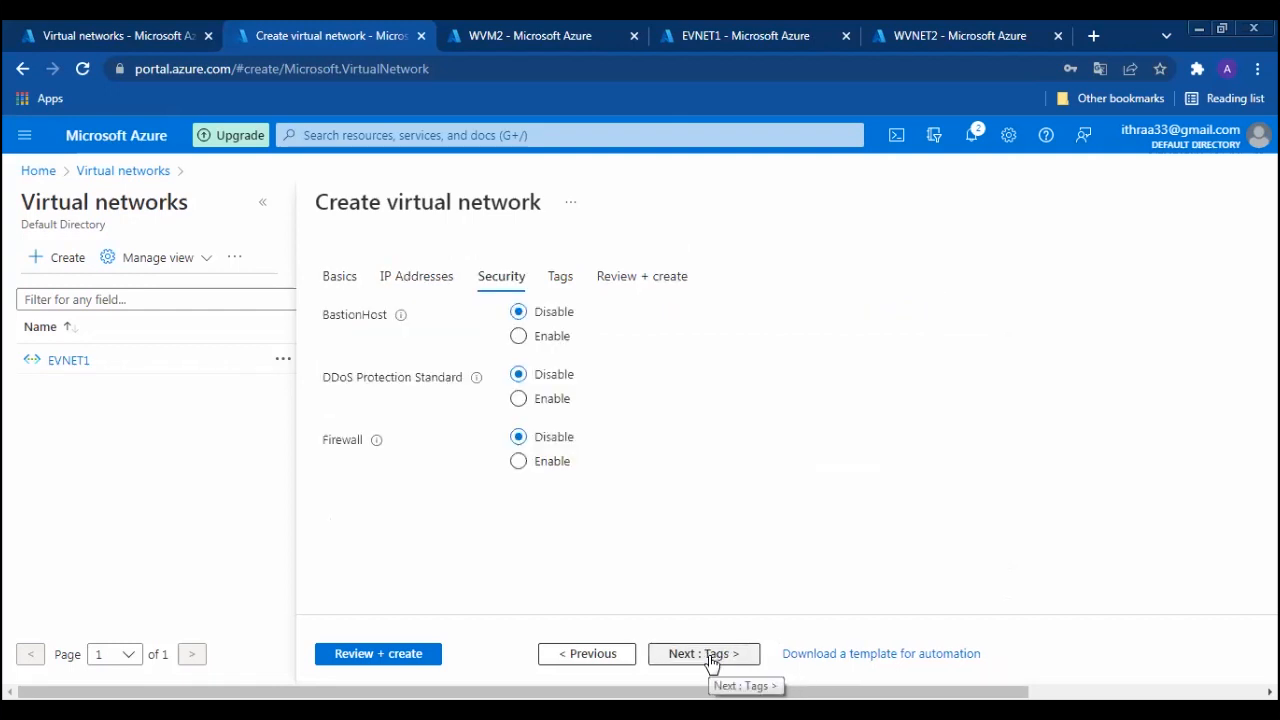
{"action": "left_click", "coordinate": [712, 654]}
{"action": "left_click", "coordinate": [712, 654]}
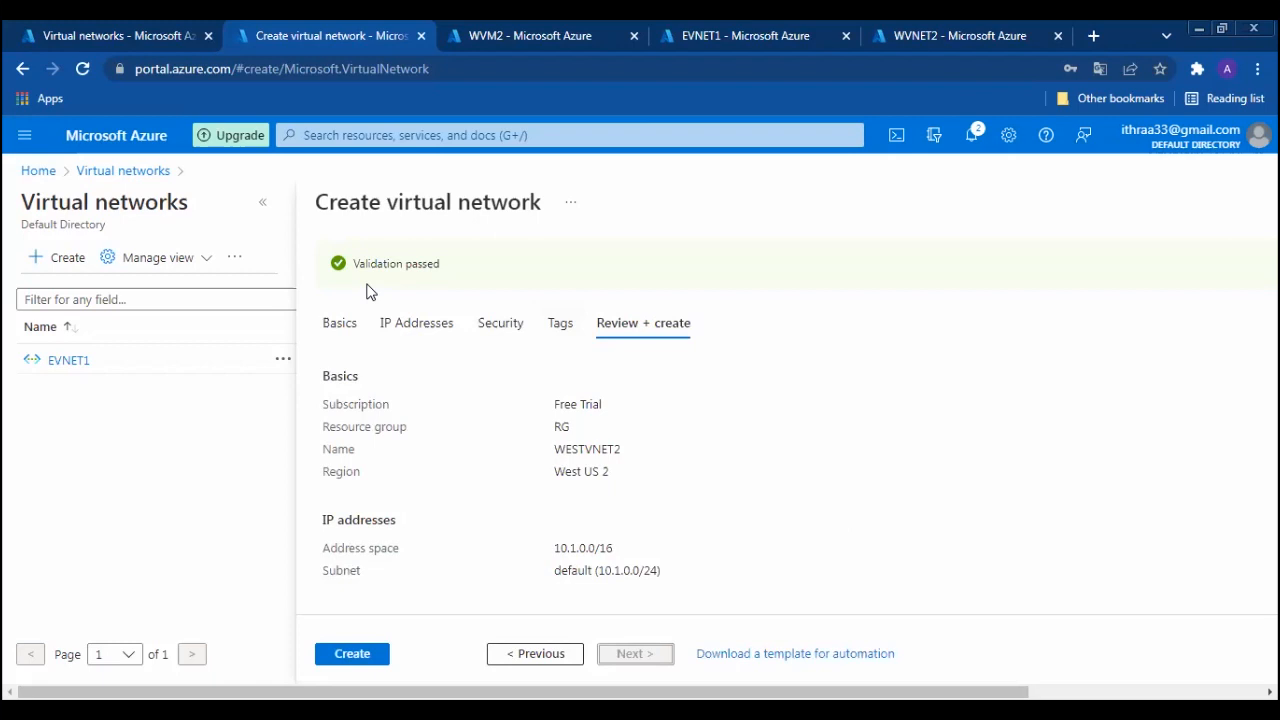
{"action": "left_click", "coordinate": [338, 661]}
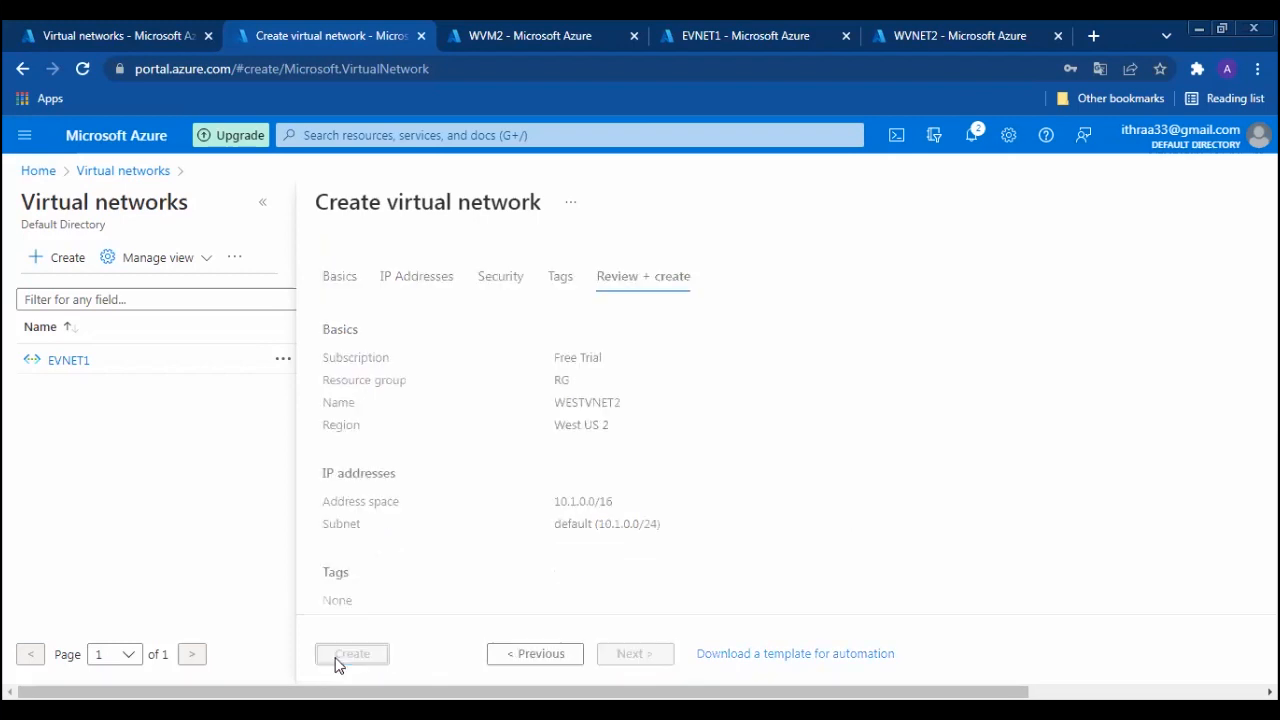
{"action": "left_click", "coordinate": [263, 203]}
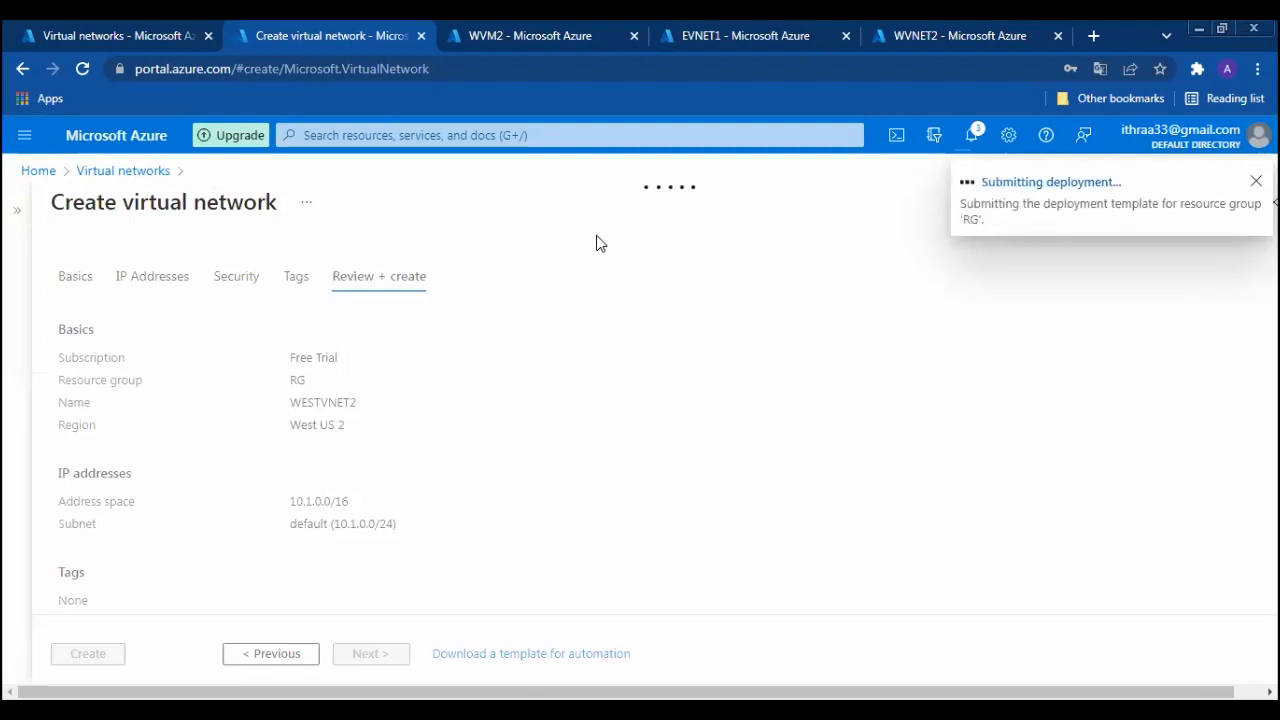
Close the leftover WVNET2 and EVNET1 browser tabs, and refresh the list of virtual networks.
{"action": "left_click", "coordinate": [1058, 36]}
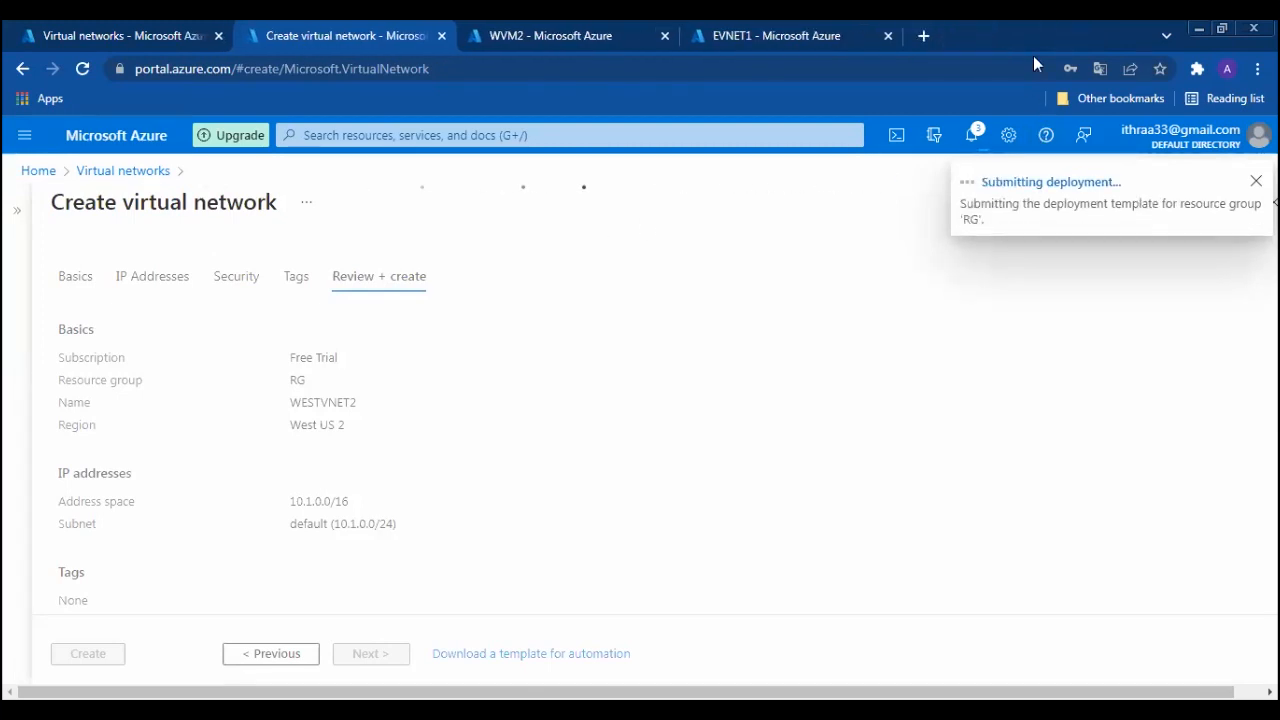
{"action": "left_click", "coordinate": [888, 36]}
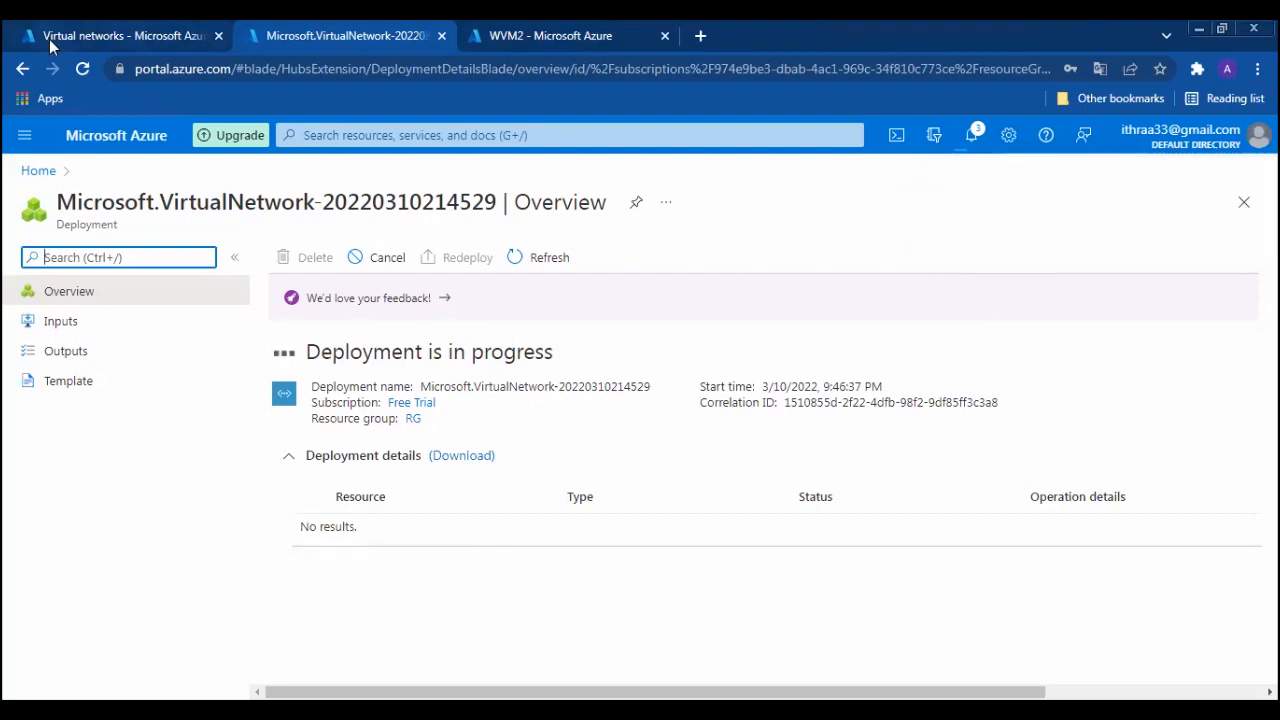
{"action": "left_click", "coordinate": [49, 37]}
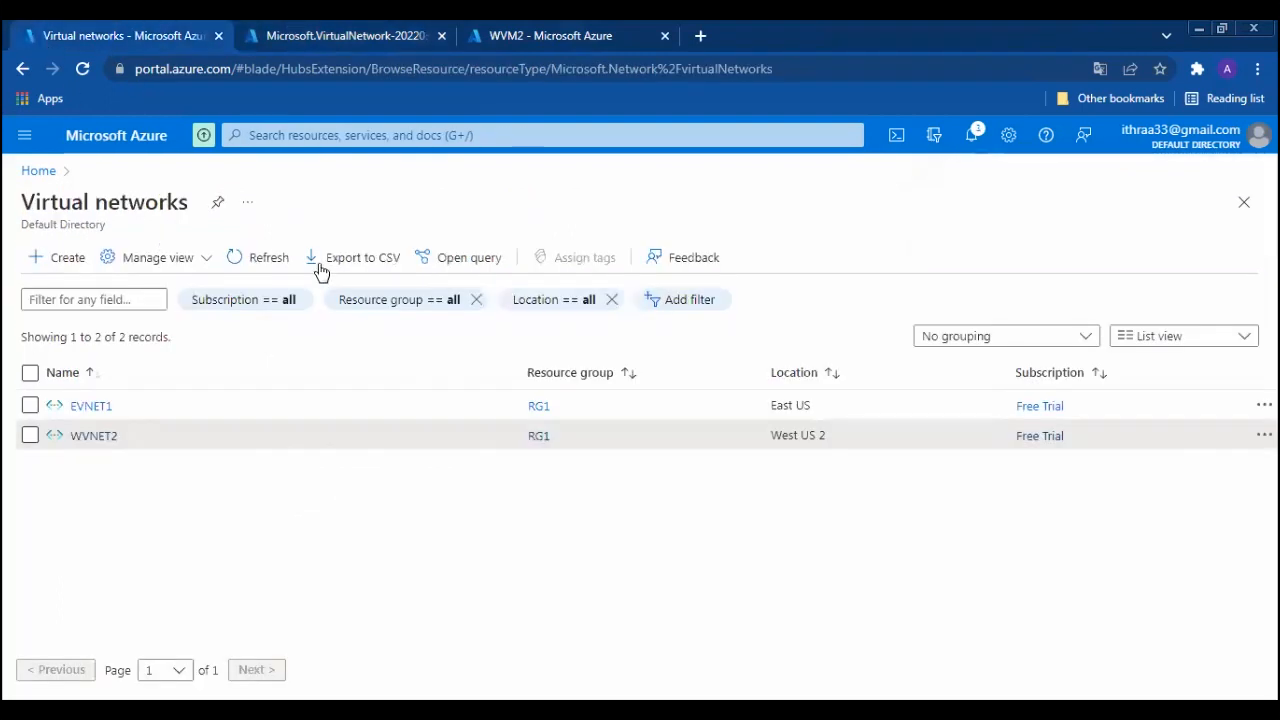
{"action": "left_click", "coordinate": [279, 259]}
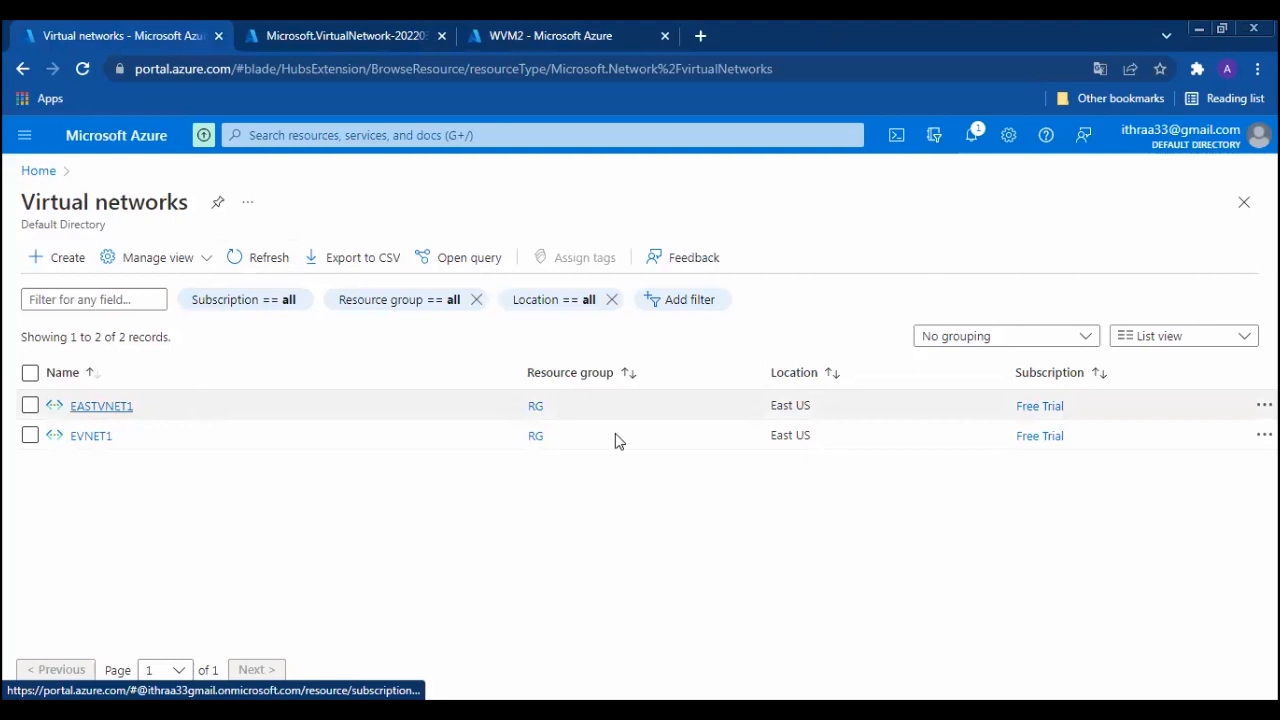
Review the overview of EASTVNET1 and close the browser tab with the WESTVNET2 deployment.
{"action": "left_click", "coordinate": [117, 408]}
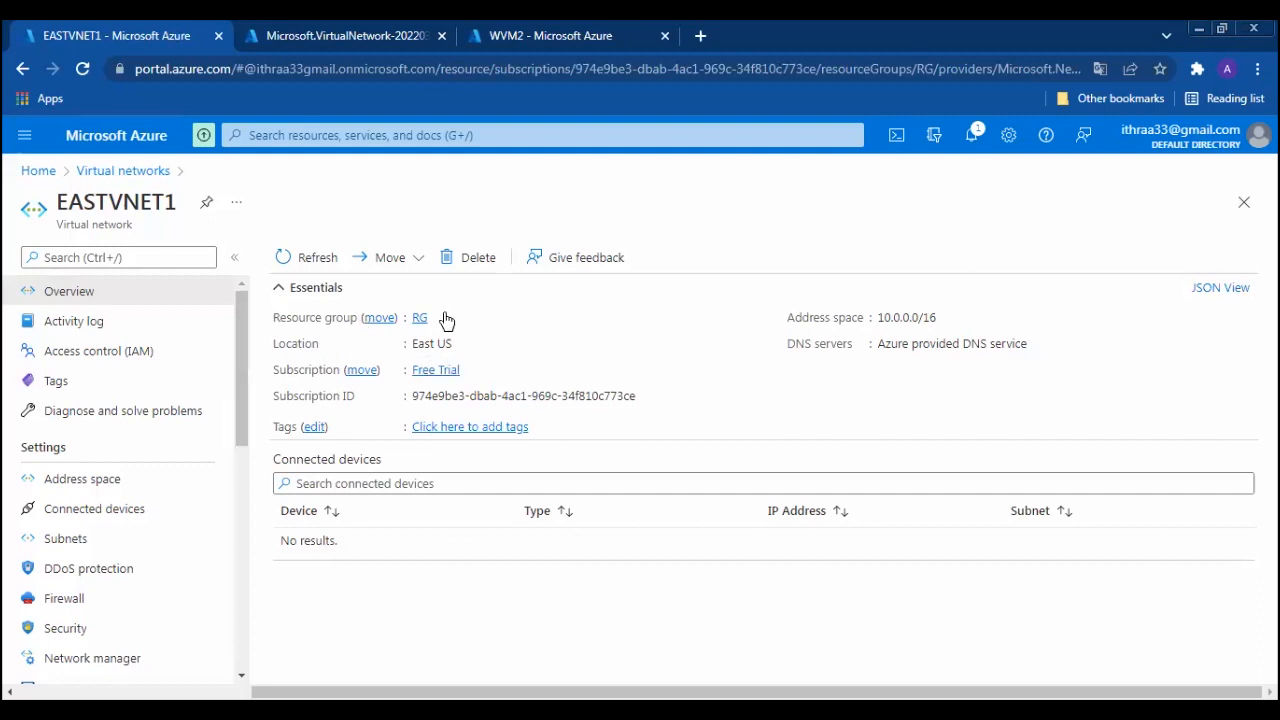
{"action": "left_click", "coordinate": [333, 50]}
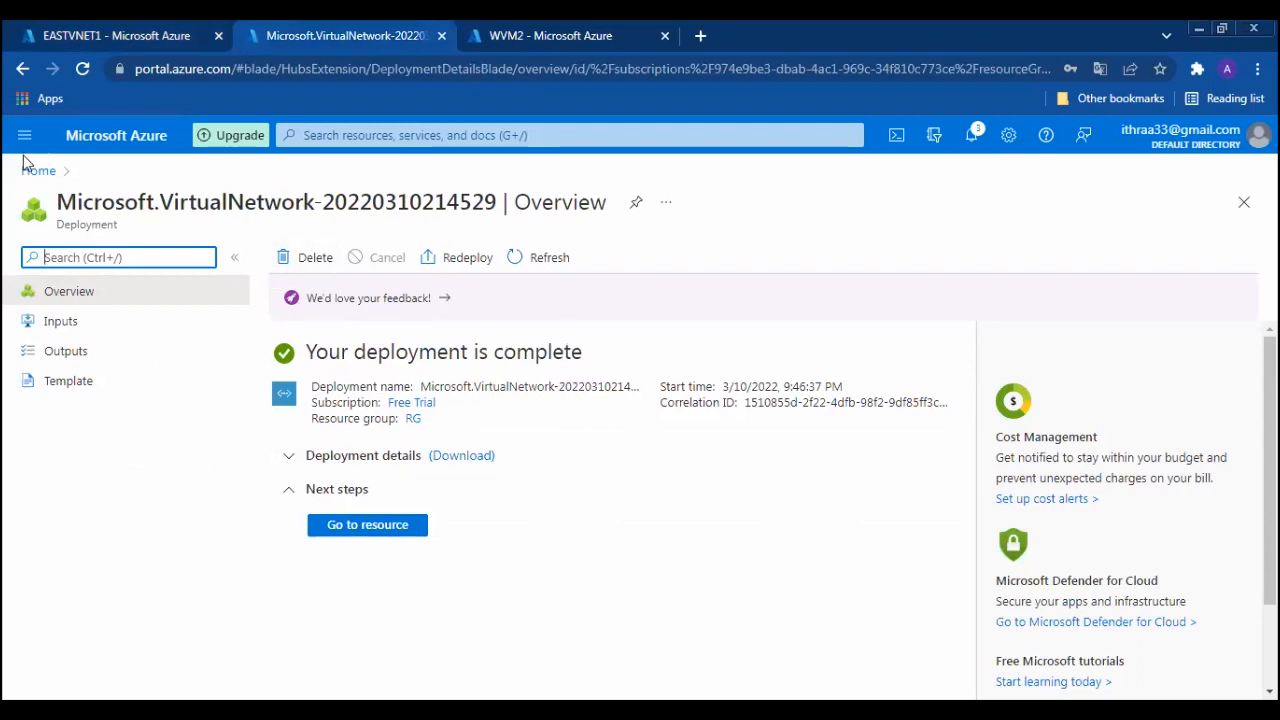
{"action": "left_click", "coordinate": [441, 35]}
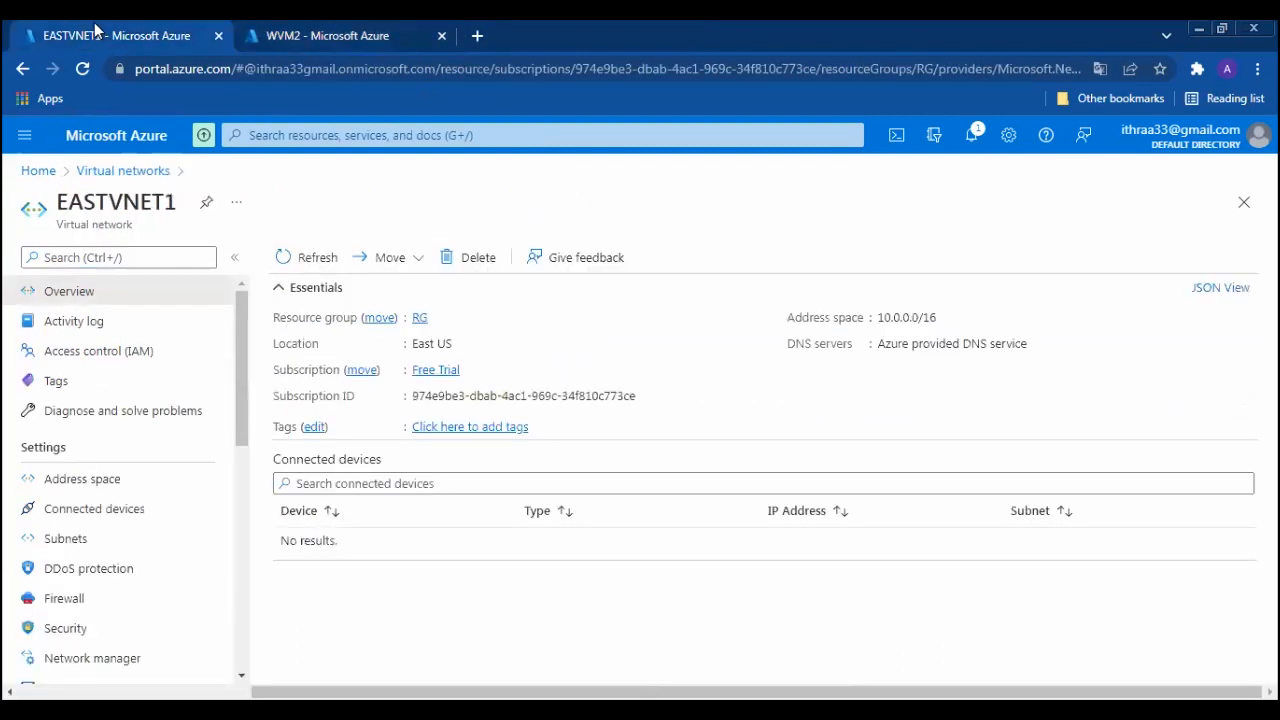
Return to the list of virtual networks and refresh it to check for WESTVNET2.
{"action": "left_click", "coordinate": [35, 178]}
{"action": "left_click", "coordinate": [318, 249]}
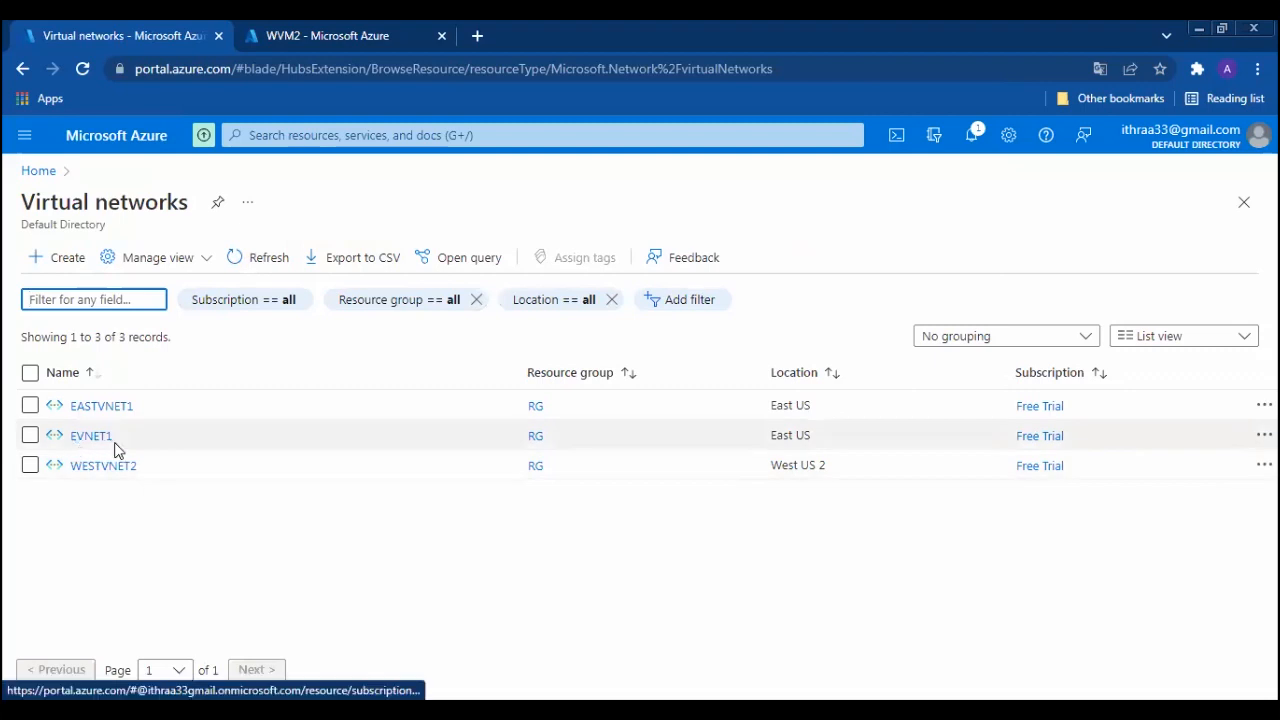
{"action": "left_click", "coordinate": [149, 507]}
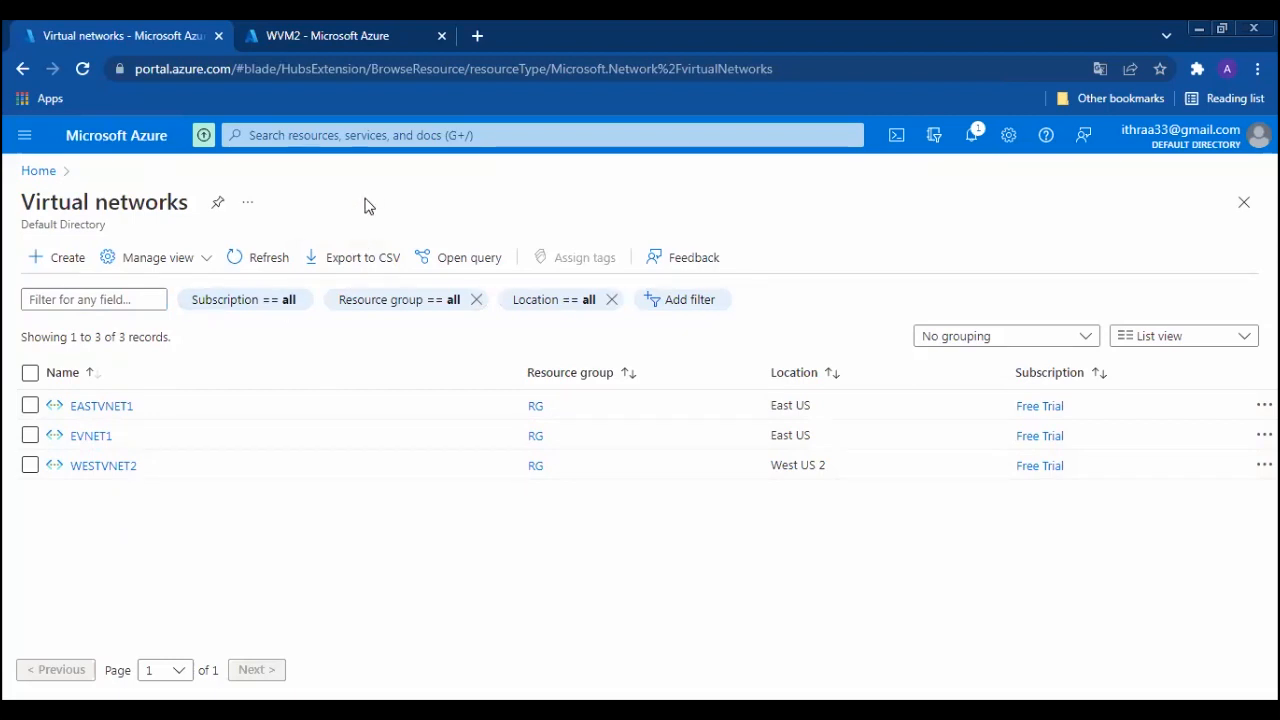
Start creating a virtual machine in the existing resource group RG and name it EASTVM1.
{"action": "left_click", "coordinate": [25, 140]}
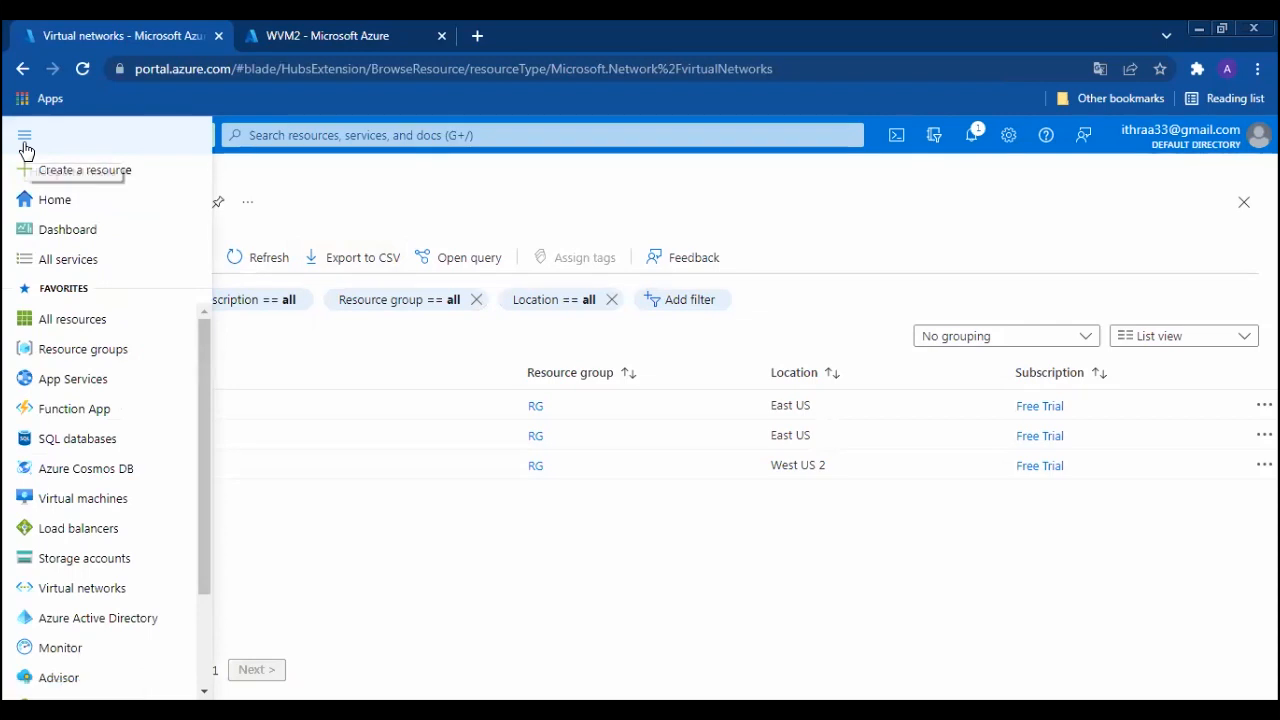
{"action": "left_click", "coordinate": [63, 498]}
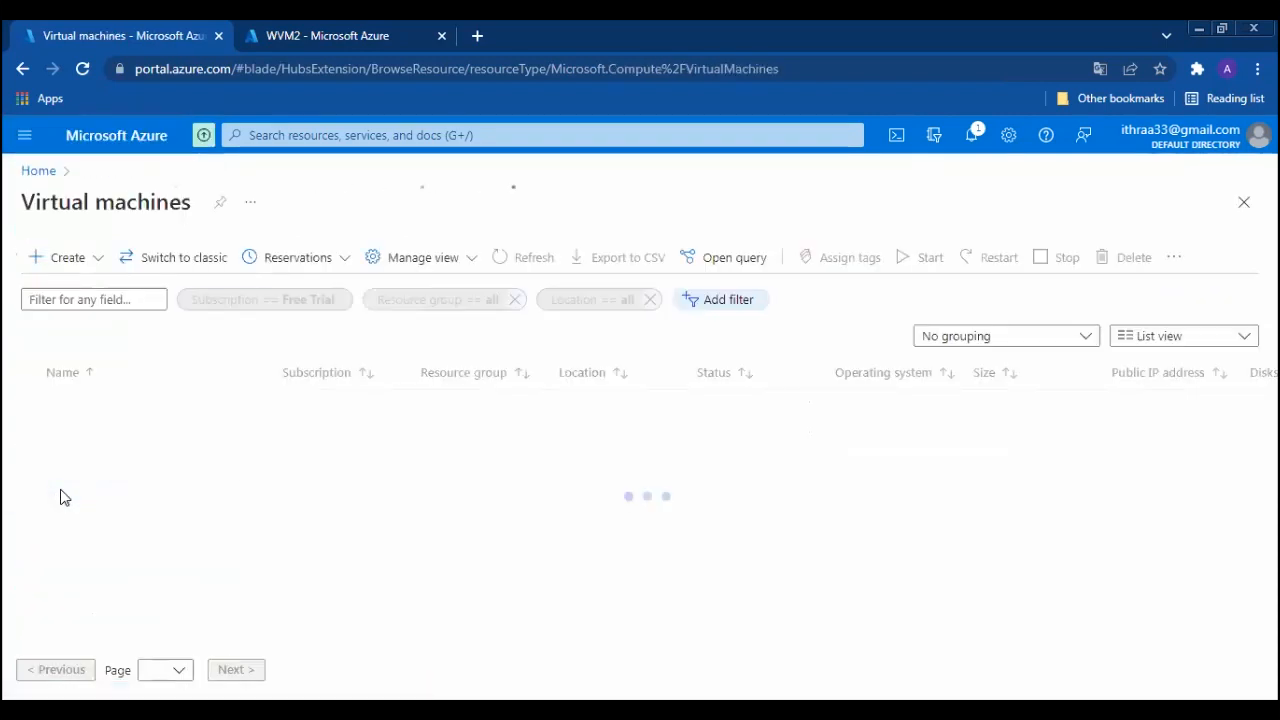
{"action": "left_click", "coordinate": [58, 260]}
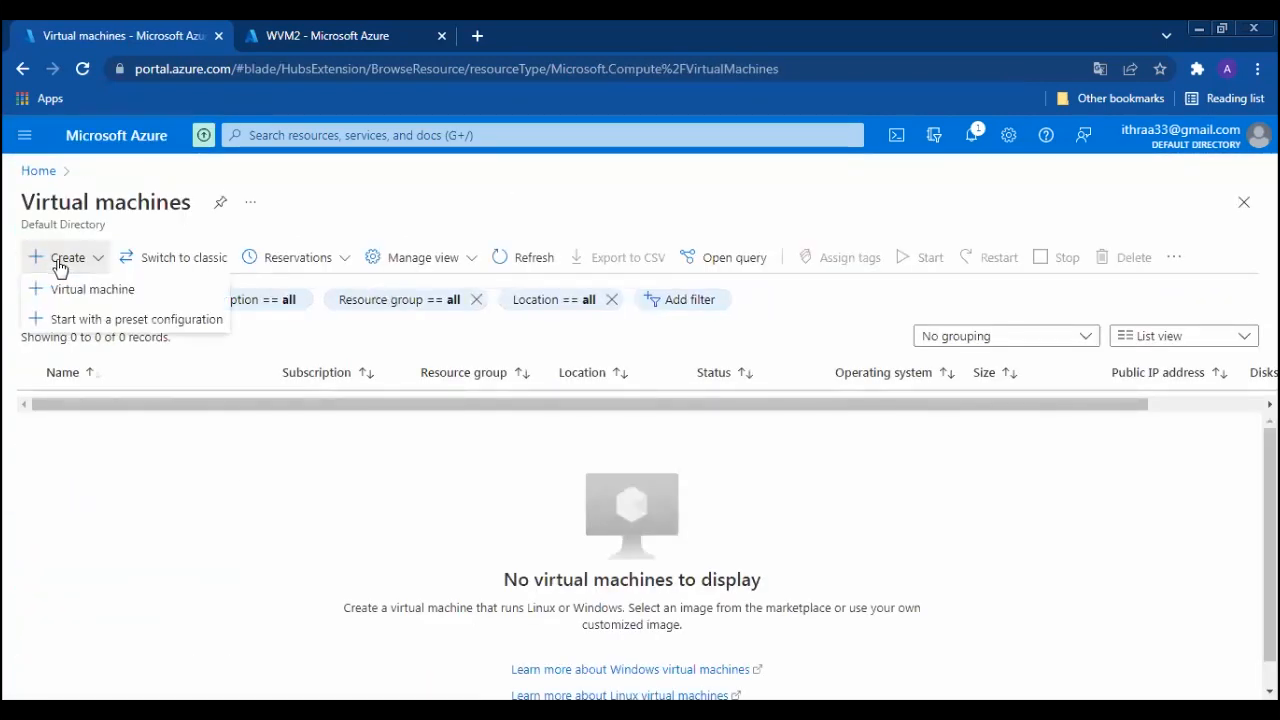
{"action": "left_click", "coordinate": [60, 290]}
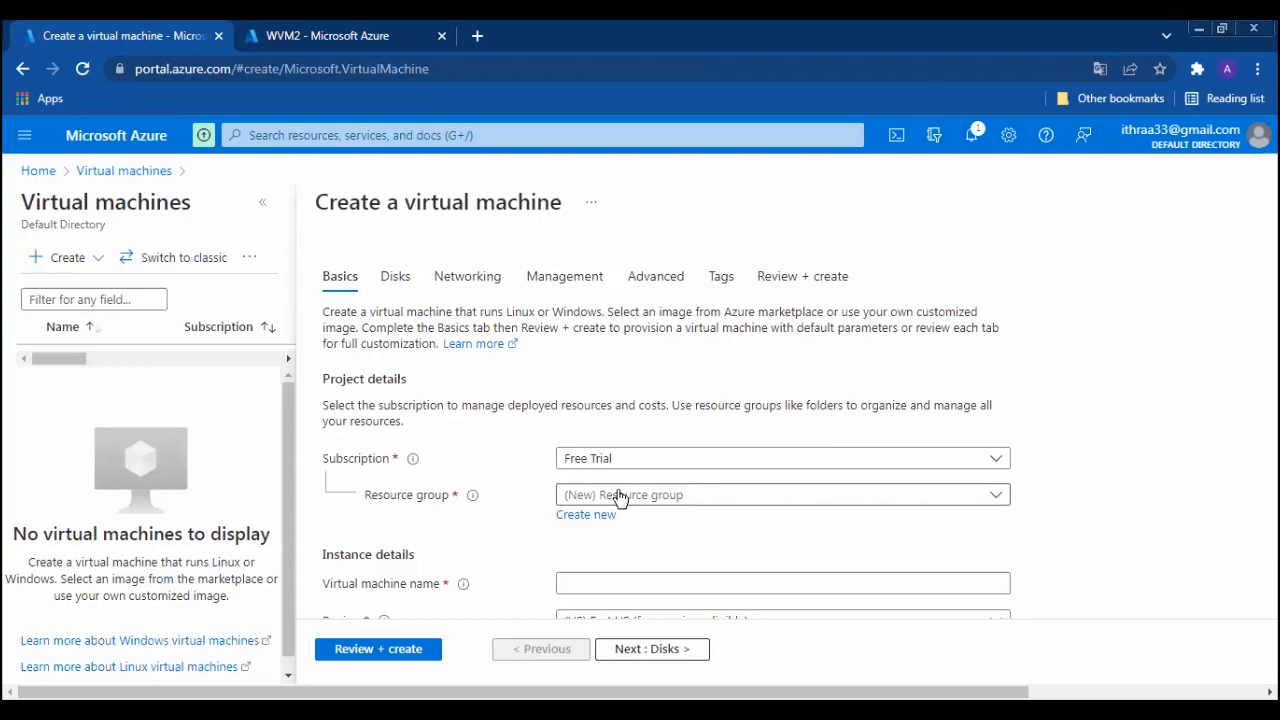
{"action": "left_click", "coordinate": [620, 495]}
{"action": "left_click", "coordinate": [580, 588]}
{"action": "left_click", "coordinate": [578, 585]}
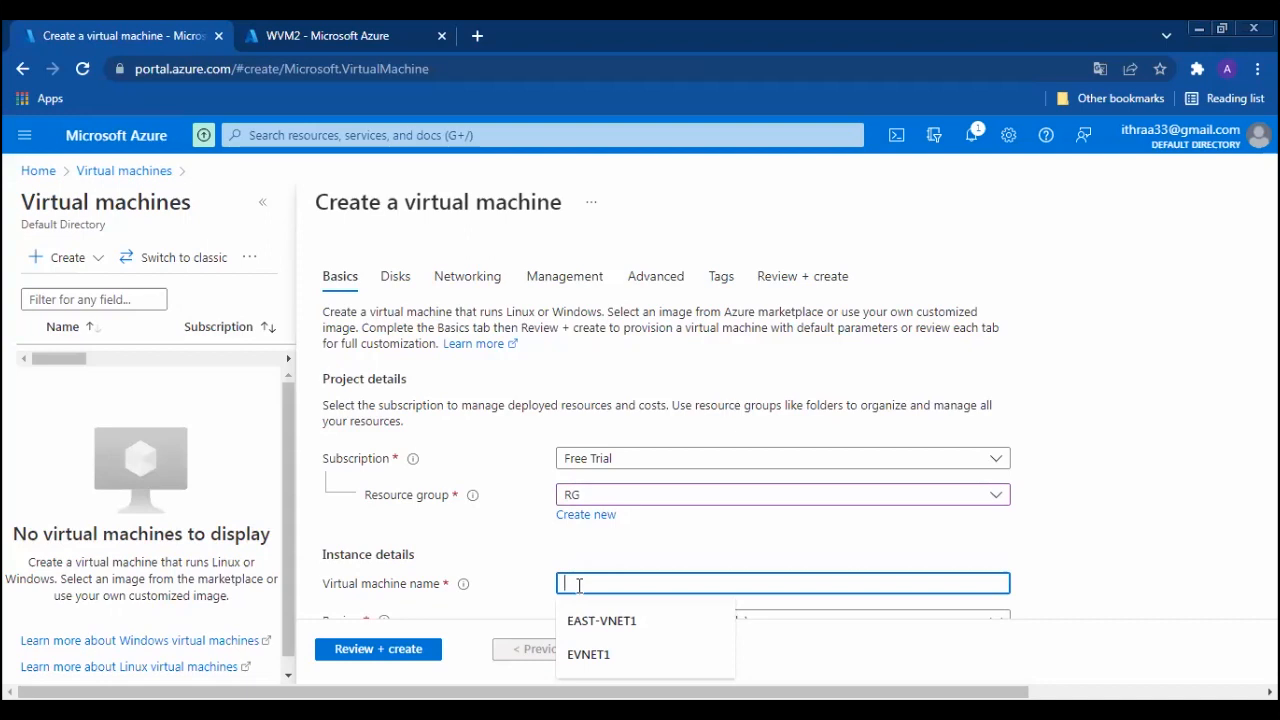
{"action": "type", "text": "STVM1"}
{"action": "left_click", "coordinate": [1123, 486]}
Set EASTVM1's administrator account to password authentication, then enter the username, the account password and its confirmation.
{"action": "scroll", "coordinate": [1123, 486], "scroll_direction": "down", "scroll_amount": 2}
{"action": "scroll", "coordinate": [1123, 486], "scroll_direction": "down", "scroll_amount": 2}
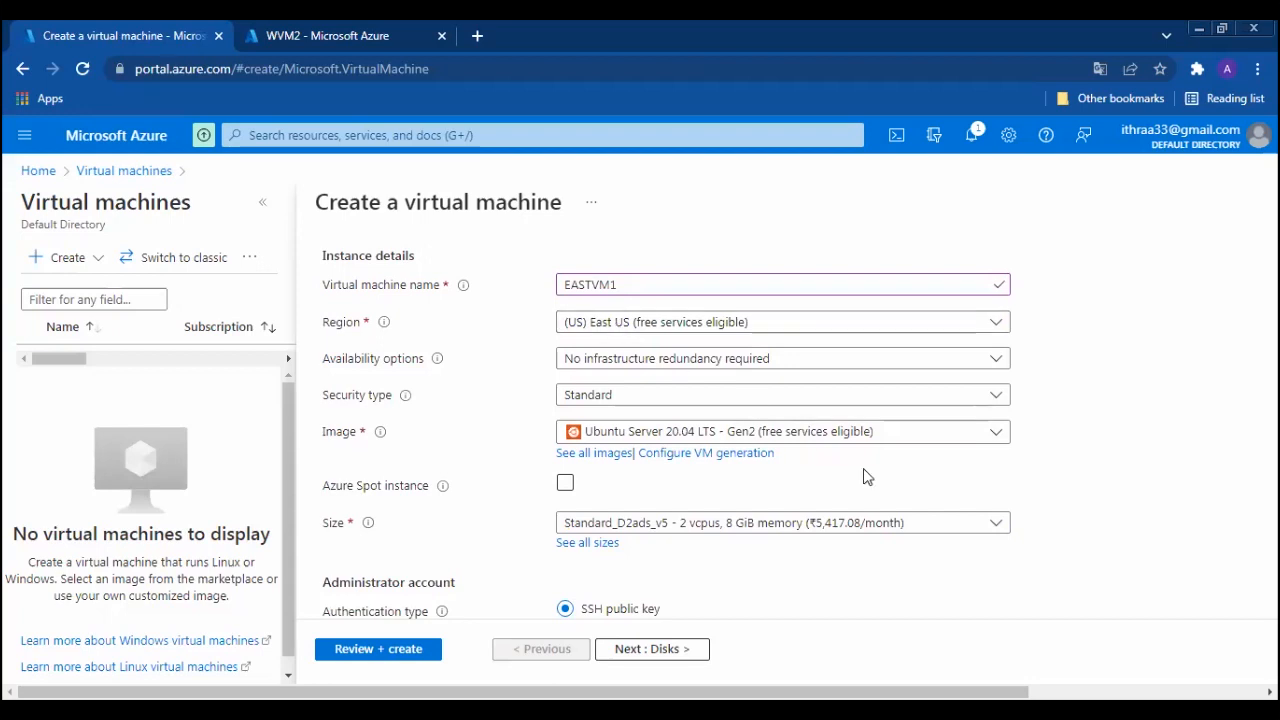
{"action": "scroll", "coordinate": [1063, 540], "scroll_direction": "down", "scroll_amount": 2}
{"action": "scroll", "coordinate": [1063, 540], "scroll_direction": "down", "scroll_amount": 3}
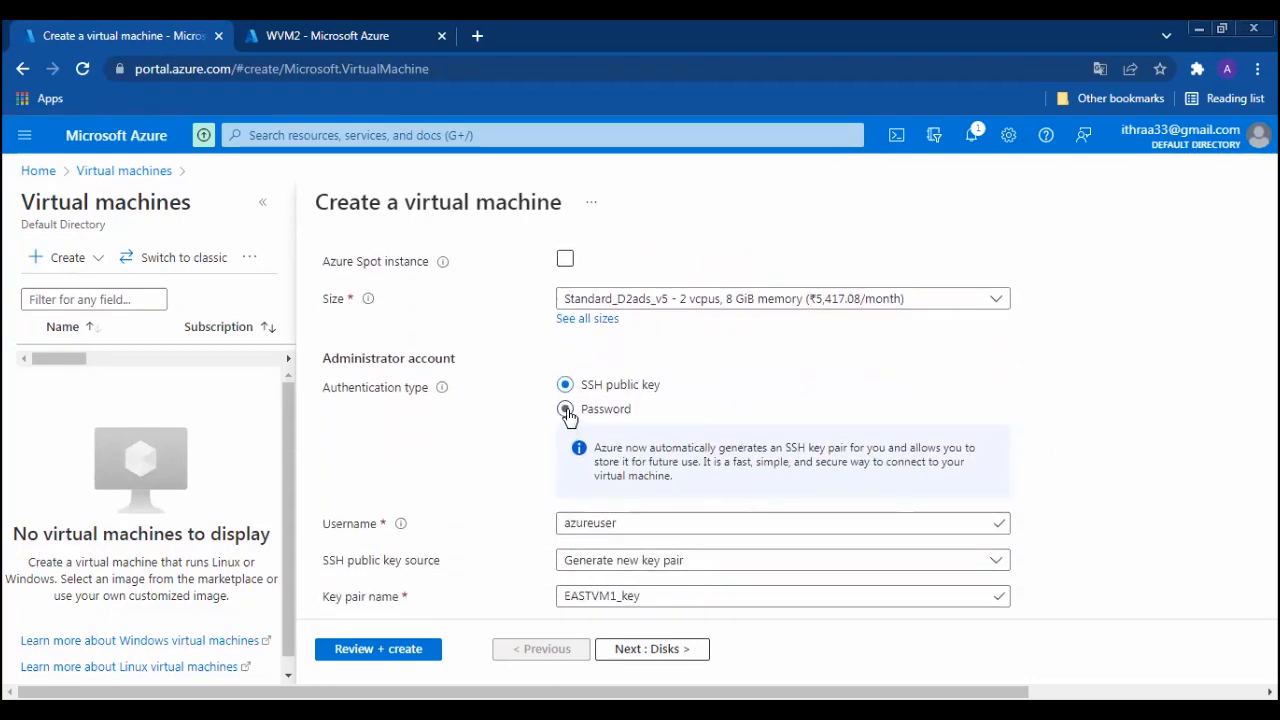
{"action": "left_click", "coordinate": [566, 409]}
{"action": "left_click", "coordinate": [570, 449]}
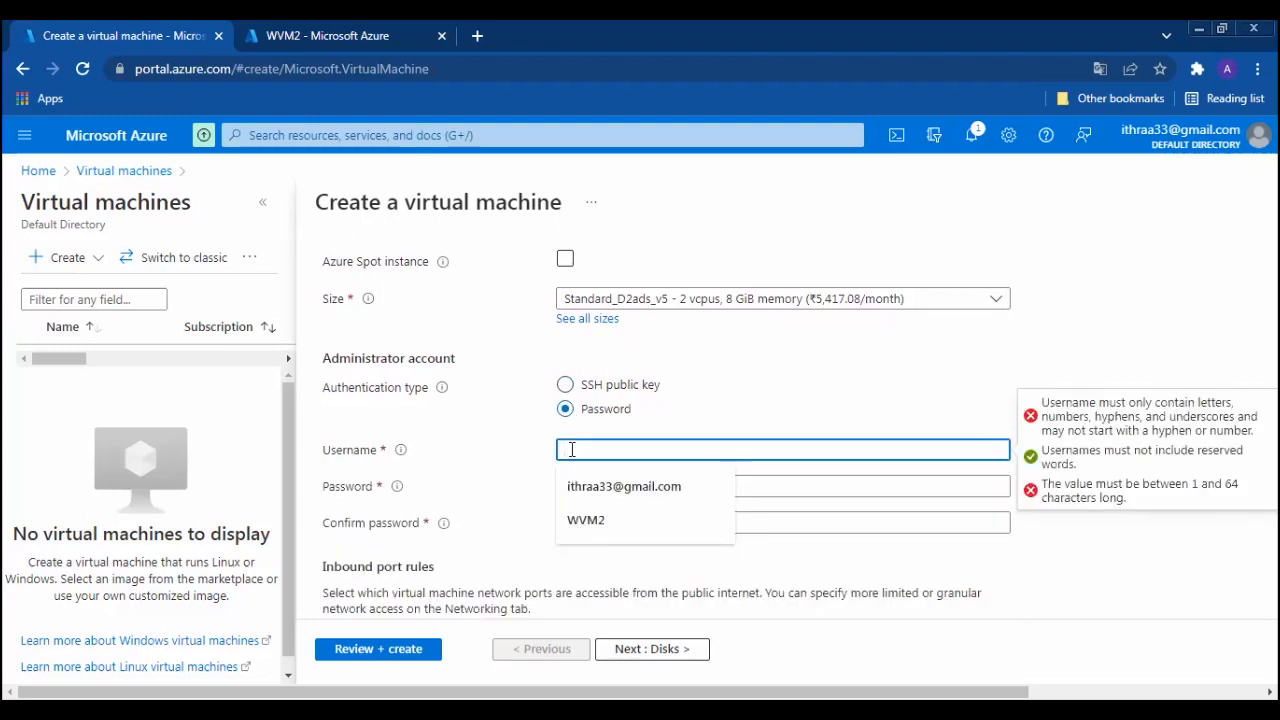
{"action": "type", "text": "R"}
{"action": "key", "text": "Tab"}
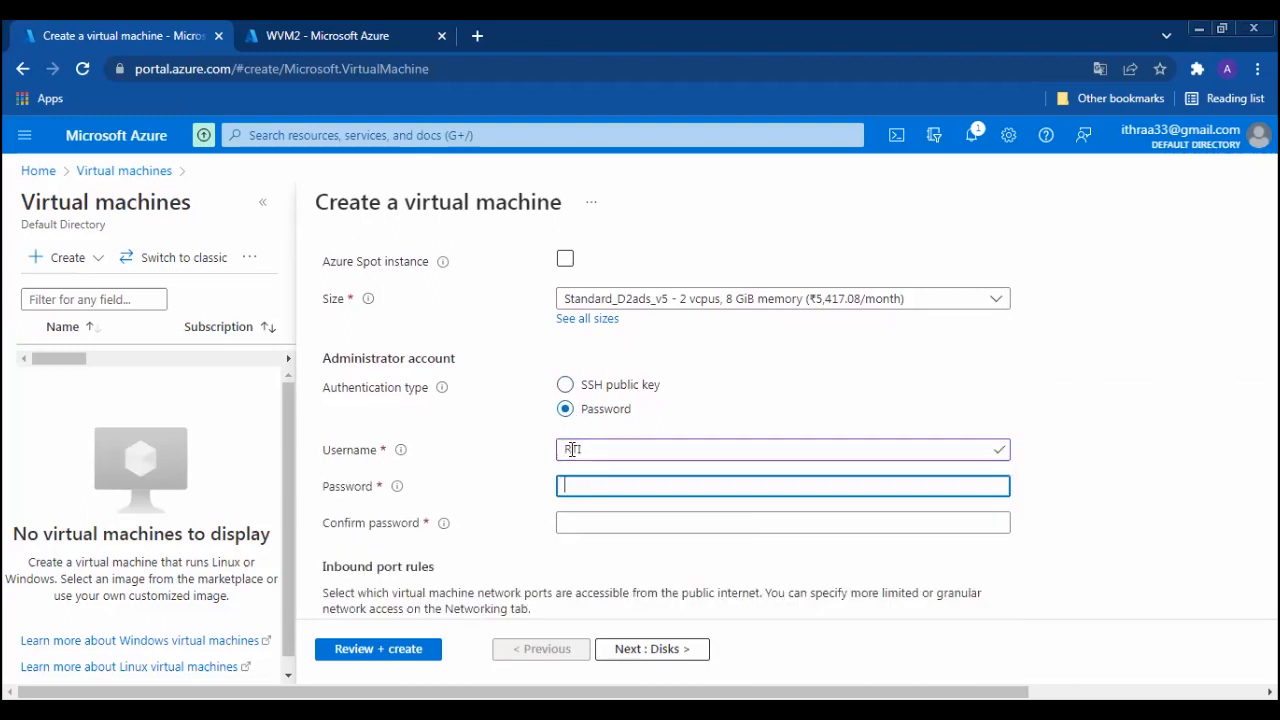
{"action": "type", "text": "••••"}
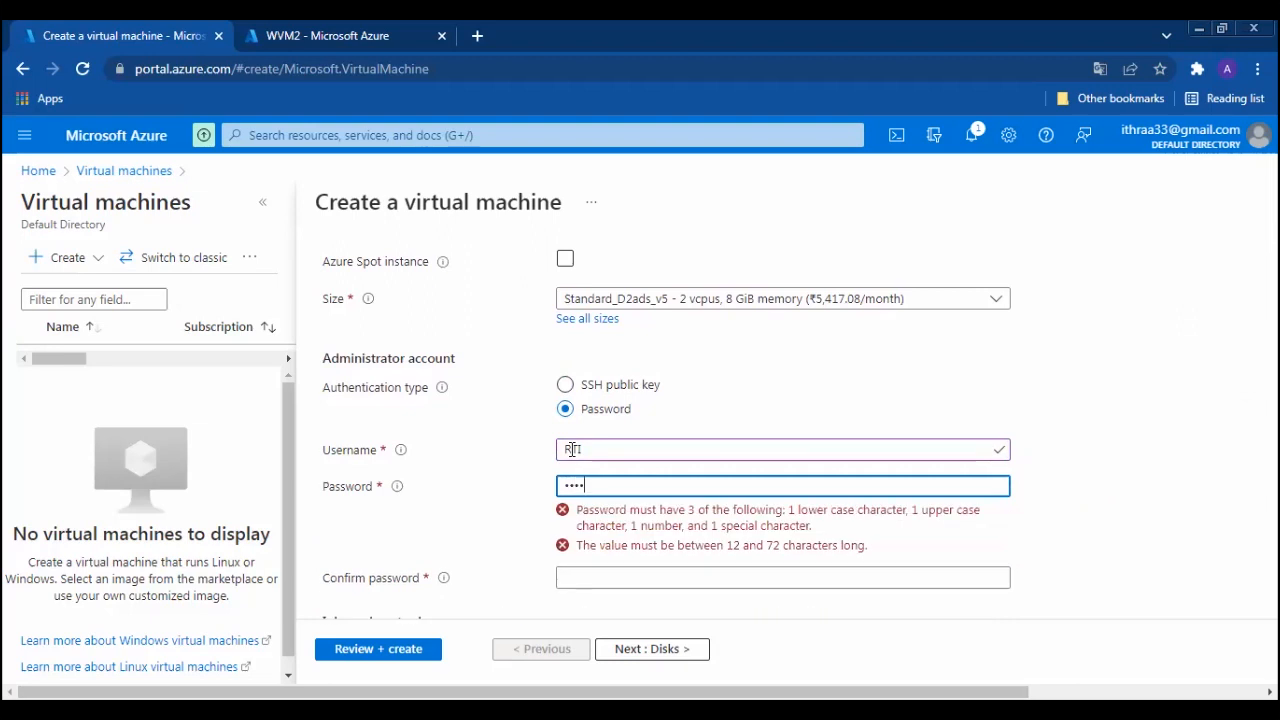
{"action": "type", "text": "••••••••"}
{"action": "key", "text": "Tab"}
{"action": "type", "text": "•••••••"}
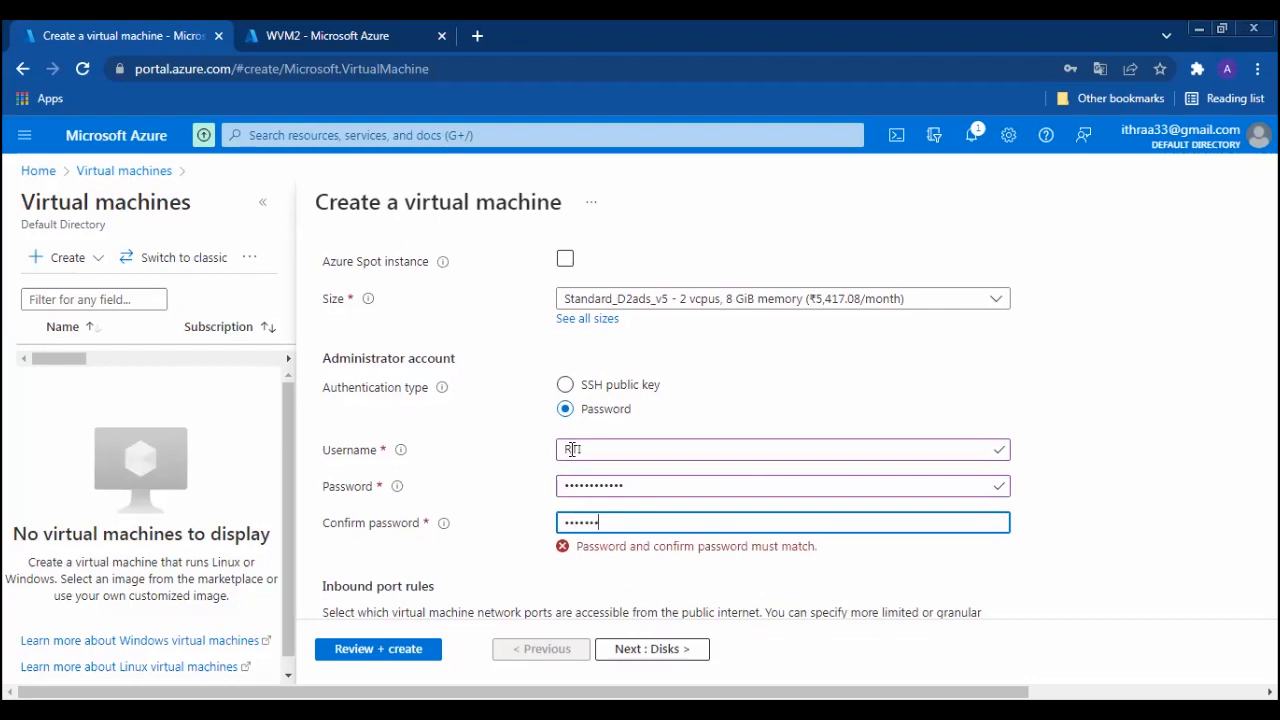
{"action": "type", "text": "•••••"}
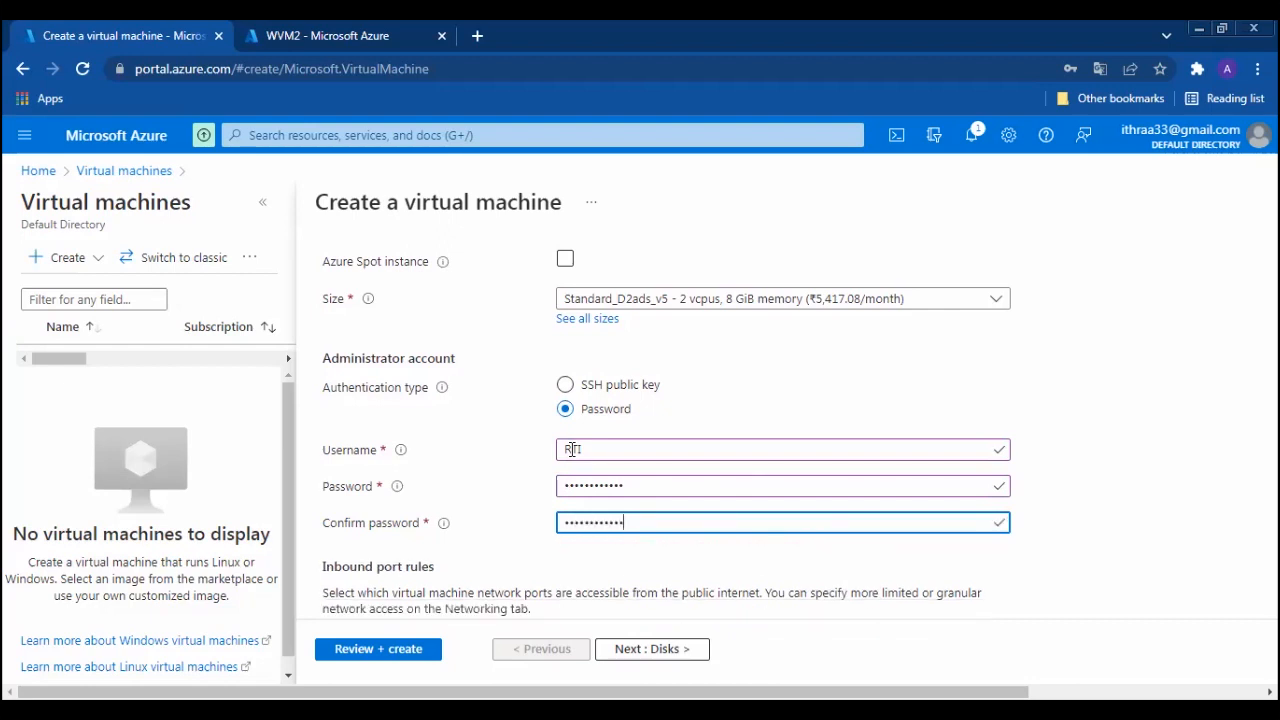
{"action": "left_click", "coordinate": [1150, 477]}
Keep the default inbound port rules for EASTVM1 and set its OS disk type to Standard HDD.
{"action": "scroll", "coordinate": [1150, 477], "scroll_direction": "down", "scroll_amount": 3}
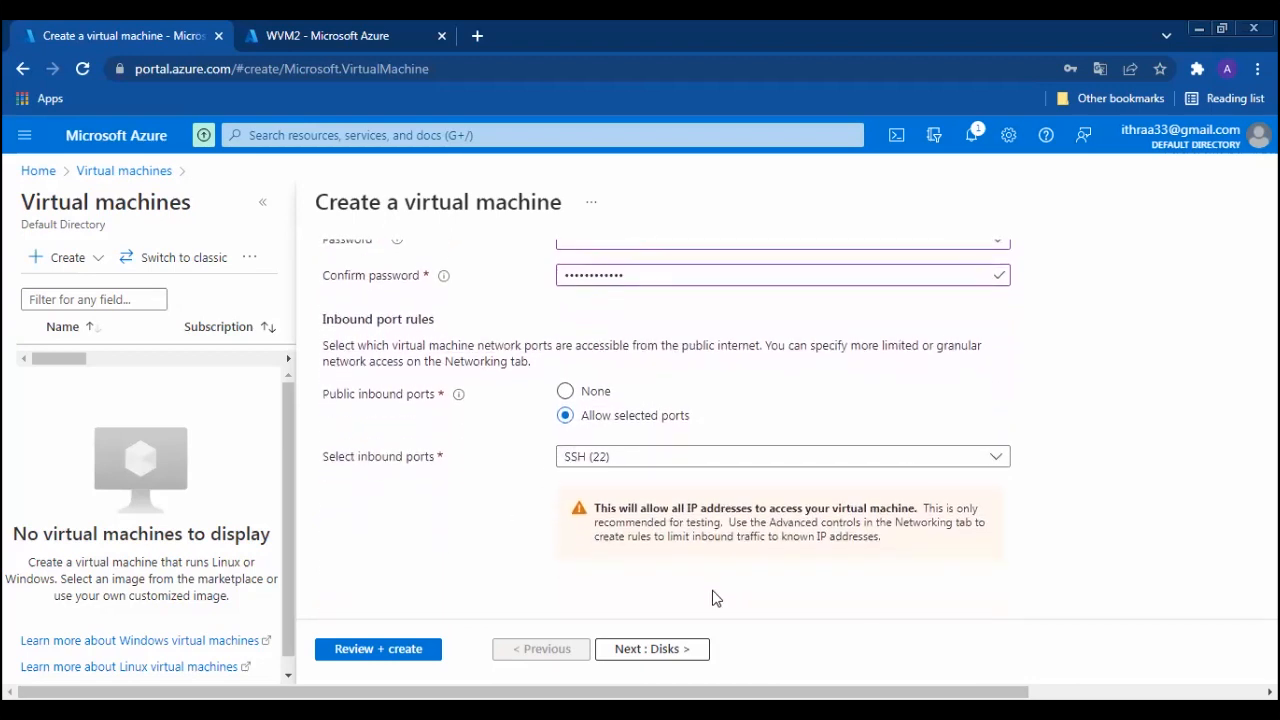
{"action": "left_click", "coordinate": [681, 649]}
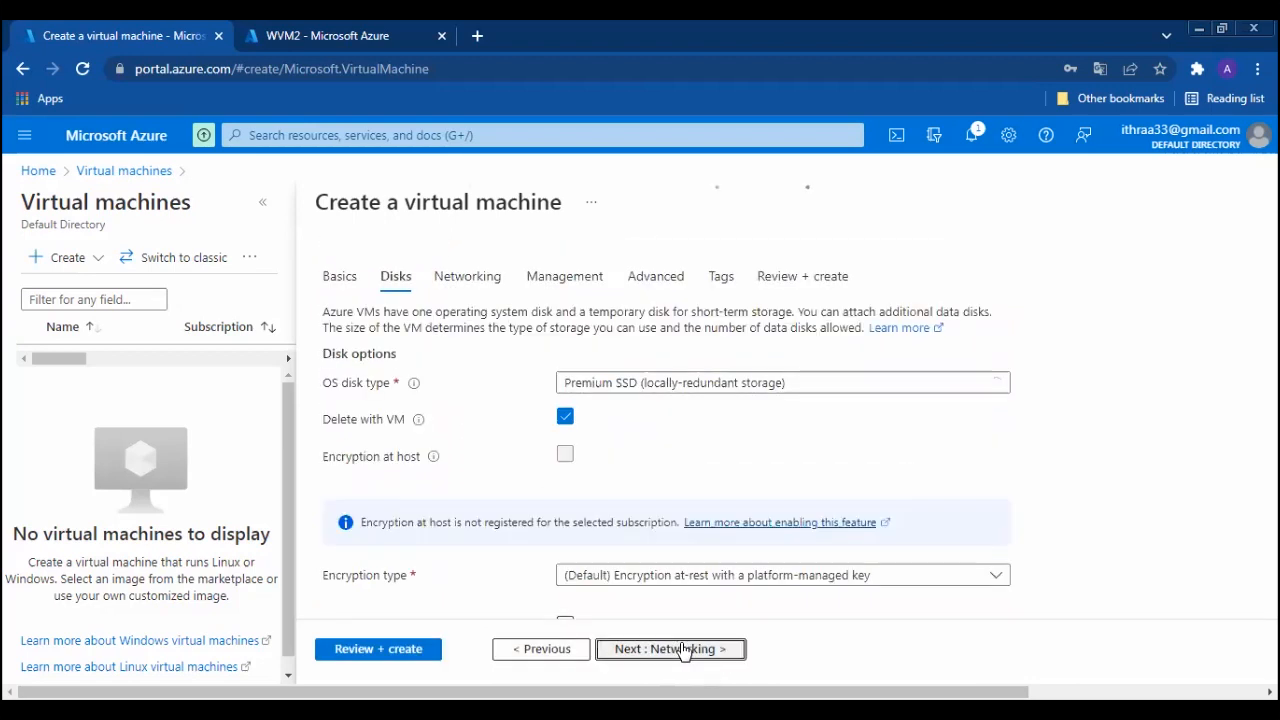
{"action": "left_click", "coordinate": [998, 379]}
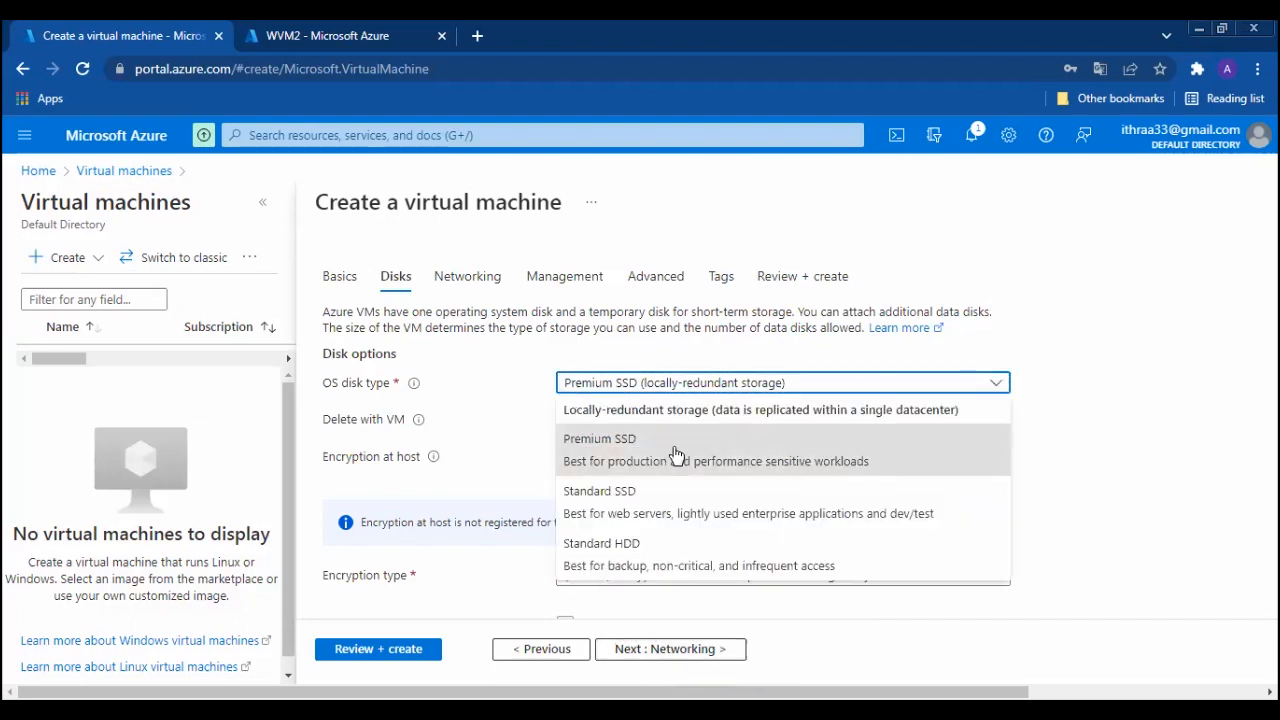
{"action": "left_click", "coordinate": [569, 552]}
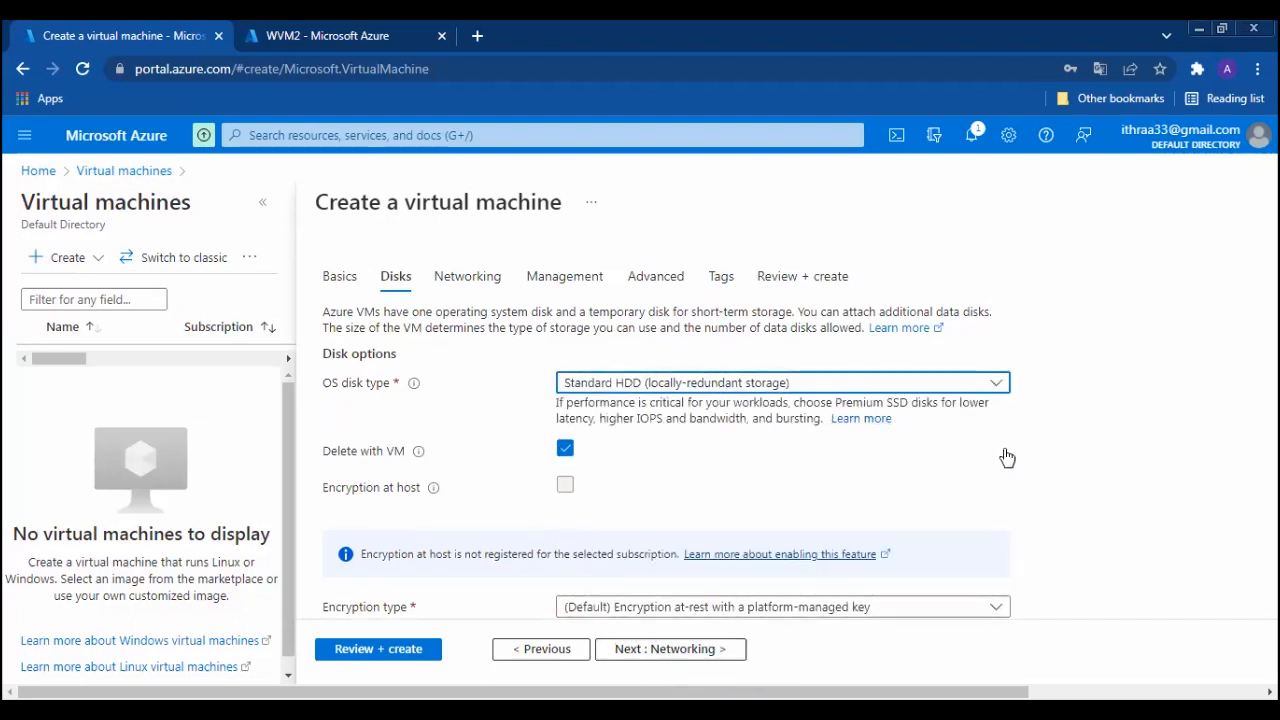
{"action": "scroll", "coordinate": [1072, 483], "scroll_direction": "down", "scroll_amount": 3}
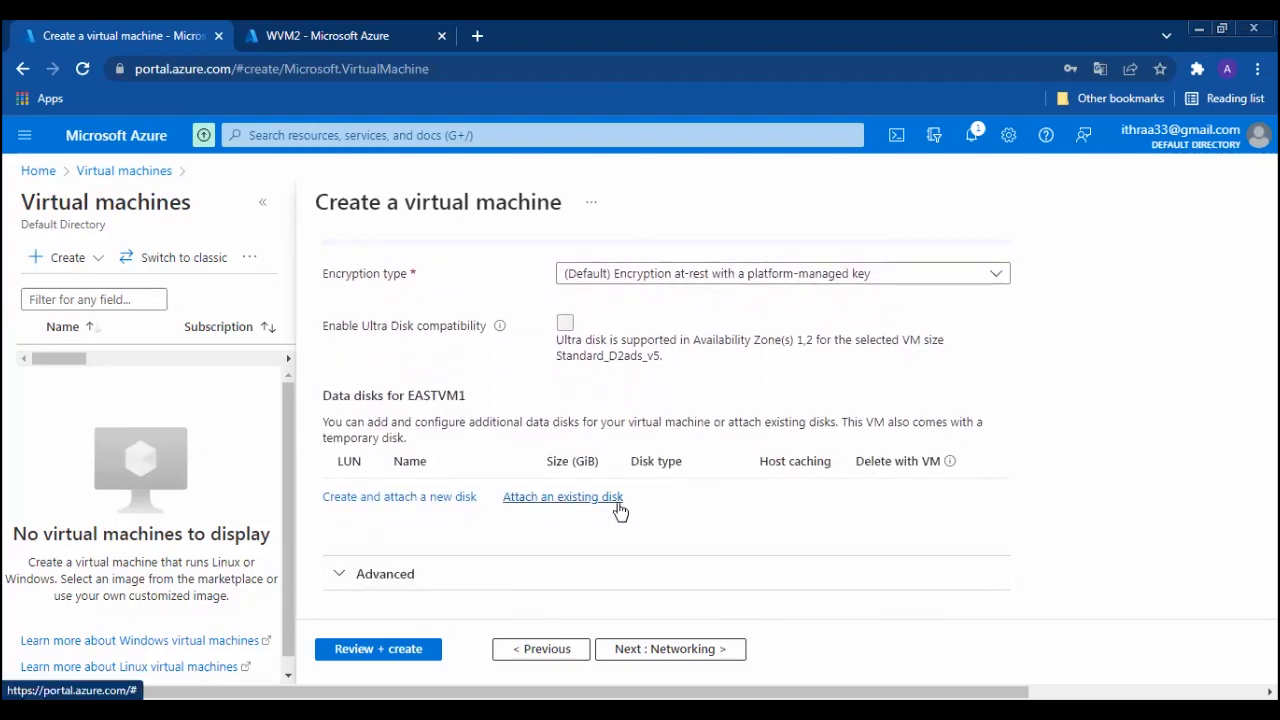
Select EASTVNET1 as the virtual network for EASTVM1, with the default subnet.
{"action": "left_click", "coordinate": [701, 658]}
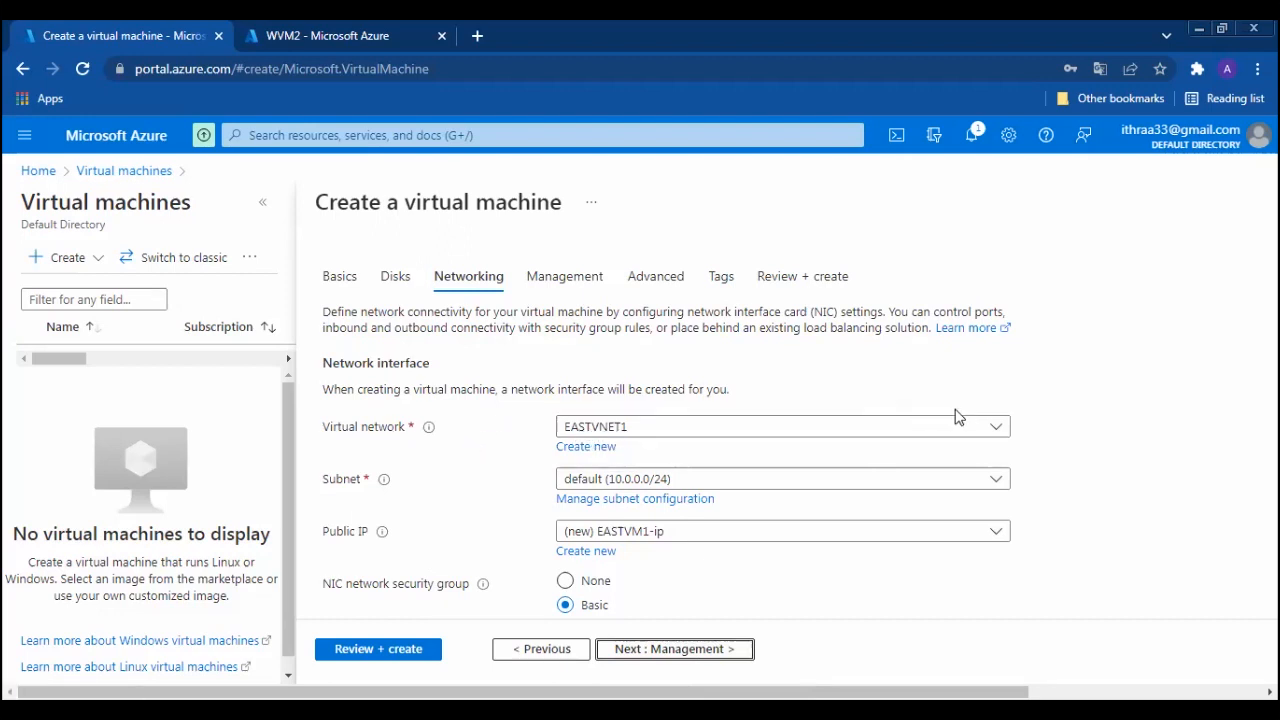
{"action": "left_click", "coordinate": [995, 429]}
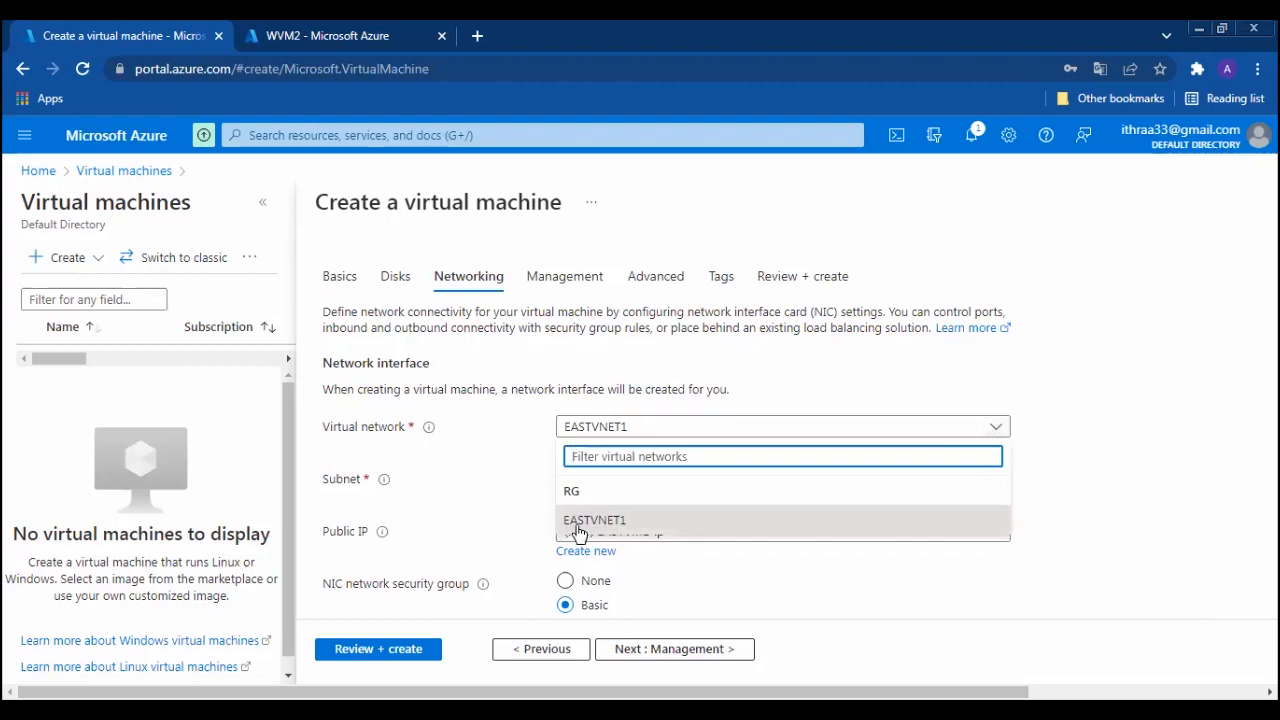
{"action": "left_click", "coordinate": [631, 528]}
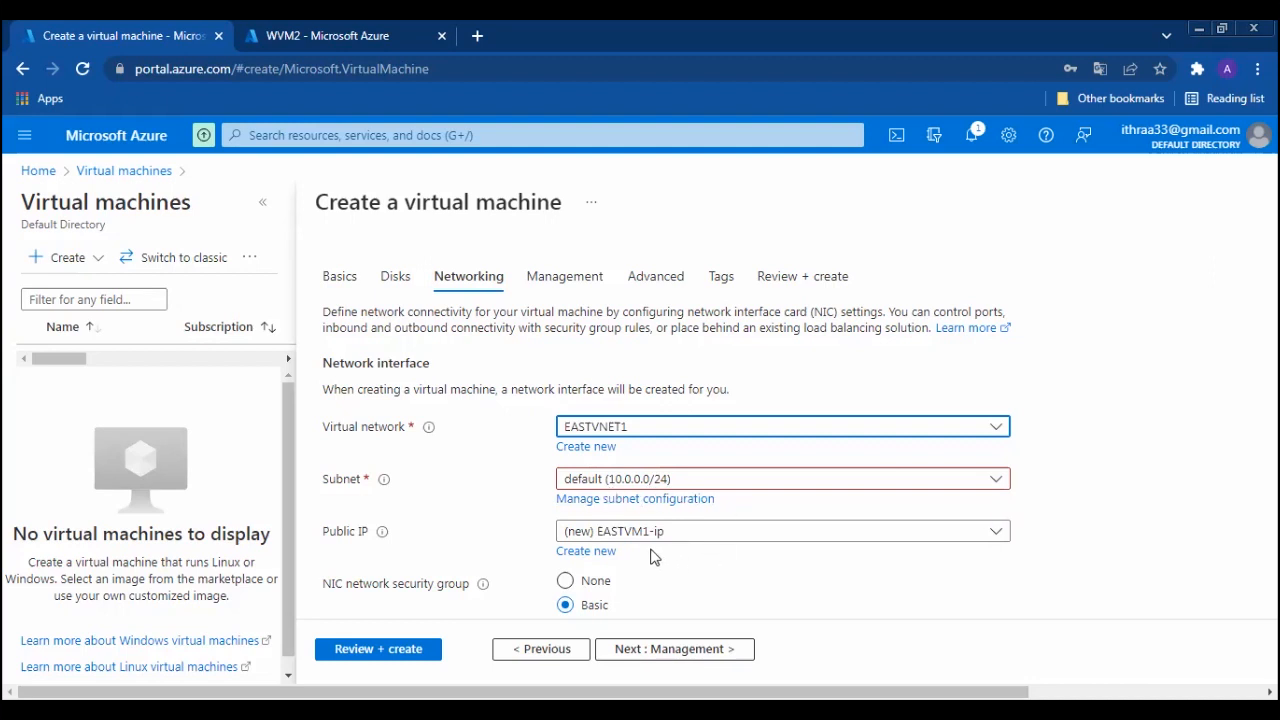
Enable boot diagnostics for EASTVM1 with a custom storage account.
{"action": "left_click", "coordinate": [714, 651]}
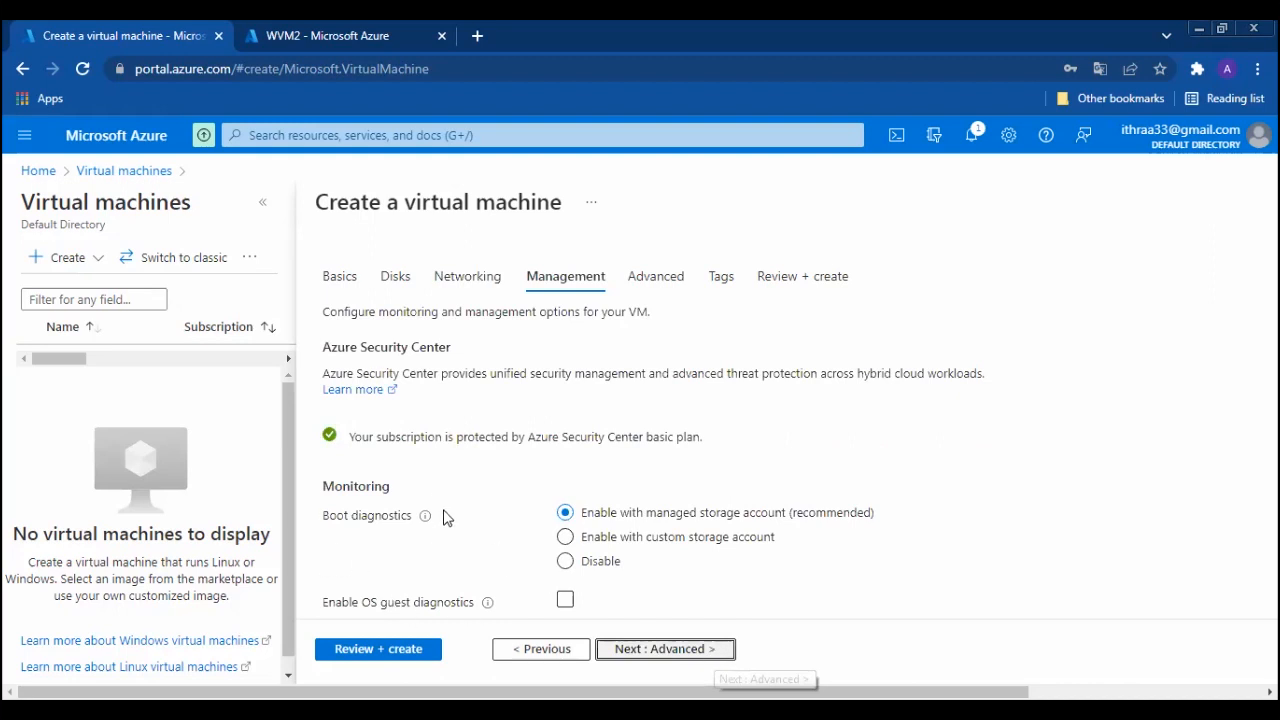
{"action": "left_click", "coordinate": [565, 537]}
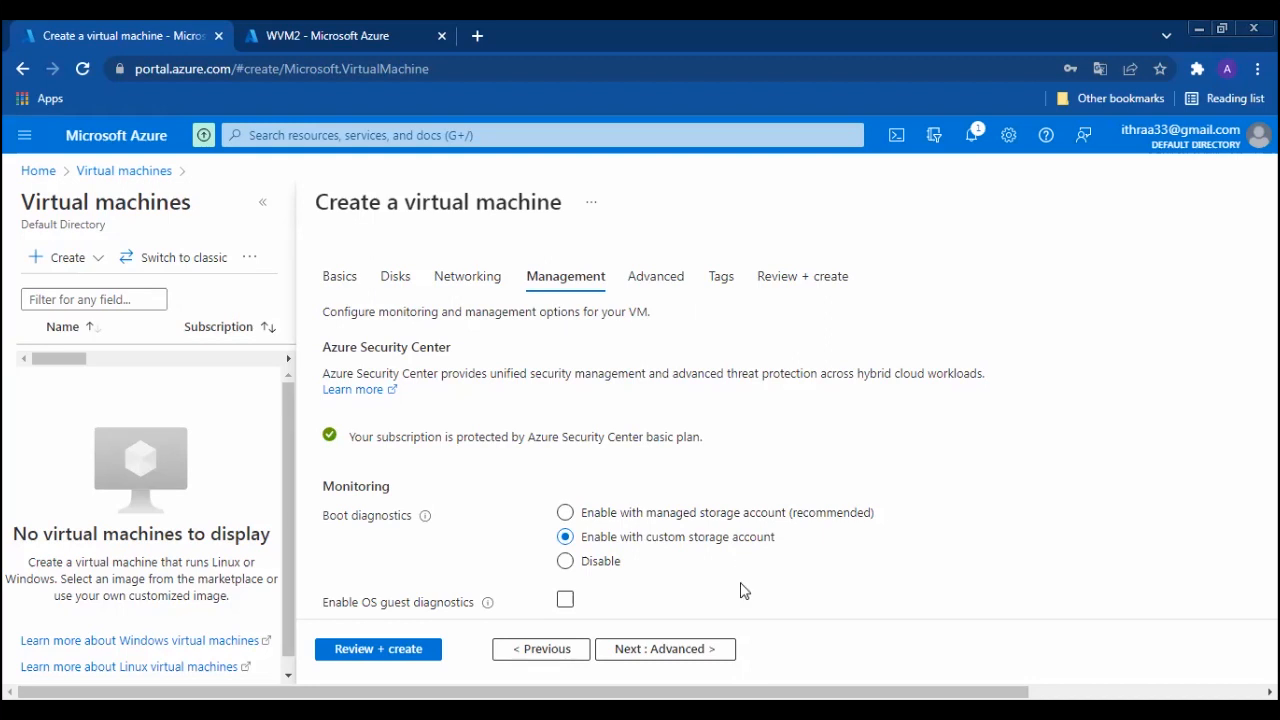
{"action": "left_click", "coordinate": [709, 653]}
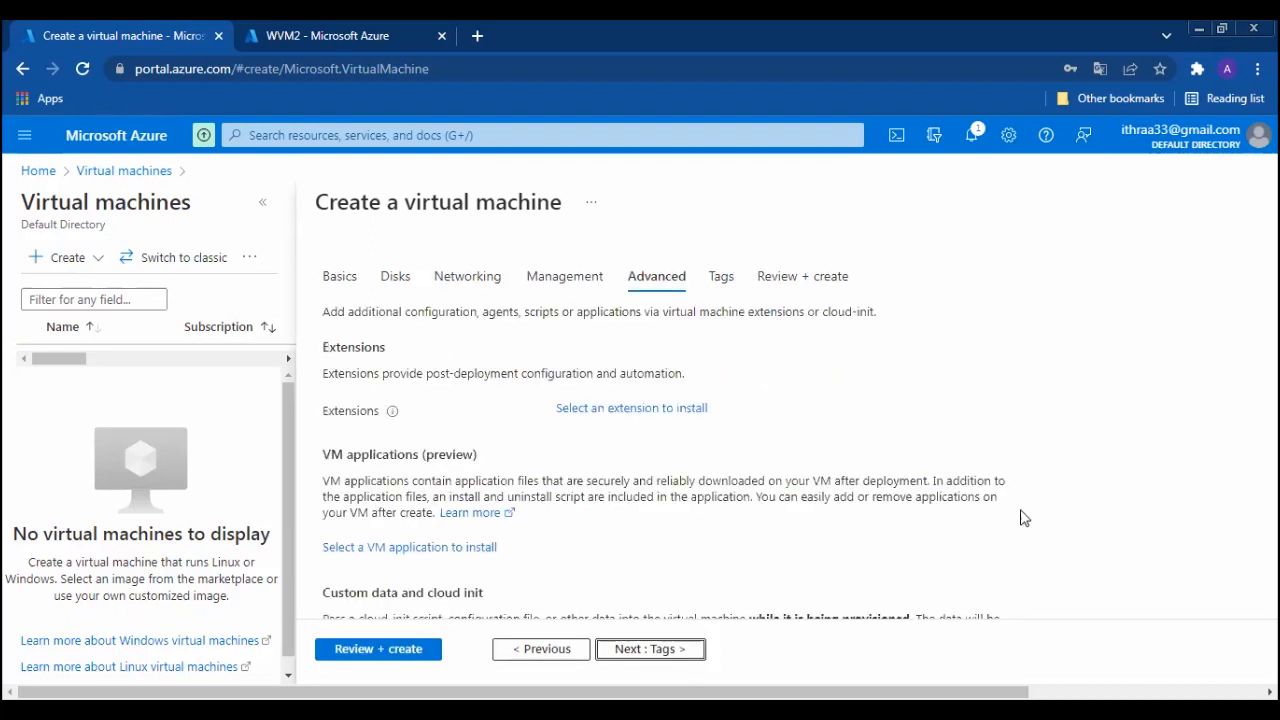
Keep the default advanced and tag settings for EASTVM1, and create the virtual machine.
{"action": "left_click", "coordinate": [668, 647]}
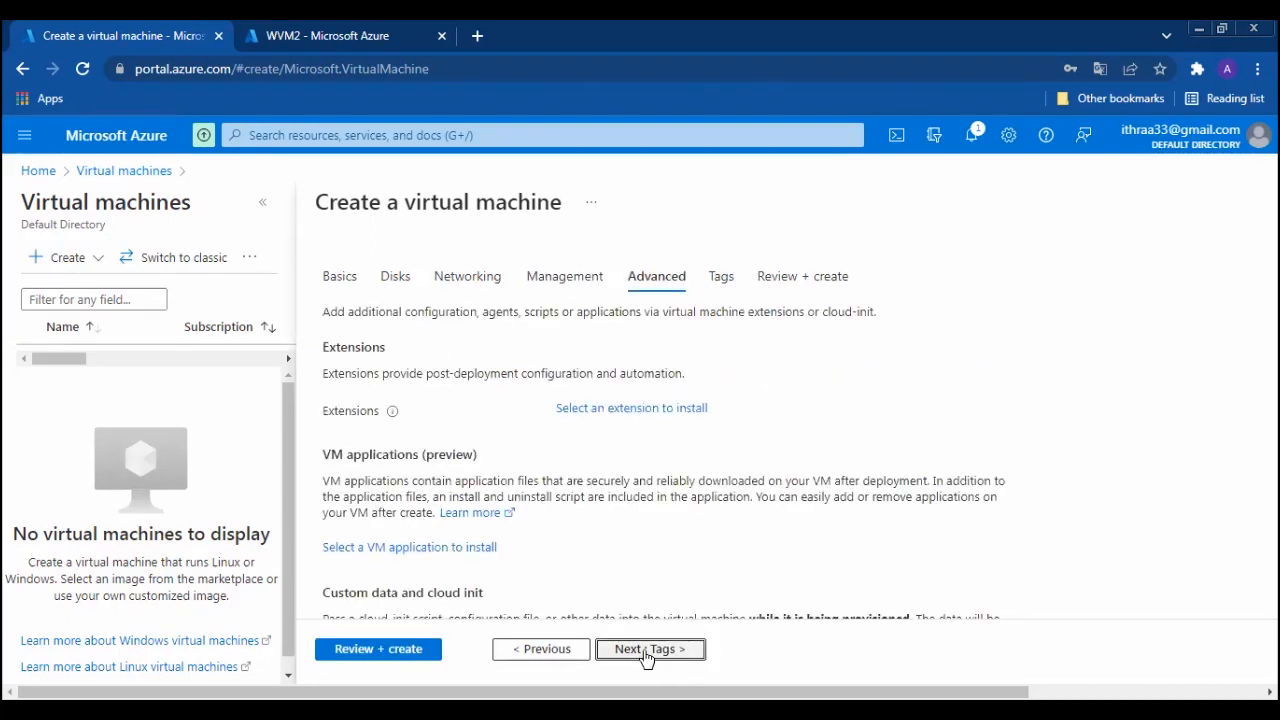
{"action": "left_click", "coordinate": [646, 652]}
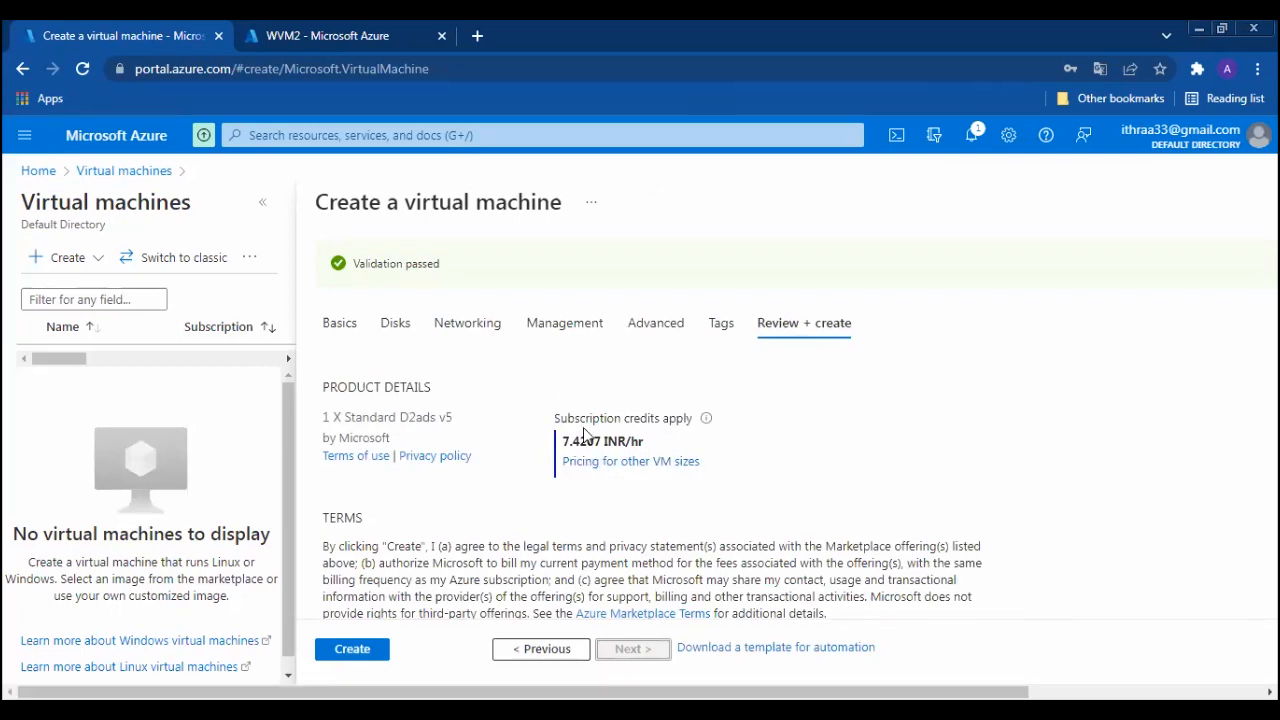
{"action": "left_click", "coordinate": [355, 649]}
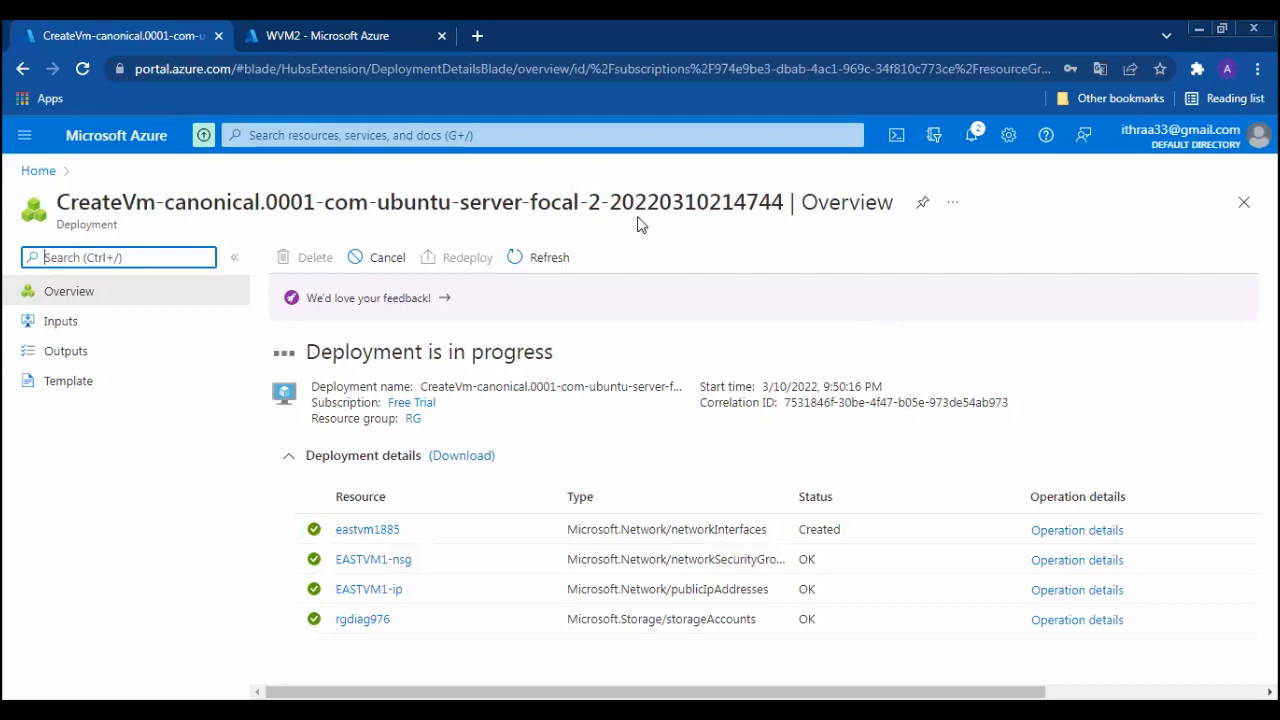
Open the virtual machines list, examine EASTVM1's status and details across all columns, and refresh the list.
{"action": "left_click", "coordinate": [30, 177]}
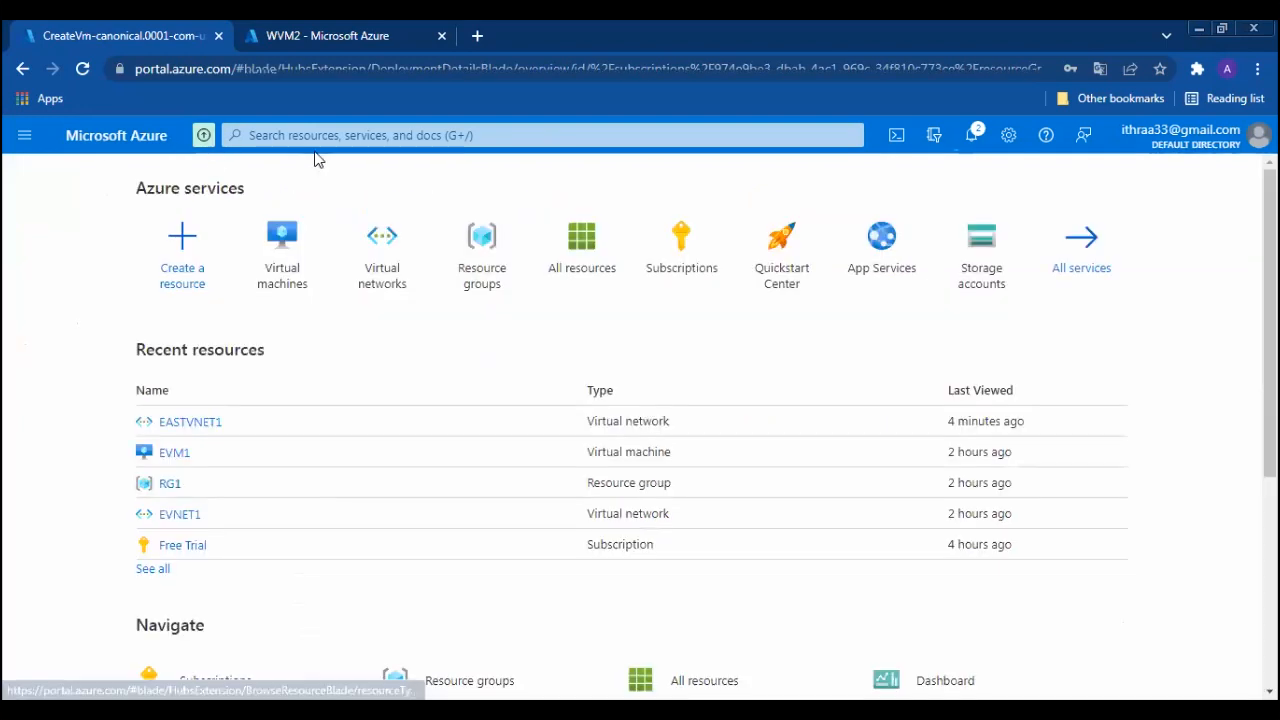
{"action": "left_click", "coordinate": [283, 248]}
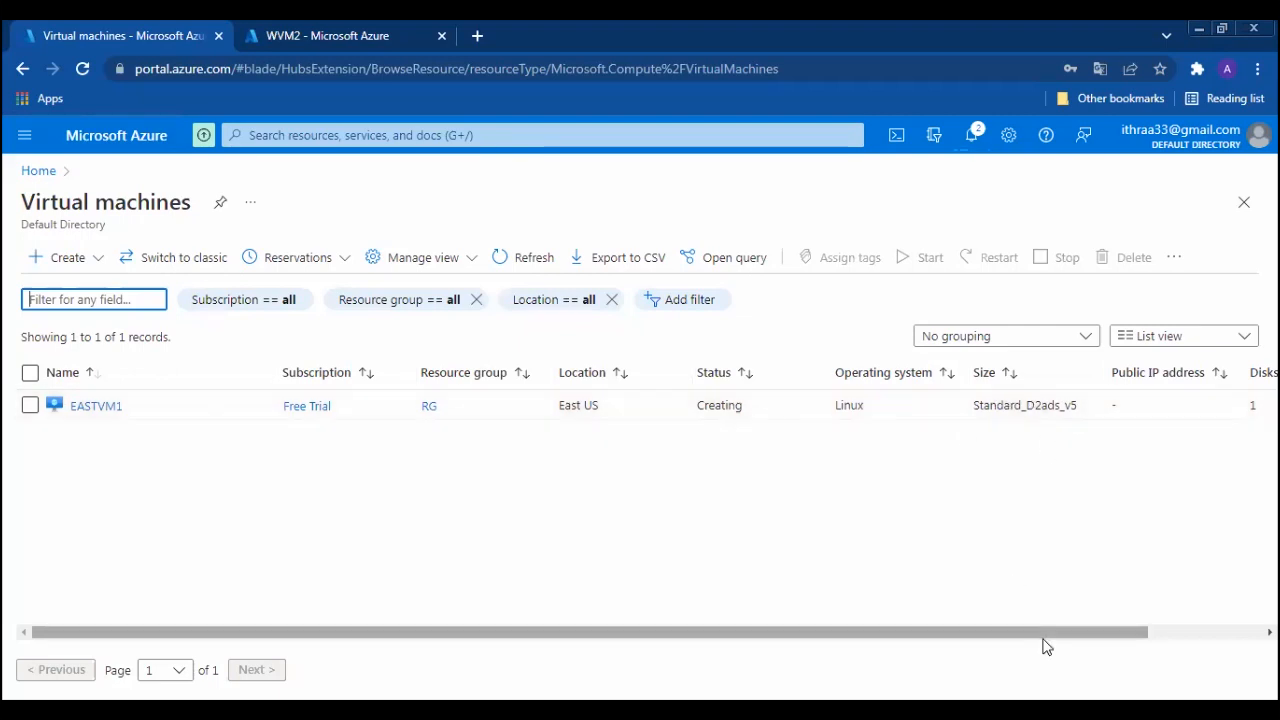
{"action": "left_click_drag", "start_coordinate": [1046, 634], "coordinate": [1259, 635]}
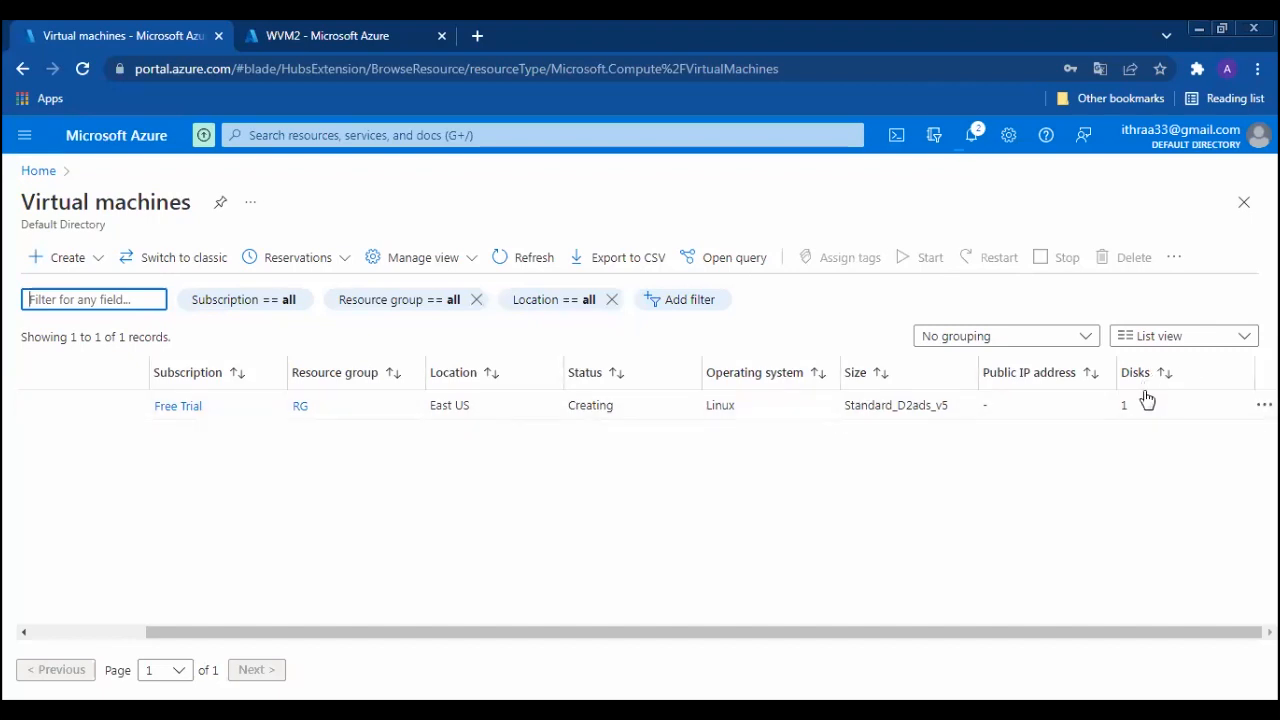
{"action": "left_click_drag", "start_coordinate": [1136, 627], "coordinate": [677, 646]}
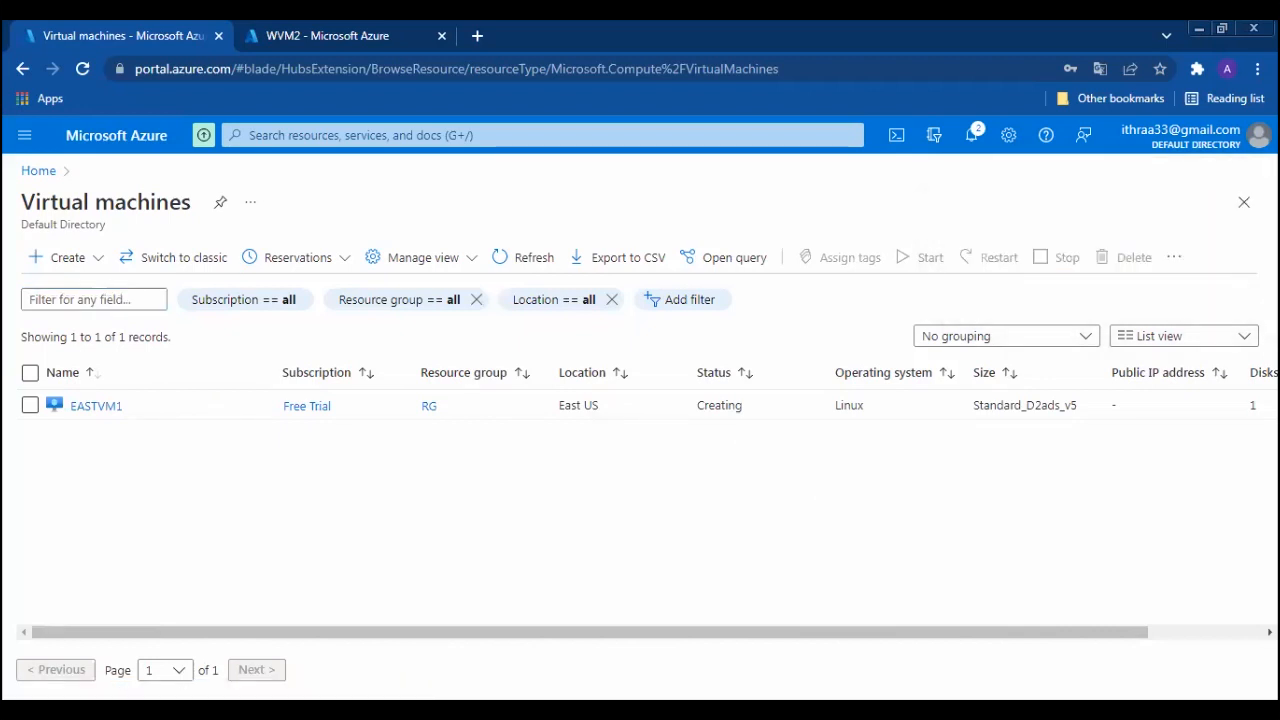
{"action": "left_click", "coordinate": [514, 258]}
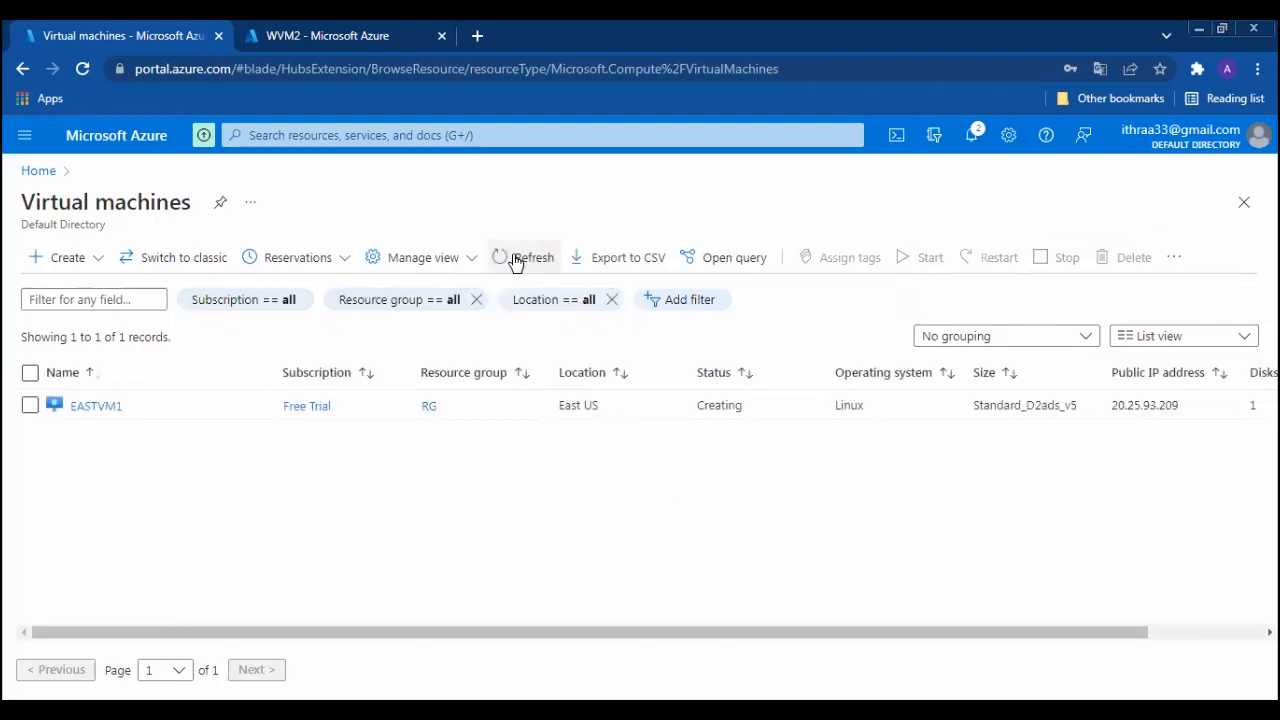
{"action": "left_click", "coordinate": [82, 68]}
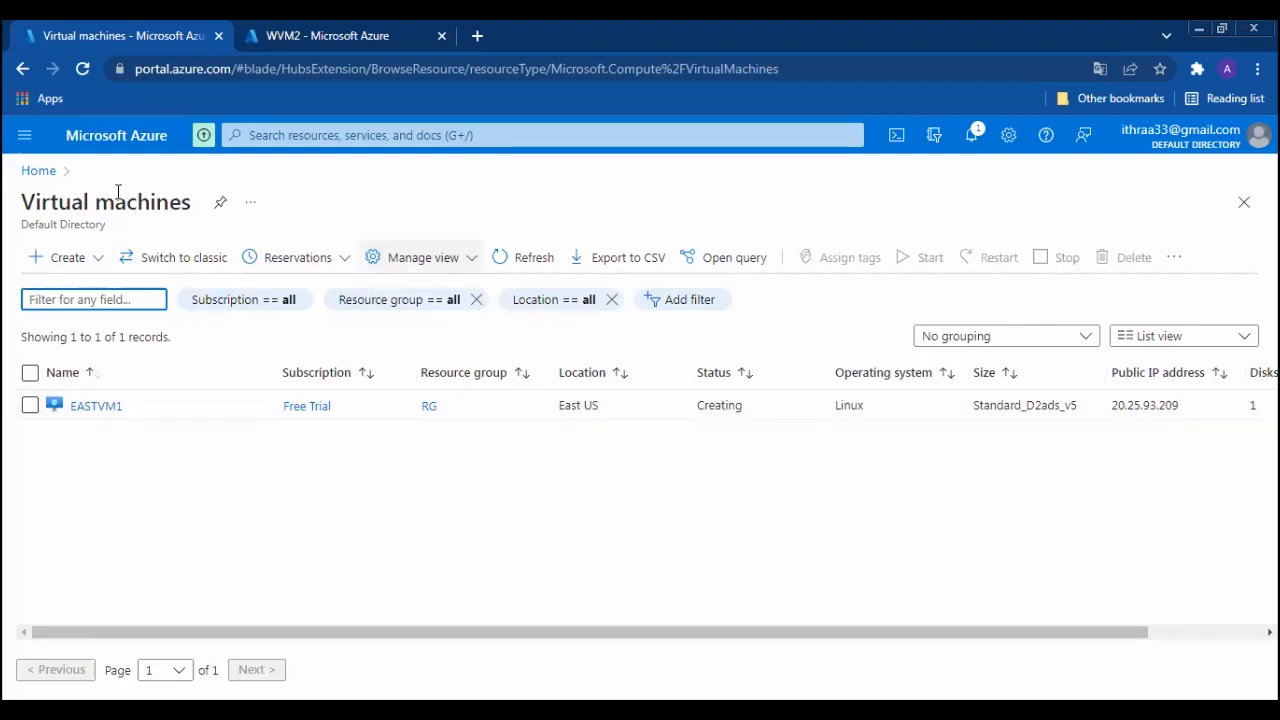
Start creating a new Azure virtual machine in resource group RG and name it WEST-VM2.
{"action": "left_click", "coordinate": [72, 257]}
{"action": "left_click", "coordinate": [90, 288]}
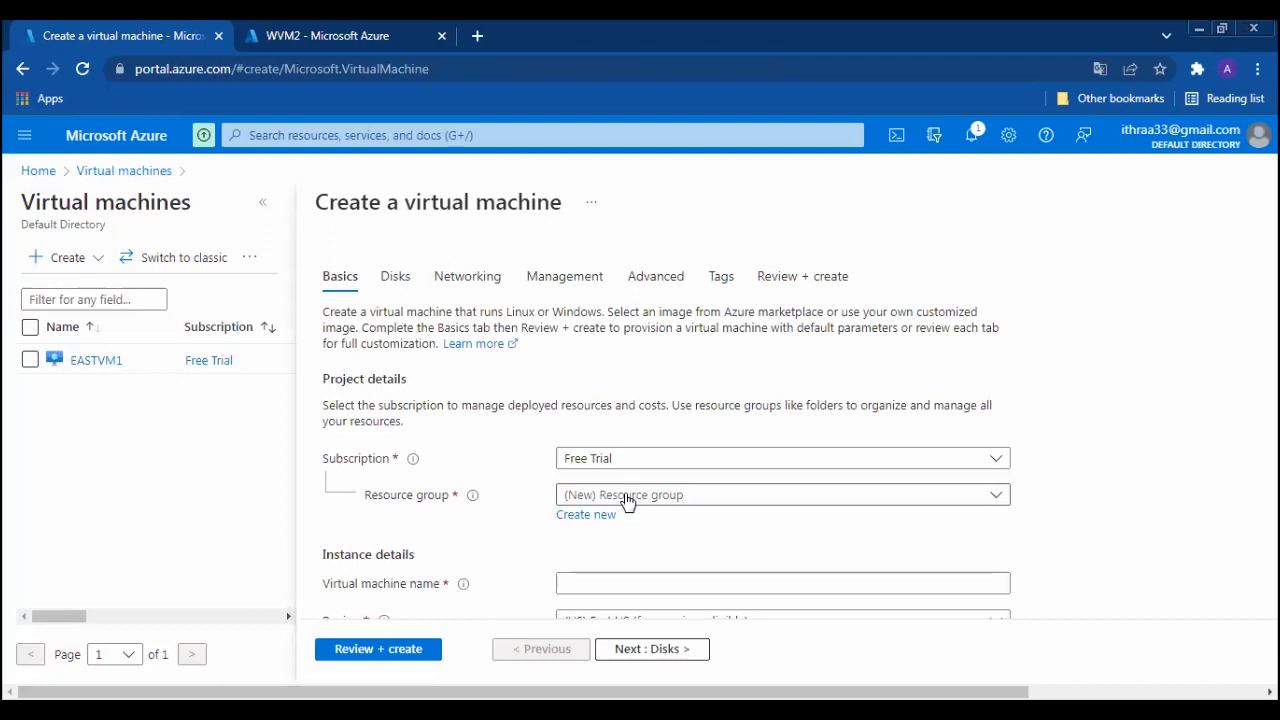
{"action": "left_click", "coordinate": [634, 494]}
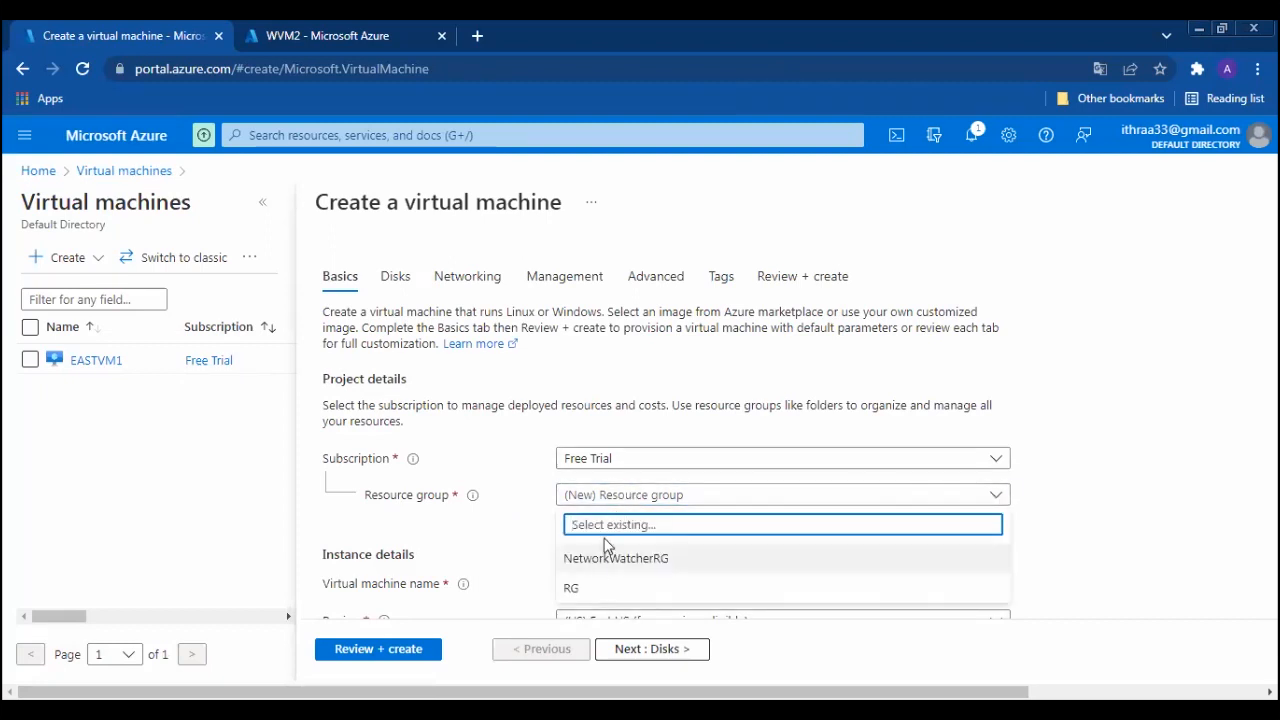
{"action": "left_click", "coordinate": [576, 586]}
{"action": "left_click", "coordinate": [579, 586]}
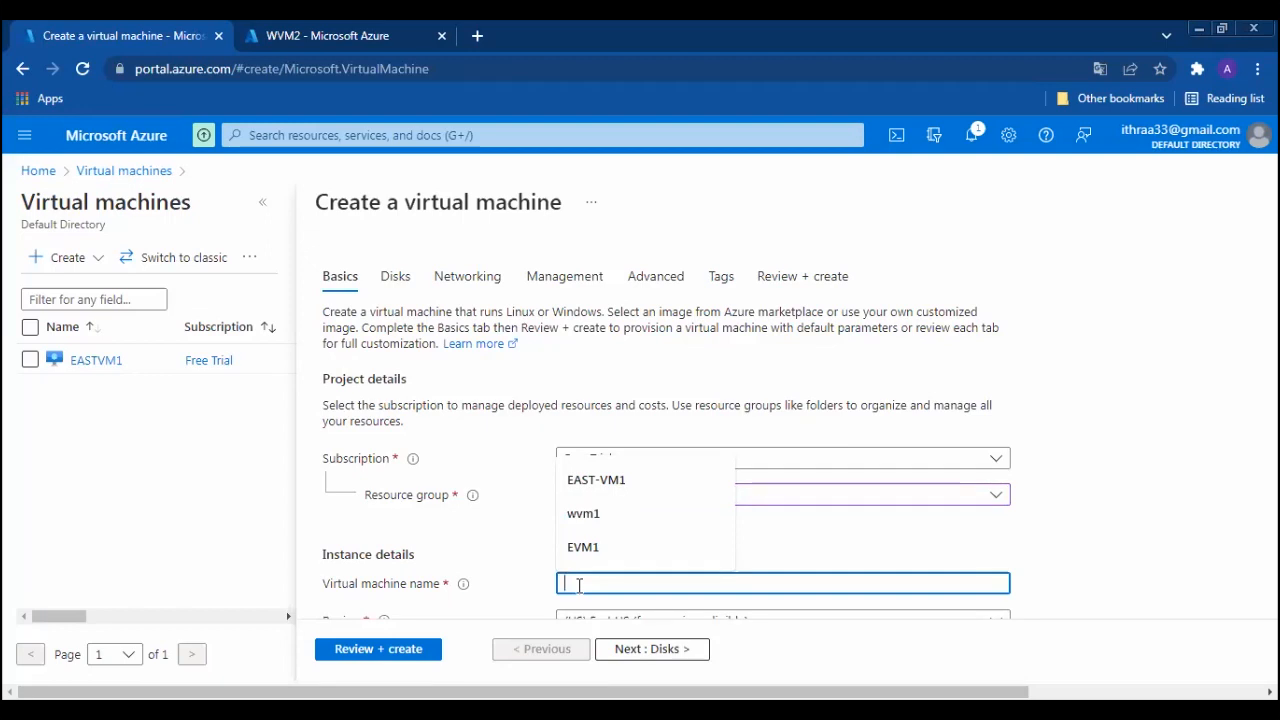
{"action": "type", "text": "WEST-VM2"}
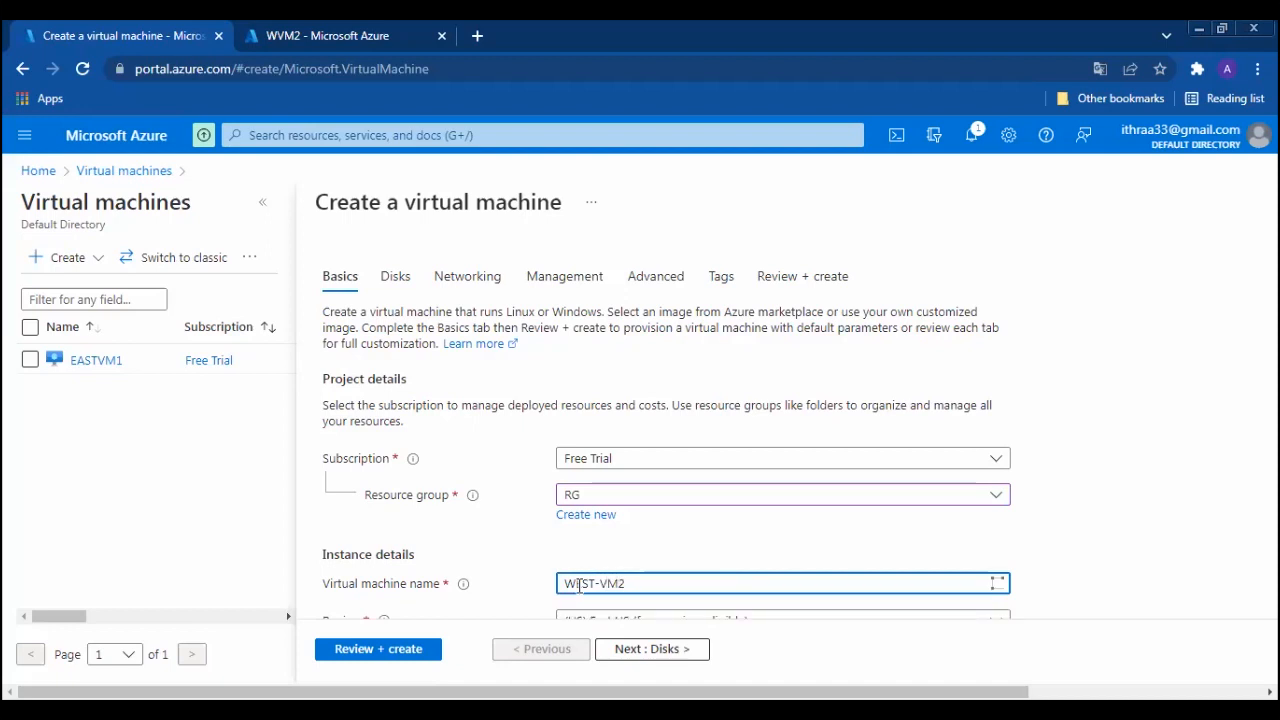
{"action": "left_click", "coordinate": [1154, 480]}
Set the region of WEST-VM2 to (US) West US 2.
{"action": "scroll", "coordinate": [1155, 481], "scroll_direction": "down", "scroll_amount": 2}
{"action": "scroll", "coordinate": [1154, 481], "scroll_direction": "down", "scroll_amount": 2}
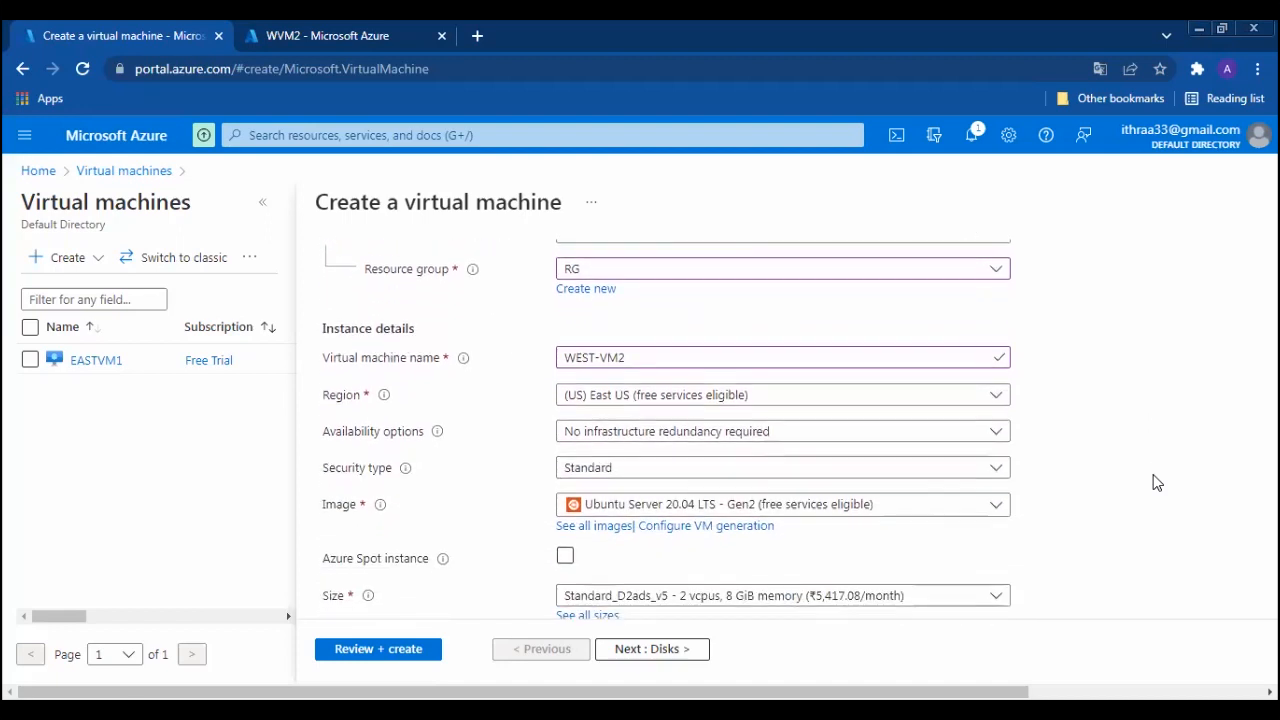
{"action": "left_click", "coordinate": [1000, 363]}
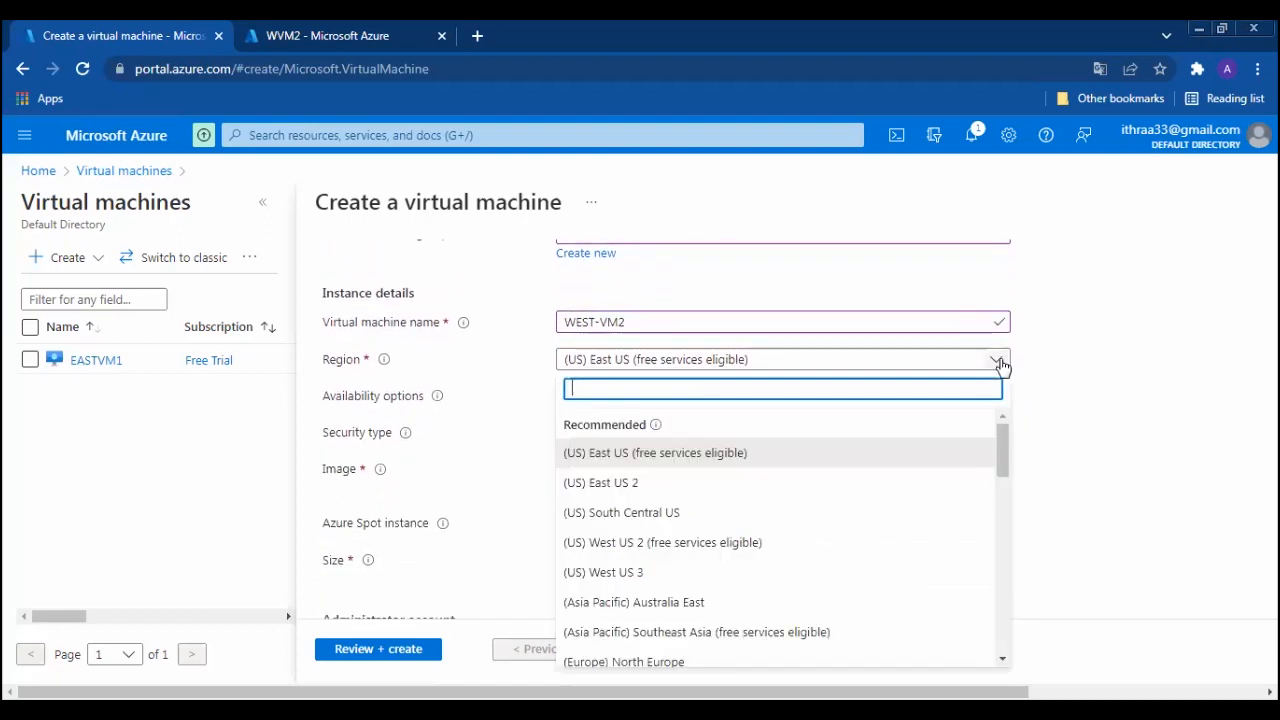
{"action": "type", "text": "w"}
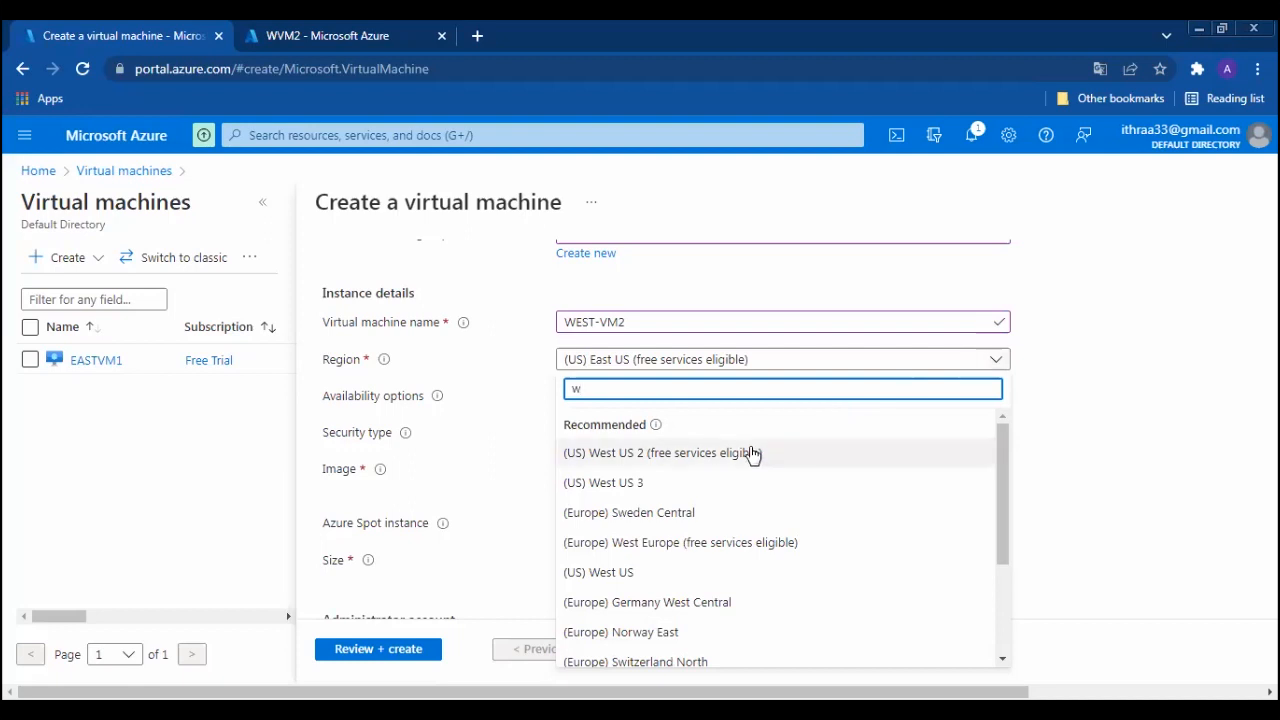
{"action": "left_click", "coordinate": [687, 454]}
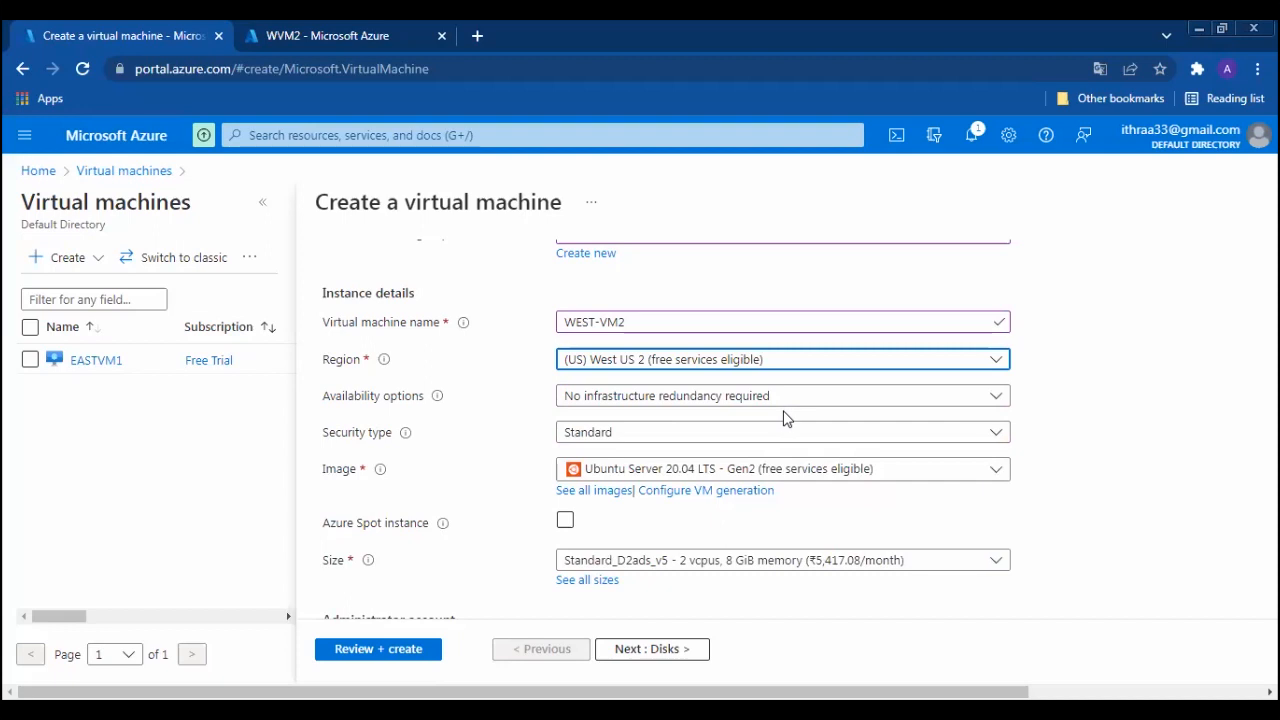
Switch the administrator account of WEST-VM2 to password authentication and set the username to RTI.
{"action": "scroll", "coordinate": [1124, 509], "scroll_direction": "down", "scroll_amount": 3}
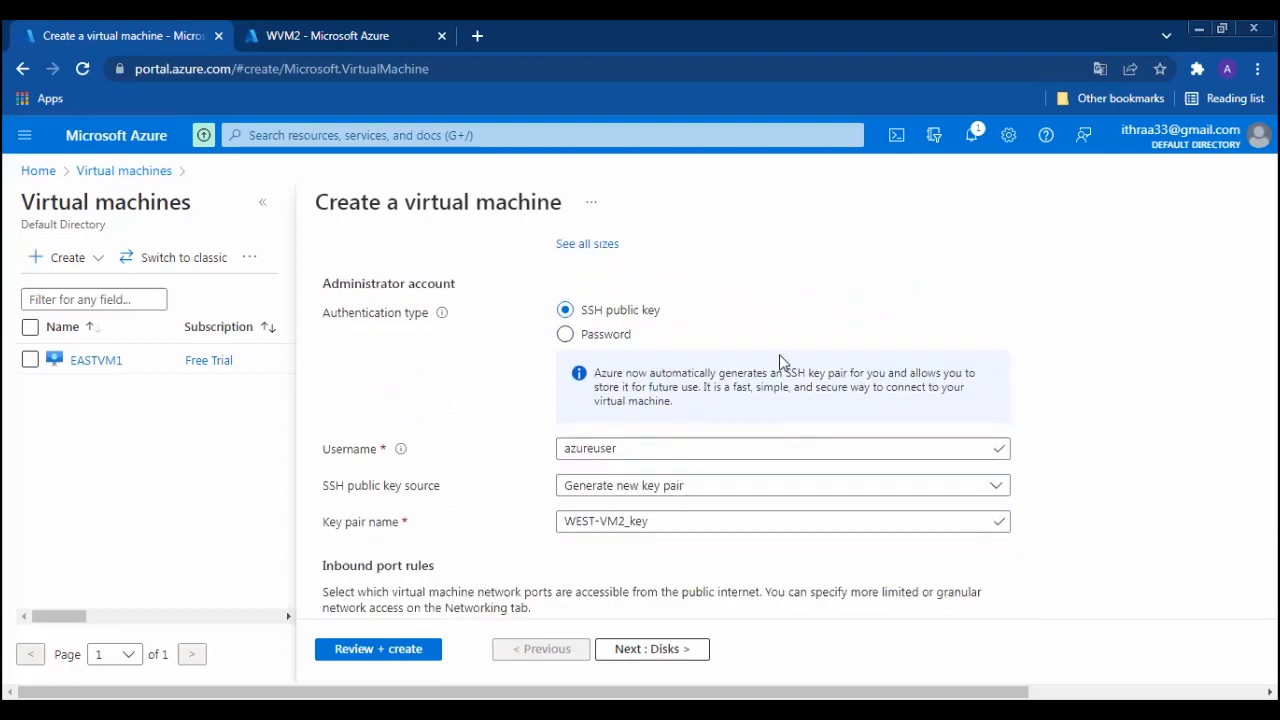
{"action": "left_click", "coordinate": [566, 334]}
{"action": "left_click", "coordinate": [600, 374]}
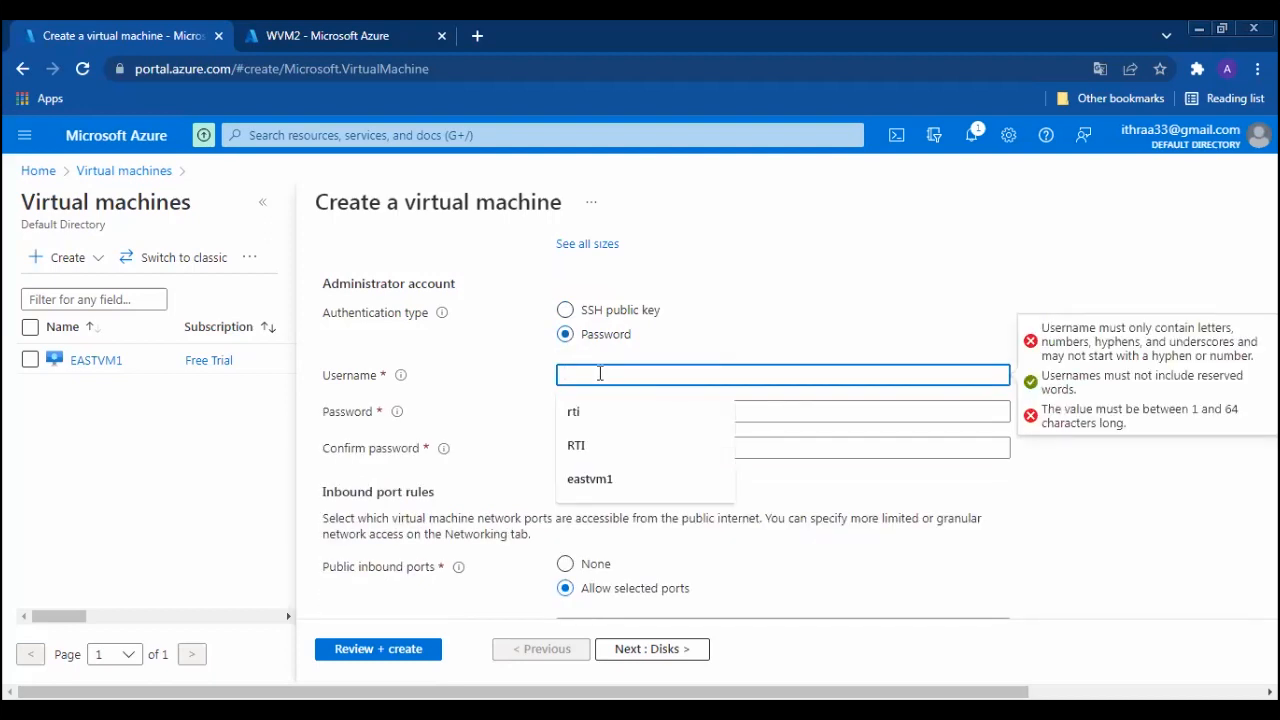
{"action": "key", "text": "Down"}
{"action": "key", "text": "Down"}
{"action": "key", "text": "Return"}
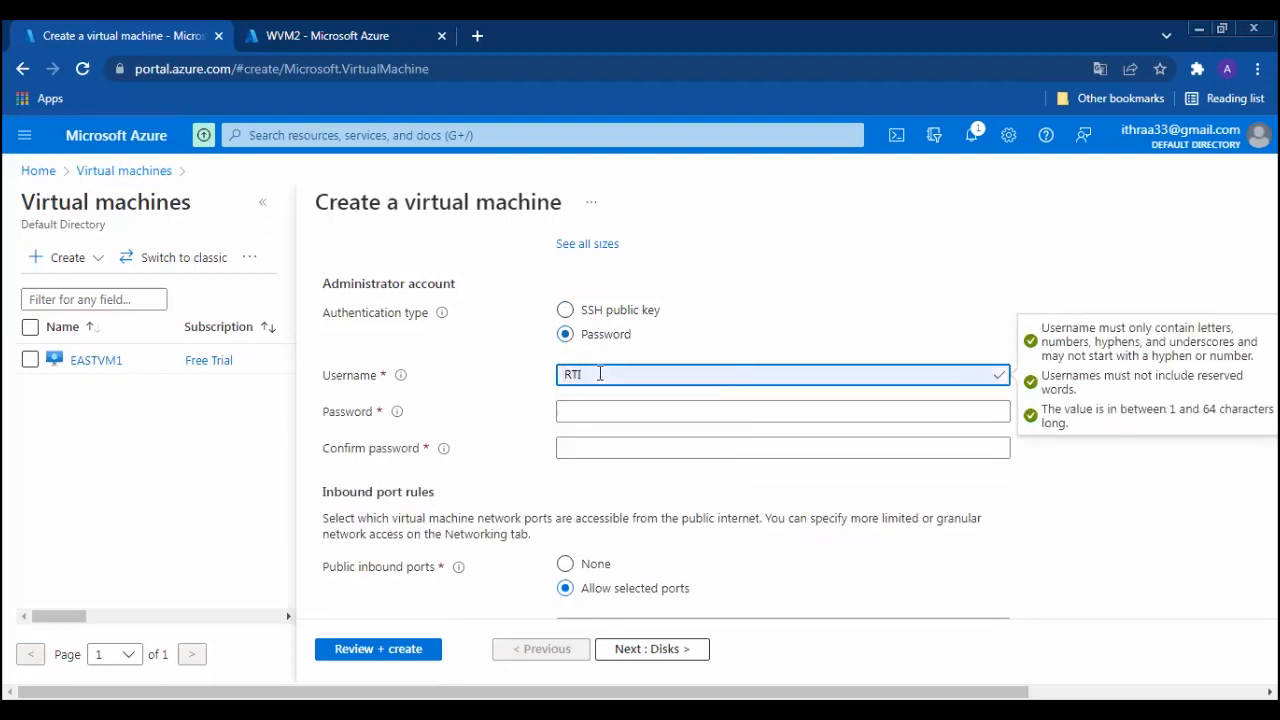
Enter the administrator account password for WEST-VM2 and confirm it.
{"action": "key", "text": "Tab"}
{"action": "type", "text": "••"}
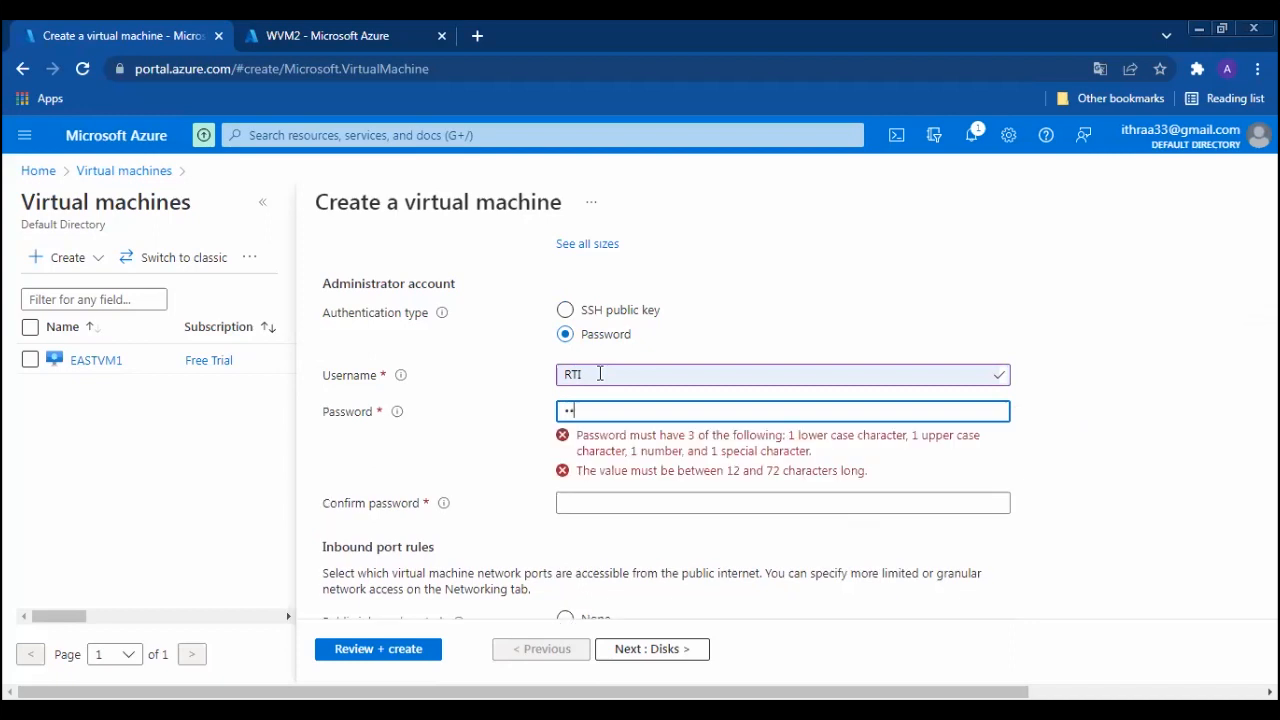
{"action": "type", "text": "•••"}
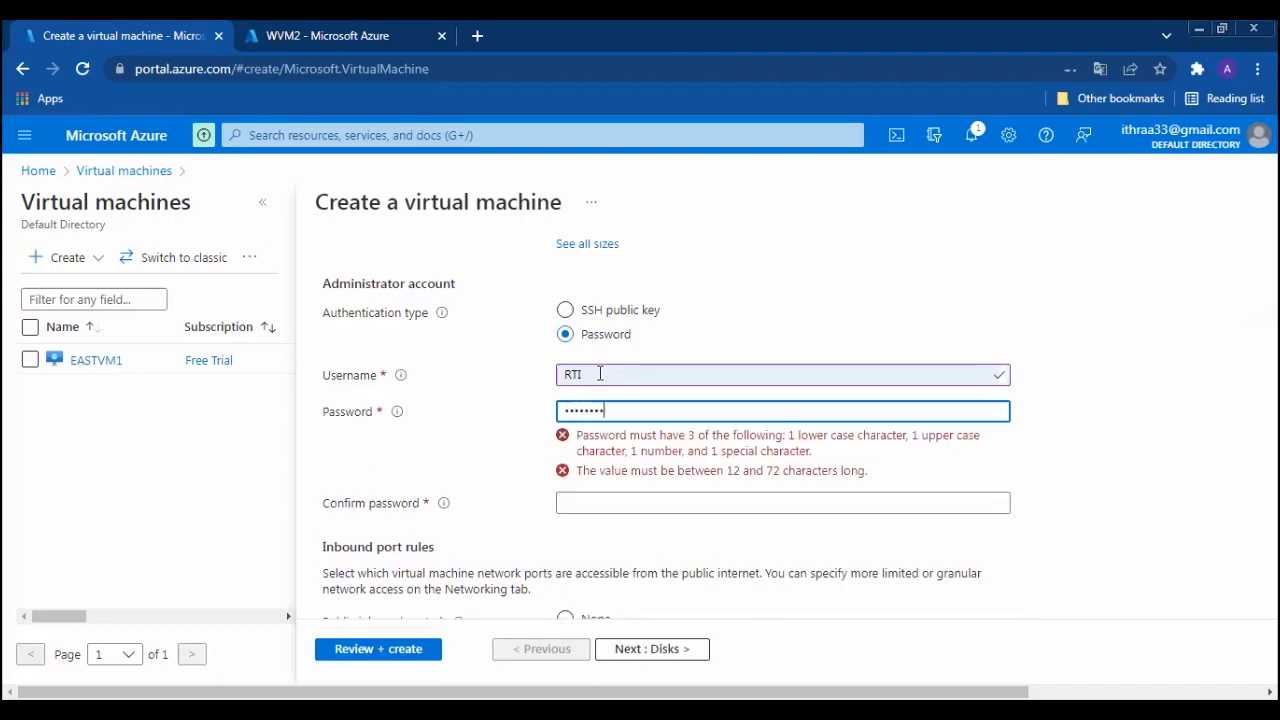
{"action": "type", "text": "•"}
{"action": "key", "text": "Tab"}
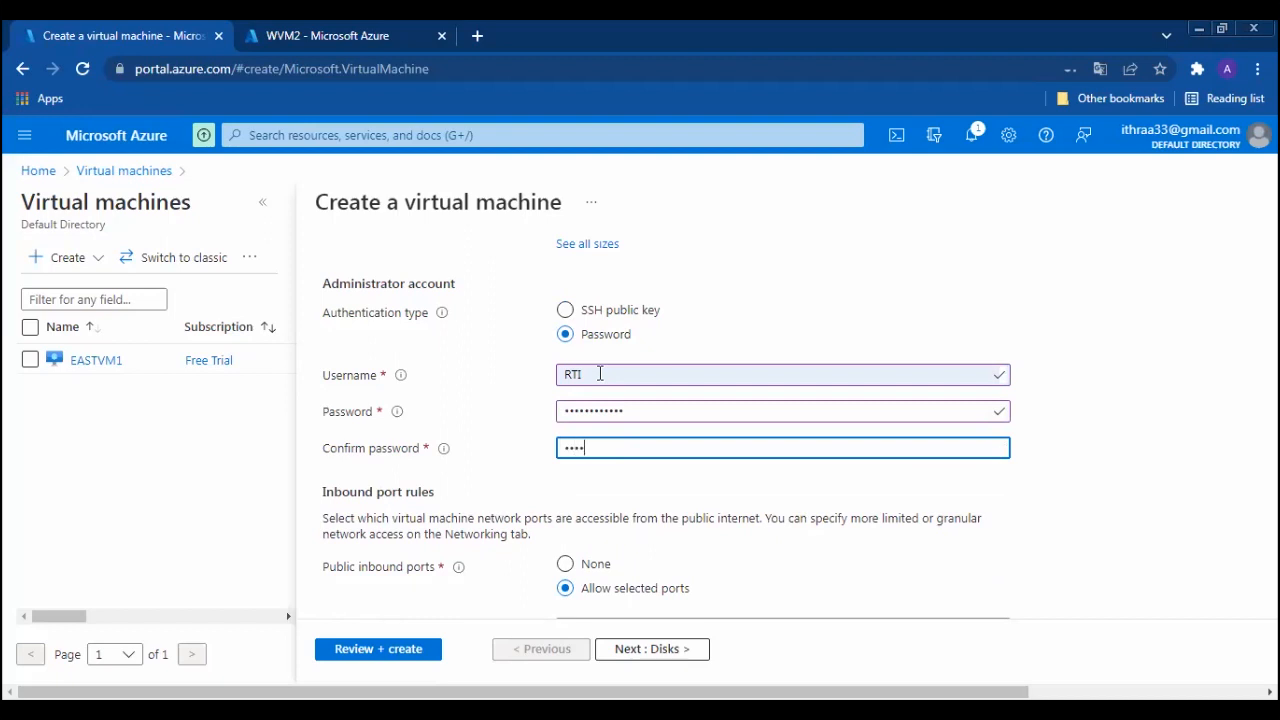
{"action": "type", "text": "••••••••••••"}
{"action": "left_click", "coordinate": [1218, 476]}
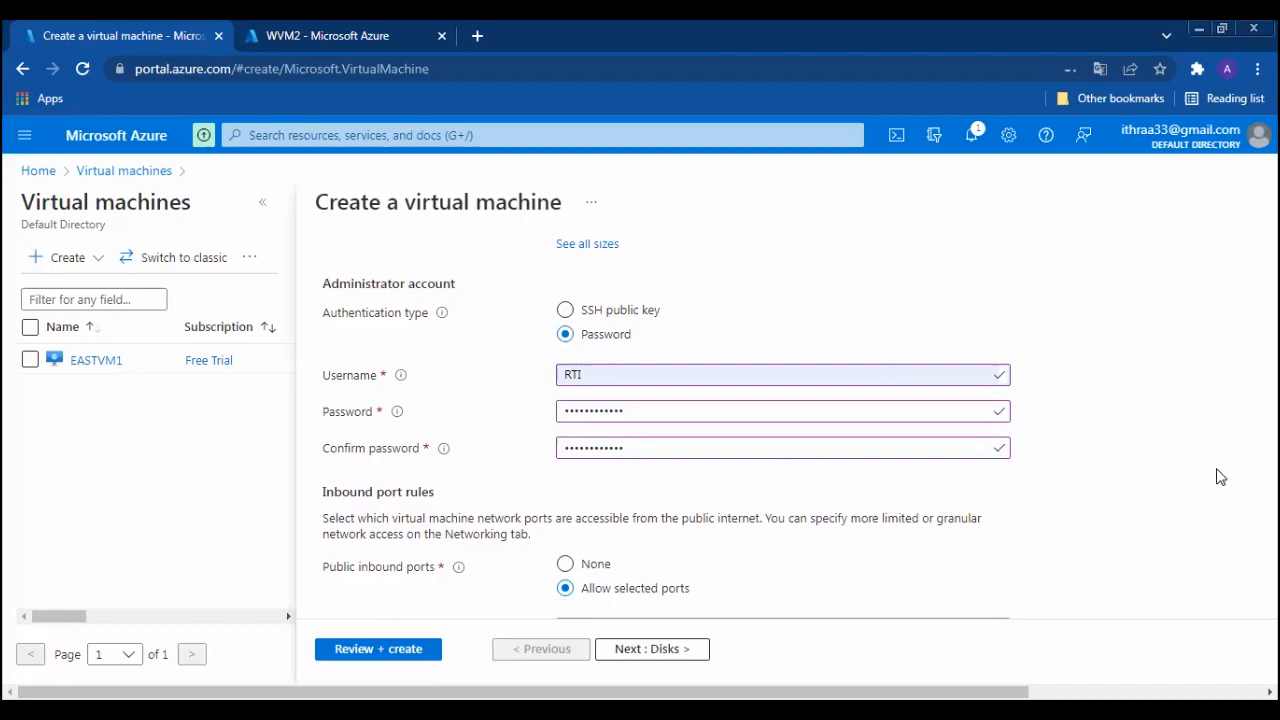
Keep the default SSH (22) inbound port for WEST-VM2 and set its OS disk type to Standard HDD.
{"action": "scroll", "coordinate": [1218, 476], "scroll_direction": "down", "scroll_amount": 3}
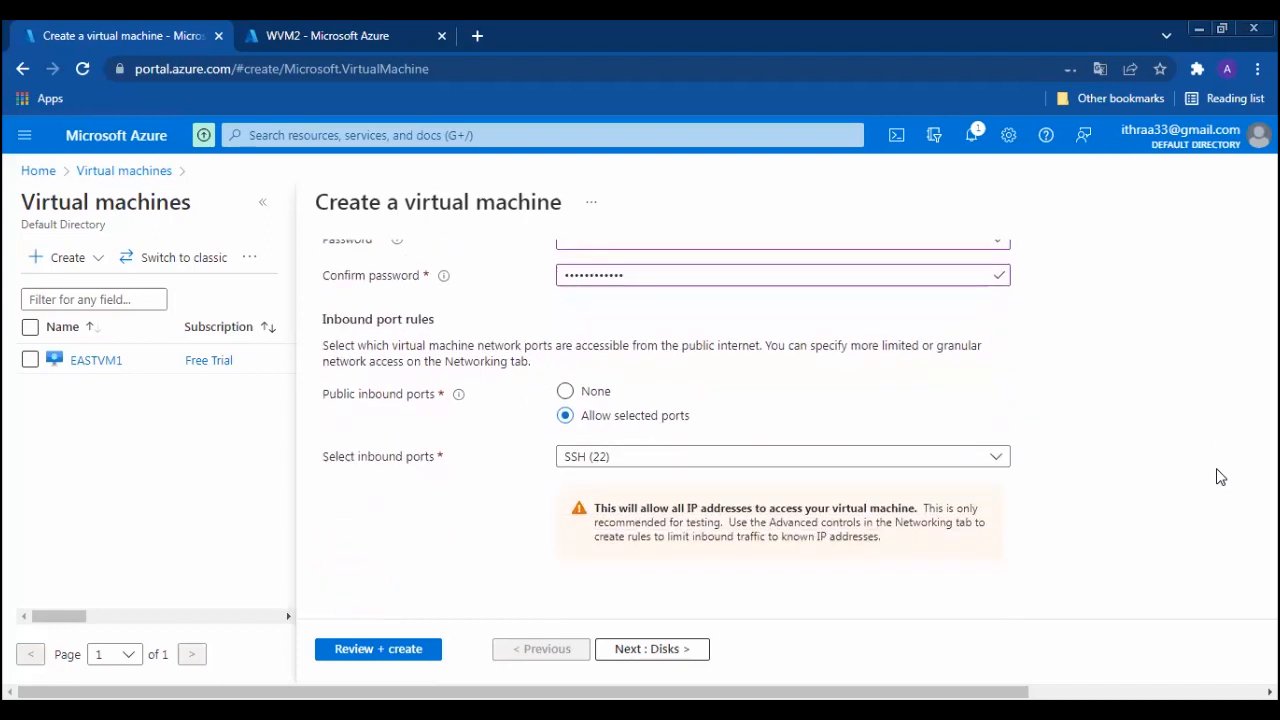
{"action": "left_click", "coordinate": [677, 655]}
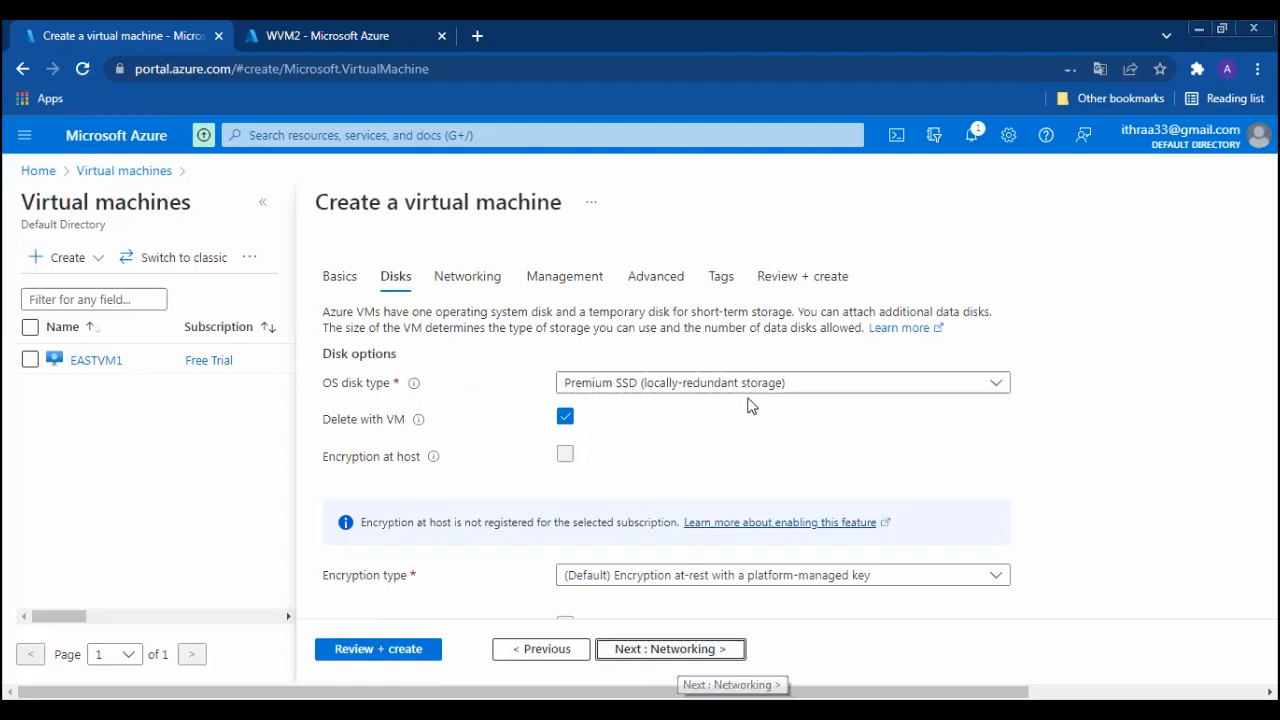
{"action": "left_click", "coordinate": [829, 380]}
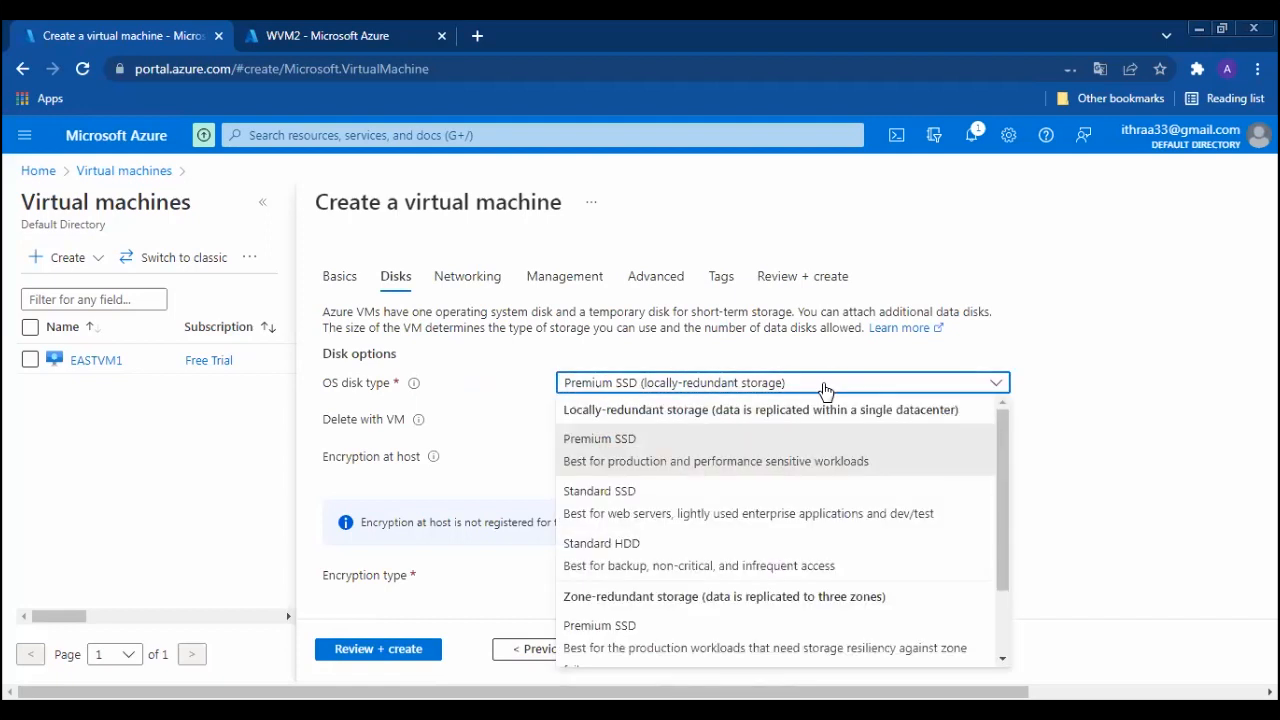
{"action": "left_click", "coordinate": [572, 550]}
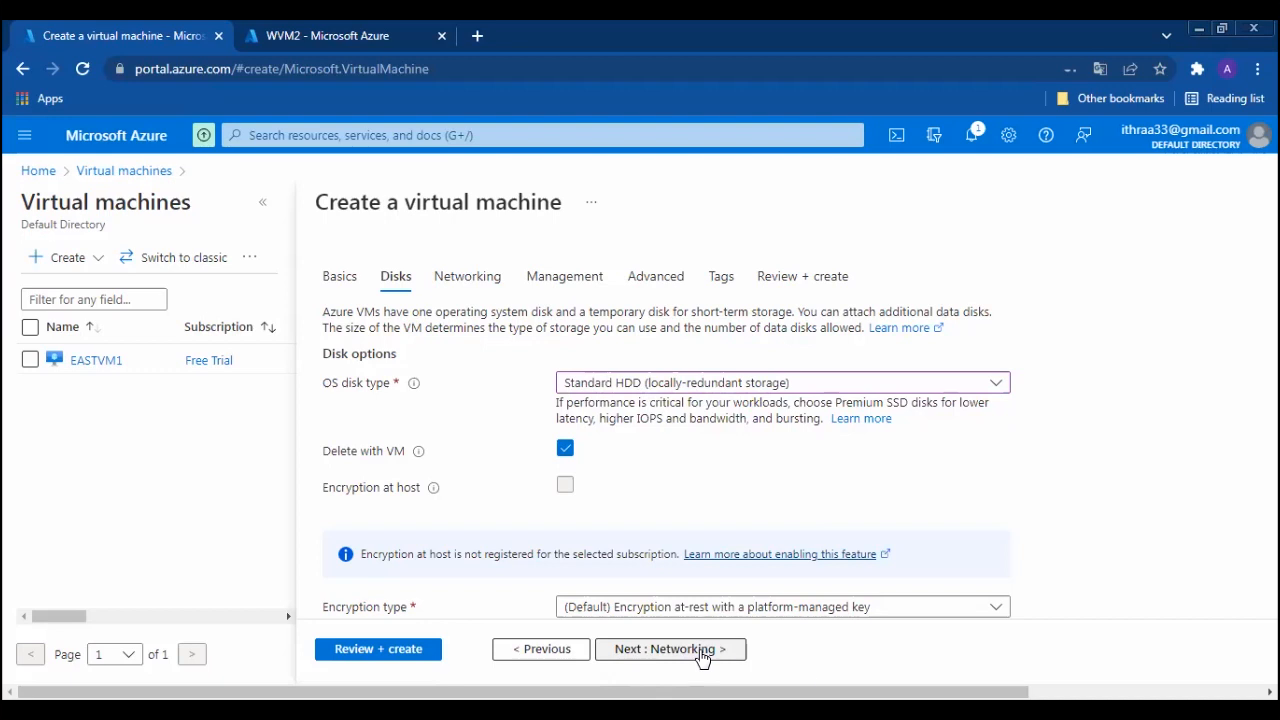
Keep WESTVNET2 as the virtual network for WEST-VM2, with the default subnet and remaining network settings.
{"action": "left_click", "coordinate": [702, 651]}
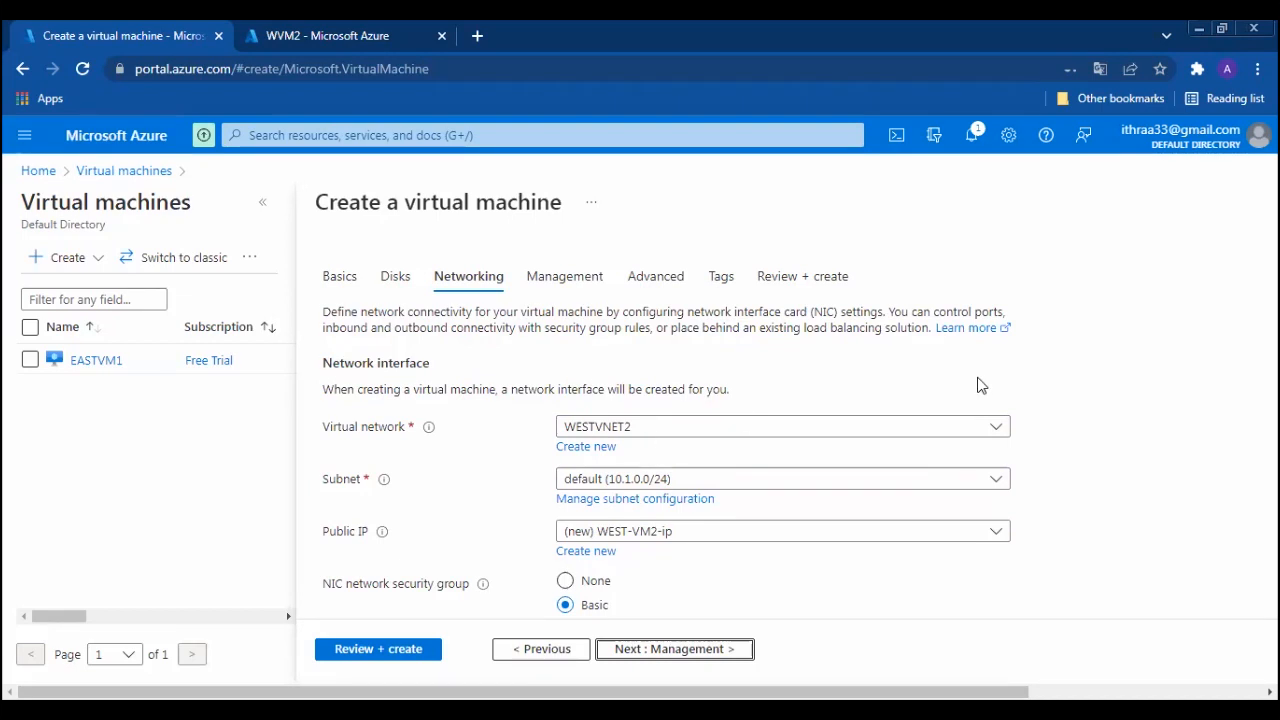
{"action": "left_click", "coordinate": [1003, 433]}
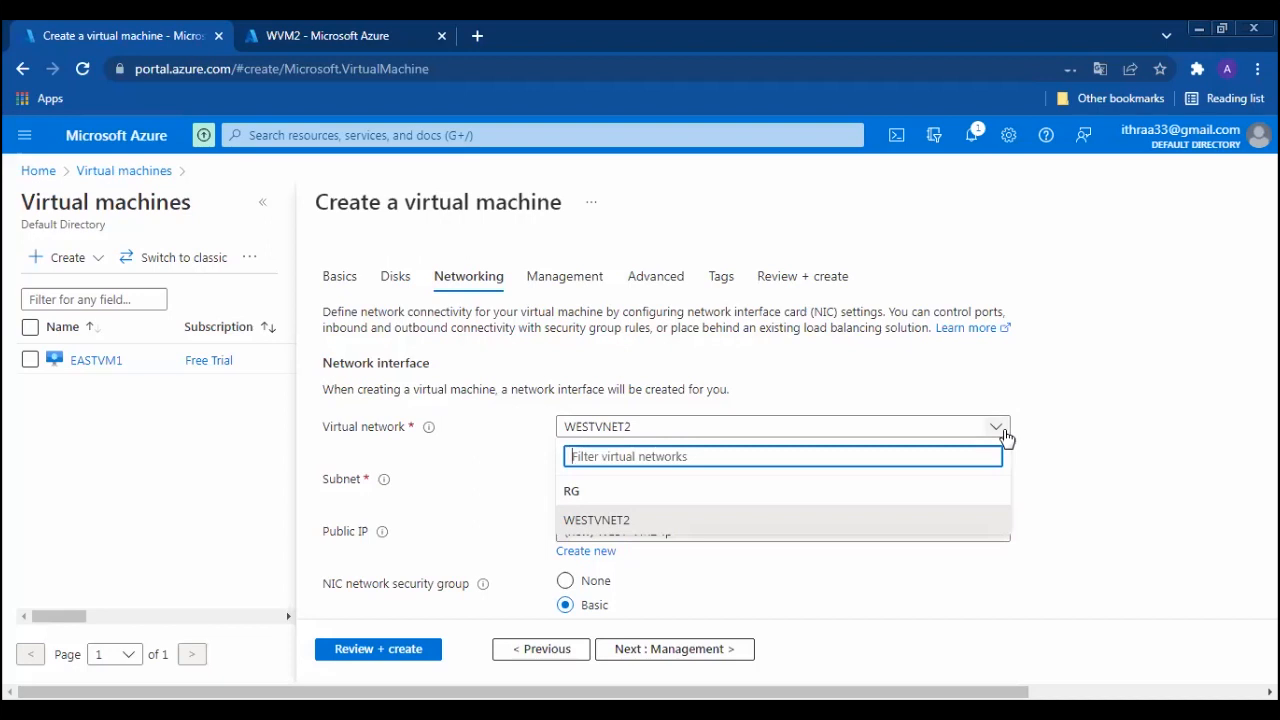
{"action": "left_click", "coordinate": [1109, 440]}
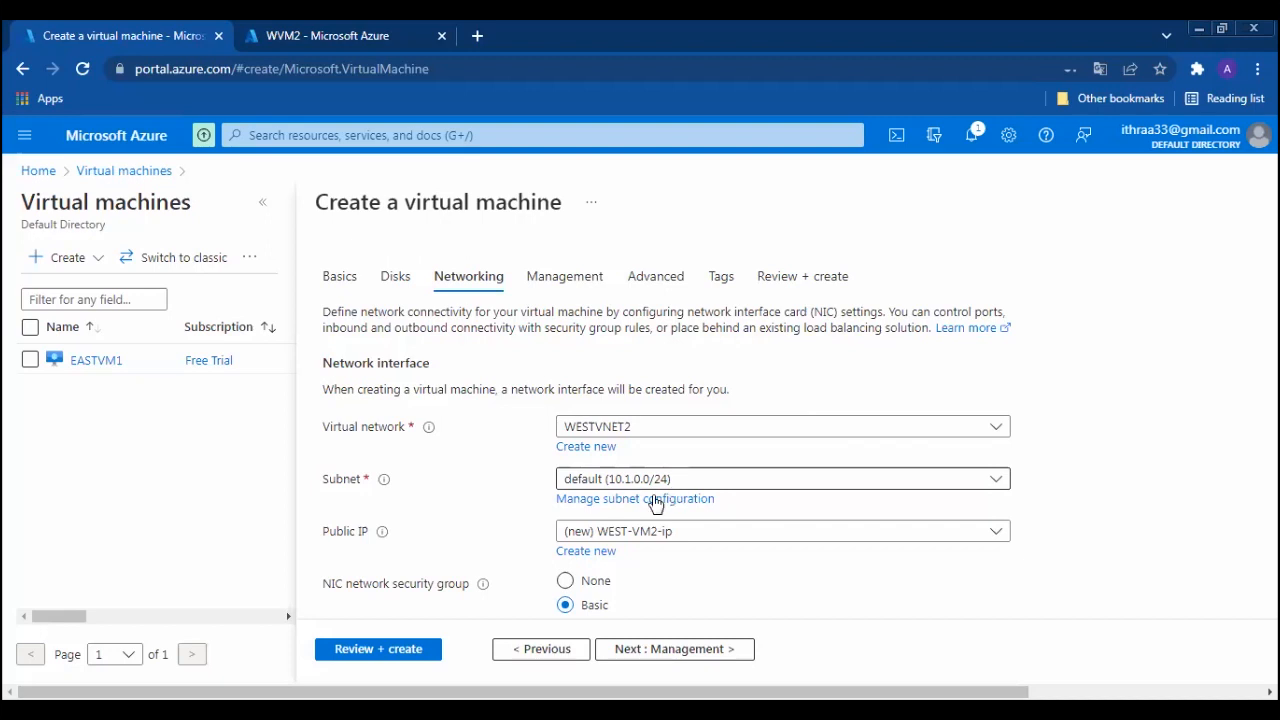
{"action": "scroll", "coordinate": [1091, 586], "scroll_direction": "down", "scroll_amount": 3}
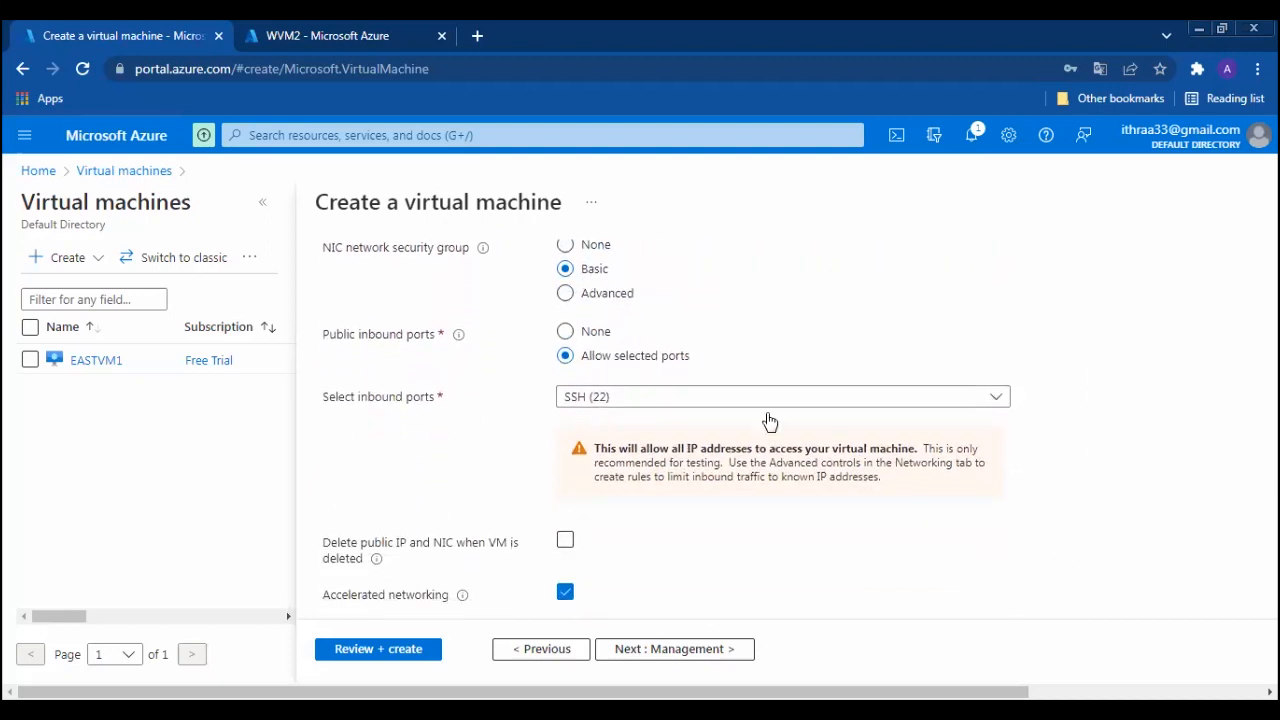
Enable boot diagnostics for WEST-VM2 with a custom storage account.
{"action": "left_click", "coordinate": [659, 652]}
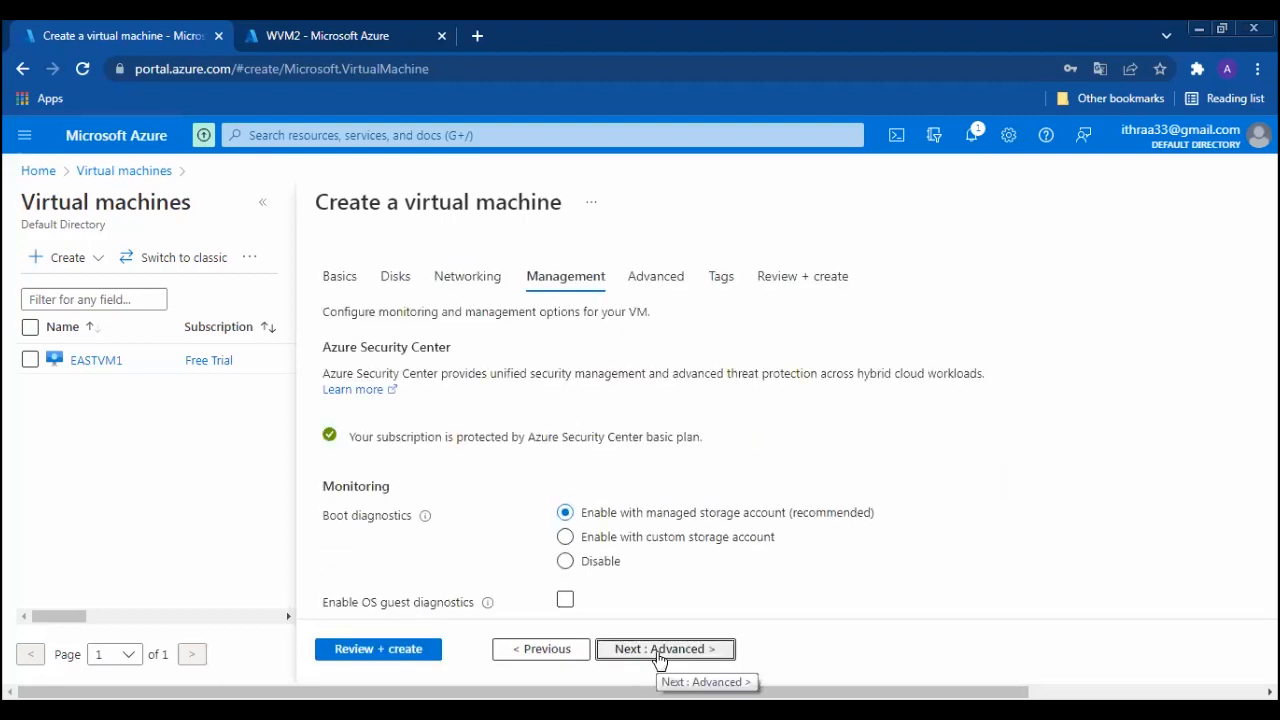
{"action": "left_click", "coordinate": [563, 540]}
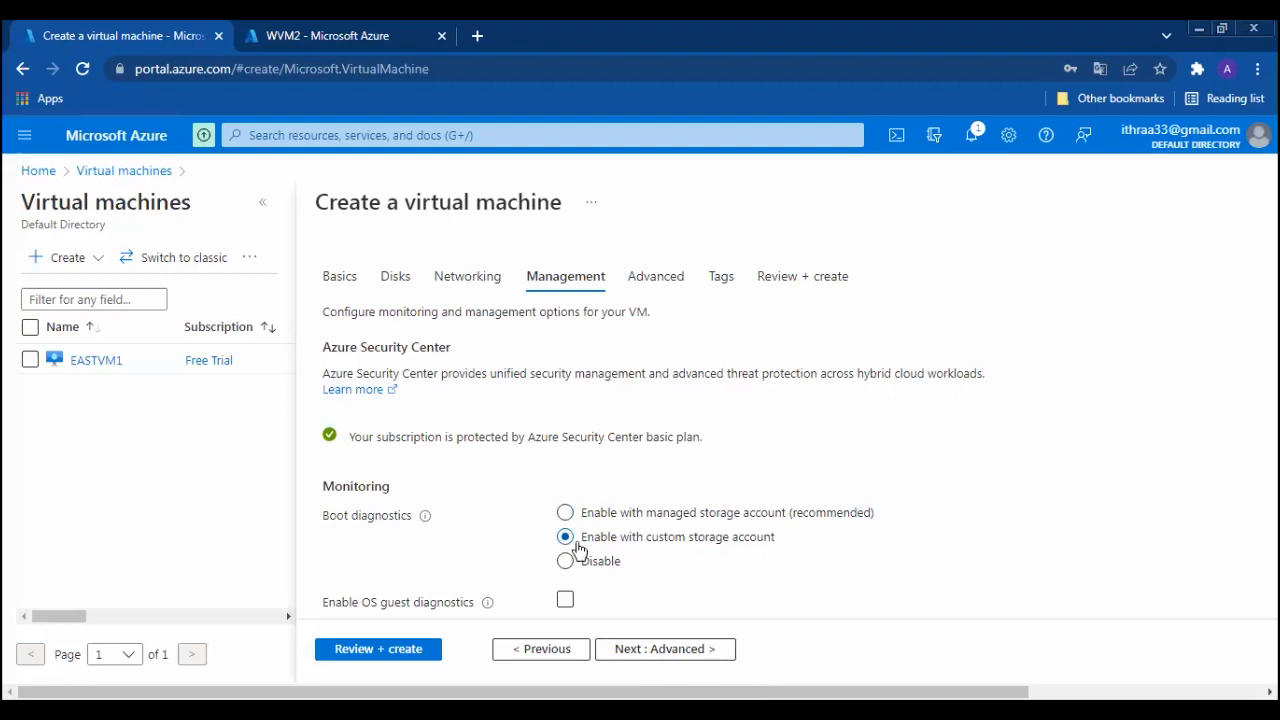
{"action": "left_click", "coordinate": [705, 652]}
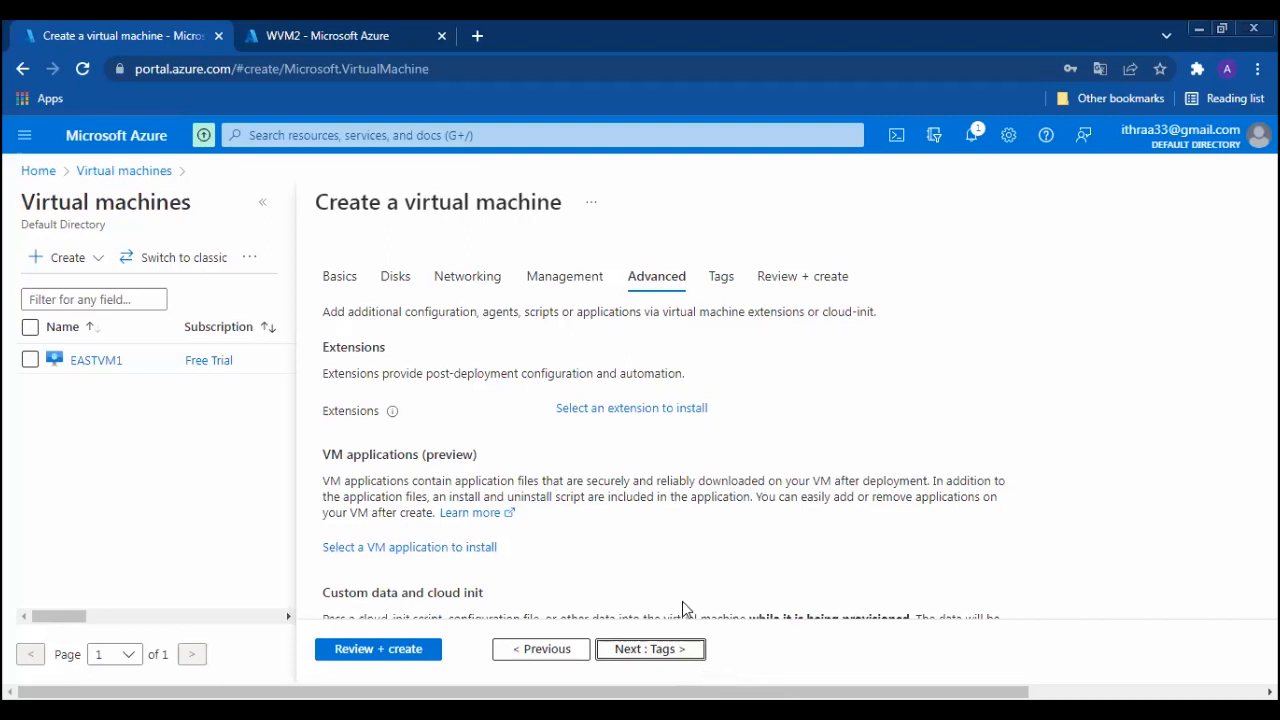
Keep the default advanced and tag settings for WEST-VM2, and create the virtual machine.
{"action": "left_click", "coordinate": [662, 658]}
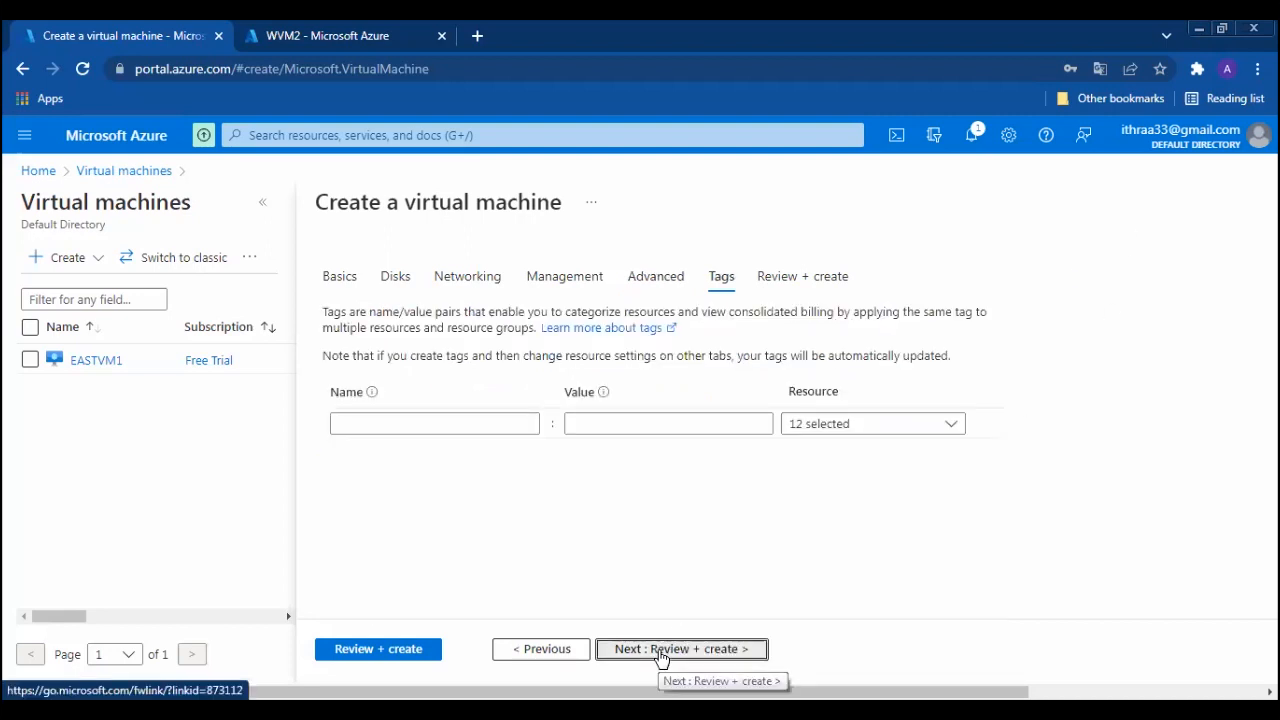
{"action": "left_click", "coordinate": [660, 656]}
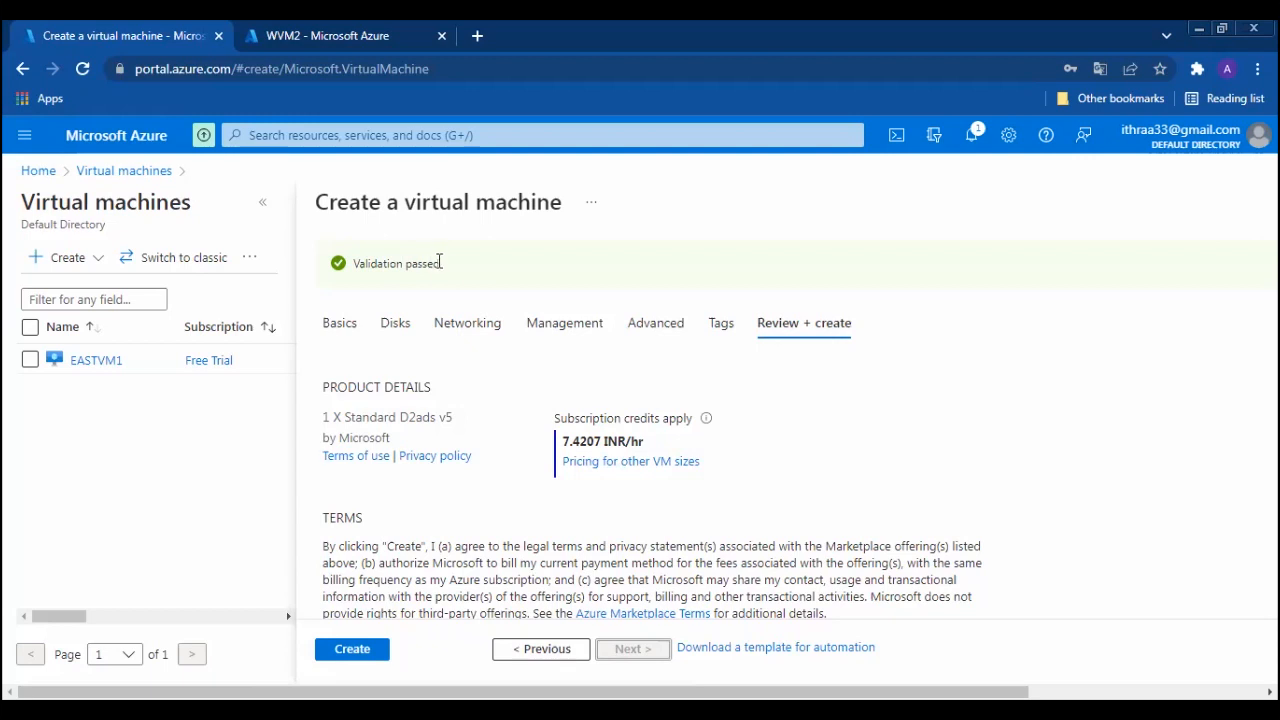
{"action": "left_click_drag", "start_coordinate": [441, 264], "coordinate": [356, 278]}
{"action": "left_click", "coordinate": [352, 649]}
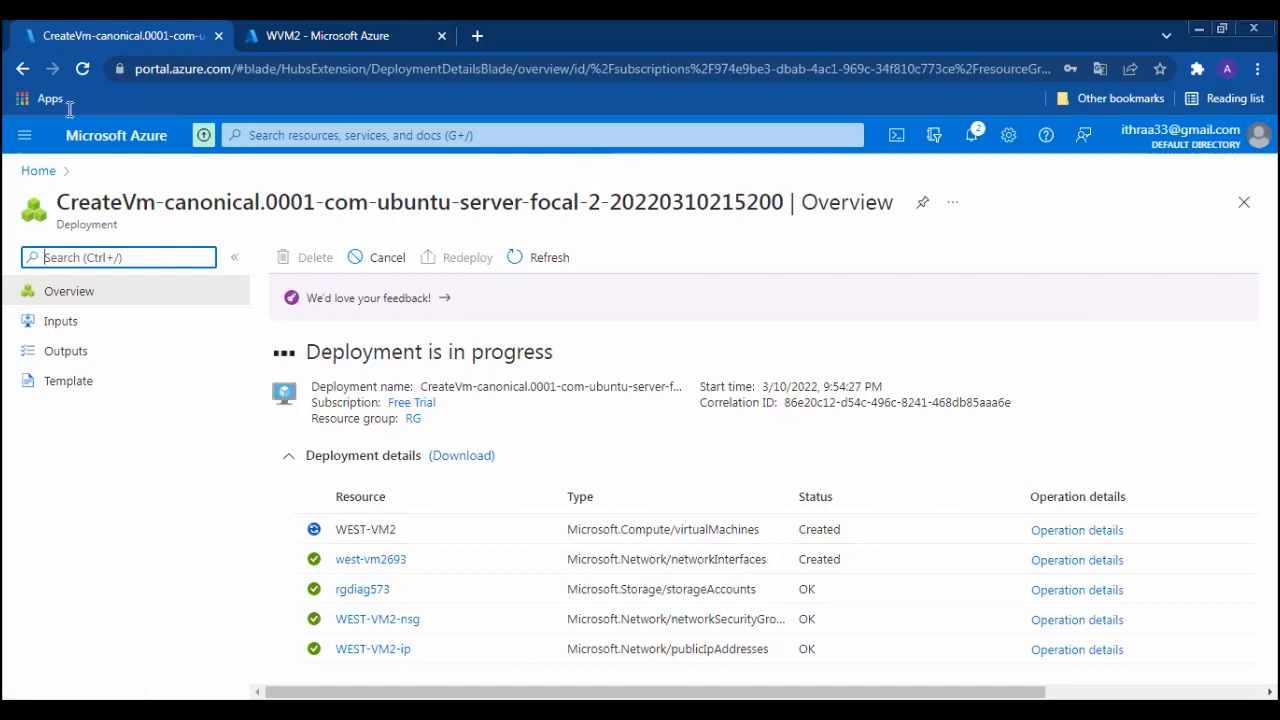
Return to the list of virtual machines and refresh it to check the deployment of WEST-VM2.
{"action": "left_click", "coordinate": [36, 172]}
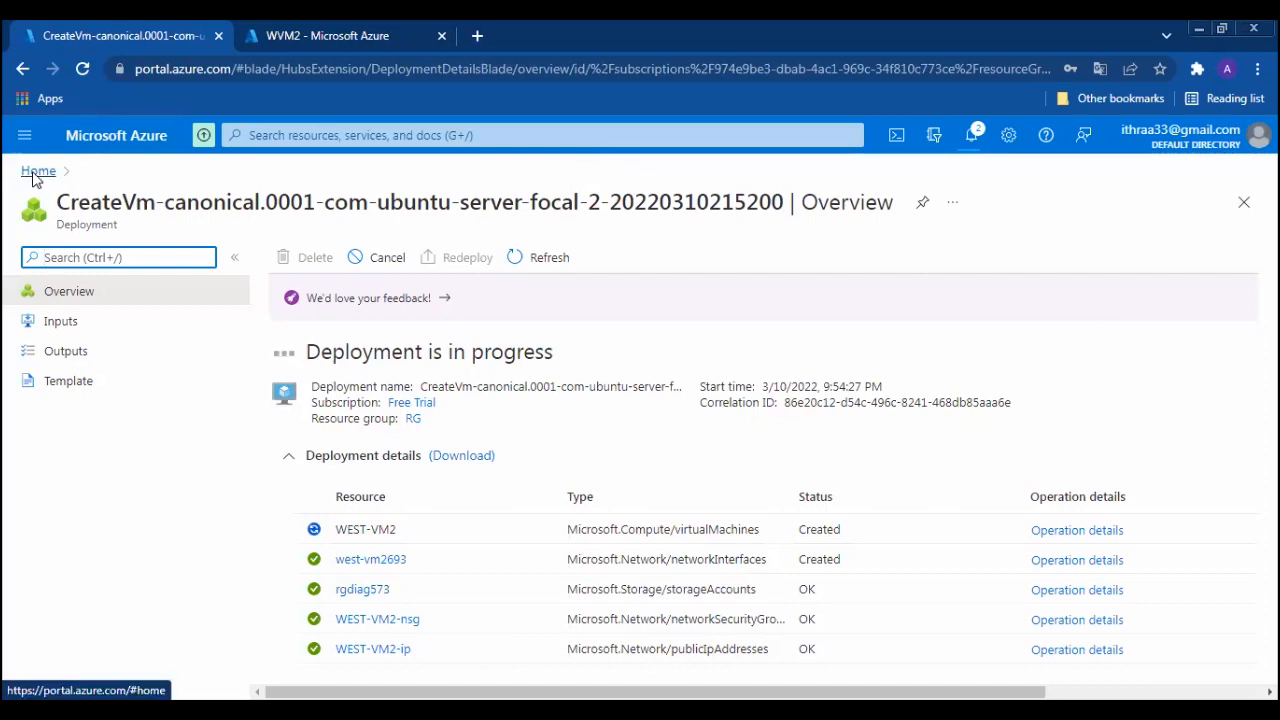
{"action": "left_click", "coordinate": [286, 234]}
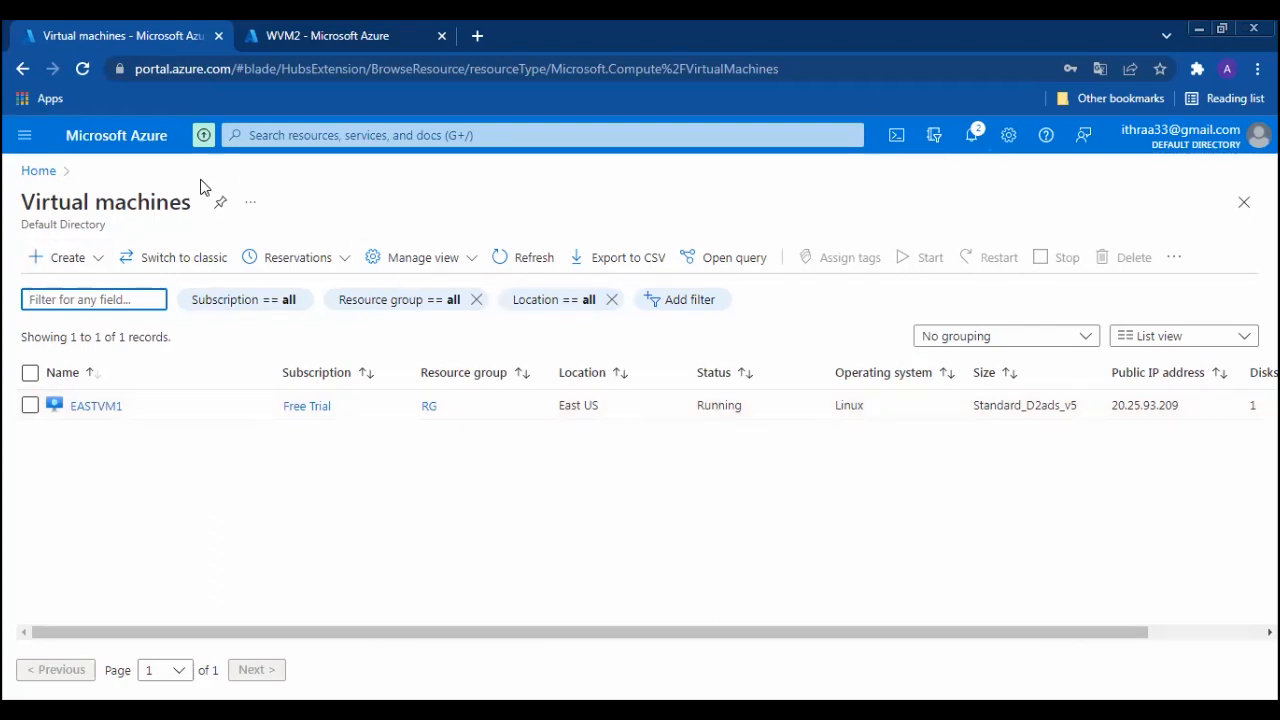
{"action": "left_click", "coordinate": [510, 260]}
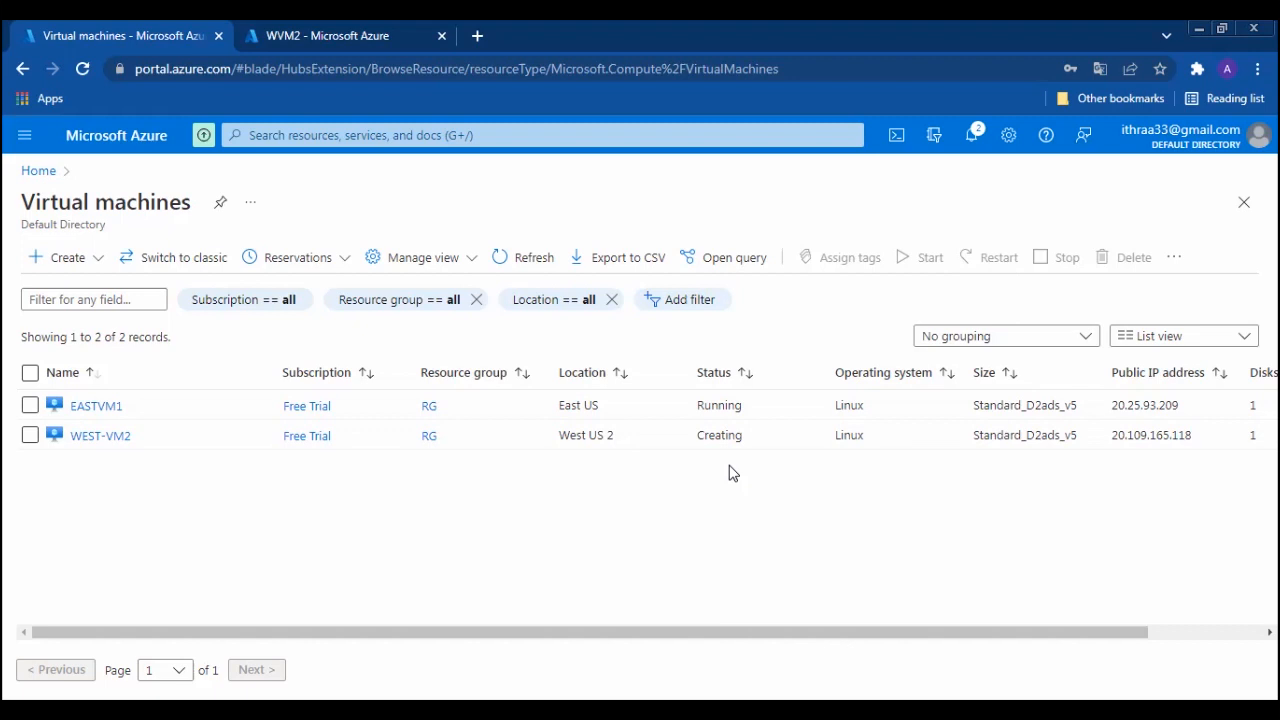
From the virtual networks list, open EASTVNET1 and WESTVNET2 each in its own browser tab.
{"action": "left_click", "coordinate": [40, 182]}
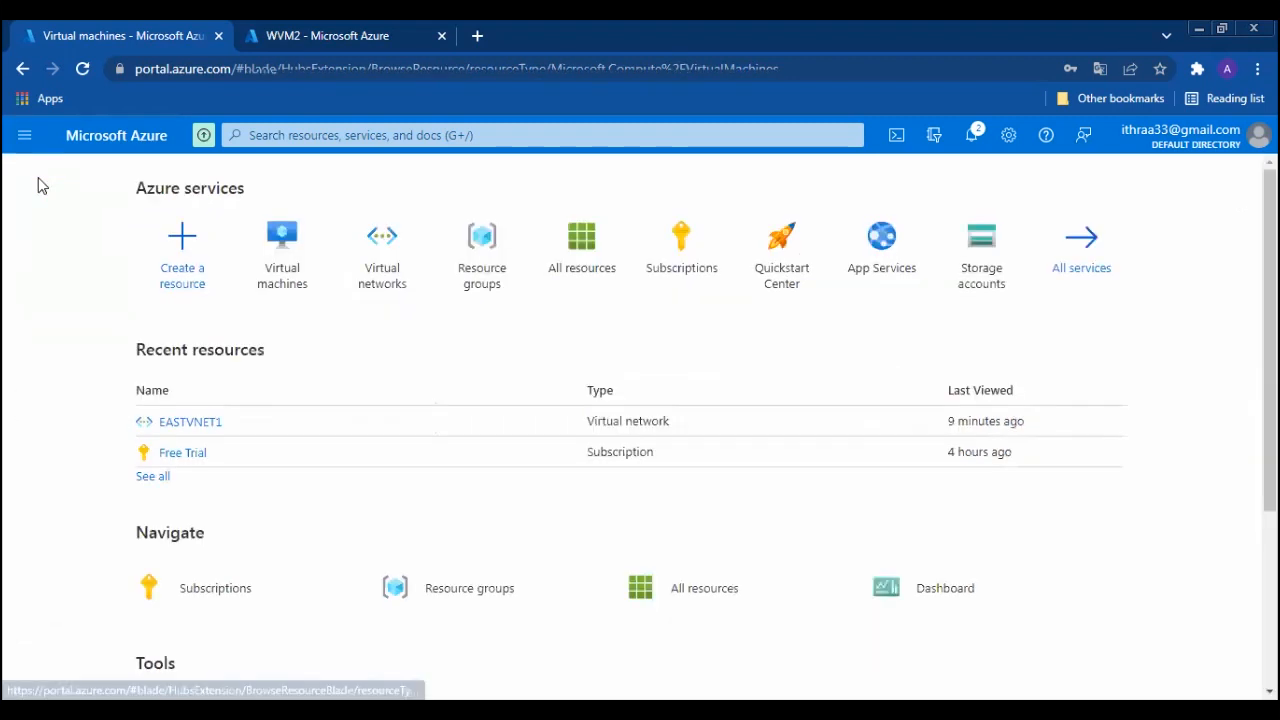
{"action": "left_click", "coordinate": [384, 264]}
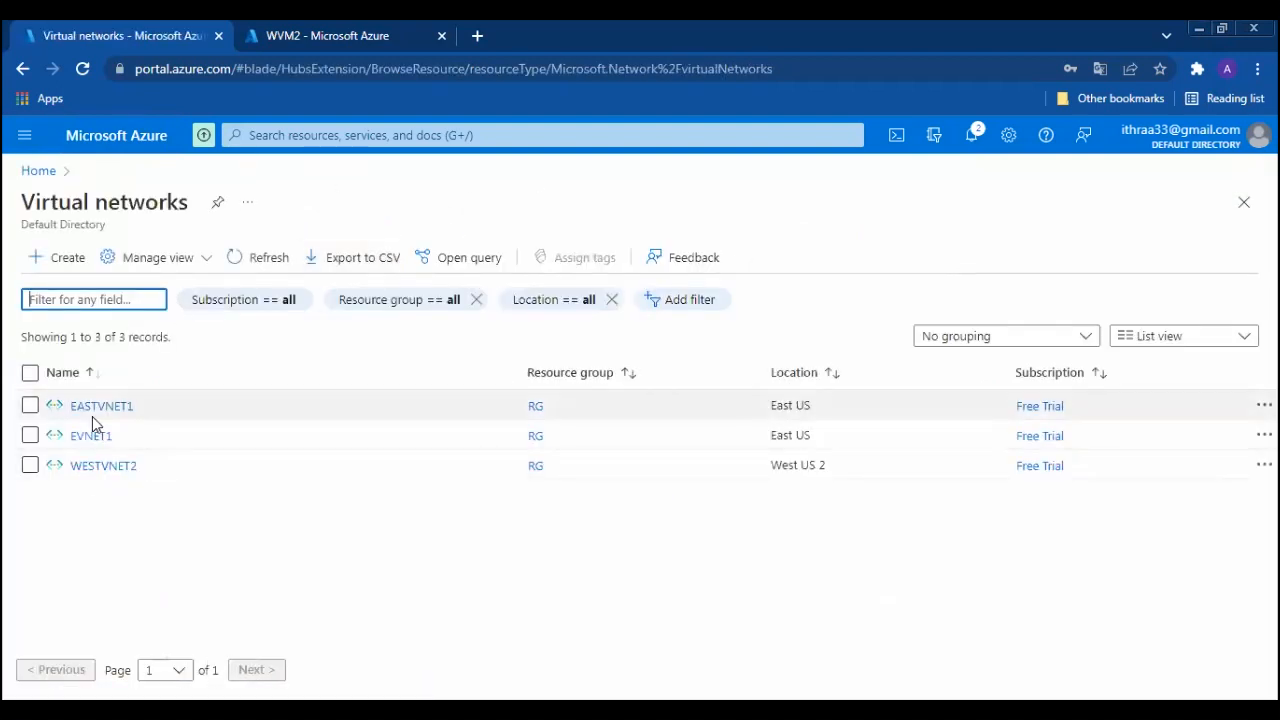
{"action": "right_click", "coordinate": [93, 412]}
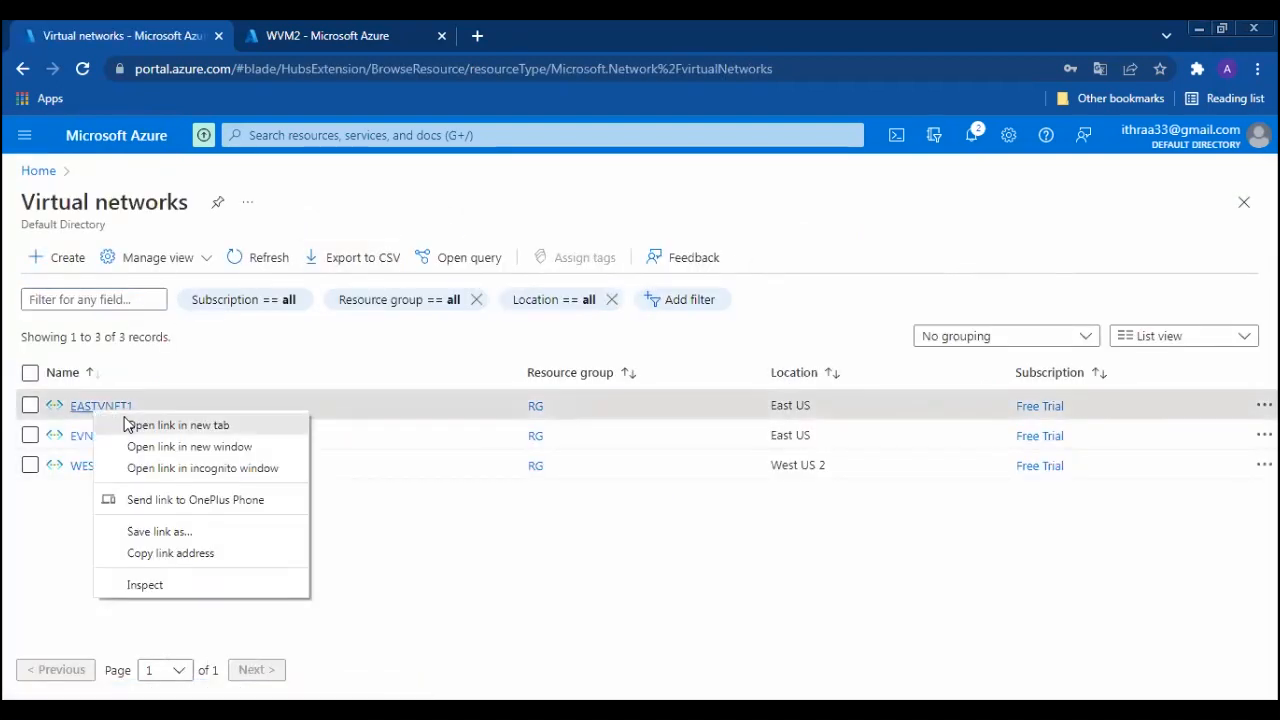
{"action": "left_click", "coordinate": [120, 425]}
{"action": "right_click", "coordinate": [114, 466]}
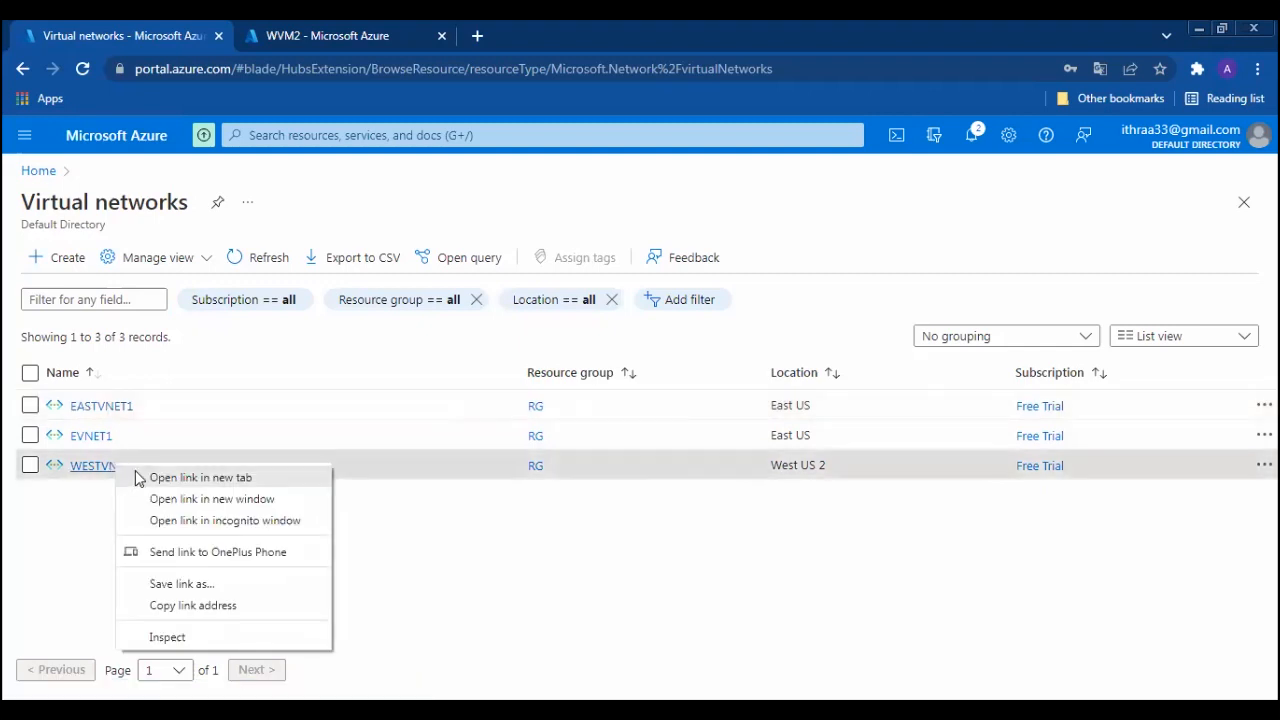
{"action": "left_click", "coordinate": [140, 481]}
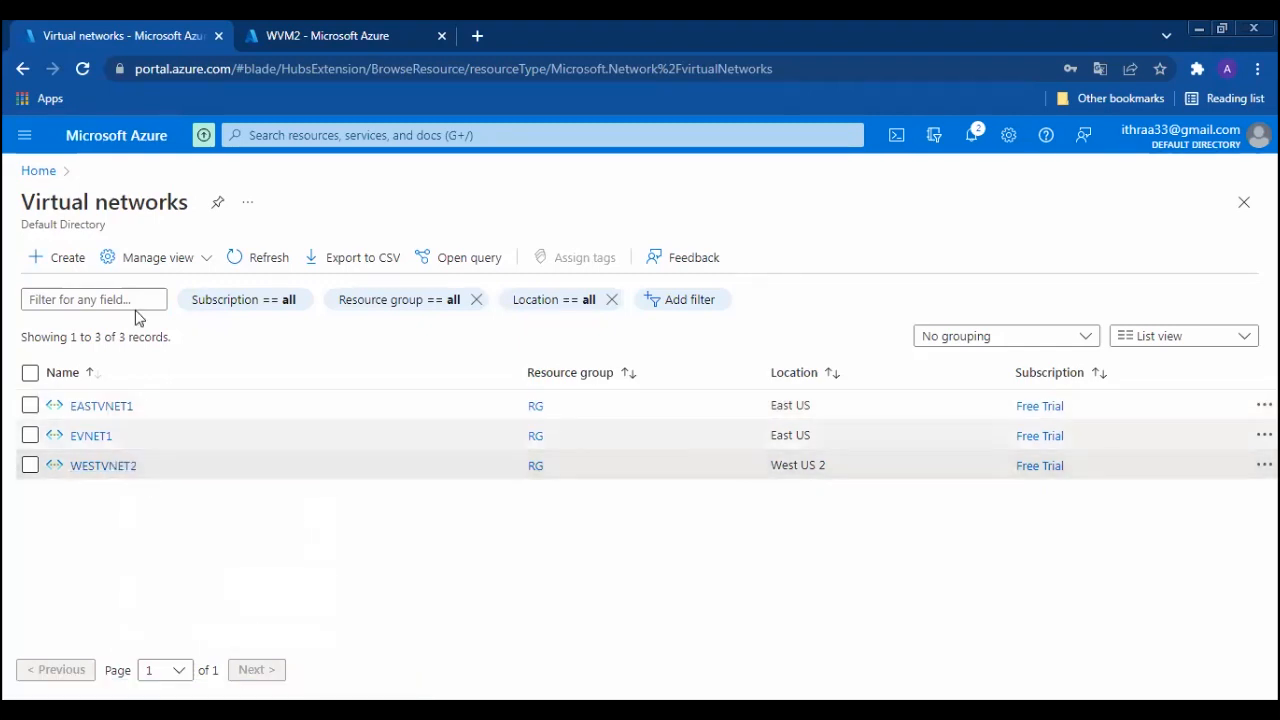
From the virtual machines list, open EASTVM1 and WEST-VM2 each in its own browser tab, and close the WVM2 page.
{"action": "left_click", "coordinate": [50, 170]}
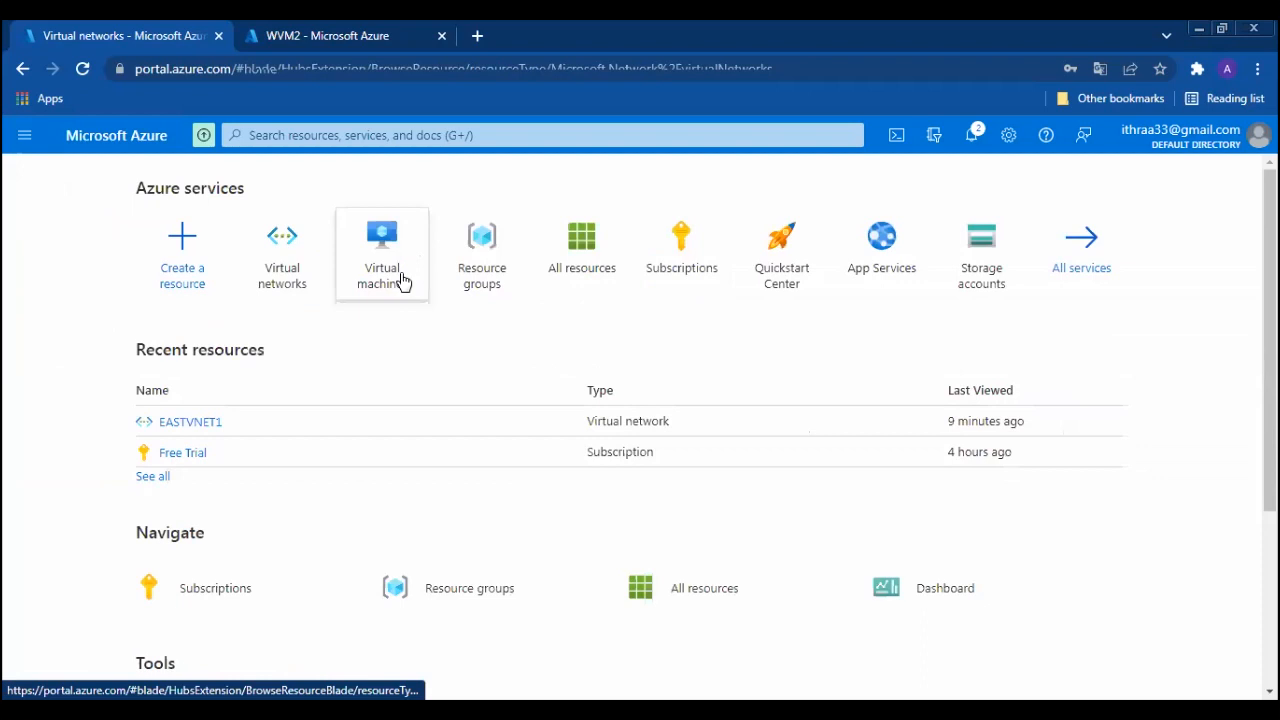
{"action": "left_click", "coordinate": [400, 279]}
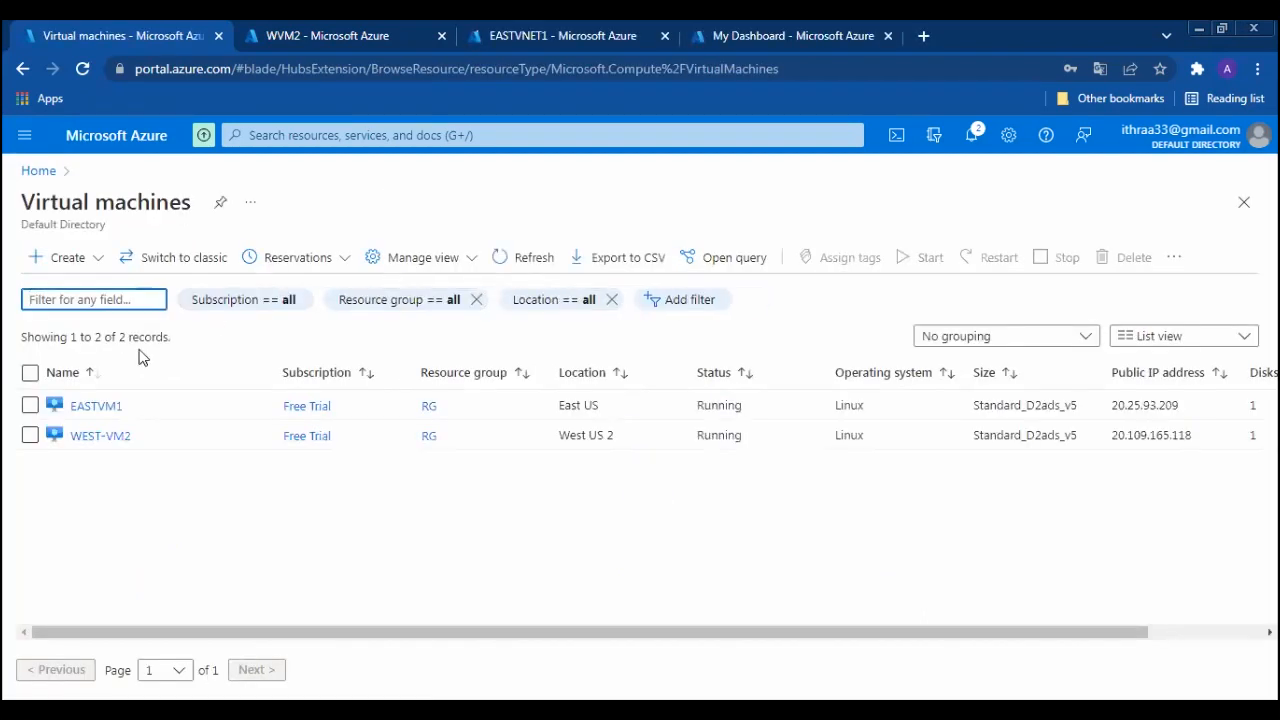
{"action": "right_click", "coordinate": [100, 414]}
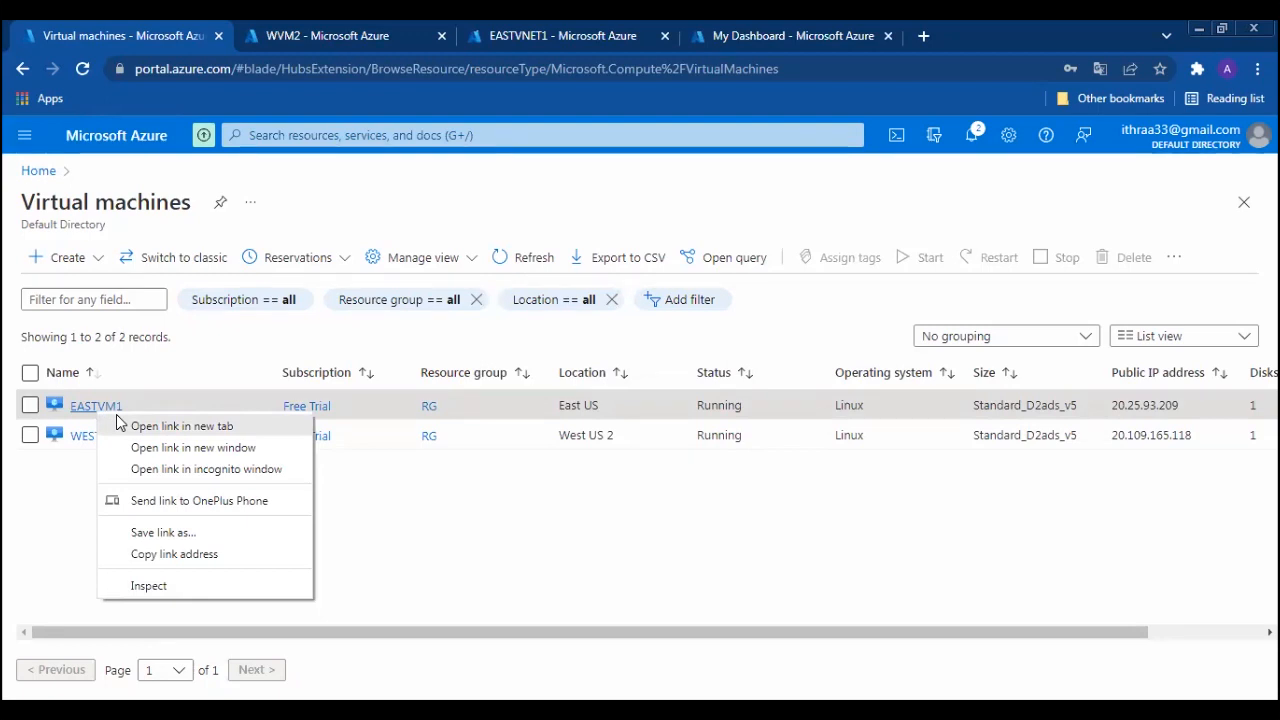
{"action": "left_click", "coordinate": [150, 426]}
{"action": "right_click", "coordinate": [106, 434]}
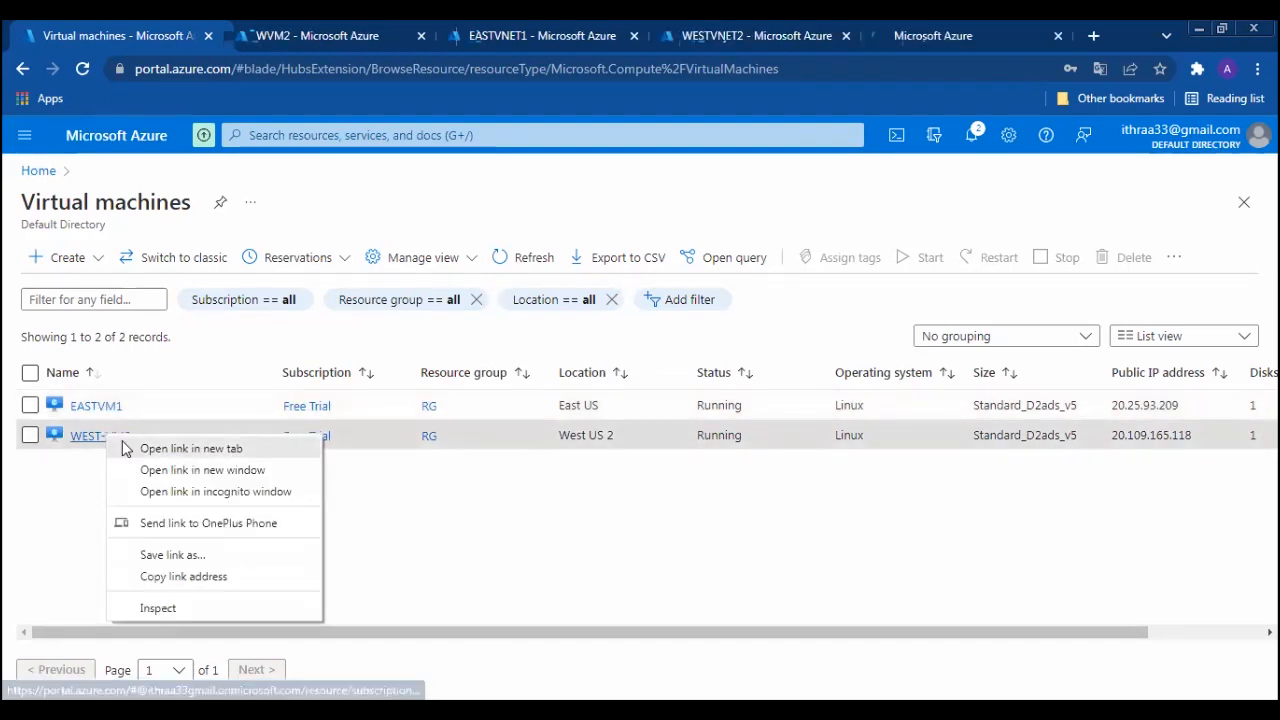
{"action": "left_click", "coordinate": [128, 444]}
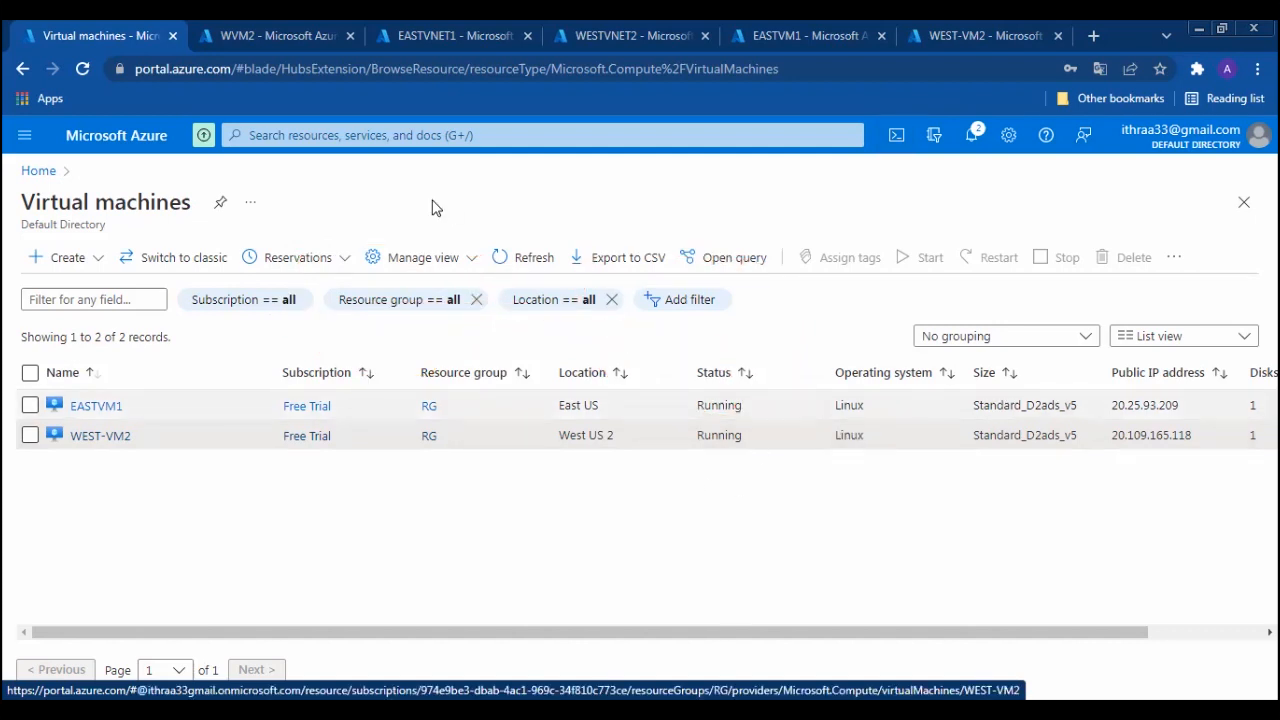
{"action": "left_click", "coordinate": [207, 39]}
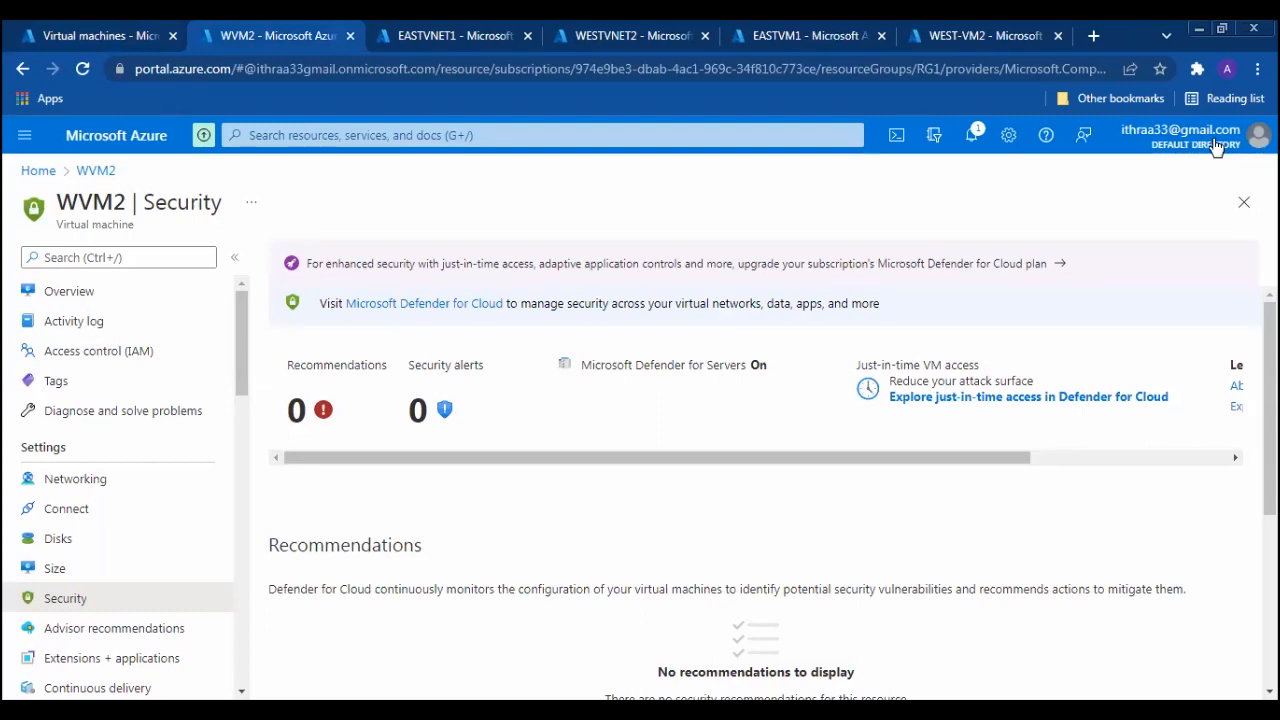
{"action": "key", "text": "ctrl+w"}
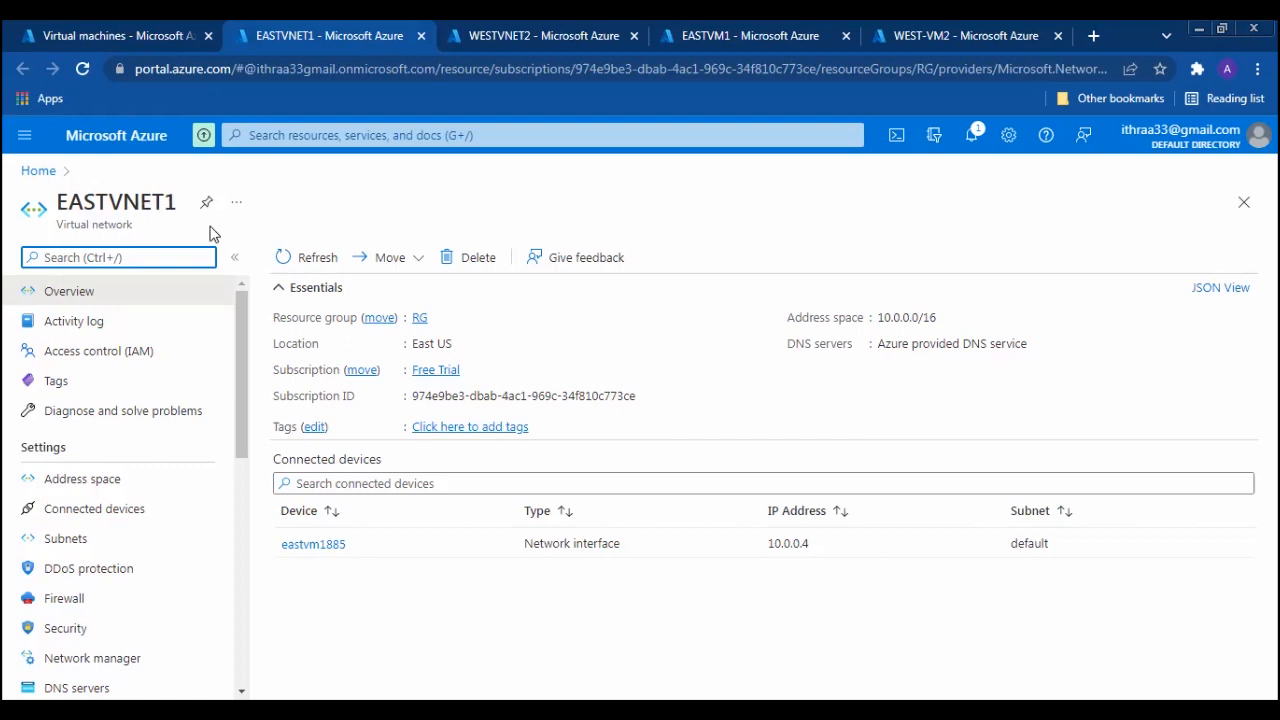
Open the peerings of EASTVNET1 and start adding a new peering.
{"action": "scroll", "coordinate": [242, 369], "scroll_direction": "down", "scroll_amount": 1}
{"action": "scroll", "coordinate": [242, 369], "scroll_direction": "down", "scroll_amount": 5}
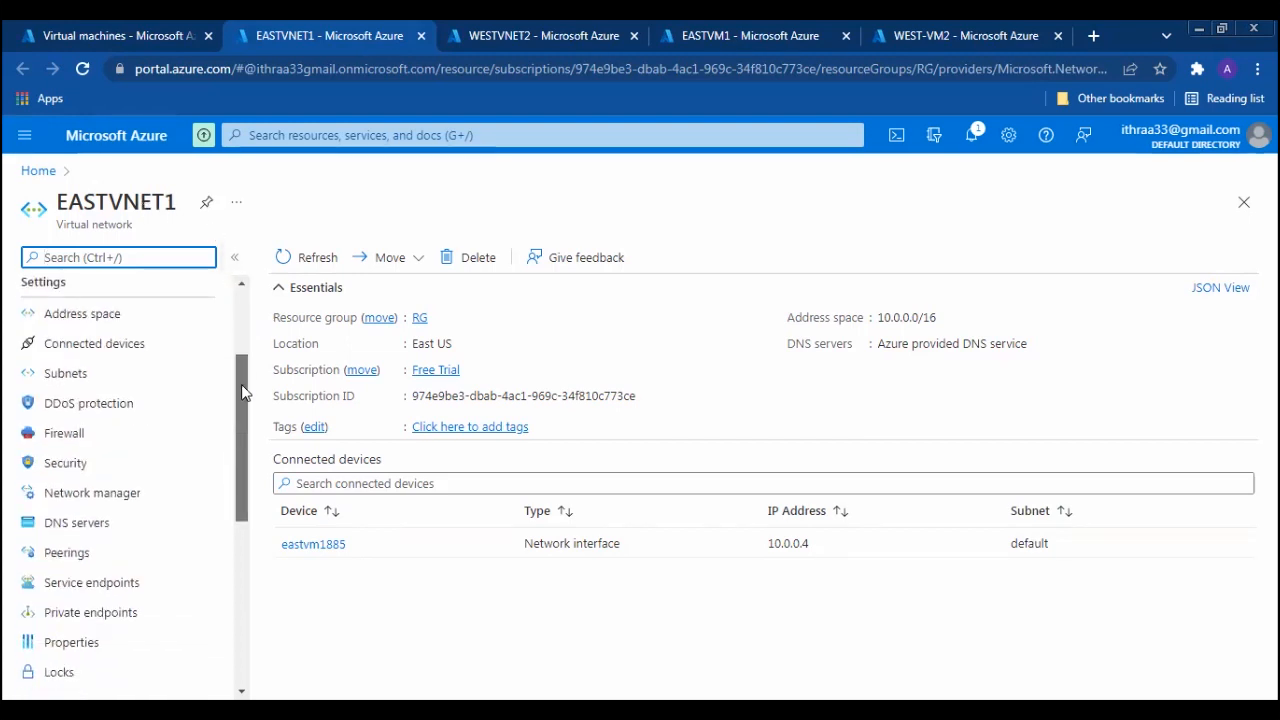
{"action": "left_click_drag", "start_coordinate": [239, 421], "coordinate": [239, 437]}
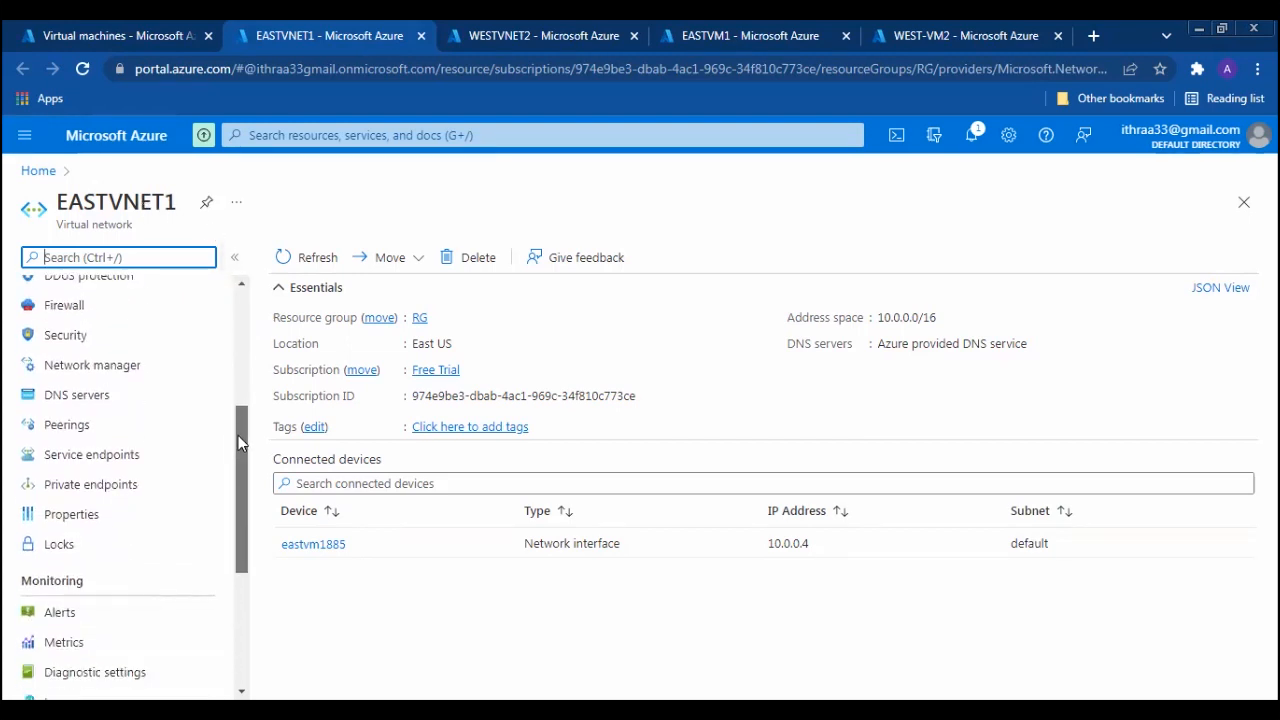
{"action": "left_click", "coordinate": [67, 428]}
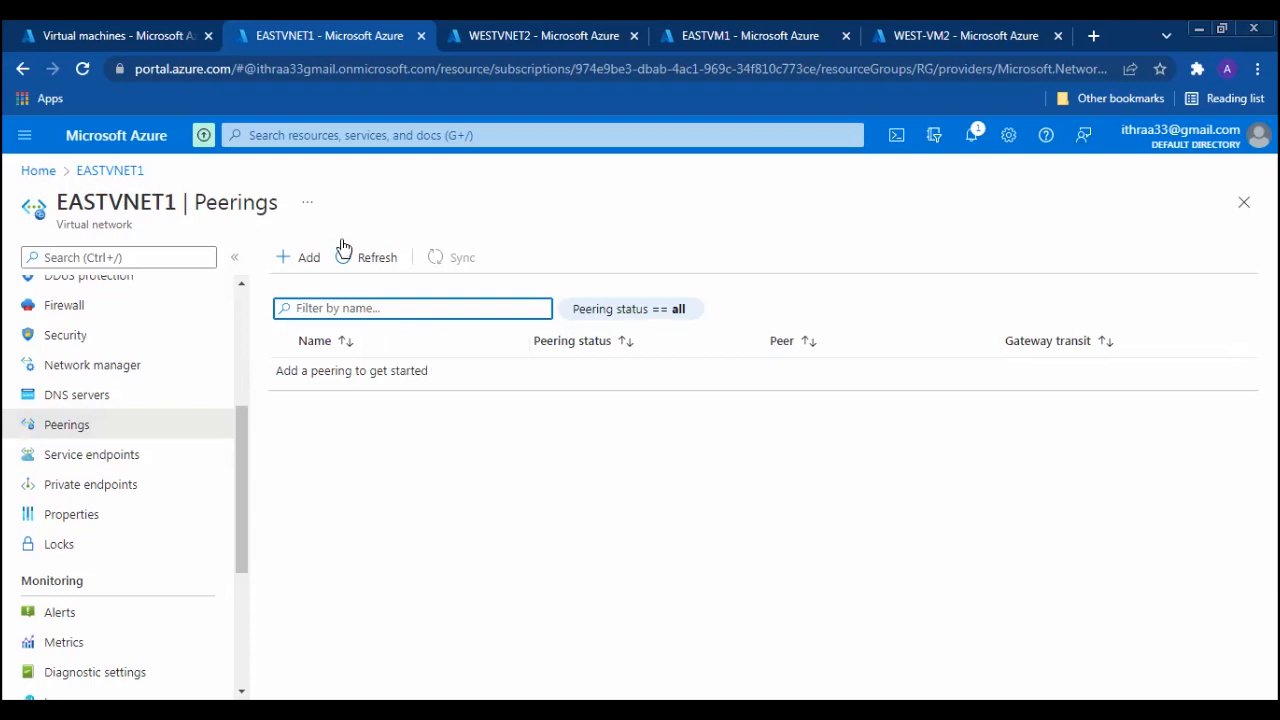
{"action": "left_click", "coordinate": [306, 254]}
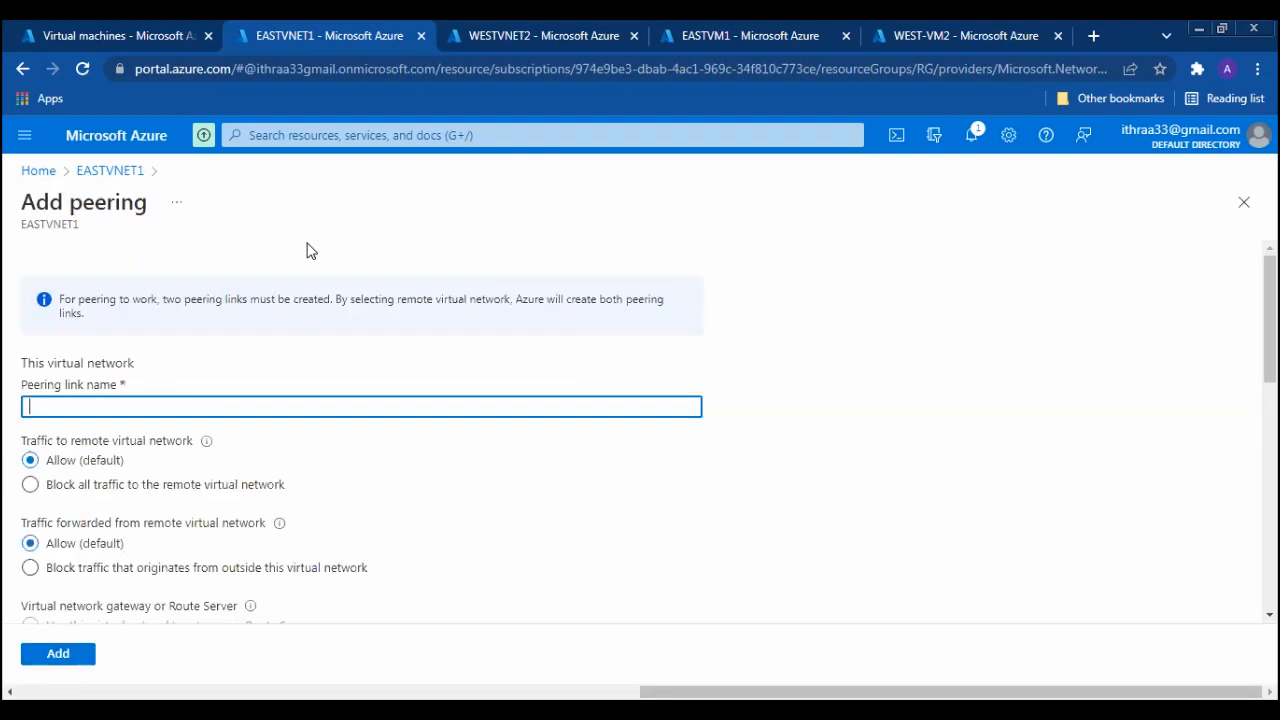
Enter EAST-WEST-PEERING as this network's peering link name, copy the name, and leave the form without adding the peering.
{"action": "left_click", "coordinate": [118, 399]}
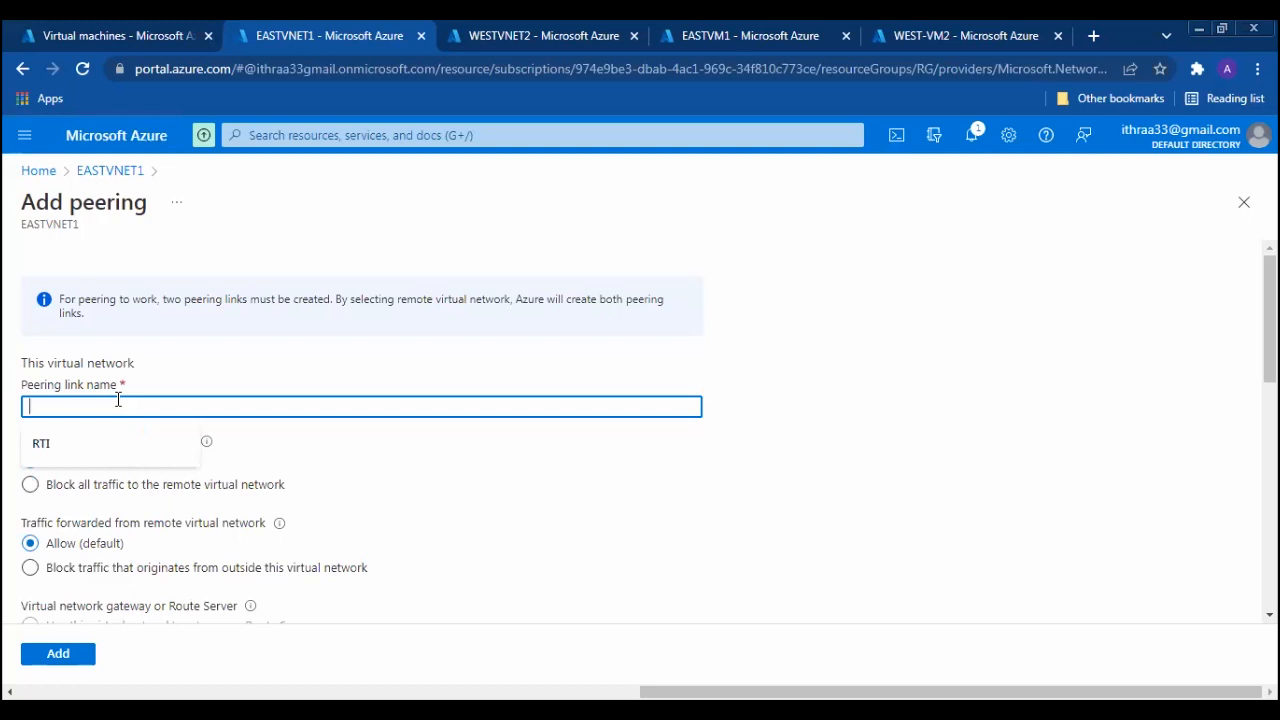
{"action": "type", "text": "EAS"}
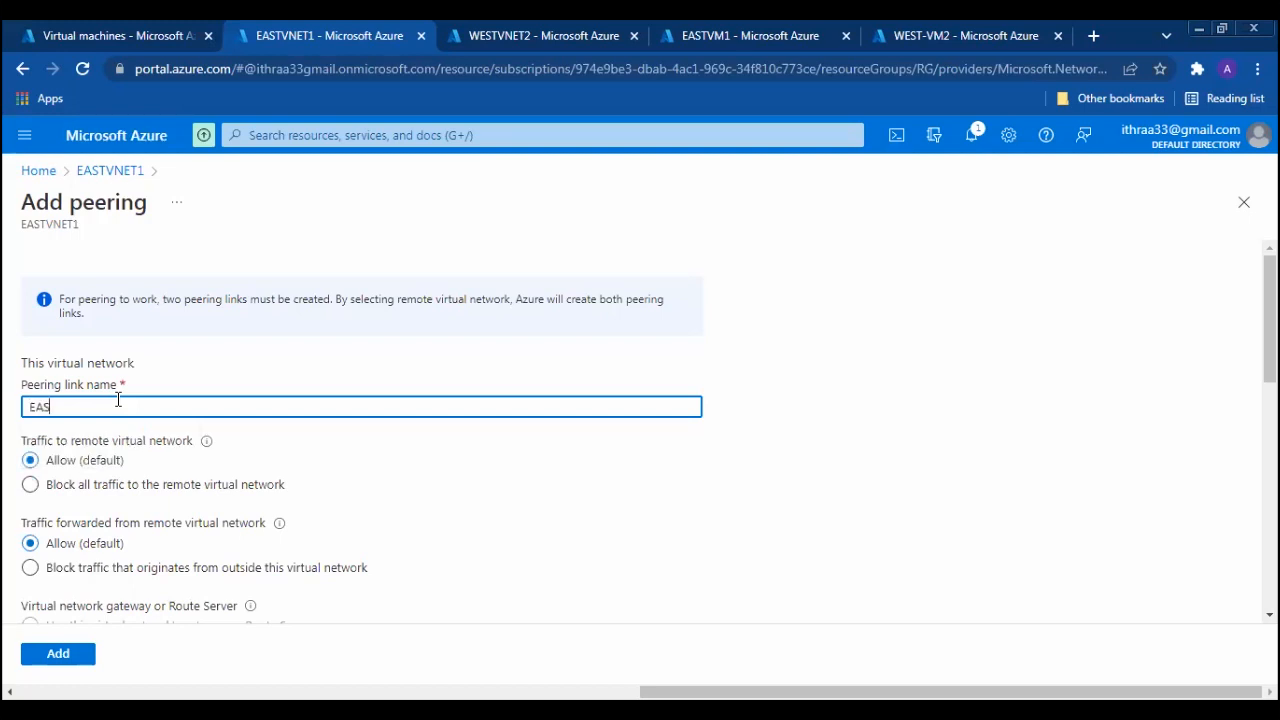
{"action": "type", "text": "T-WEST"}
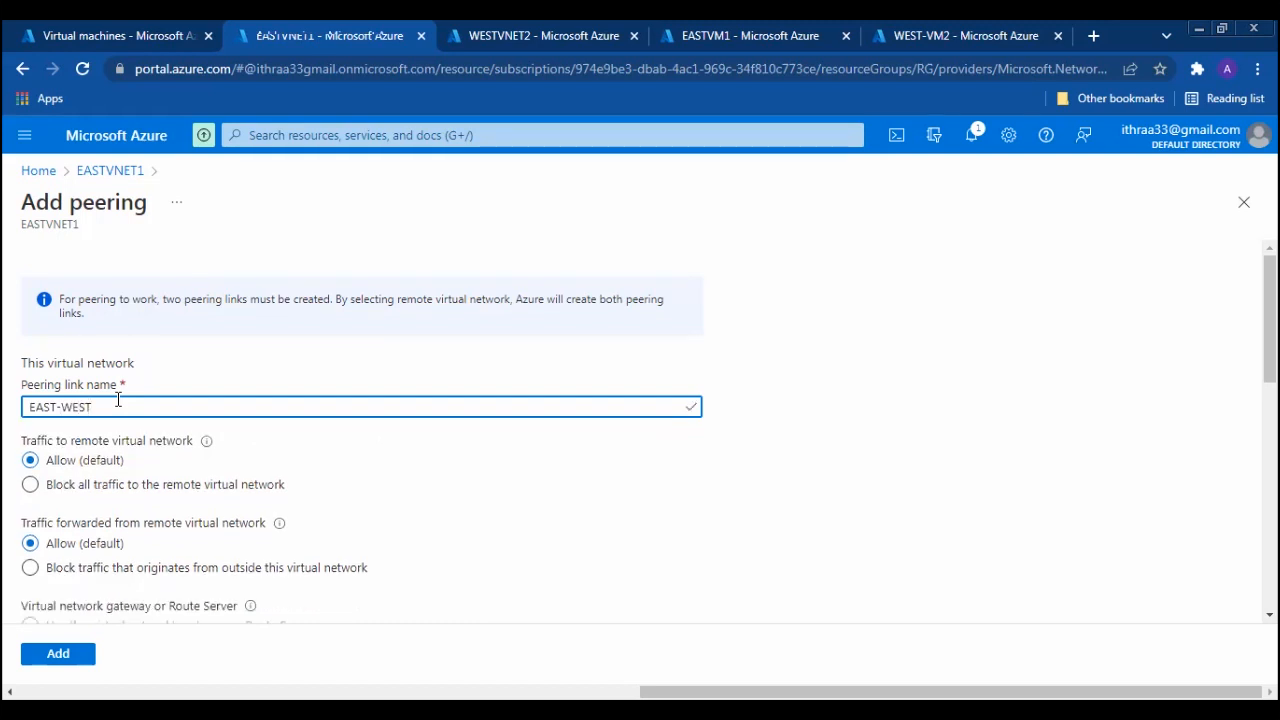
{"action": "type", "text": "-PEERING"}
{"action": "left_click_drag", "start_coordinate": [148, 406], "coordinate": [10, 420]}
{"action": "key", "text": "ctrl+c"}
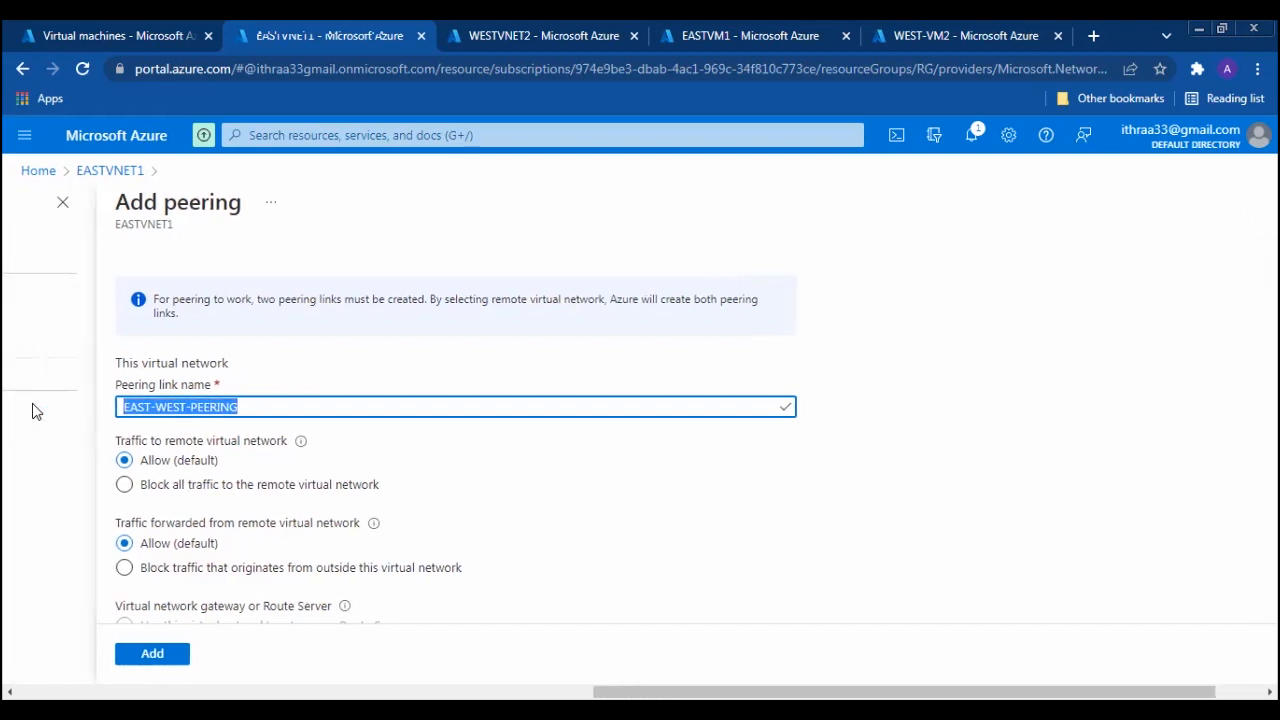
{"action": "left_click", "coordinate": [62, 202]}
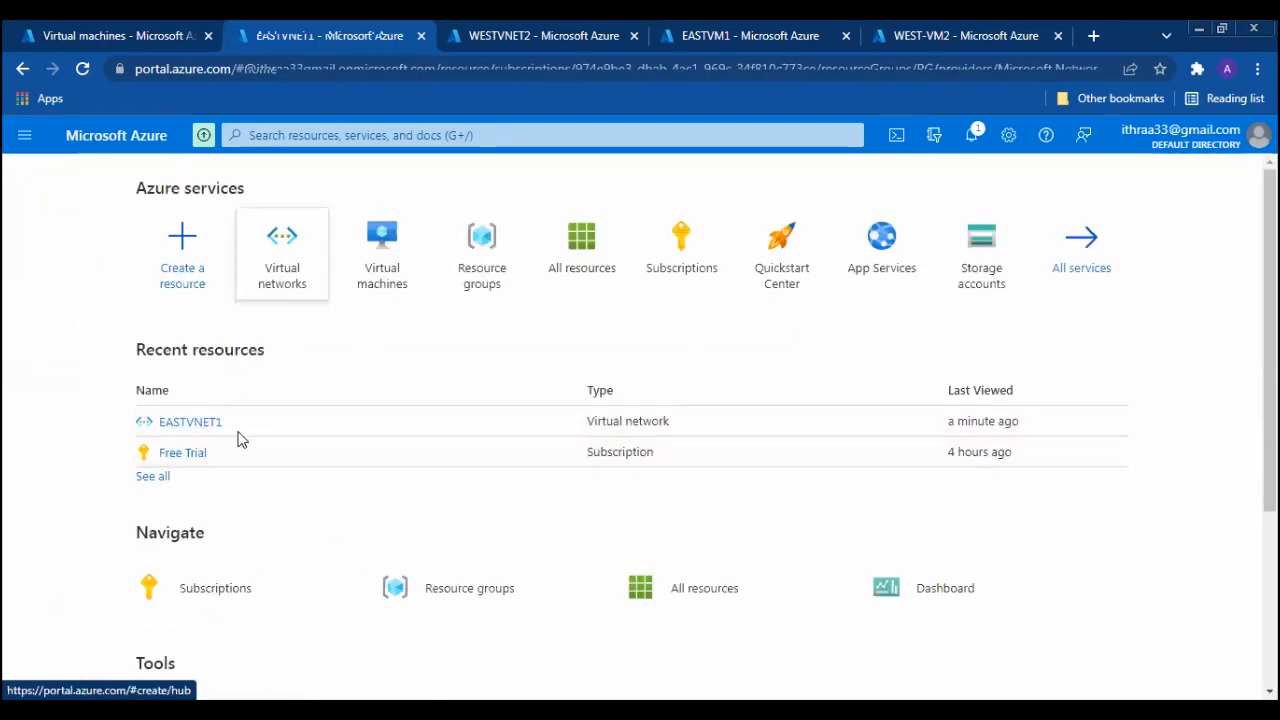
Reopen the peerings of EASTVNET1 and start a new peering with EAST-WEST-PEERING as this network's link name.
{"action": "left_click", "coordinate": [203, 425]}
{"action": "left_click_drag", "start_coordinate": [245, 362], "coordinate": [245, 418]}
{"action": "left_click", "coordinate": [104, 519]}
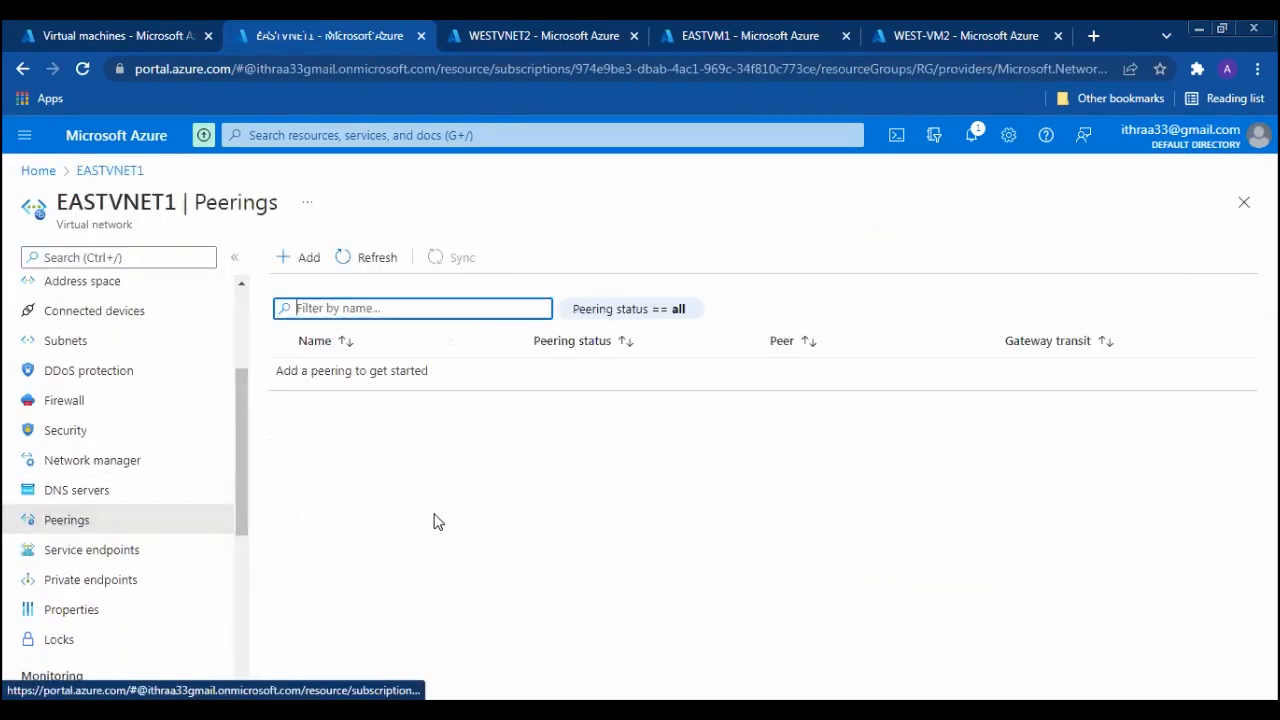
{"action": "left_click", "coordinate": [304, 262]}
{"action": "left_click", "coordinate": [225, 405]}
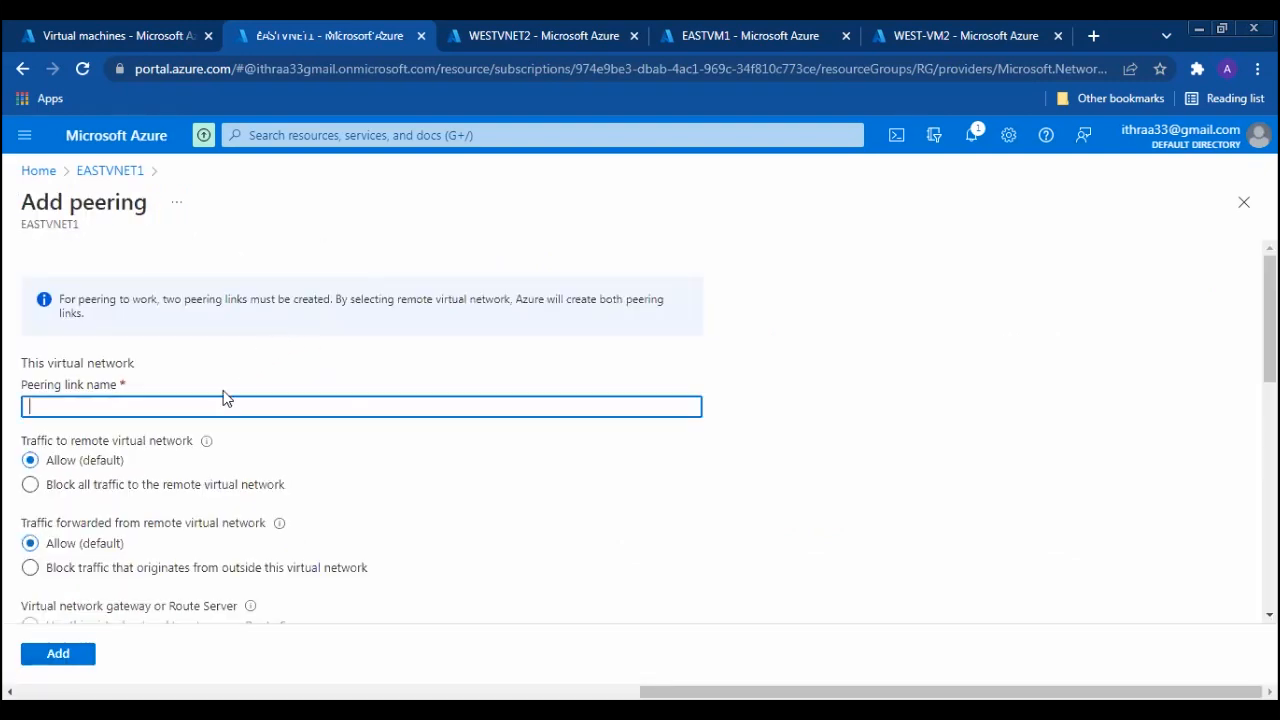
{"action": "key", "text": "ctrl+v"}
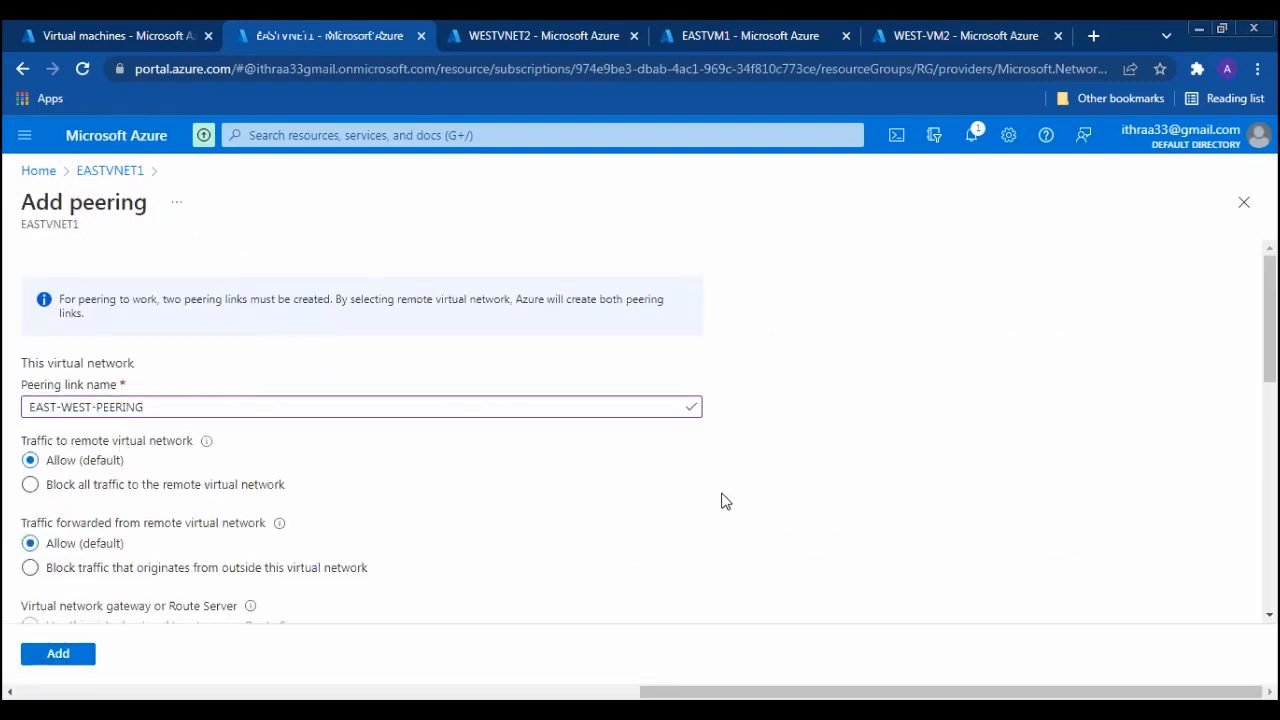
Set the remote virtual network's peering link name to EAST-WEST-PEERING.
{"action": "scroll", "coordinate": [725, 500], "scroll_direction": "down", "scroll_amount": 3}
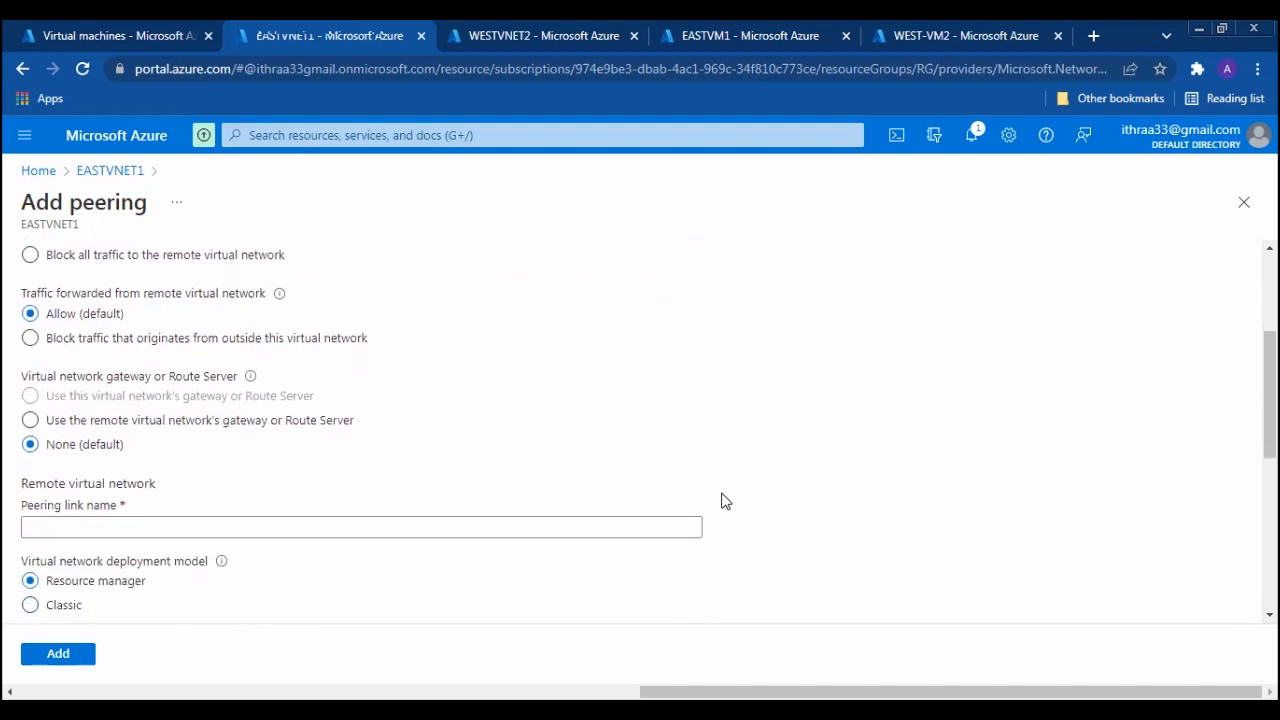
{"action": "scroll", "coordinate": [725, 500], "scroll_direction": "down", "scroll_amount": 1}
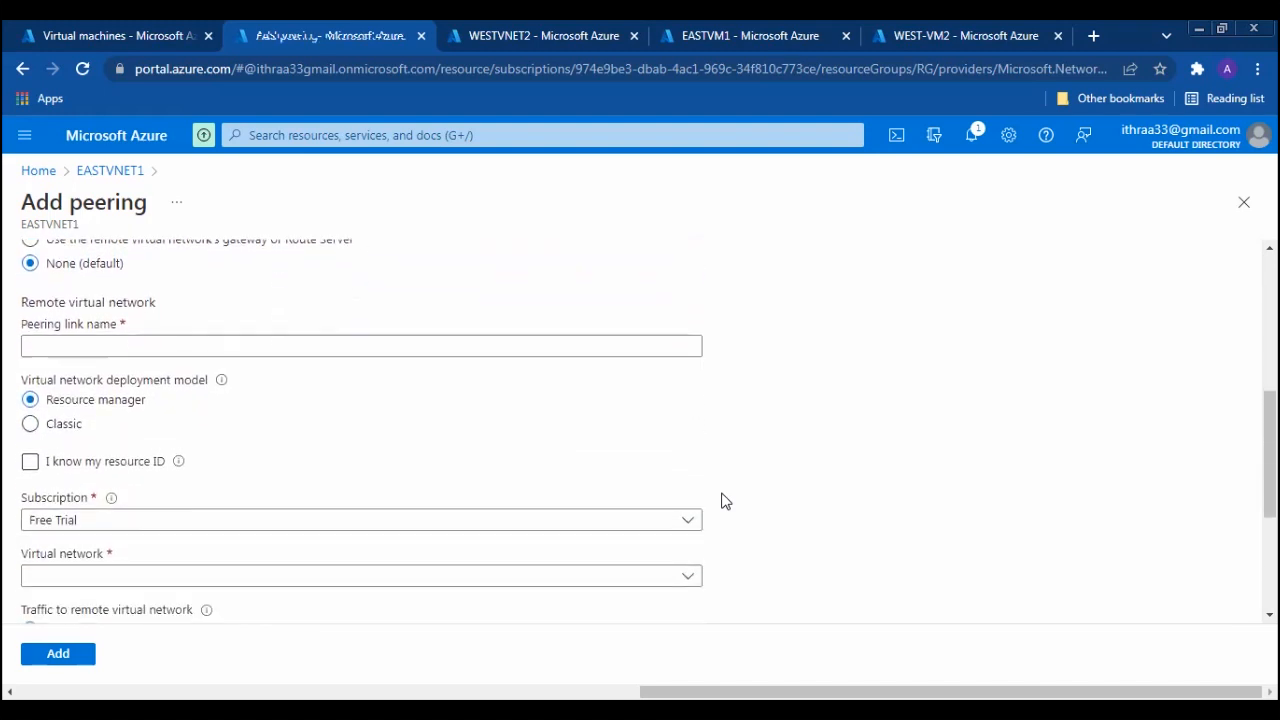
{"action": "left_click", "coordinate": [99, 344]}
{"action": "key", "text": "ctrl+v"}
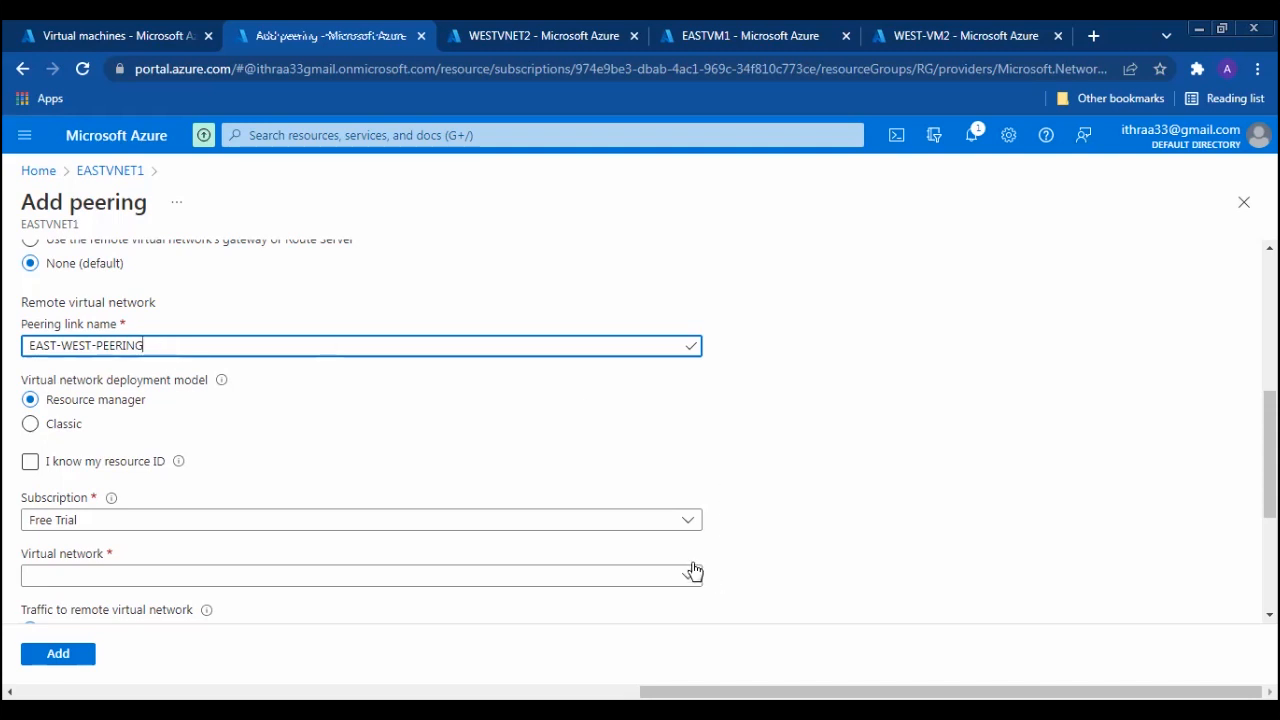
Select WESTVNET2 as the remote virtual network, keep the default traffic and gateway settings, and add the peering.
{"action": "scroll", "coordinate": [769, 576], "scroll_direction": "down", "scroll_amount": 2}
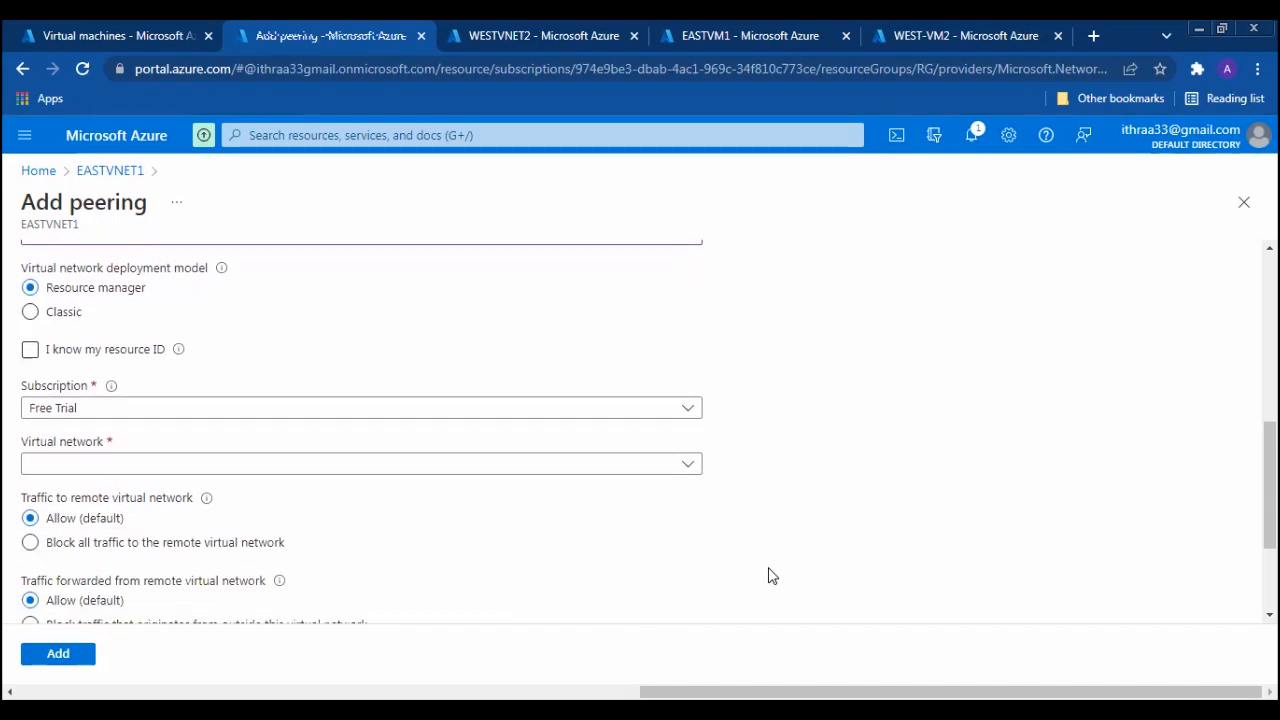
{"action": "left_click", "coordinate": [688, 465]}
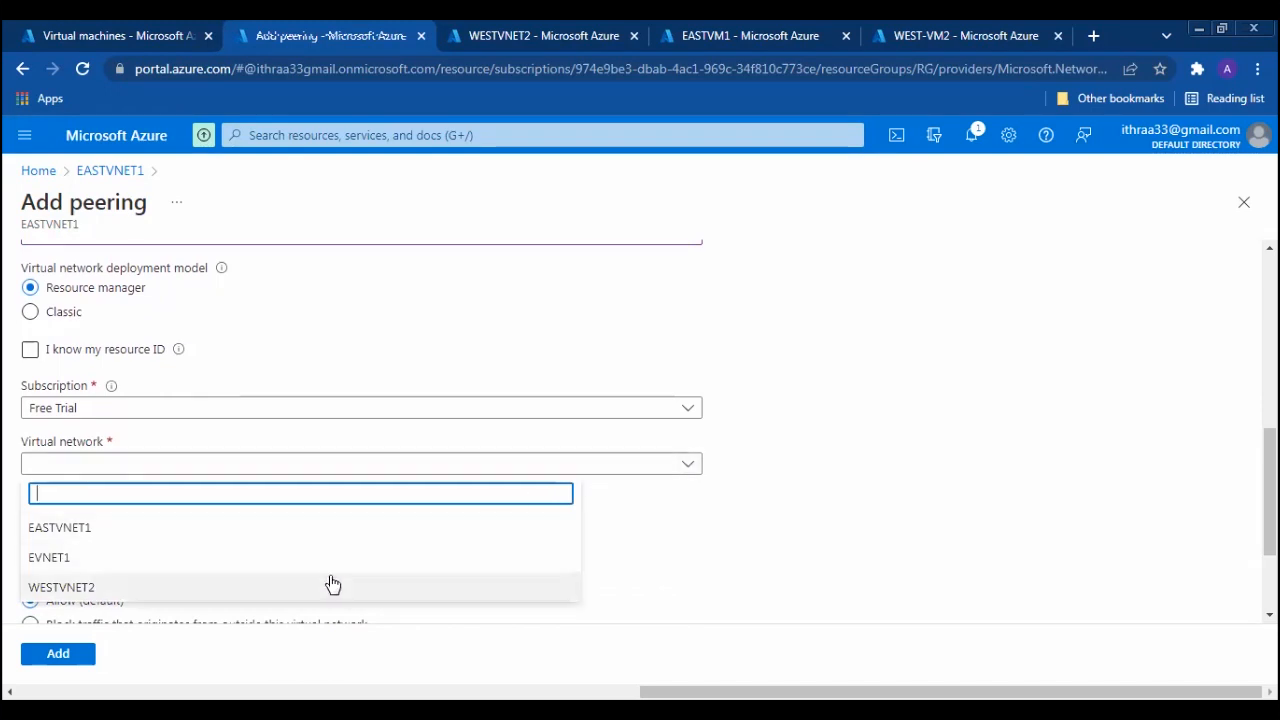
{"action": "left_click", "coordinate": [90, 588]}
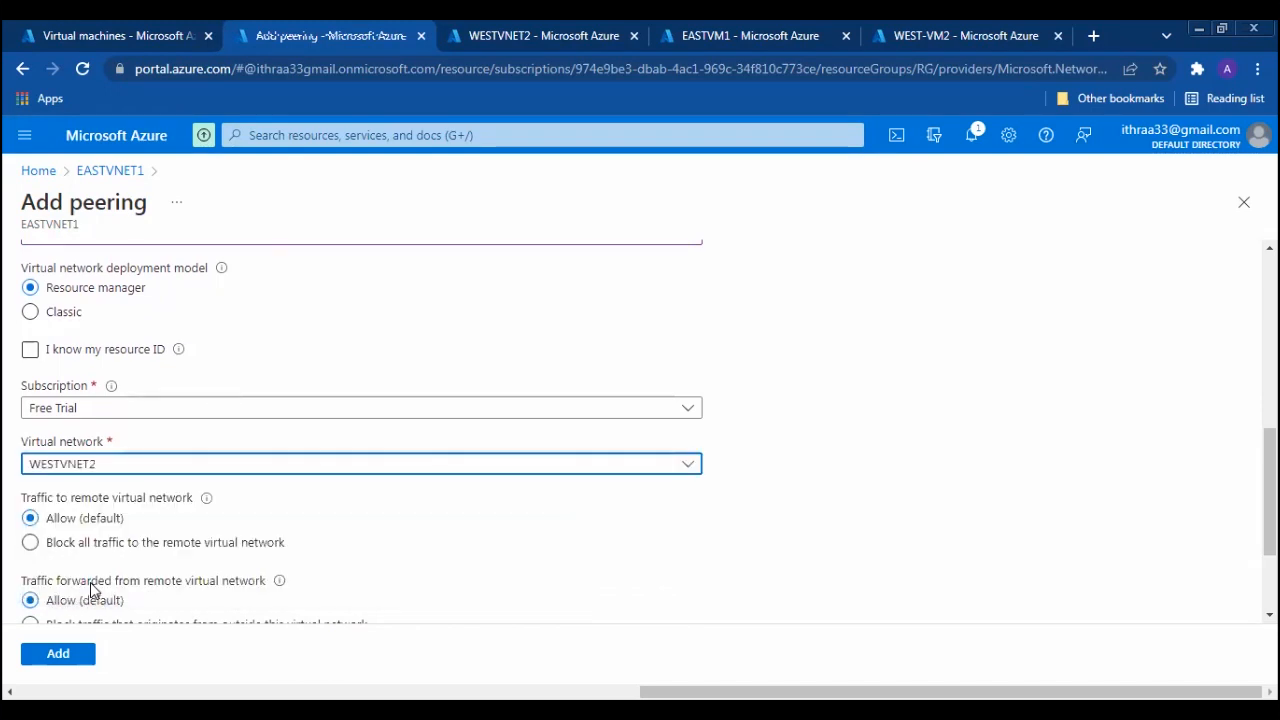
{"action": "scroll", "coordinate": [705, 575], "scroll_direction": "down", "scroll_amount": 3}
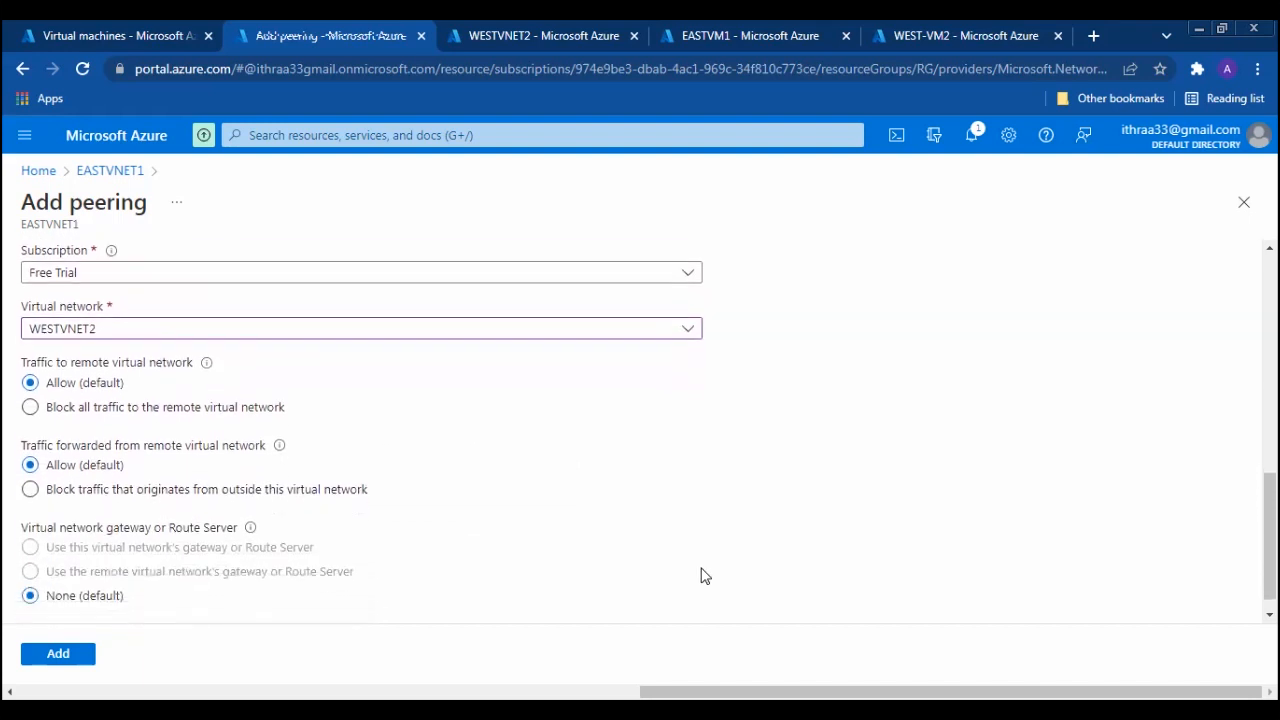
{"action": "left_click", "coordinate": [64, 660]}
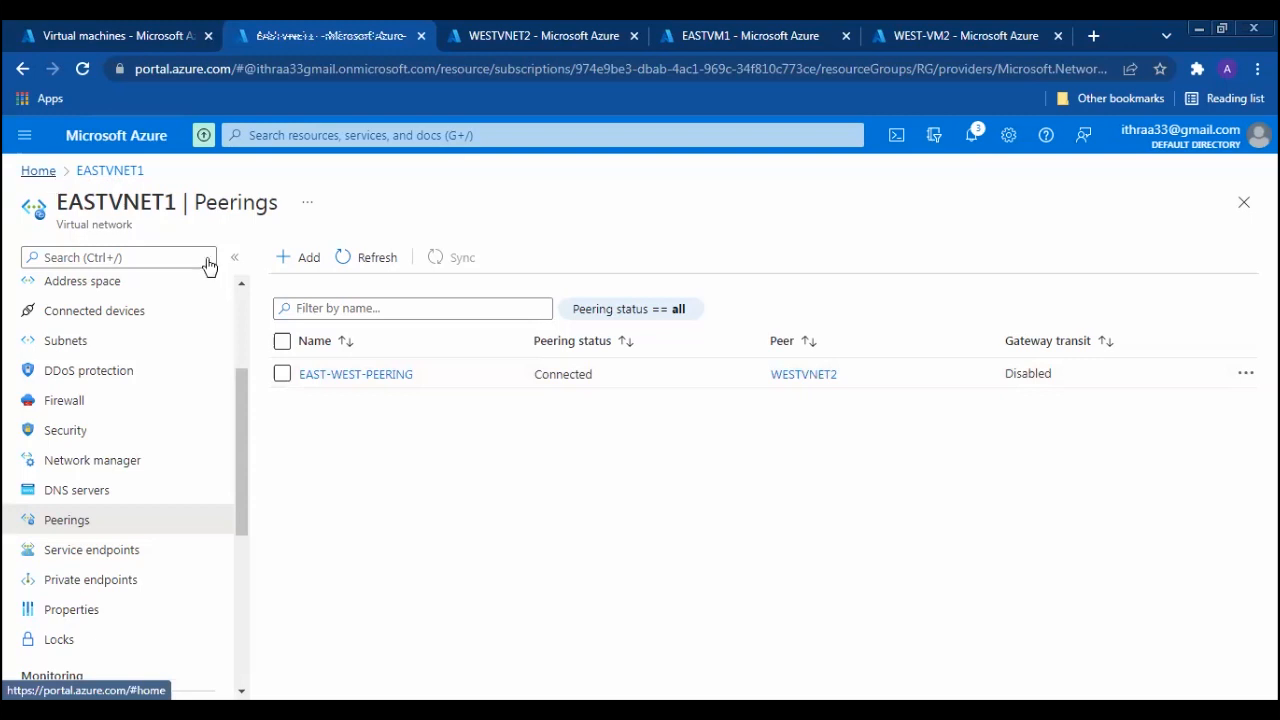
Open the peerings of virtual network WESTVNET2 to check the status of its EAST-WEST-PEERING link.
{"action": "left_click", "coordinate": [25, 135]}
{"action": "left_click", "coordinate": [214, 491]}
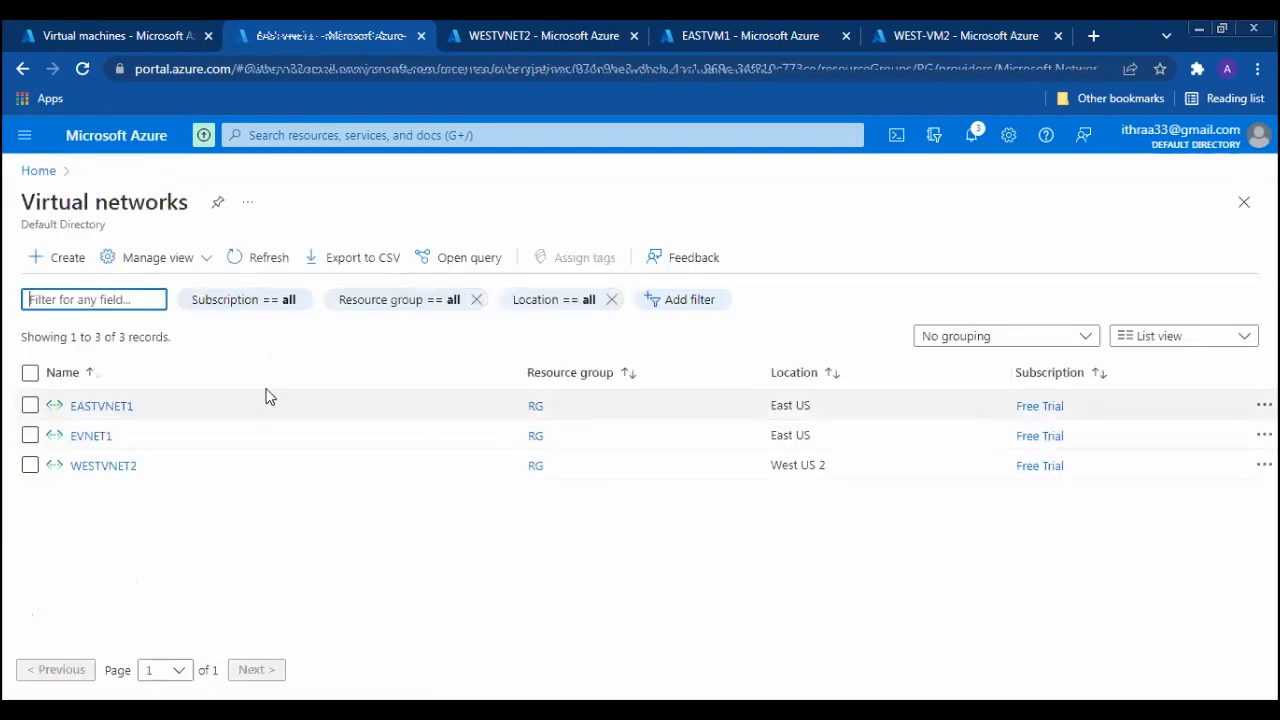
{"action": "left_click", "coordinate": [114, 467]}
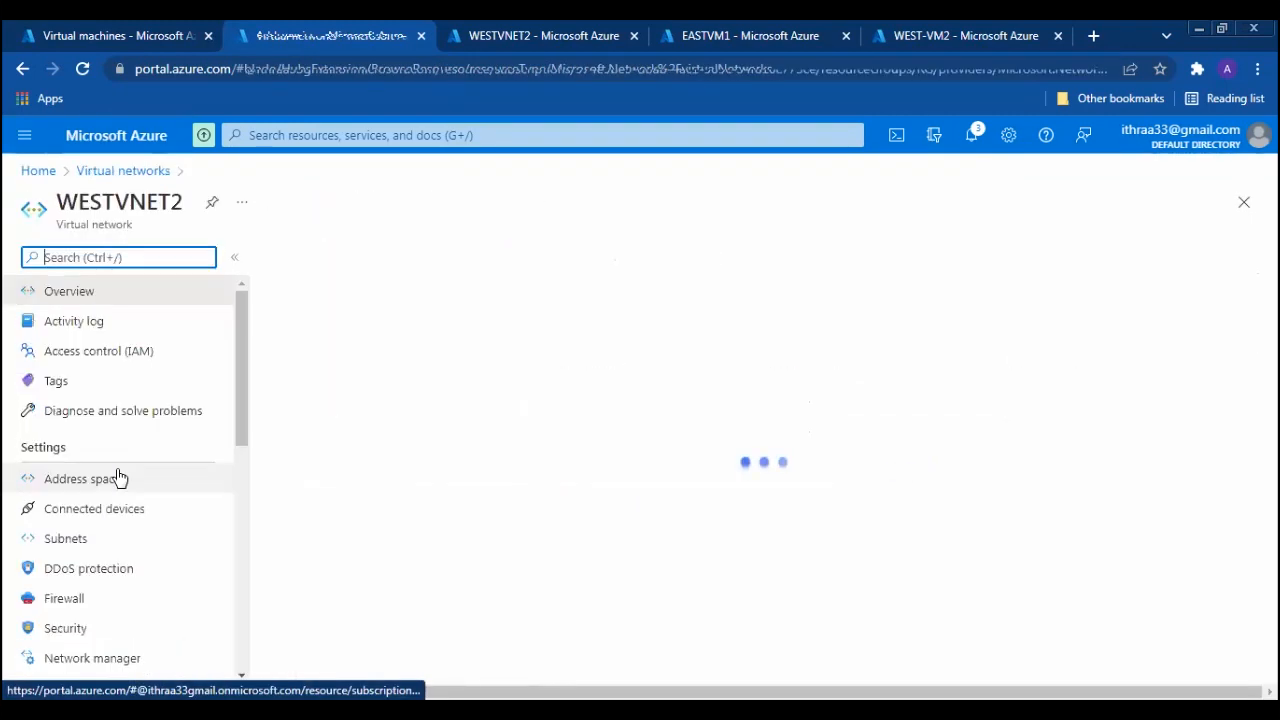
{"action": "left_click_drag", "start_coordinate": [238, 411], "coordinate": [241, 518]}
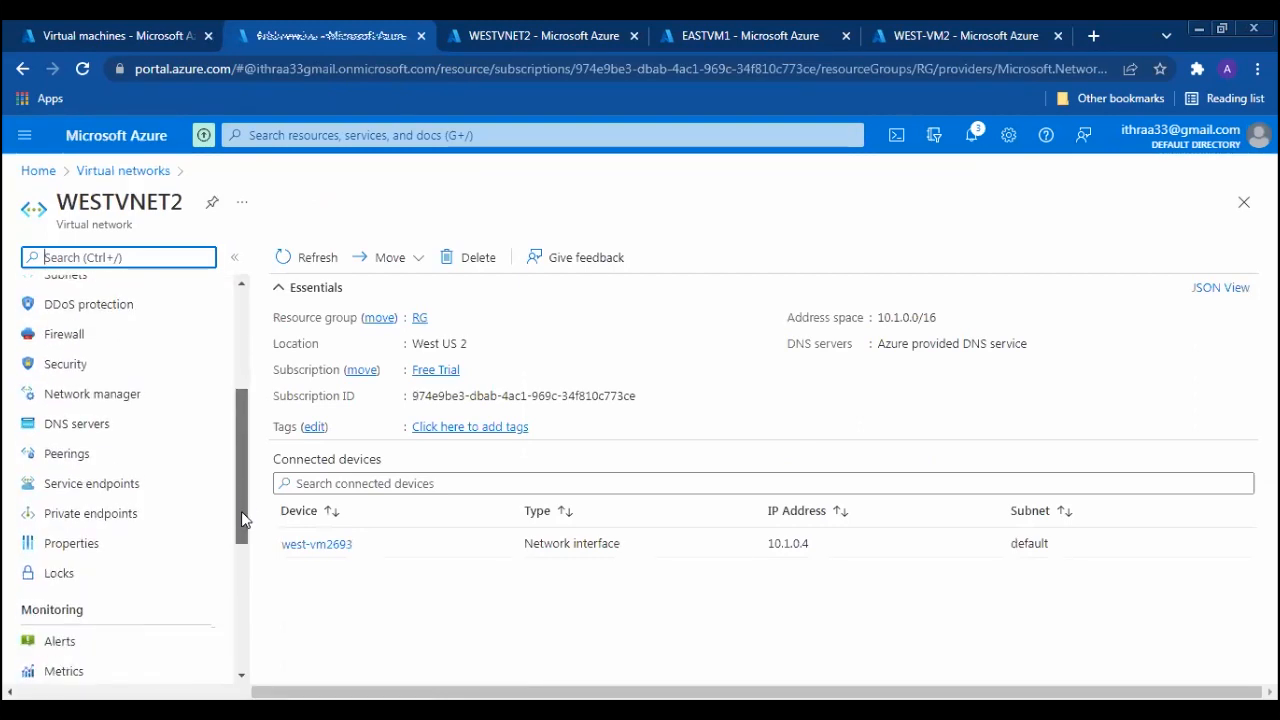
{"action": "left_click", "coordinate": [99, 458]}
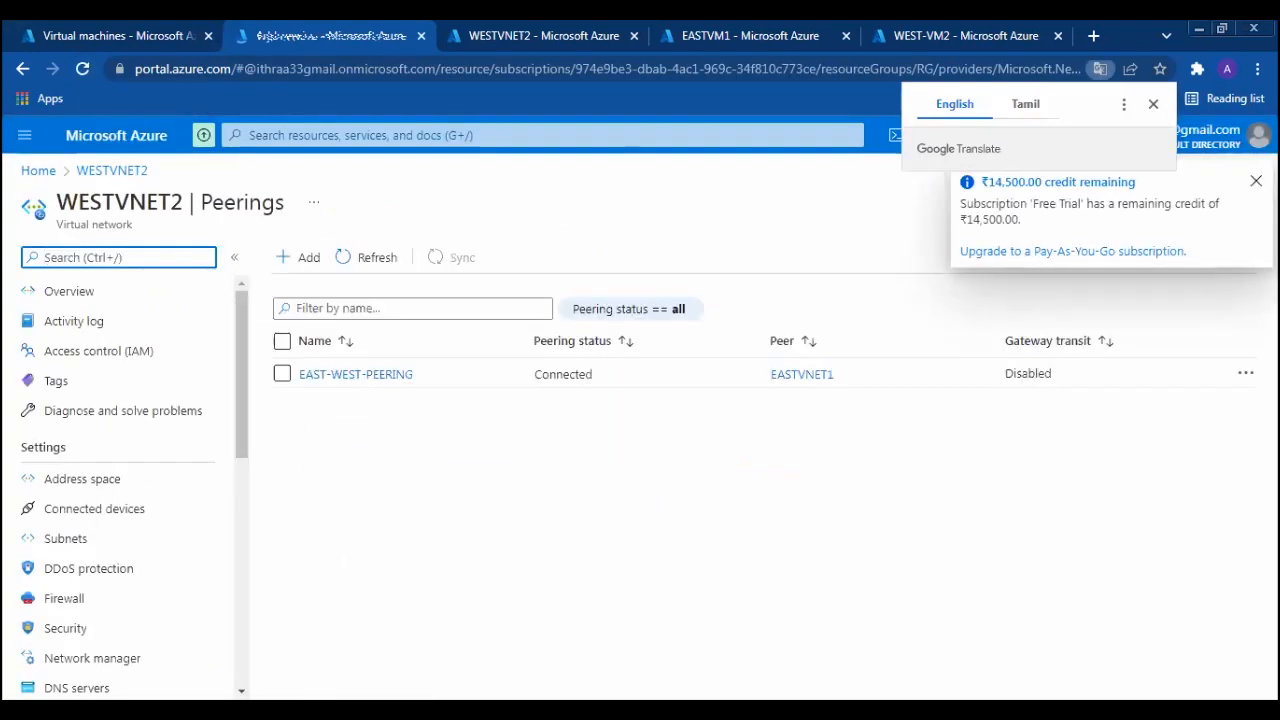
{"action": "left_click", "coordinate": [1256, 181]}
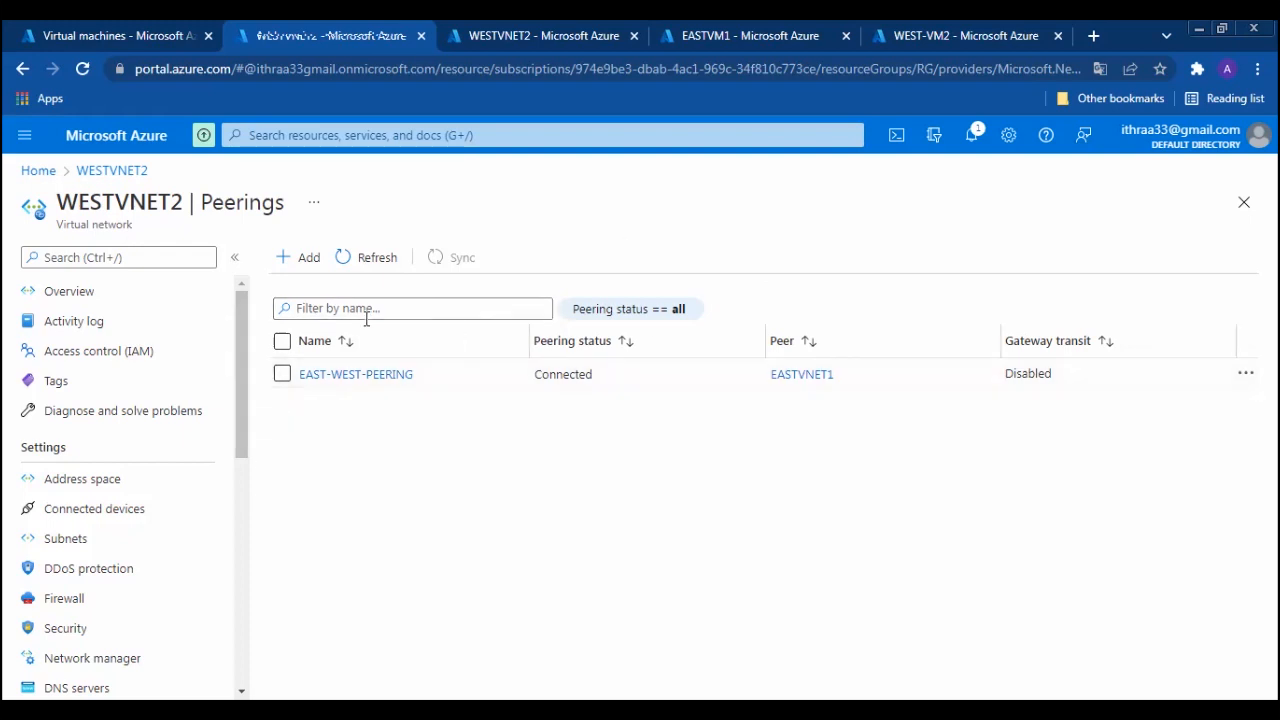
Close the unneeded virtual machines browser tab and bring up the networking properties of virtual machine EASTVM1.
{"action": "left_click", "coordinate": [207, 35]}
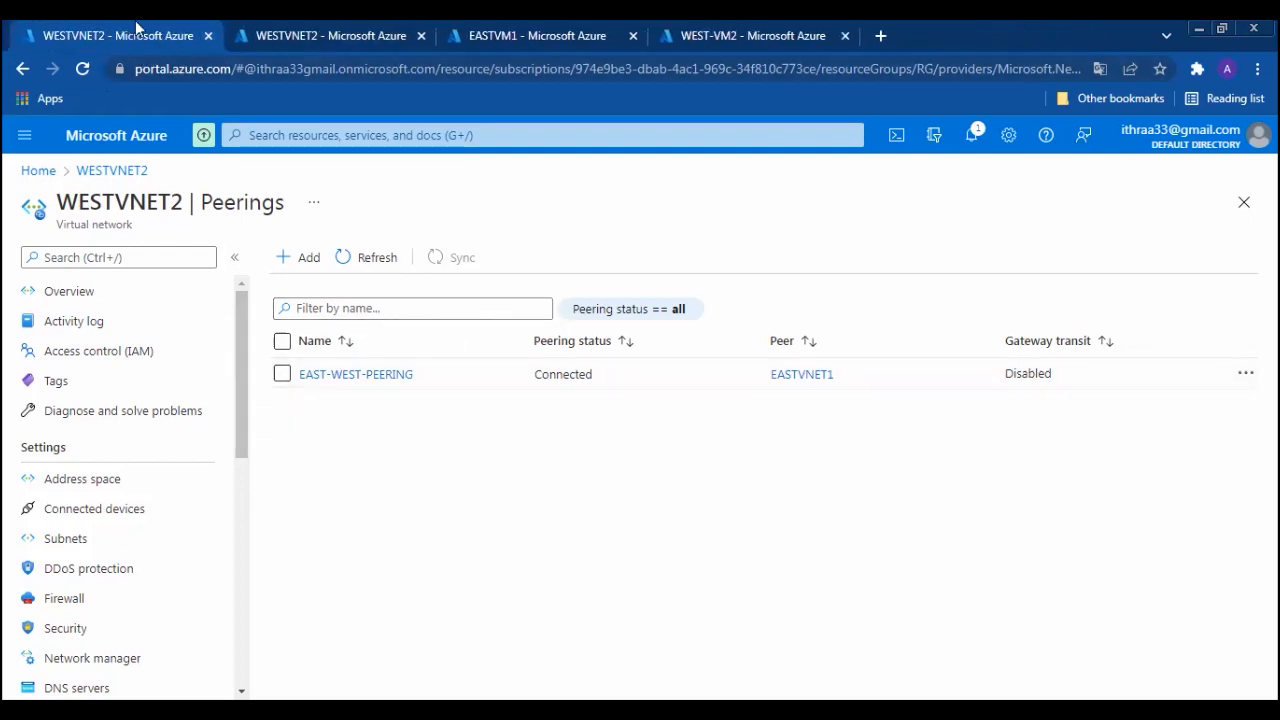
{"action": "left_click", "coordinate": [182, 70]}
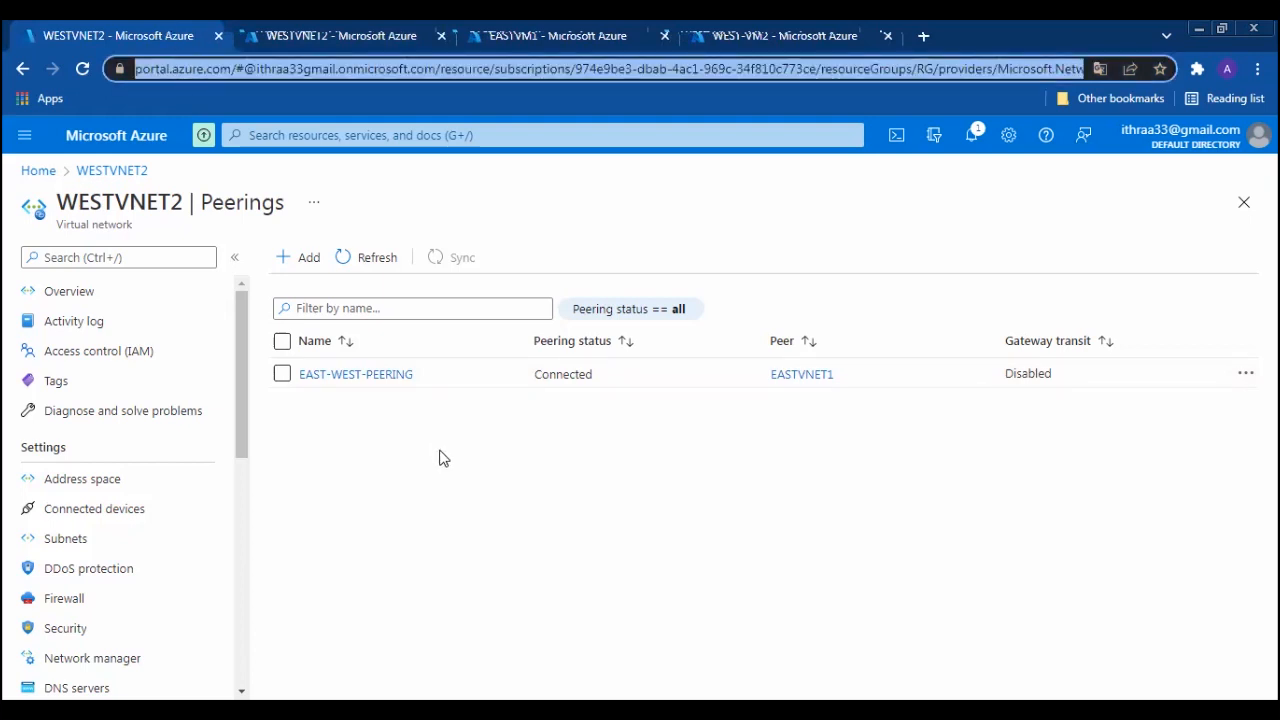
{"action": "left_click", "coordinate": [45, 172]}
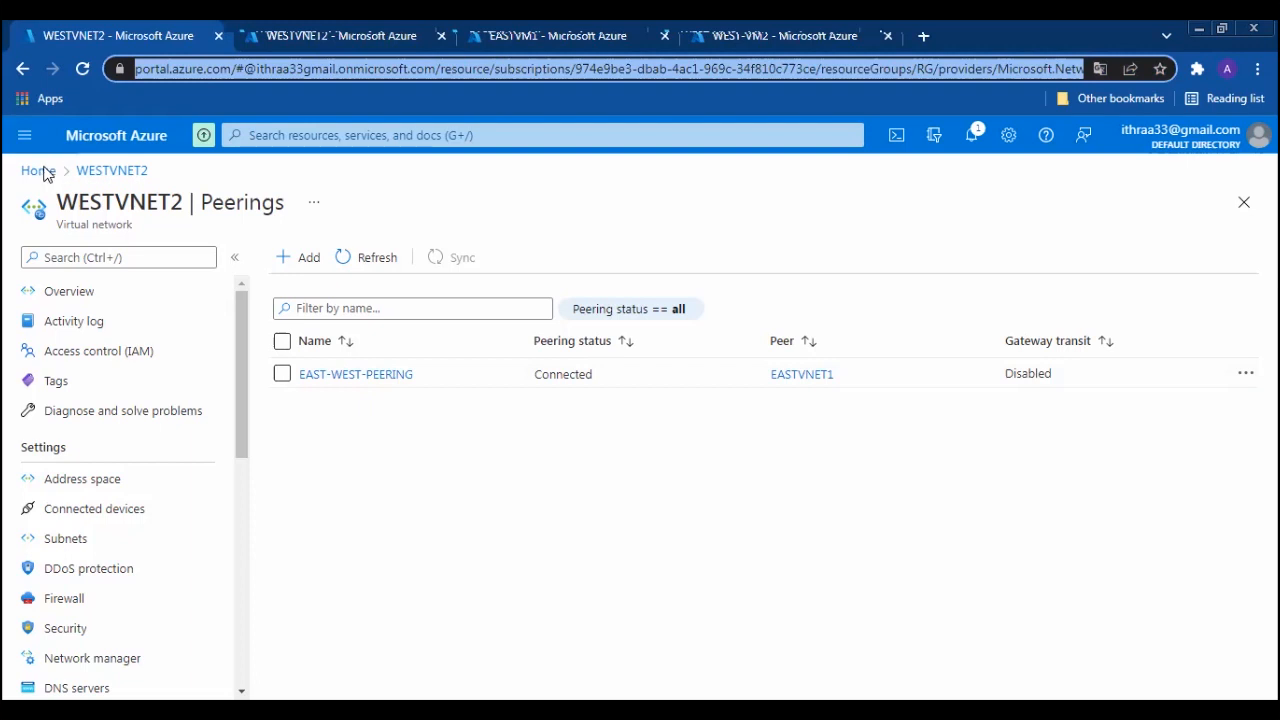
{"action": "left_click", "coordinate": [362, 247]}
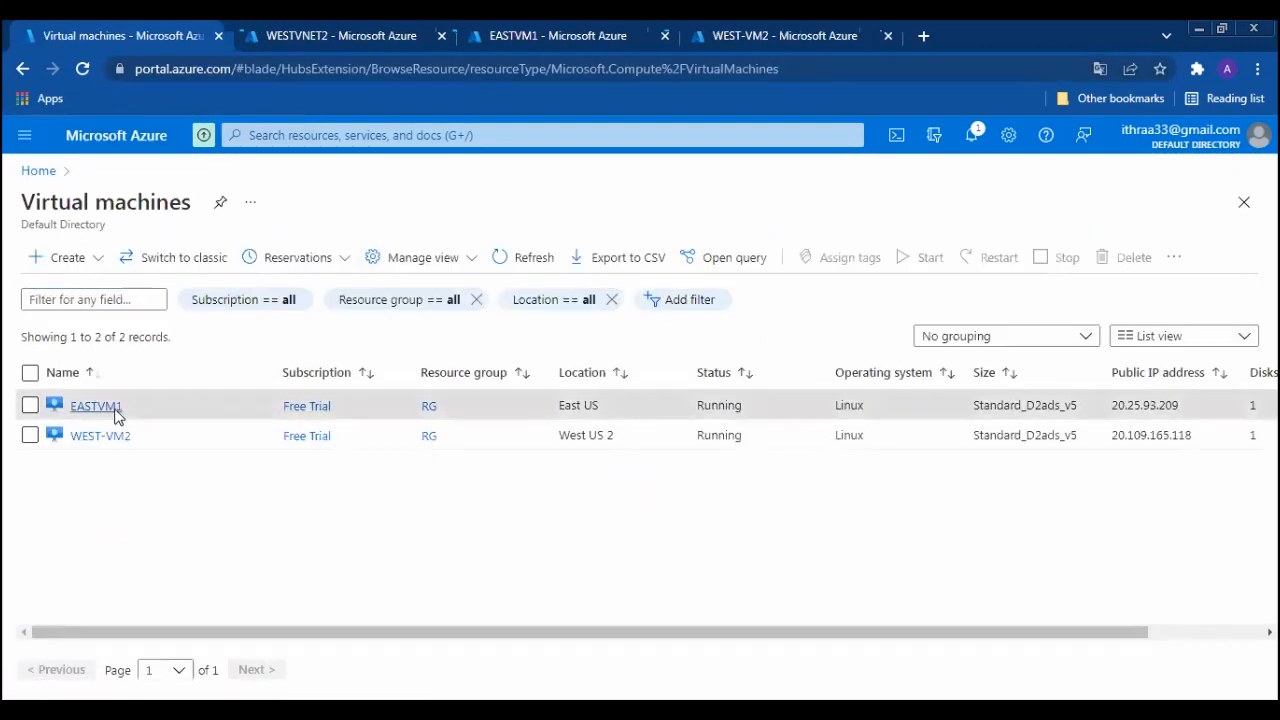
{"action": "left_click", "coordinate": [100, 407]}
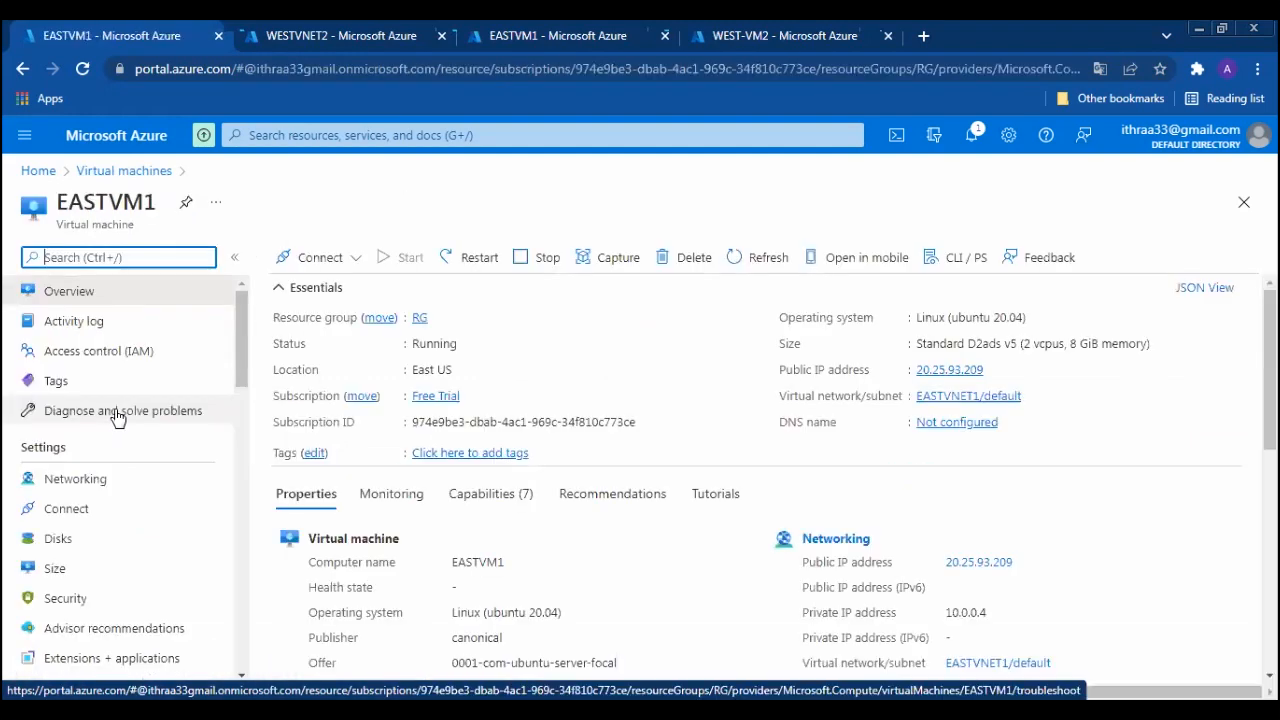
{"action": "scroll", "coordinate": [773, 478], "scroll_direction": "down", "scroll_amount": 1}
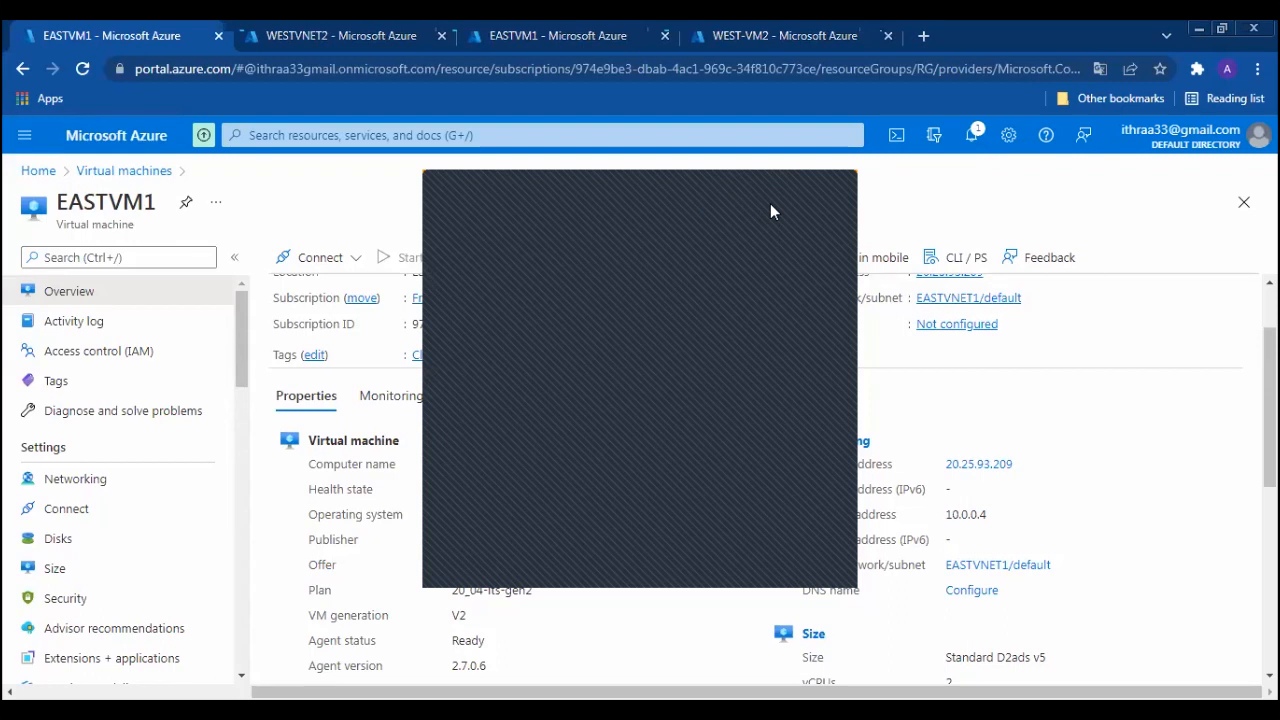
Open a PuTTY SSH session to EASTVM1's public IP address 20.25.93.209 on port 22 and accept its host key.
{"action": "left_click_drag", "start_coordinate": [770, 204], "coordinate": [802, 217]}
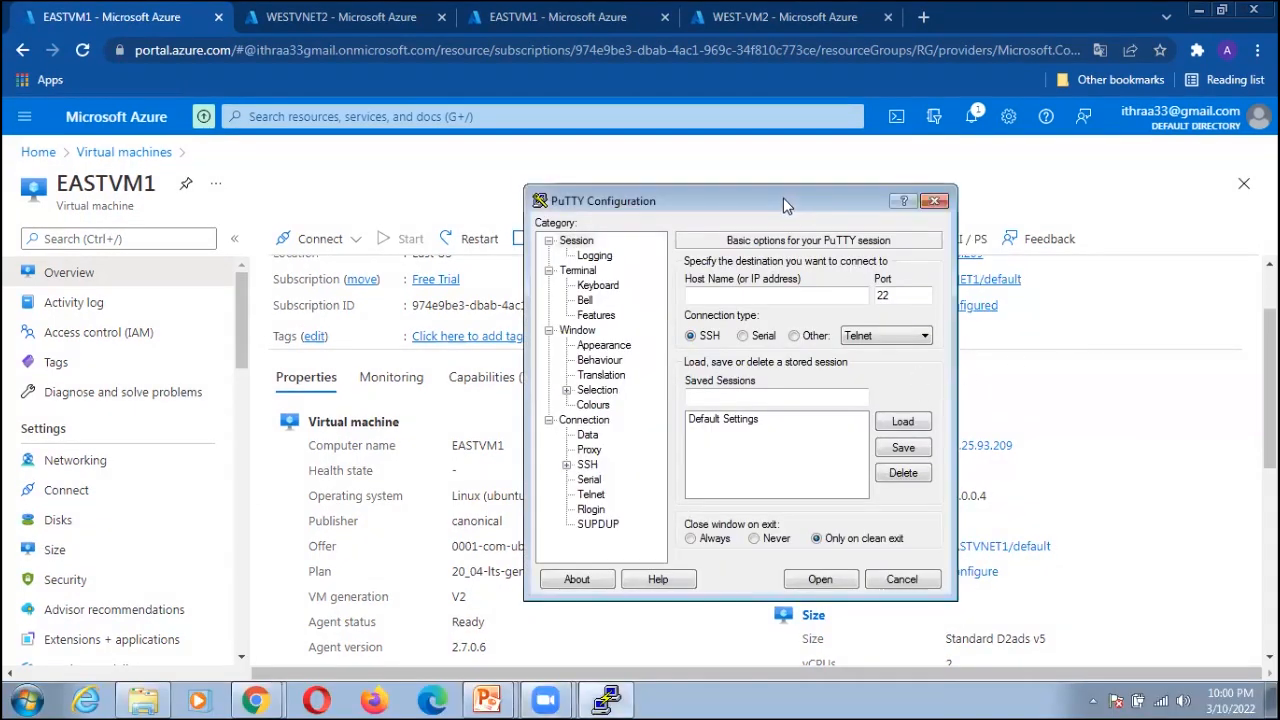
{"action": "left_click_drag", "start_coordinate": [787, 205], "coordinate": [650, 205]}
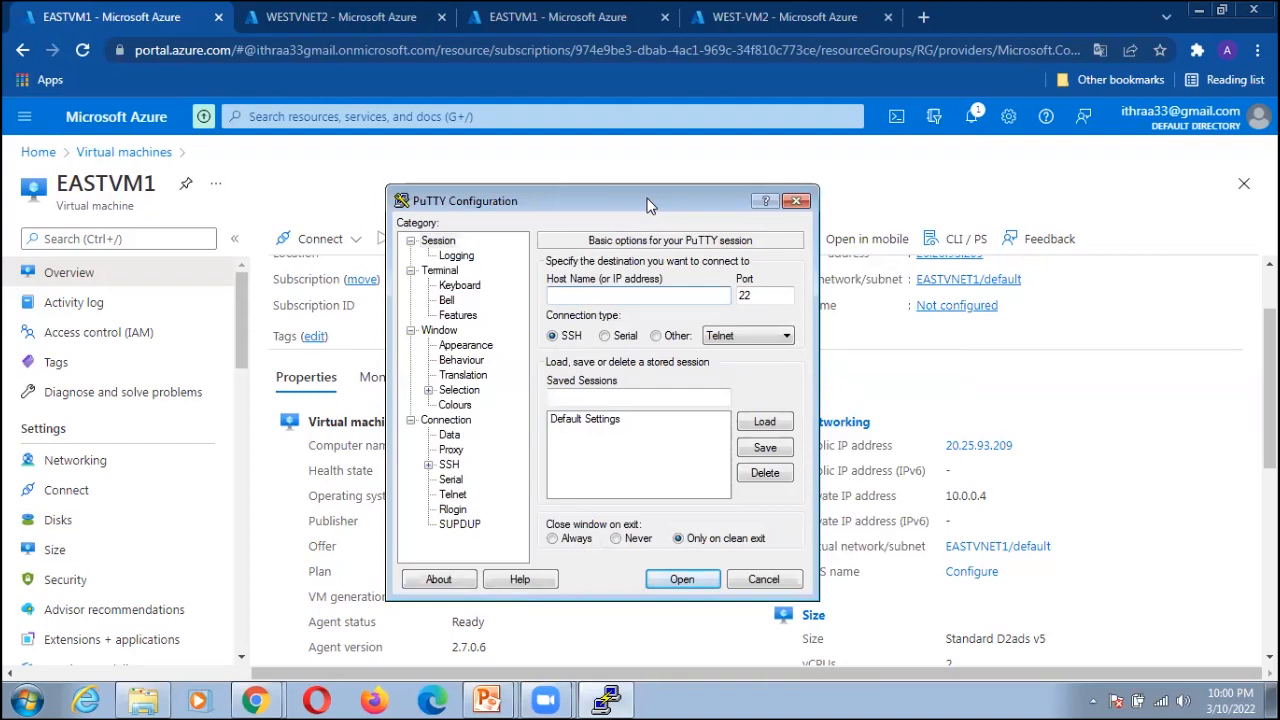
{"action": "left_click_drag", "start_coordinate": [648, 200], "coordinate": [520, 226]}
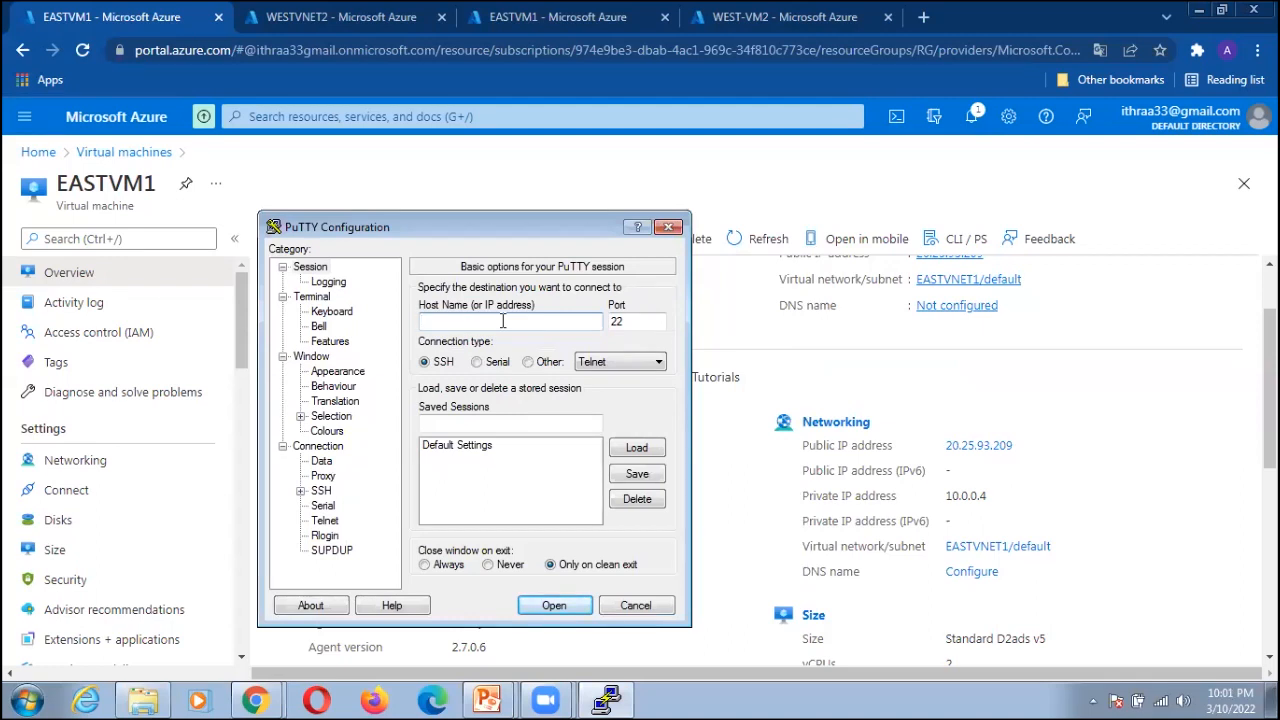
{"action": "type", "text": "20.25.93.209"}
{"action": "left_click", "coordinate": [556, 604]}
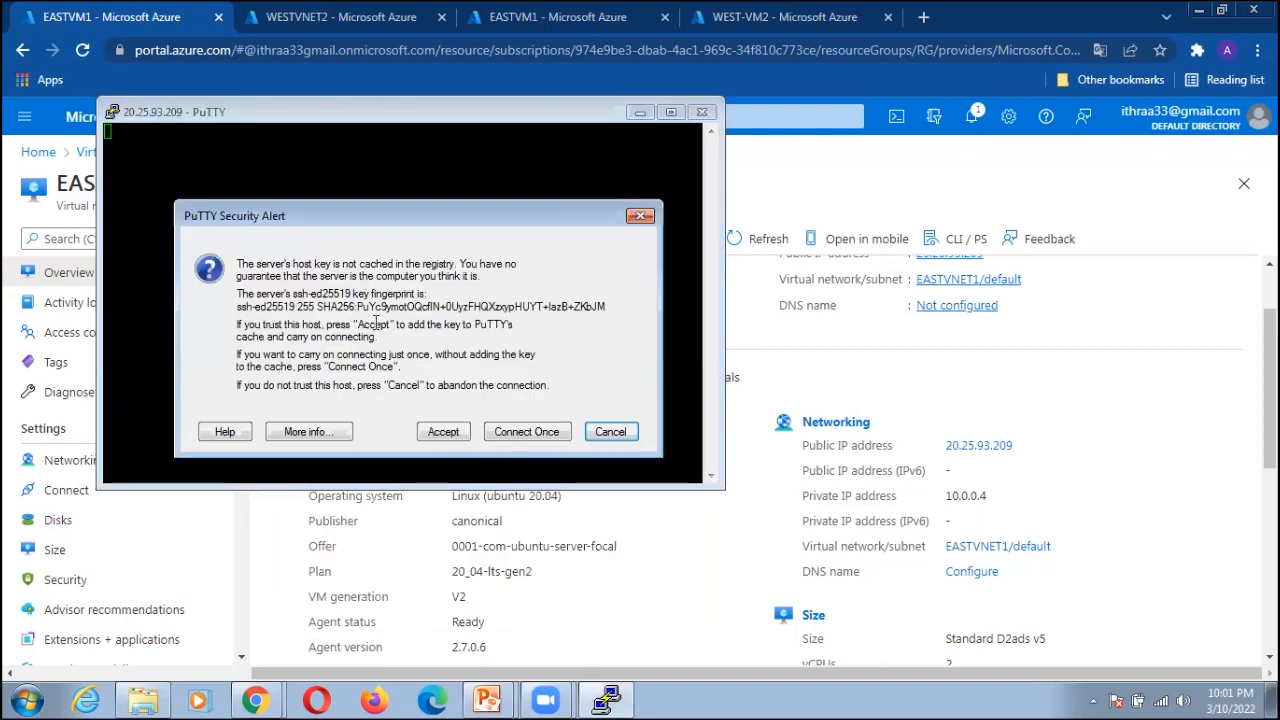
{"action": "left_click", "coordinate": [440, 430]}
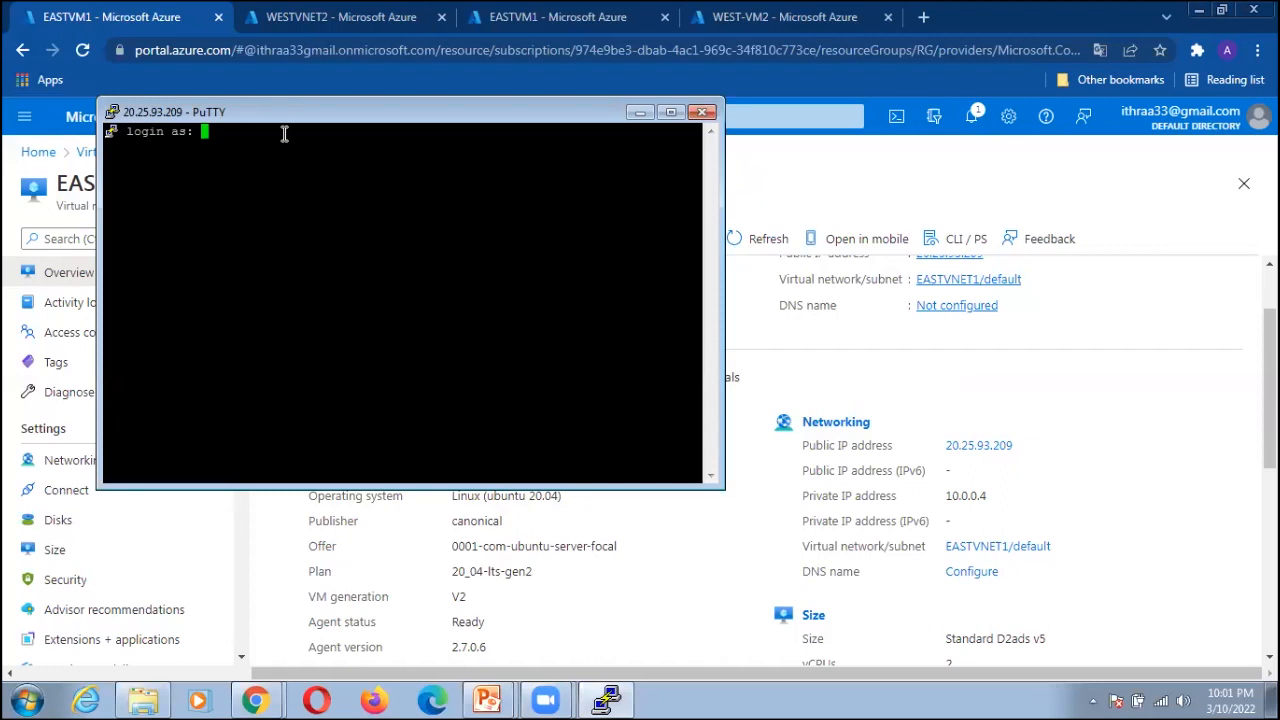
Log in to EASTVM1 as RTI with the account password.
{"action": "type", "text": "RTI"}
{"action": "key", "text": "Return"}
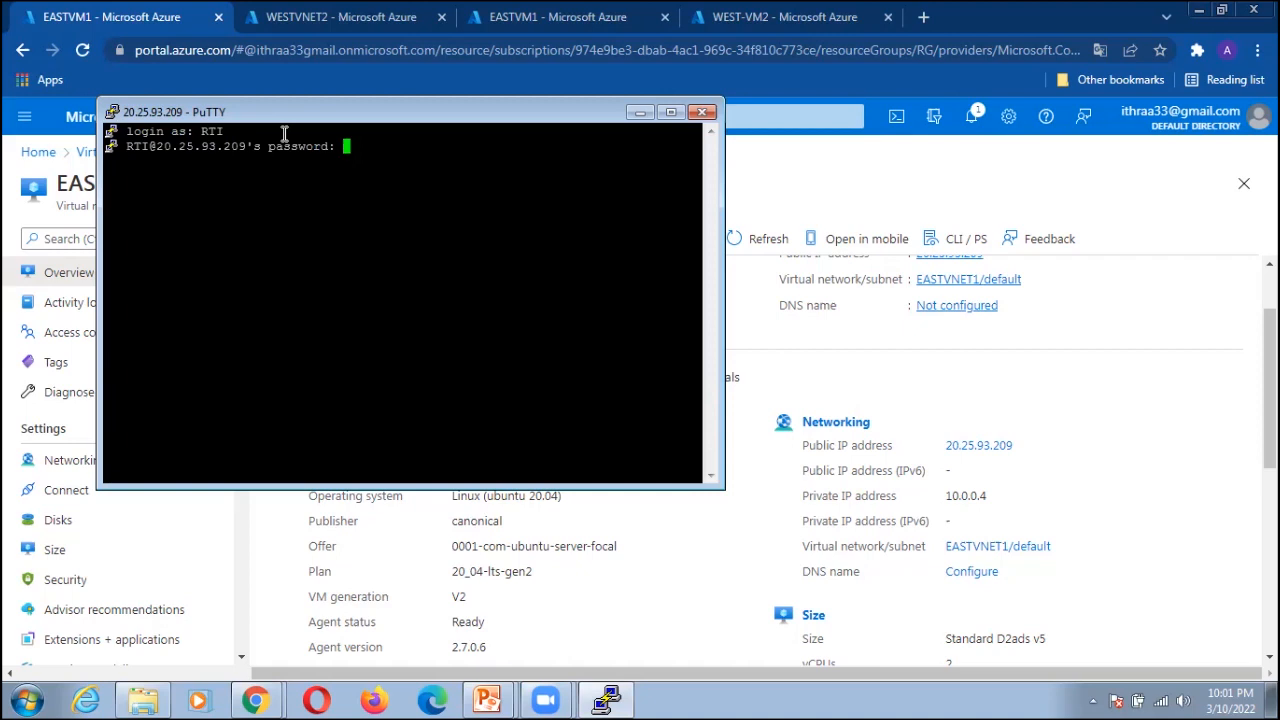
{"action": "key", "text": "Return"}
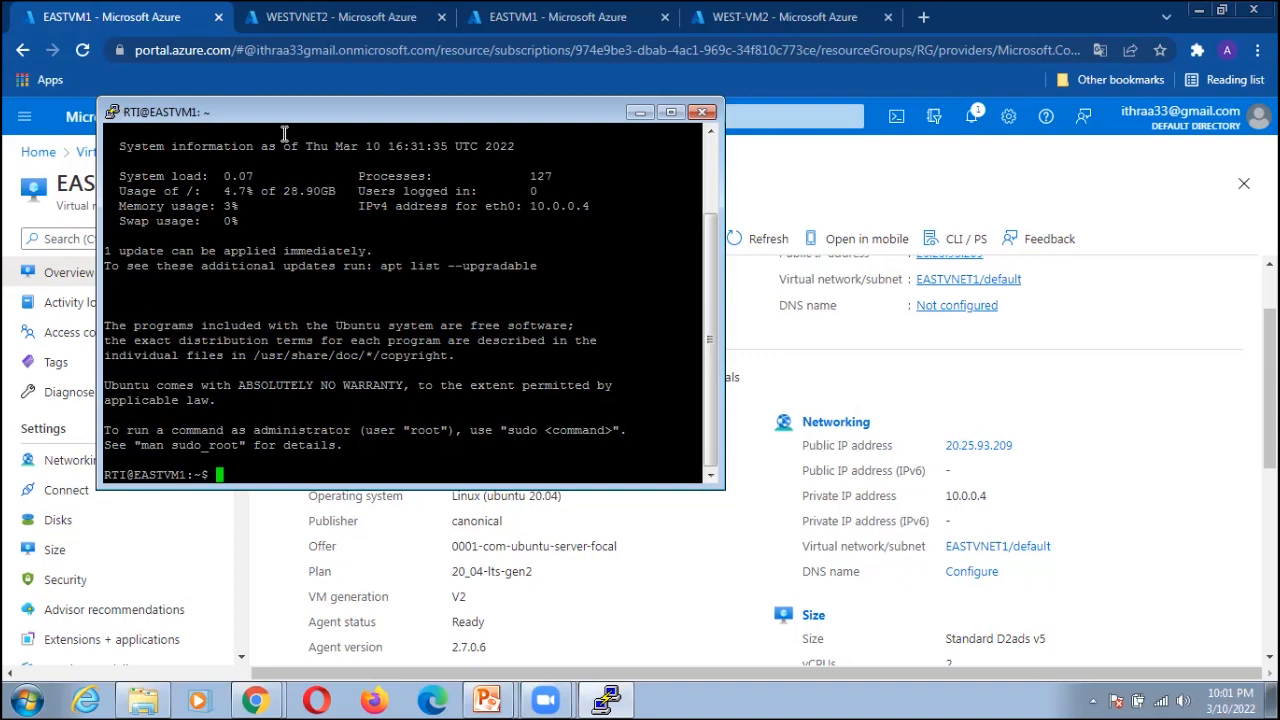
{"action": "type", "text": "10.1.0.4"}
{"action": "key", "text": "Left"}
{"action": "key", "text": "Left"}
{"action": "key", "text": "Left"}
{"action": "key", "text": "Left"}
{"action": "key", "text": "Left"}
{"action": "key", "text": "Left"}
{"action": "key", "text": "Left"}
{"action": "key", "text": "Left"}
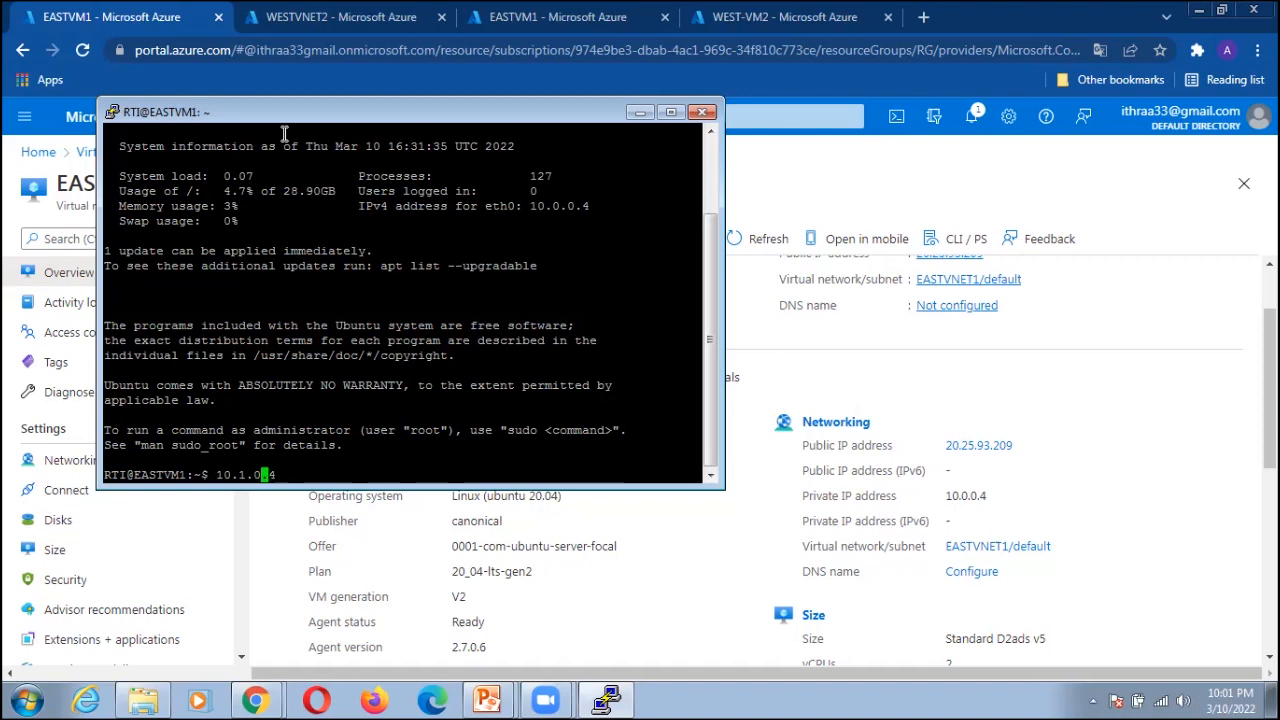
{"action": "key", "text": "Right"}
{"action": "key", "text": "Right"}
{"action": "key", "text": "Right"}
{"action": "key", "text": "Right"}
{"action": "key", "text": "Right"}
{"action": "key", "text": "Right"}
{"action": "key", "text": "Right"}
{"action": "key", "text": "Right"}
{"action": "key", "text": "BackSpace"}
{"action": "key", "text": "BackSpace"}
{"action": "key", "text": "BackSpace"}
{"action": "key", "text": "BackSpace"}
{"action": "key", "text": "BackSpace"}
{"action": "key", "text": "BackSpace"}
{"action": "key", "text": "BackSpace"}
{"action": "key", "text": "BackSpace"}
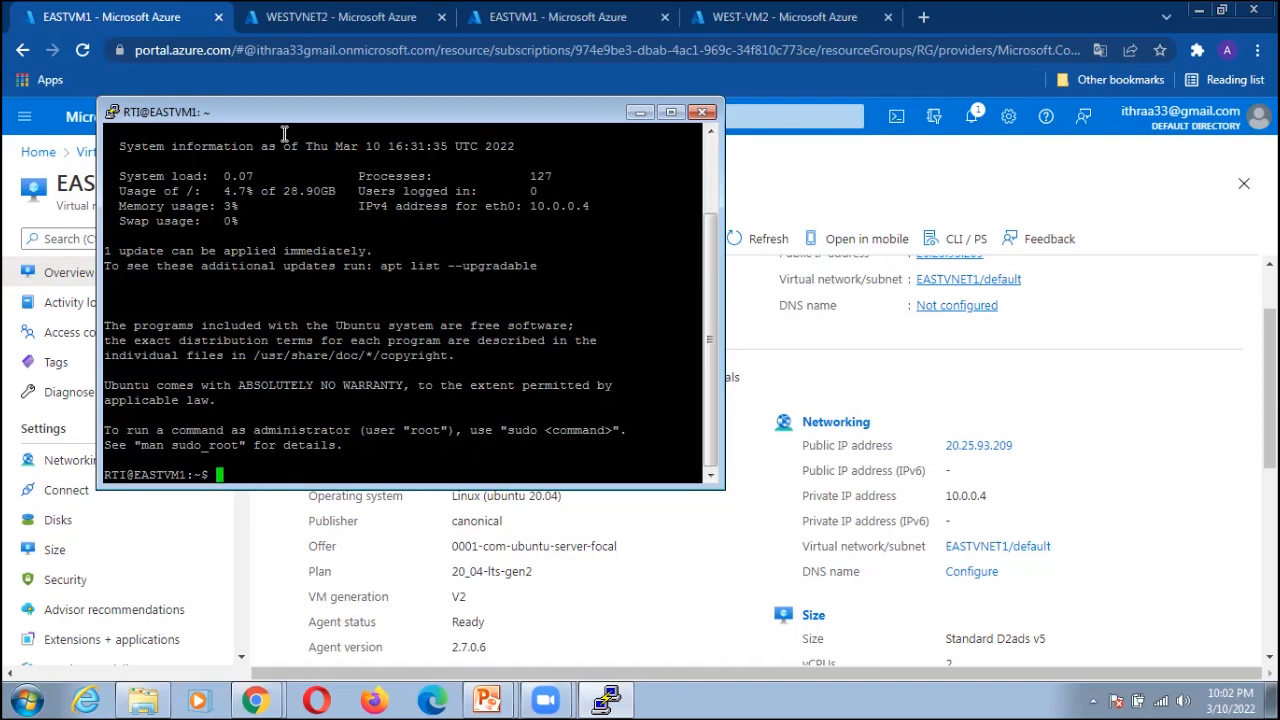
Ping WEST-VM2's private address 10.1.0.4 from the EASTVM1 terminal.
{"action": "type", "text": "ping 10.1.0.4"}
{"action": "key", "text": "Return"}
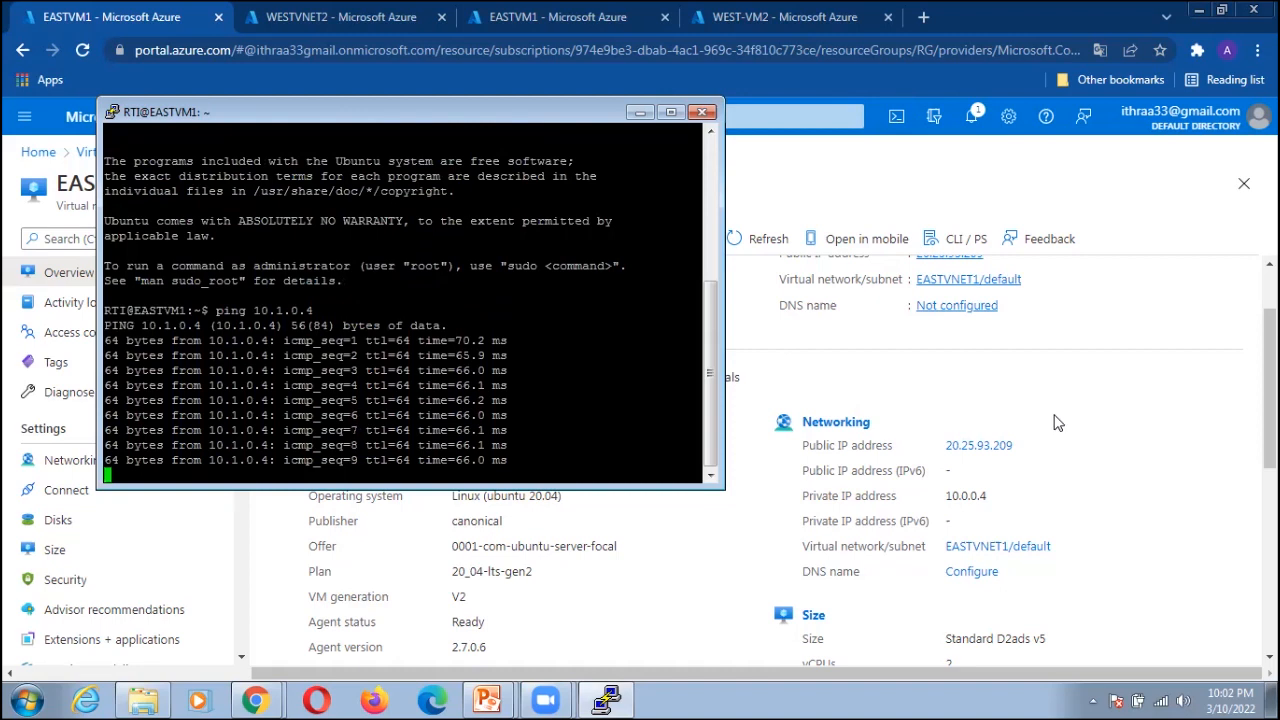
Return to the Azure portal and open the overview of virtual machine WEST-VM2.
{"action": "left_click", "coordinate": [34, 153]}
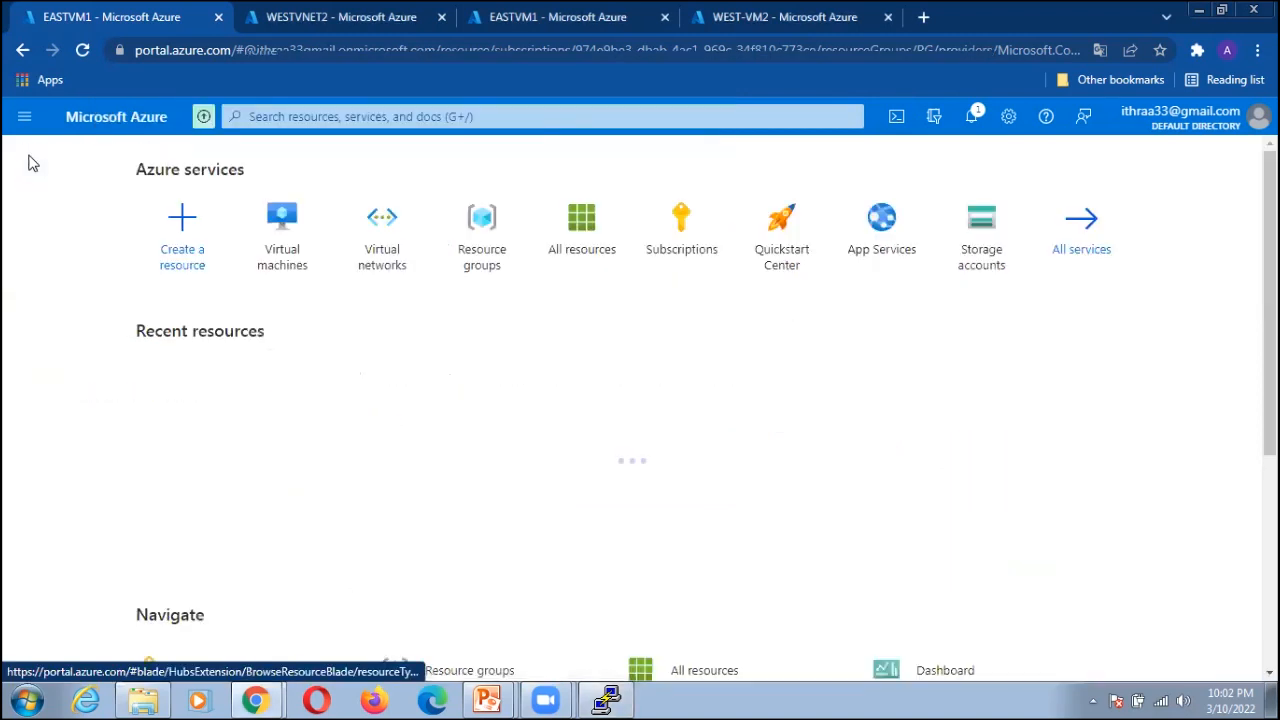
{"action": "left_click", "coordinate": [281, 260]}
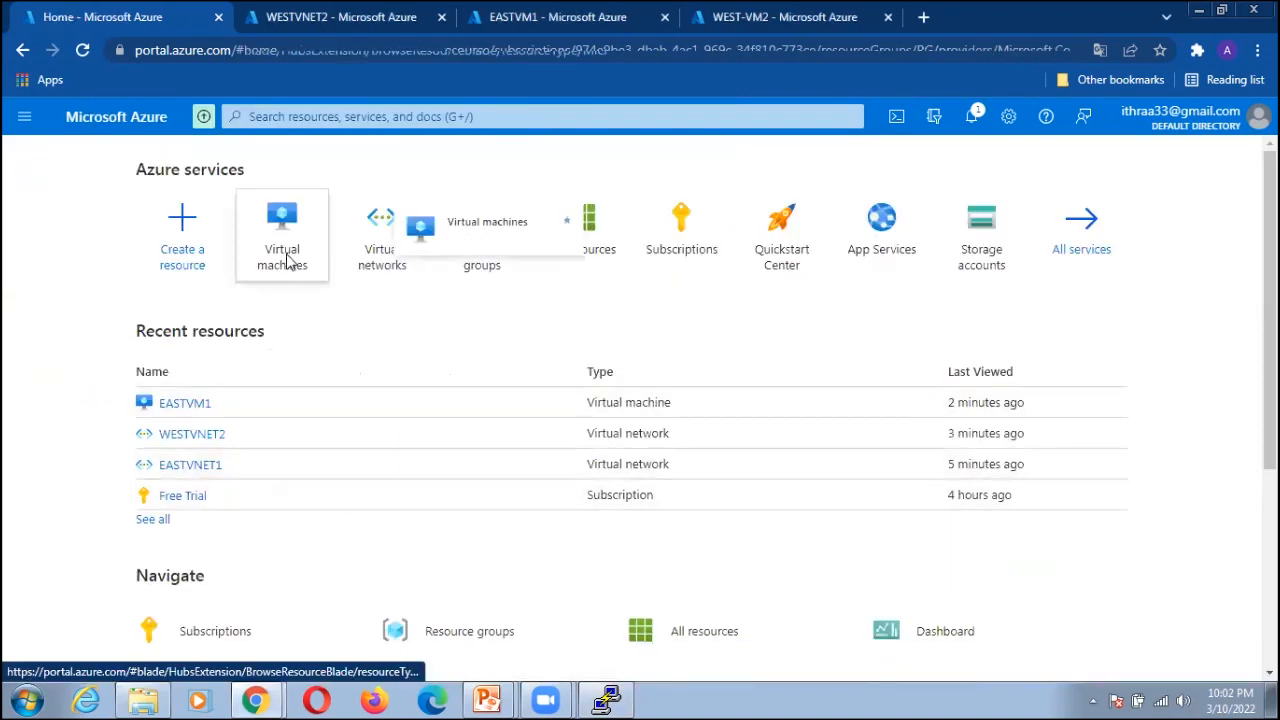
{"action": "left_click", "coordinate": [95, 417]}
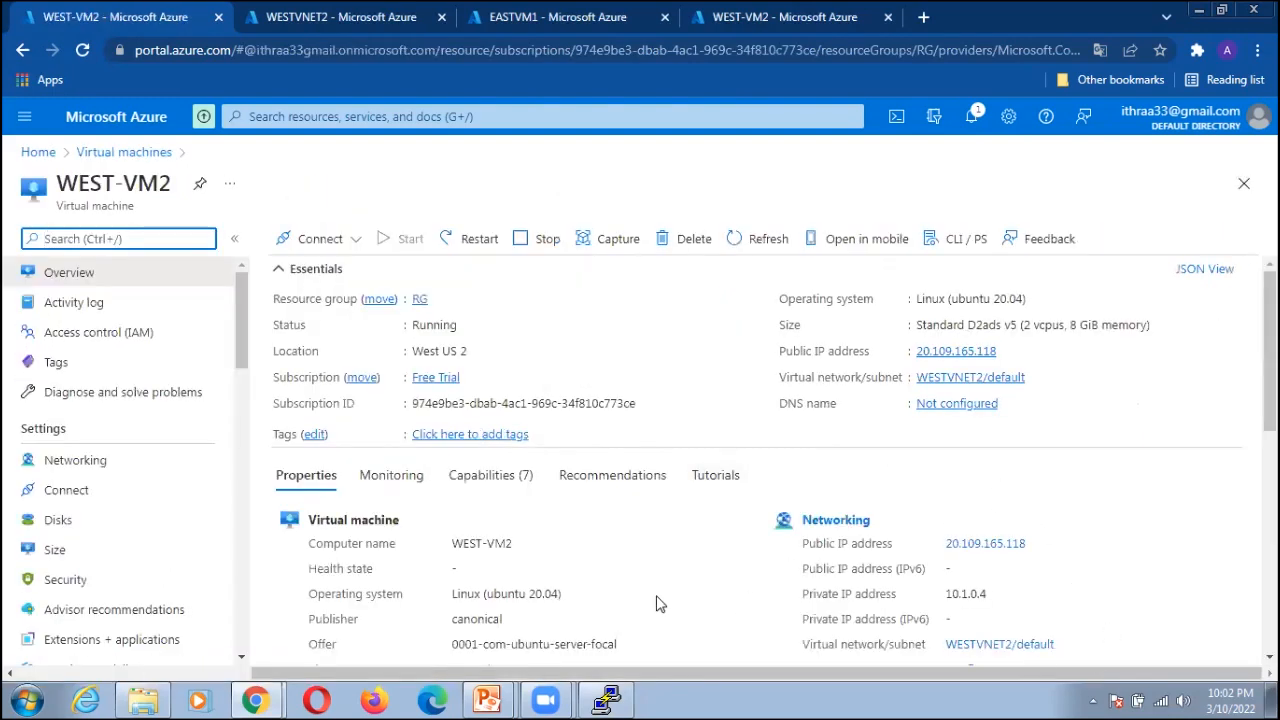
{"action": "left_click", "coordinate": [27, 700]}
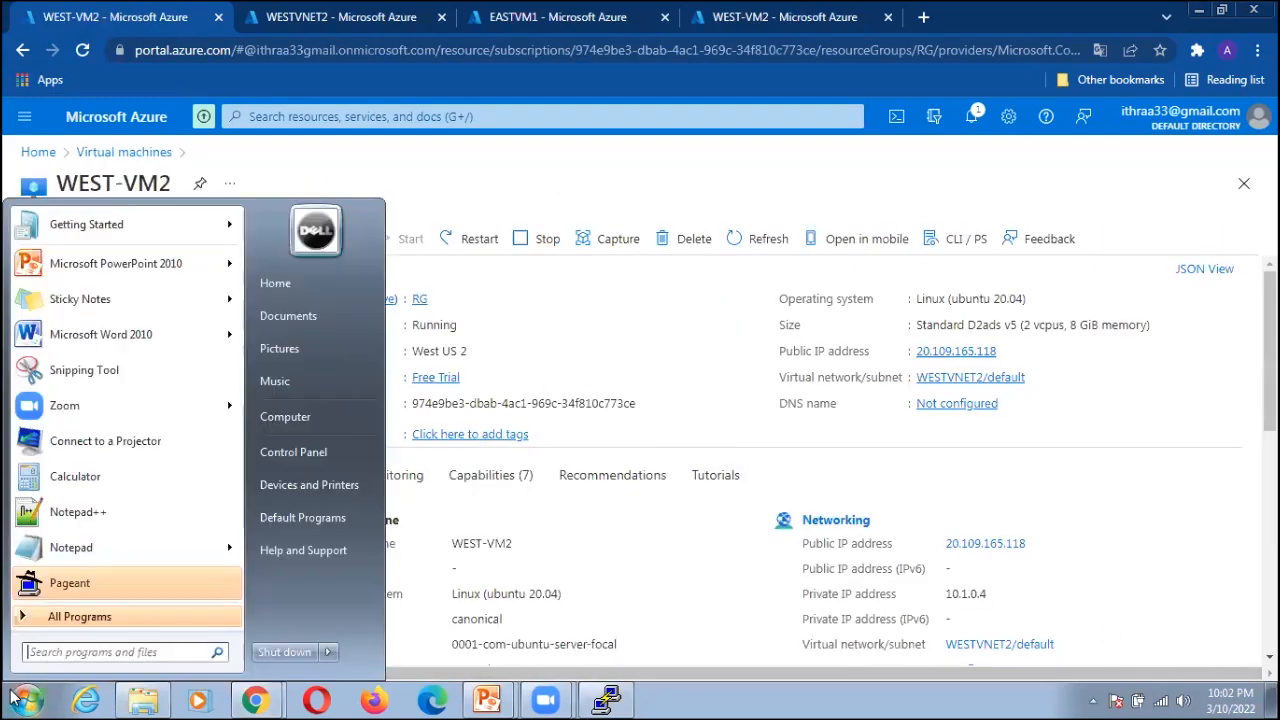
{"action": "left_click", "coordinate": [70, 590]}
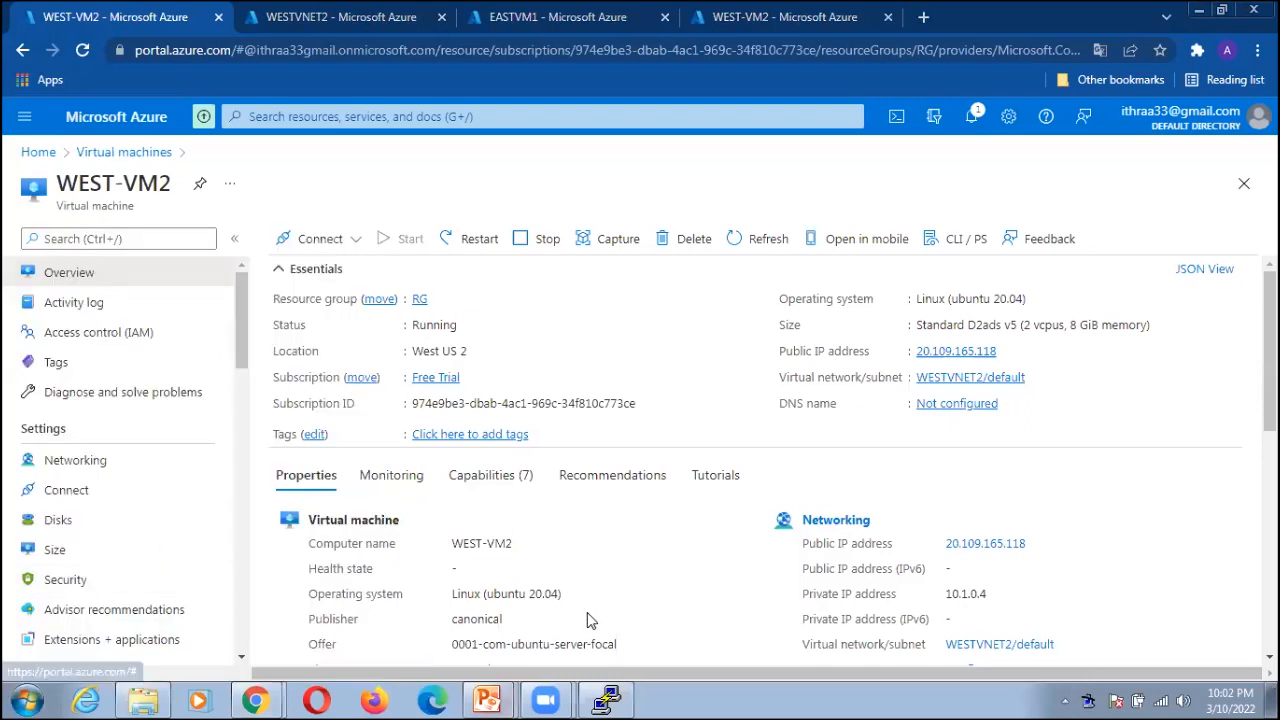
{"action": "left_click", "coordinate": [620, 697]}
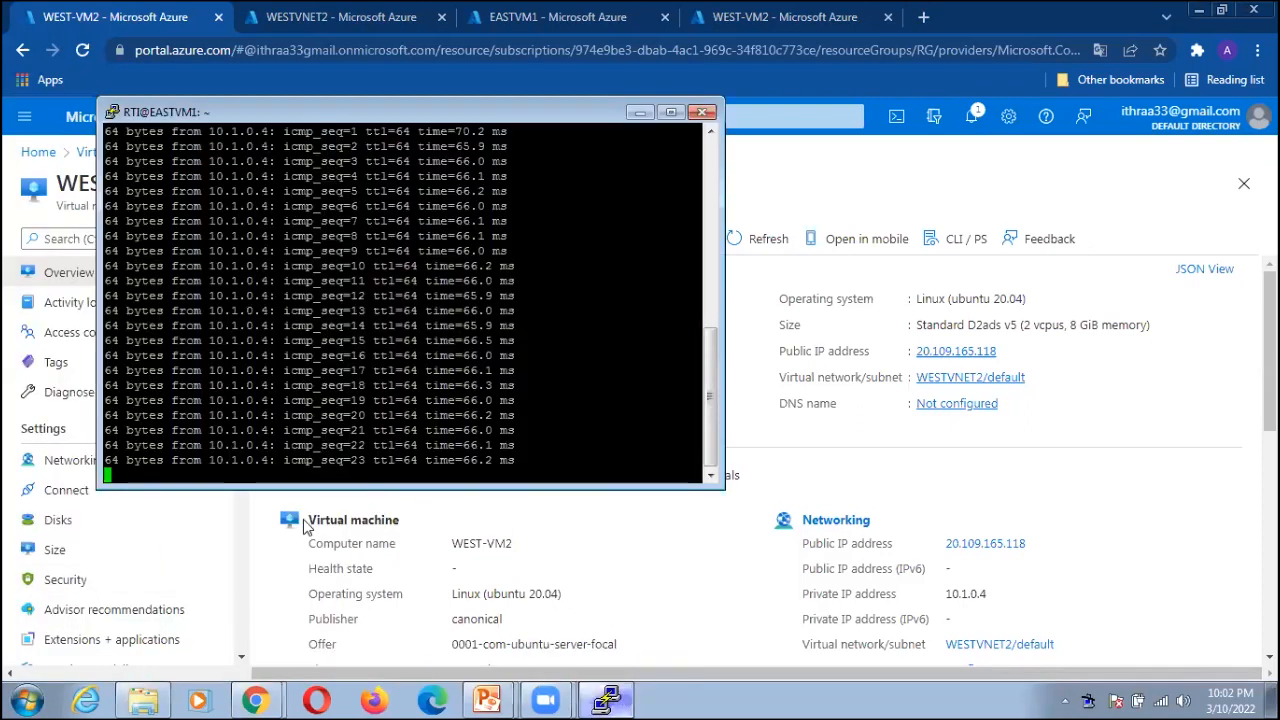
Start a second PuTTY SSH session to WEST-VM2's public IP address 20.109.165.118 on port 22 and accept its host key.
{"action": "left_click", "coordinate": [27, 700]}
{"action": "left_click", "coordinate": [75, 652]}
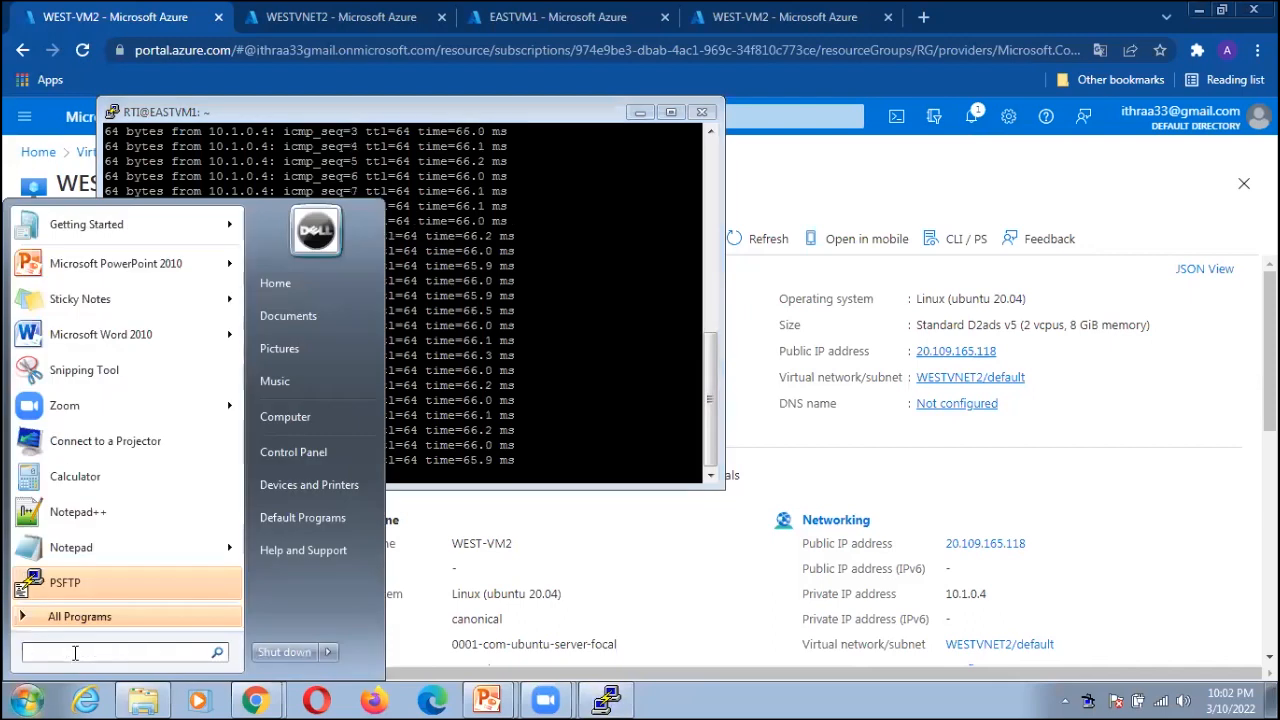
{"action": "type", "text": "put"}
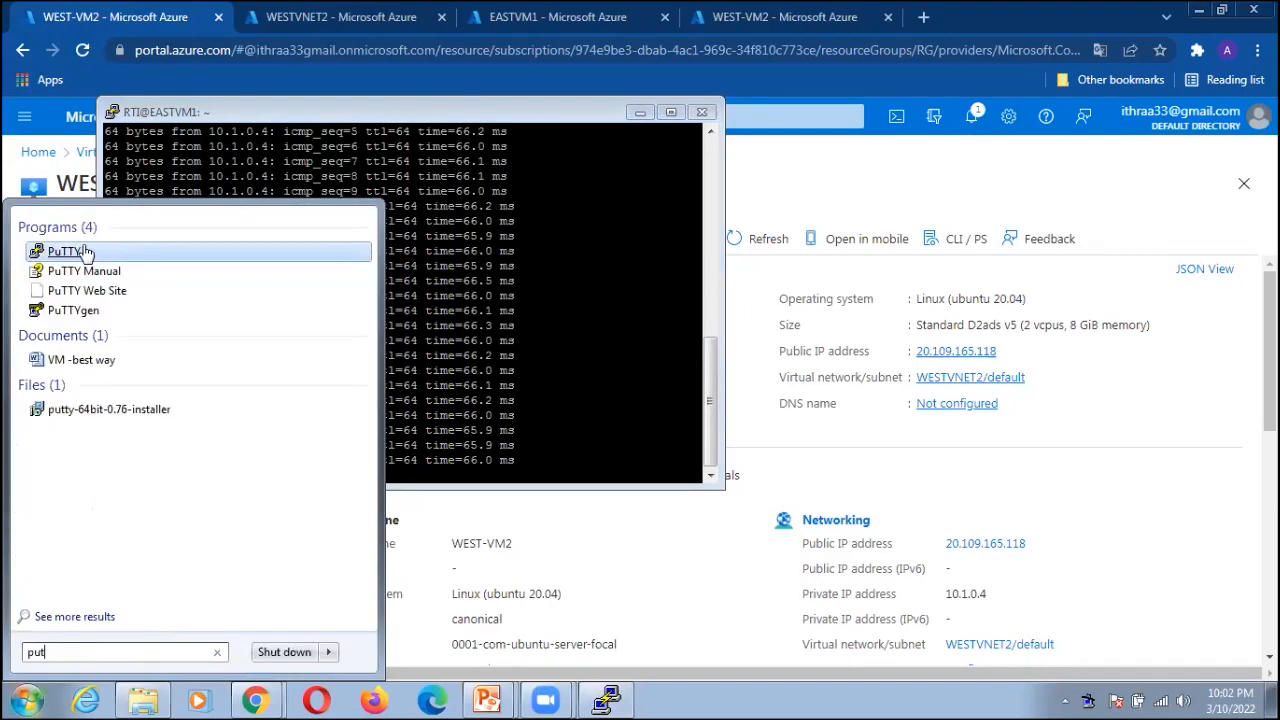
{"action": "left_click", "coordinate": [80, 252]}
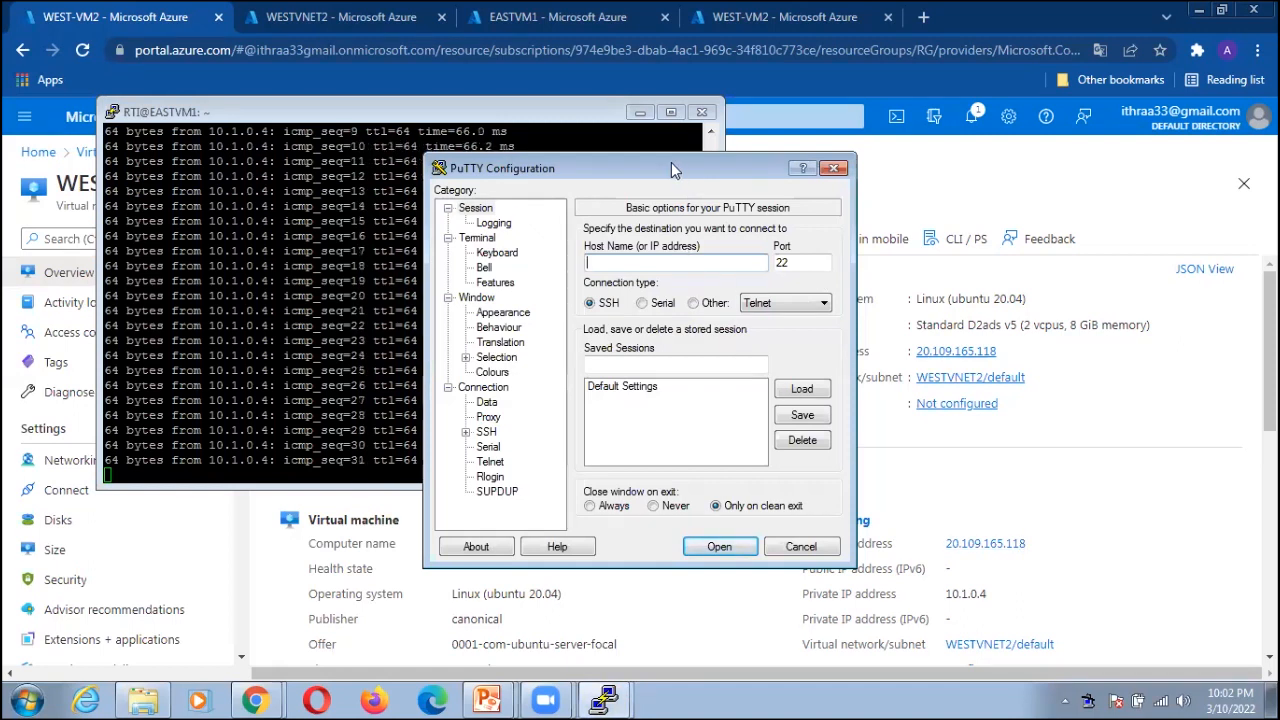
{"action": "left_click_drag", "start_coordinate": [671, 162], "coordinate": [596, 194]}
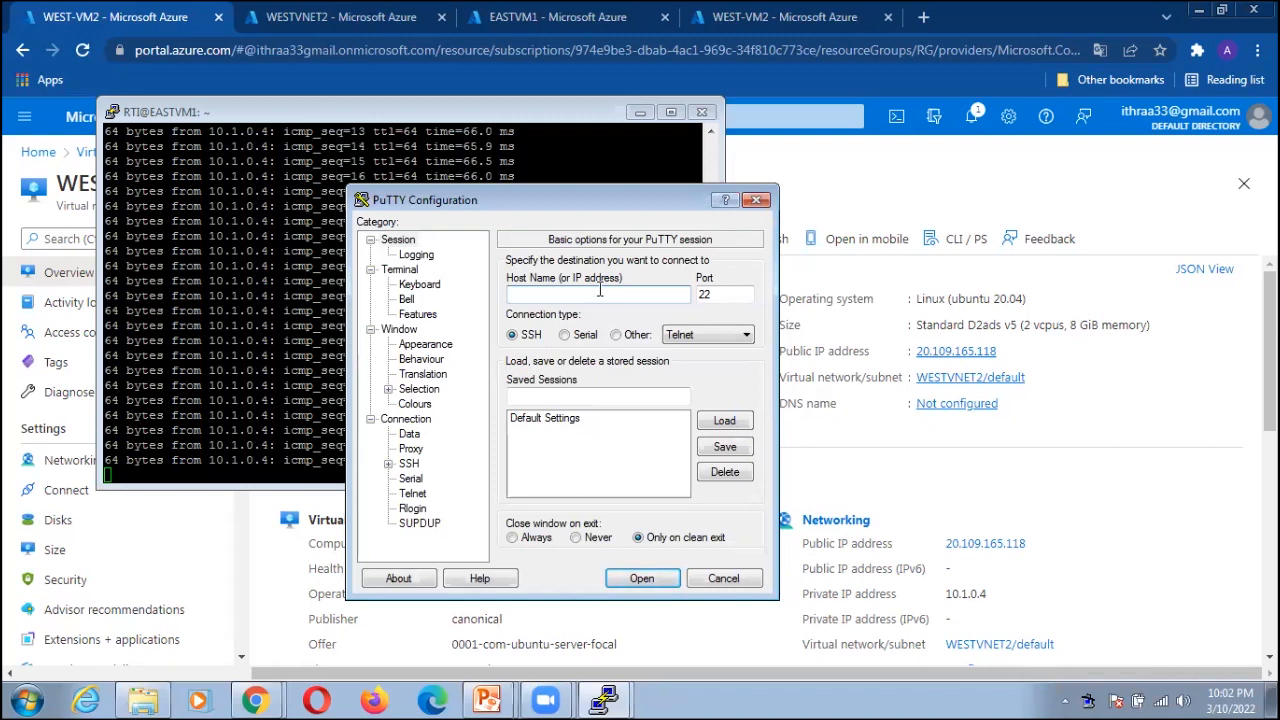
{"action": "type", "text": "20.109.165.118"}
{"action": "left_click", "coordinate": [641, 578]}
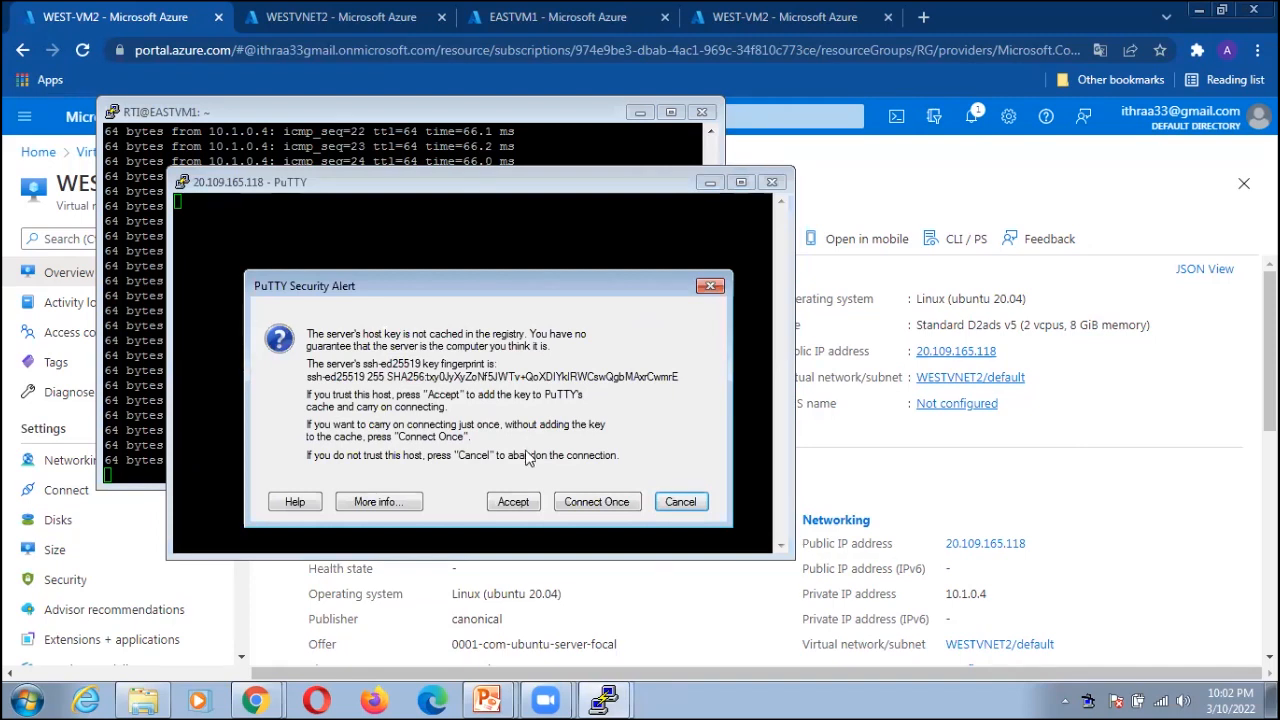
{"action": "left_click", "coordinate": [512, 500]}
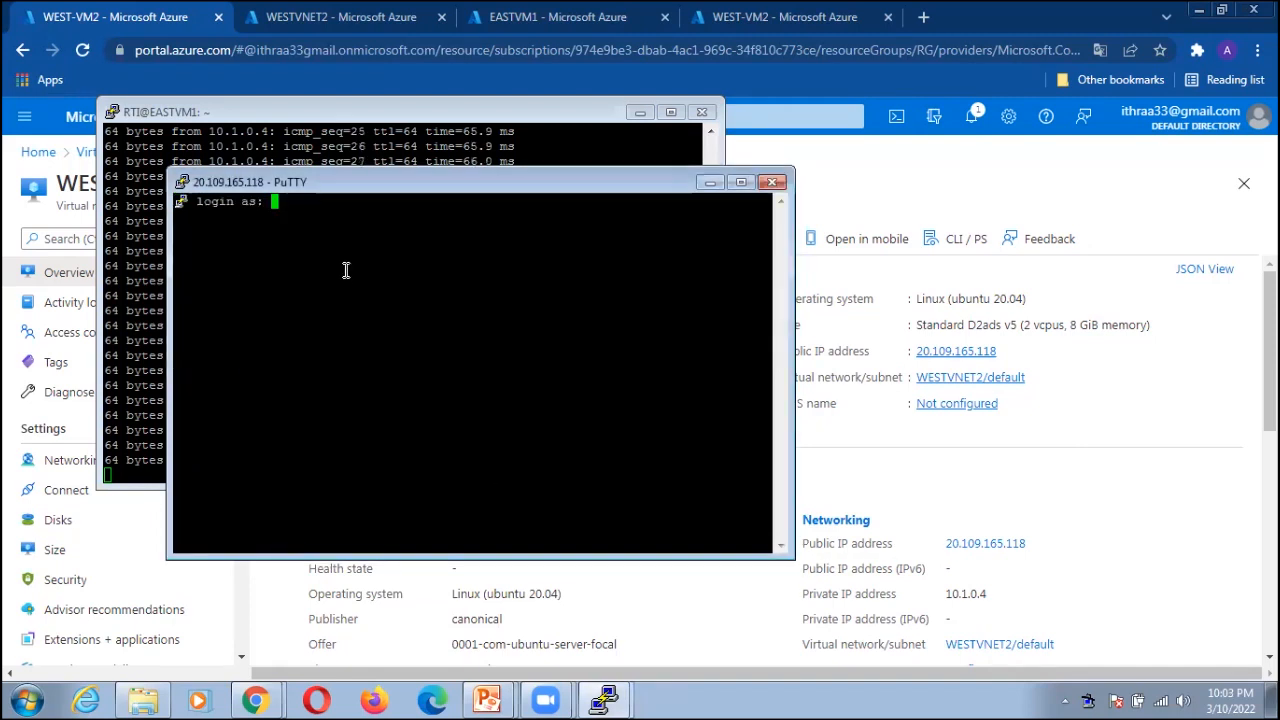
Log in to WEST-VM2 as RTI with the account password.
{"action": "type", "text": "RTI"}
{"action": "key", "text": "Return"}
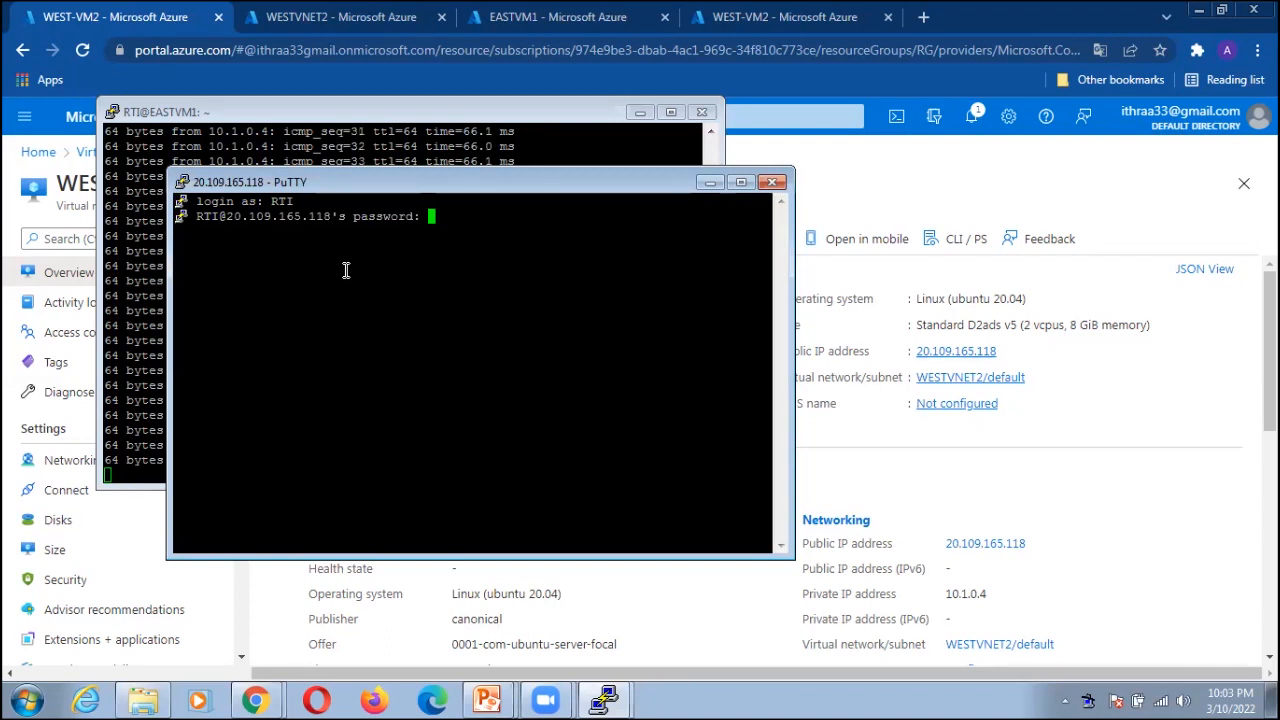
{"action": "key", "text": "Return"}
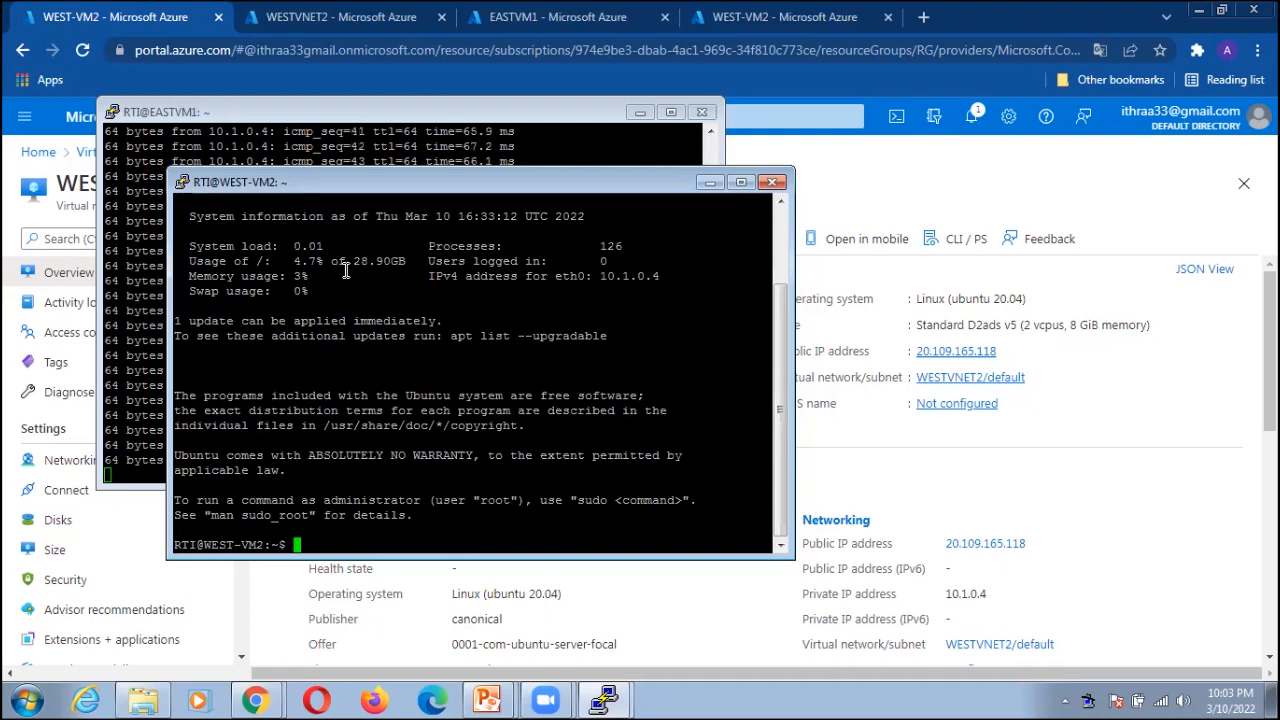
Ping EASTVM1's private address 10.0.0.4 from the WEST-VM2 terminal.
{"action": "type", "text": "ping "}
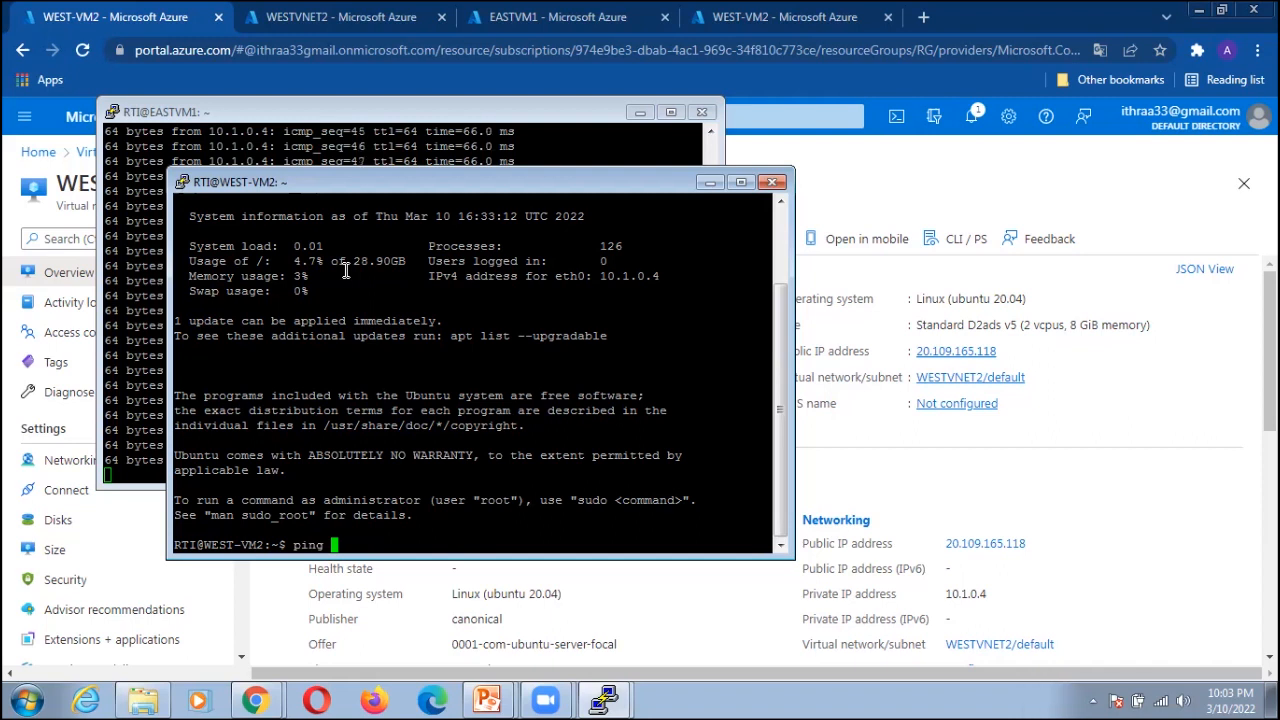
{"action": "type", "text": "10.0.0.4"}
{"action": "key", "text": "Return"}
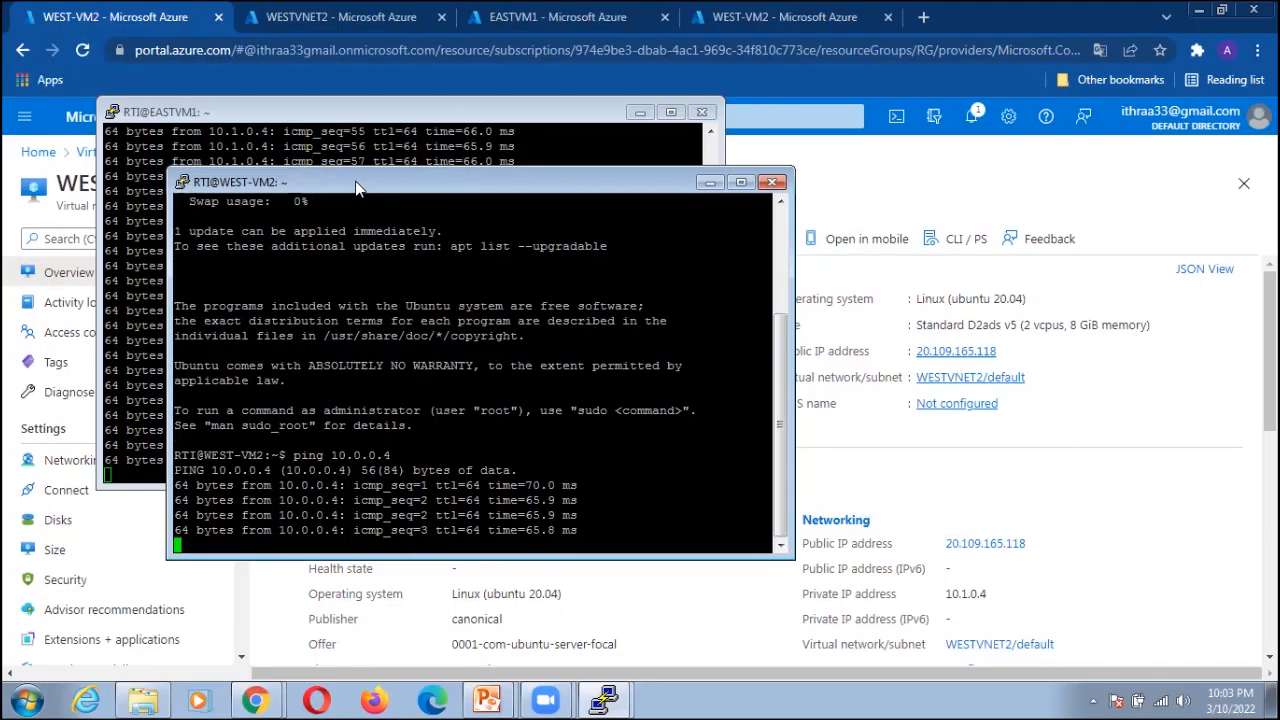
Arrange the EASTVM1 and WEST-VM2 terminal windows side by side so both running pings can be compared.
{"action": "left_click_drag", "start_coordinate": [358, 189], "coordinate": [769, 142]}
{"action": "left_click", "coordinate": [388, 118]}
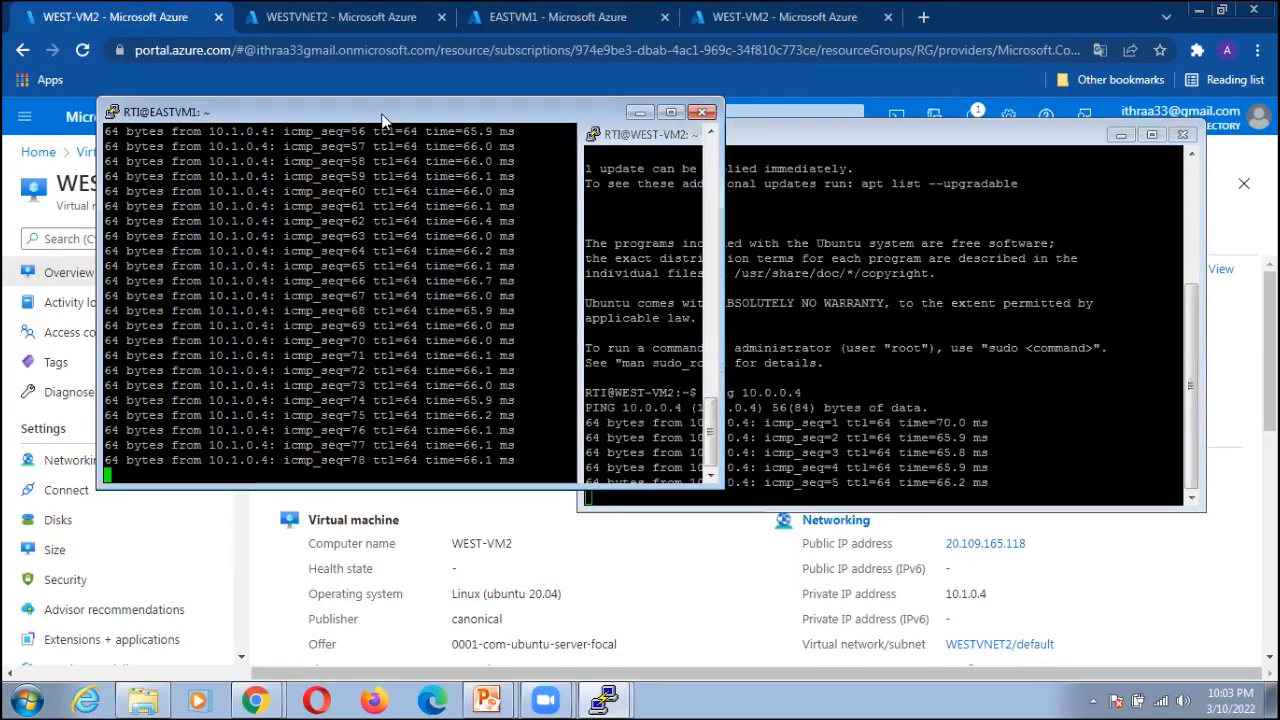
{"action": "left_click_drag", "start_coordinate": [384, 120], "coordinate": [300, 142]}
{"action": "left_click", "coordinate": [784, 138]}
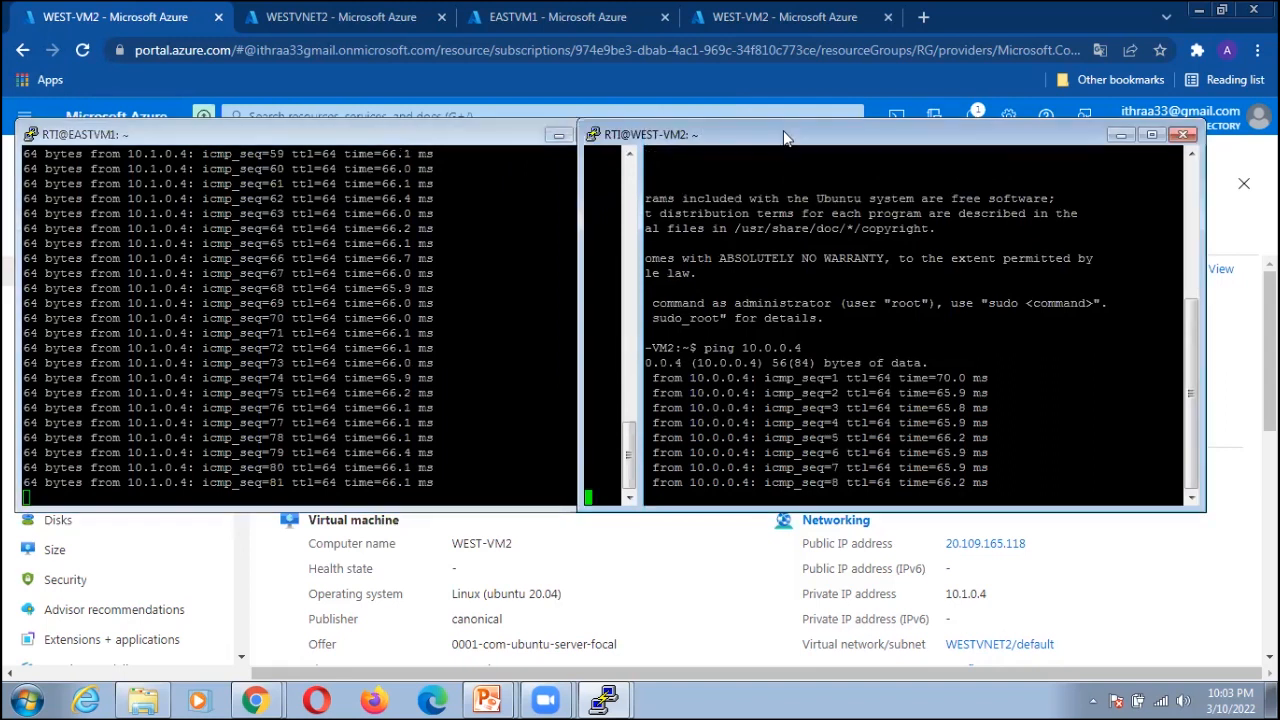
{"action": "left_click_drag", "start_coordinate": [784, 138], "coordinate": [836, 140]}
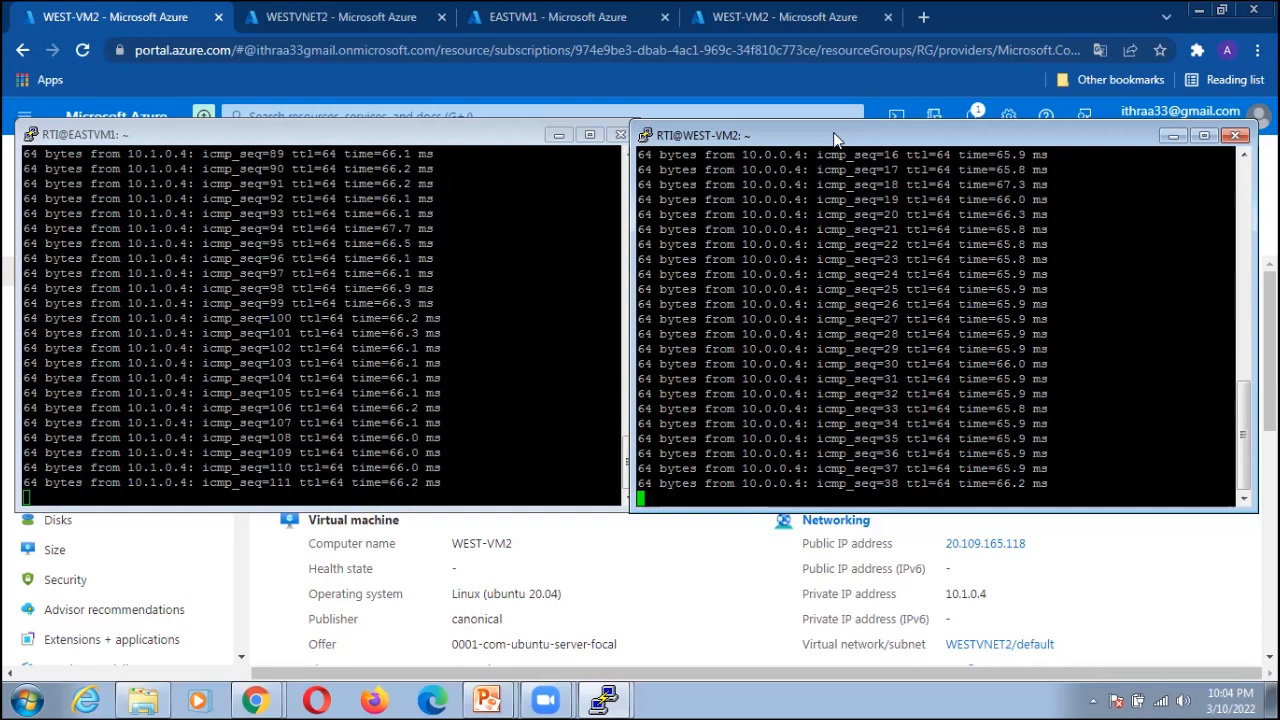
{"action": "left_click_drag", "start_coordinate": [835, 134], "coordinate": [848, 130]}
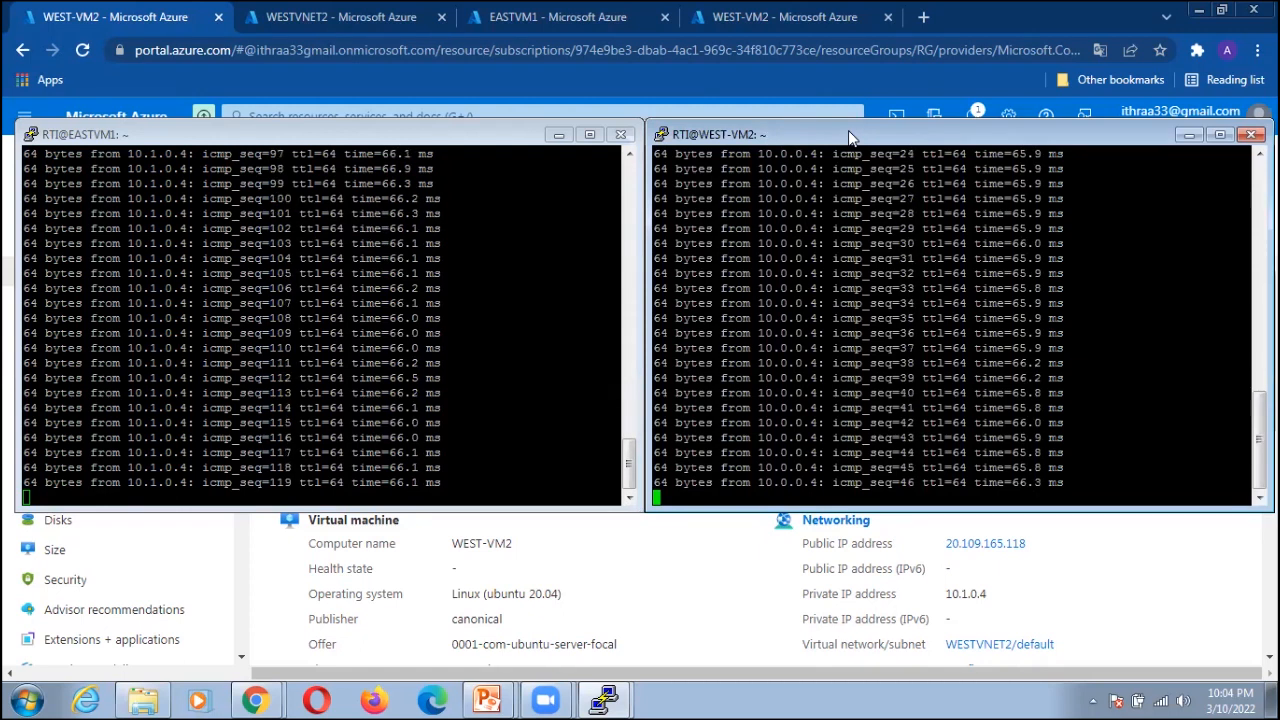
Stop the running pings in both the EASTVM1 and WEST-VM2 terminals.
{"action": "left_click", "coordinate": [345, 490]}
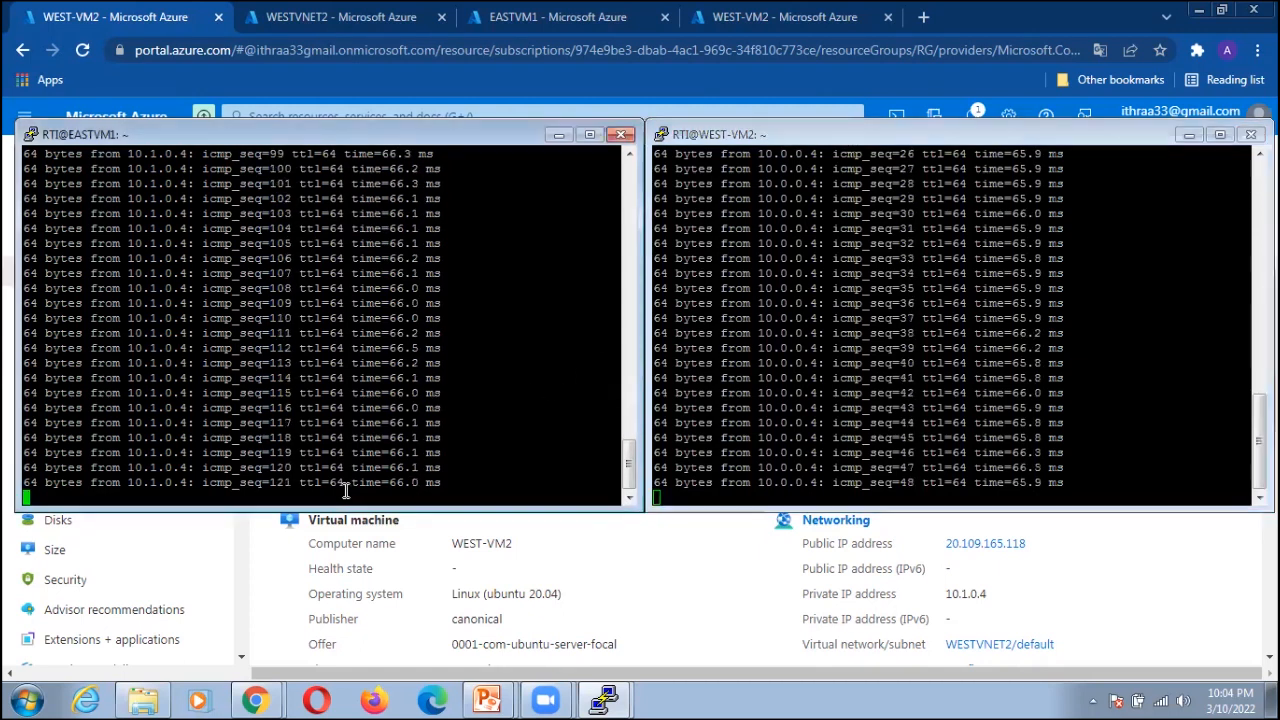
{"action": "key", "text": "ctrl+c"}
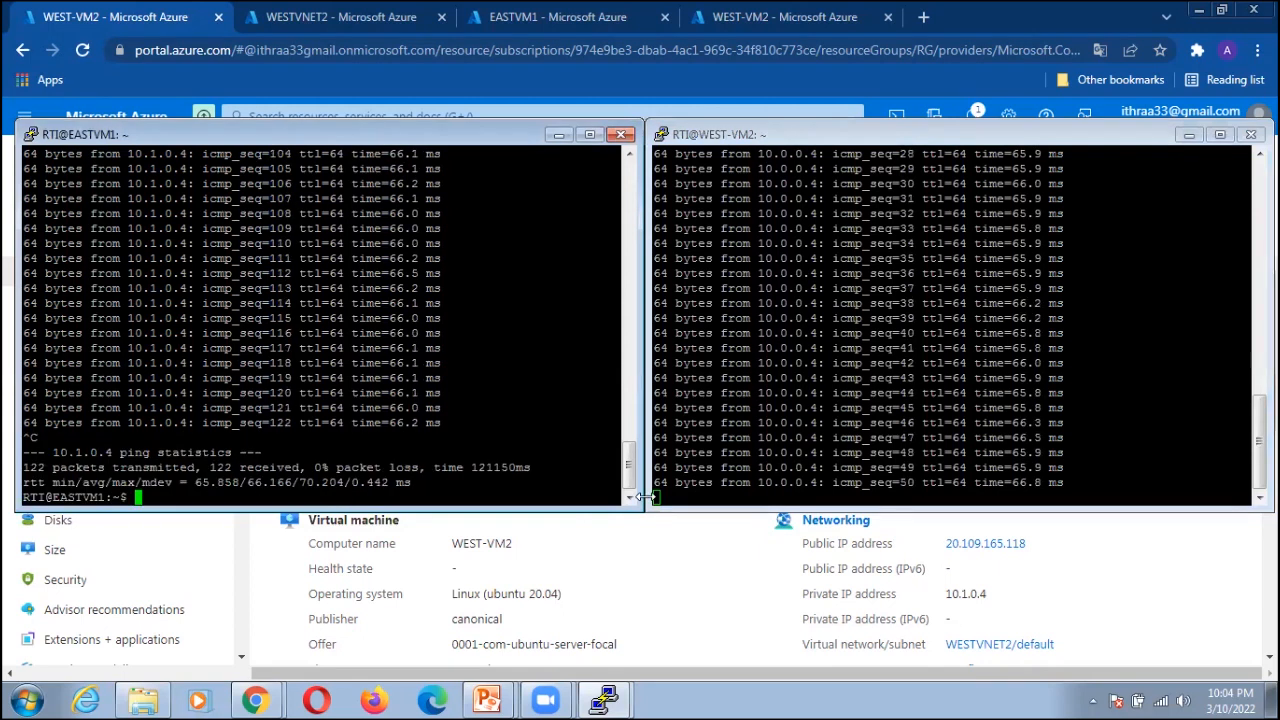
{"action": "left_click", "coordinate": [668, 498]}
{"action": "key", "text": "ctrl+c"}
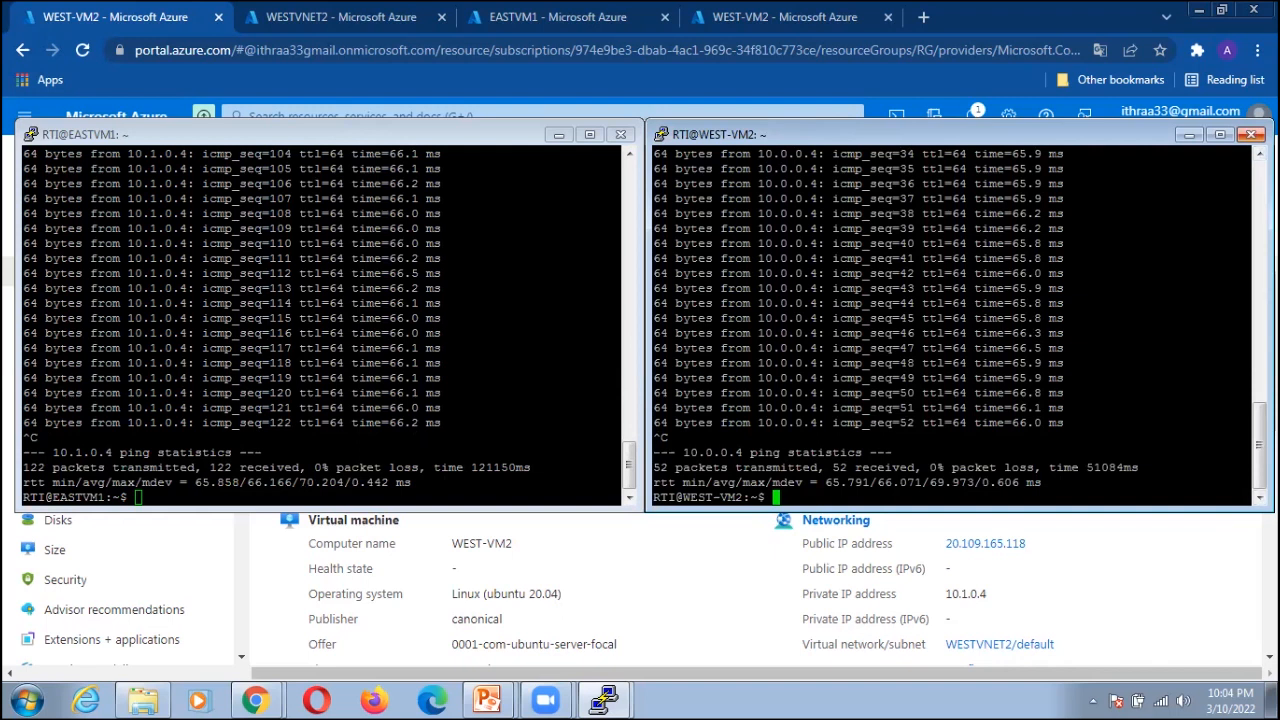
Close the WEST-VM2 and EASTVM1 PuTTY sessions, confirming each exit.
{"action": "left_click", "coordinate": [1250, 134]}
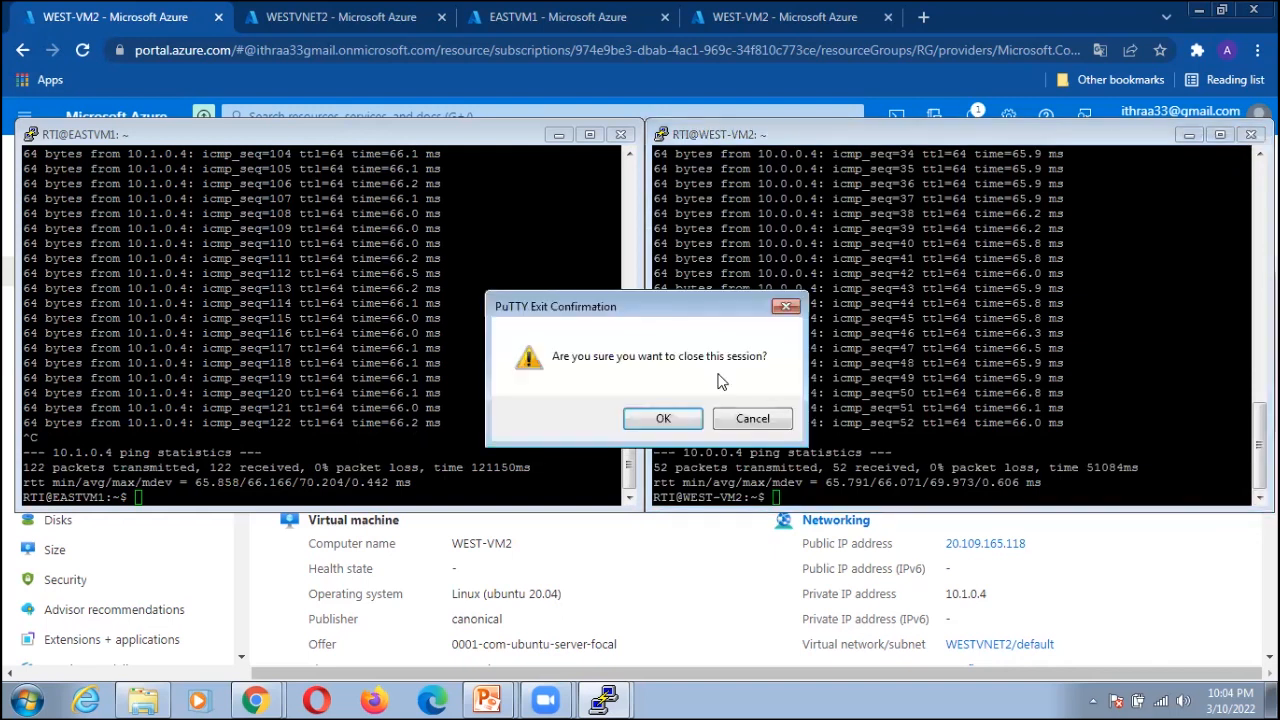
{"action": "left_click", "coordinate": [685, 418]}
{"action": "left_click", "coordinate": [620, 134]}
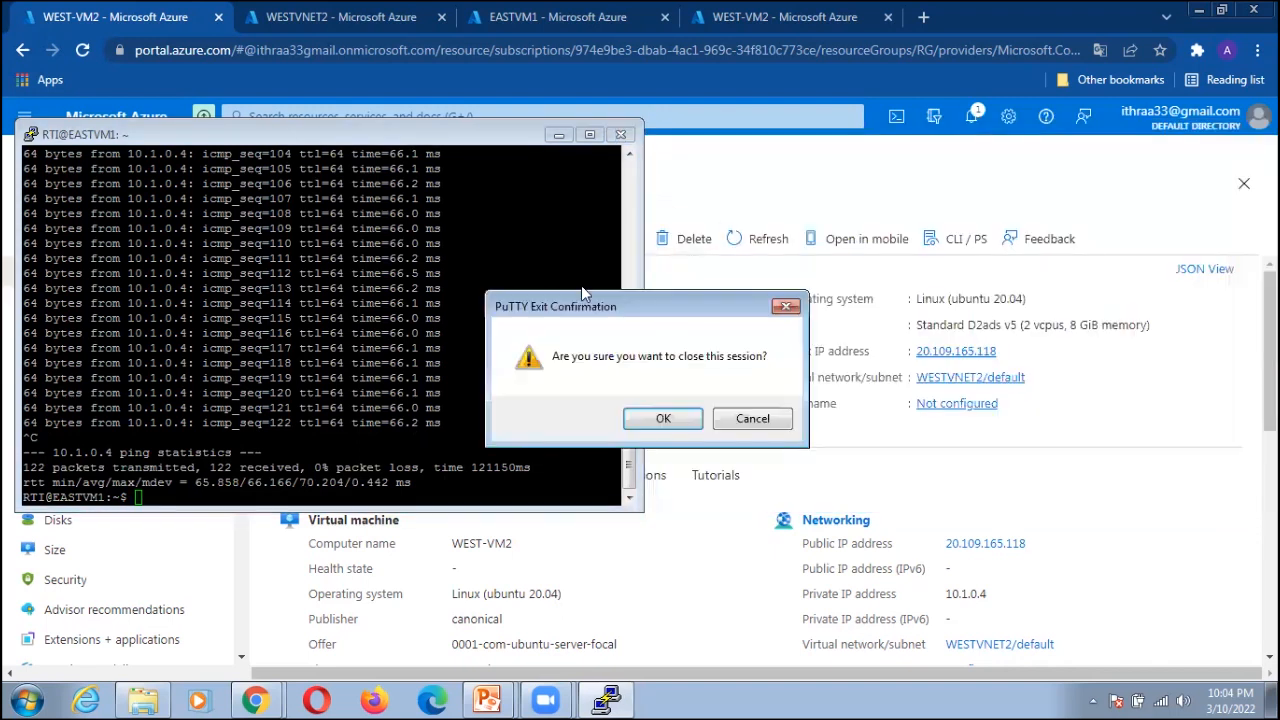
{"action": "left_click", "coordinate": [658, 419]}
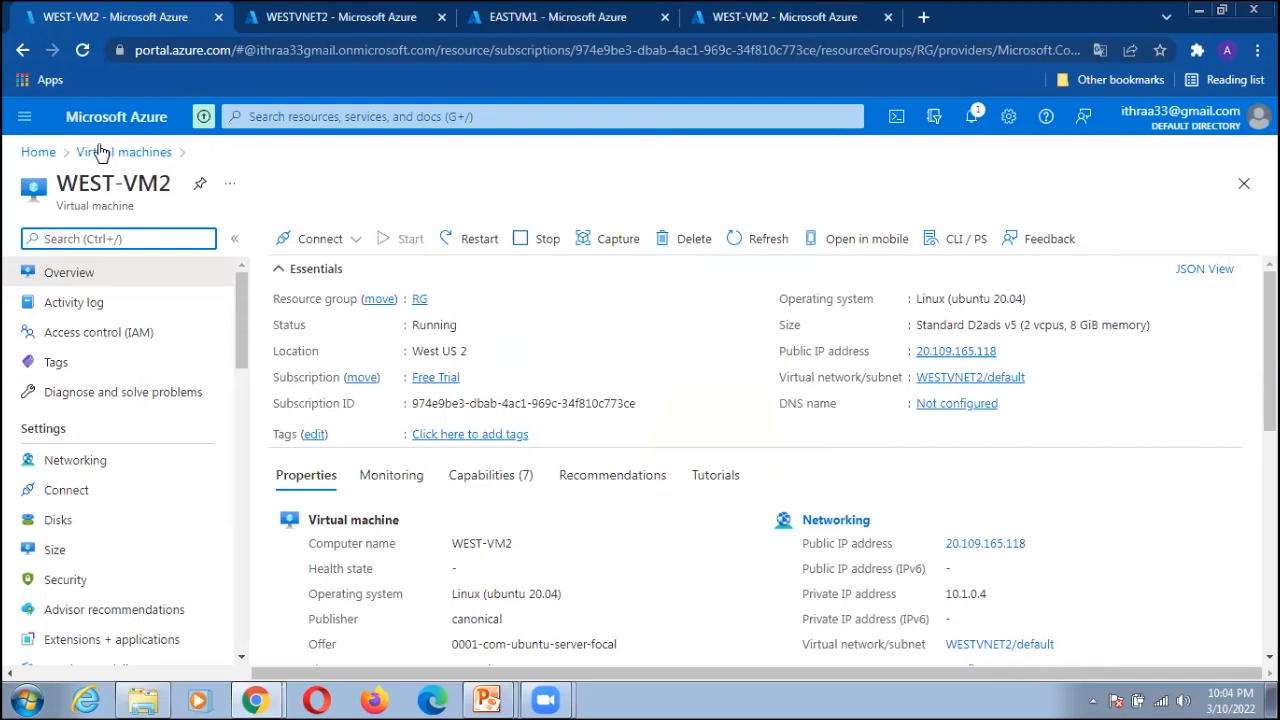
Open the overview of resource group RG from the portal's list of resource groups.
{"action": "left_click", "coordinate": [51, 151]}
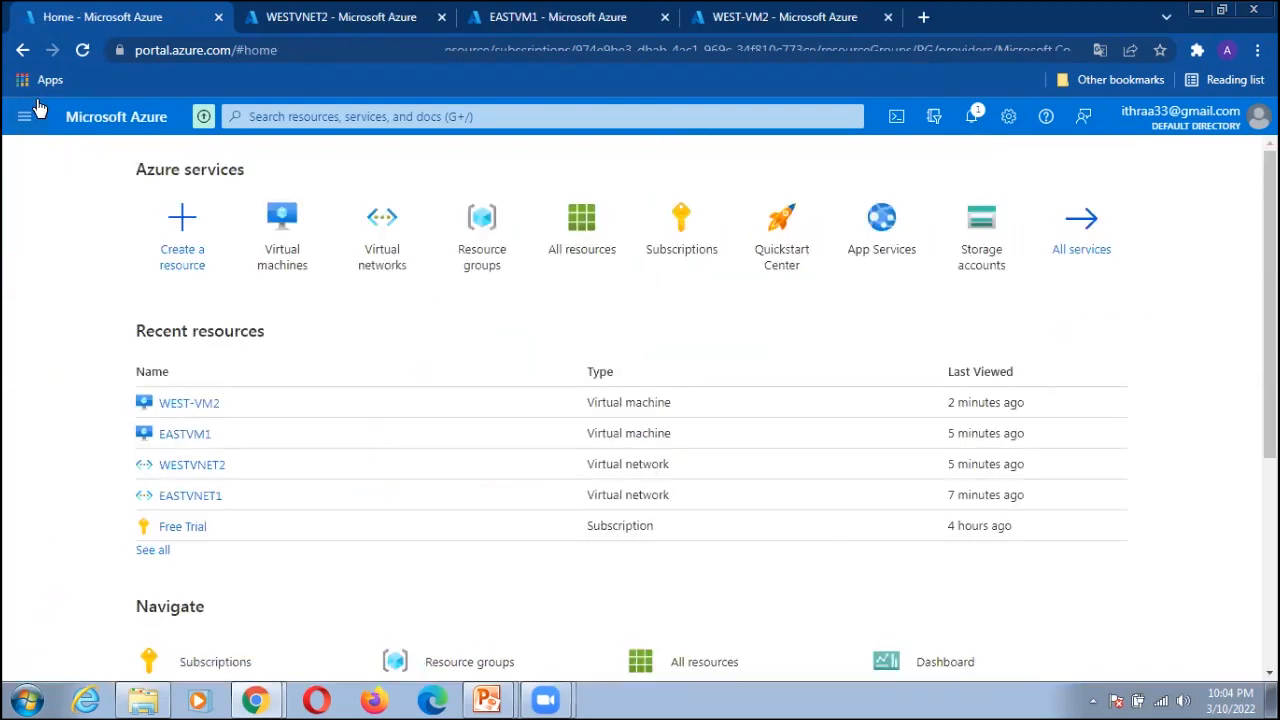
{"action": "left_click", "coordinate": [23, 117]}
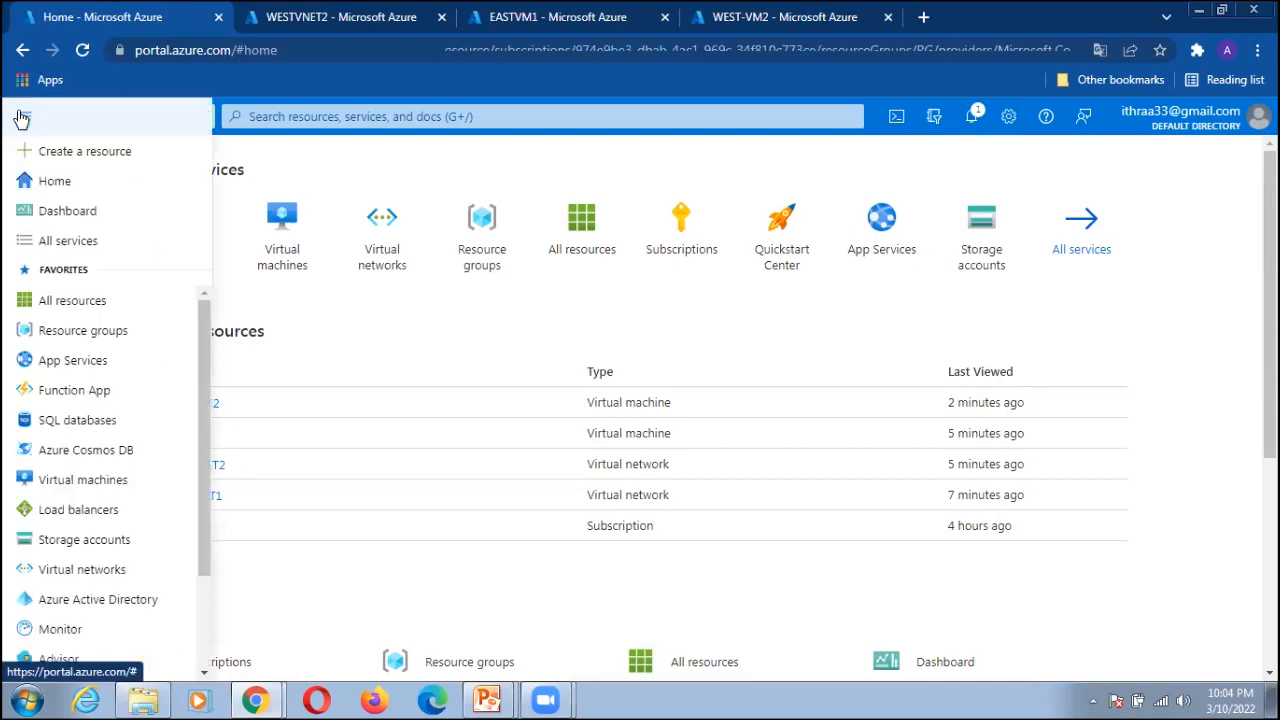
{"action": "left_click", "coordinate": [100, 331]}
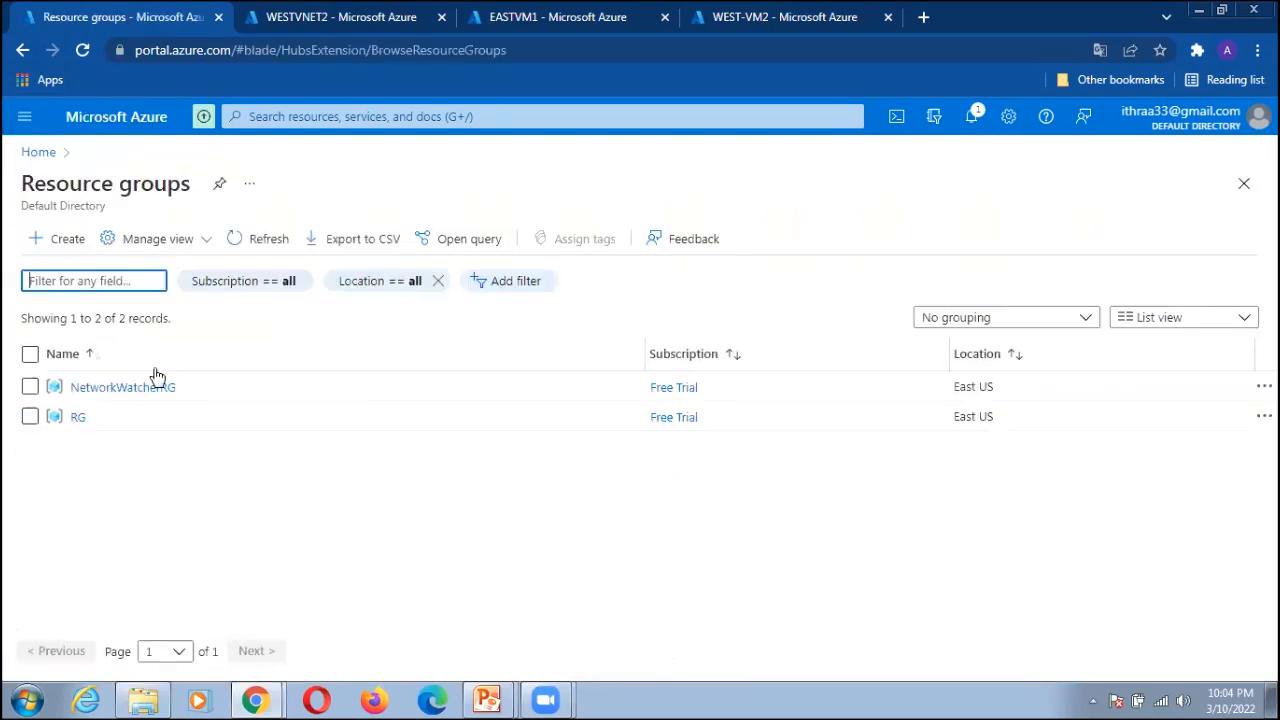
{"action": "left_click", "coordinate": [78, 419]}
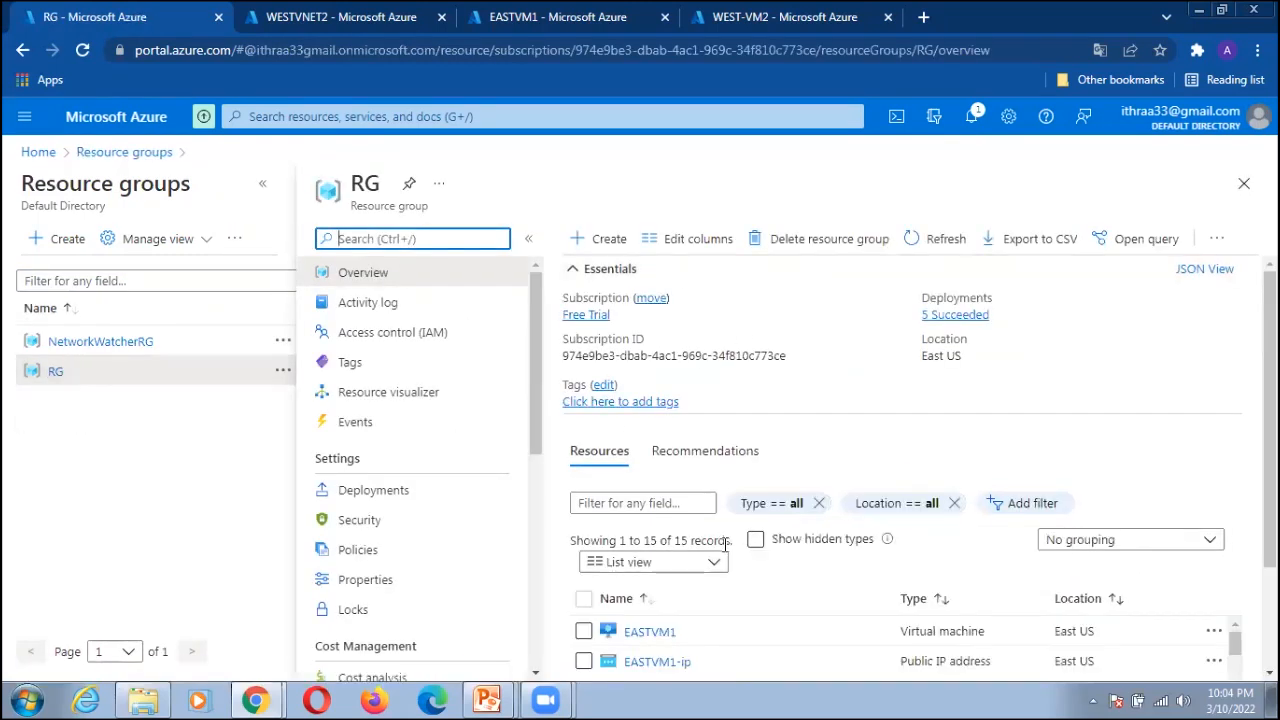
Select all resources in RG and delete the resource group, entering its name RG as confirmation.
{"action": "left_click", "coordinate": [584, 598]}
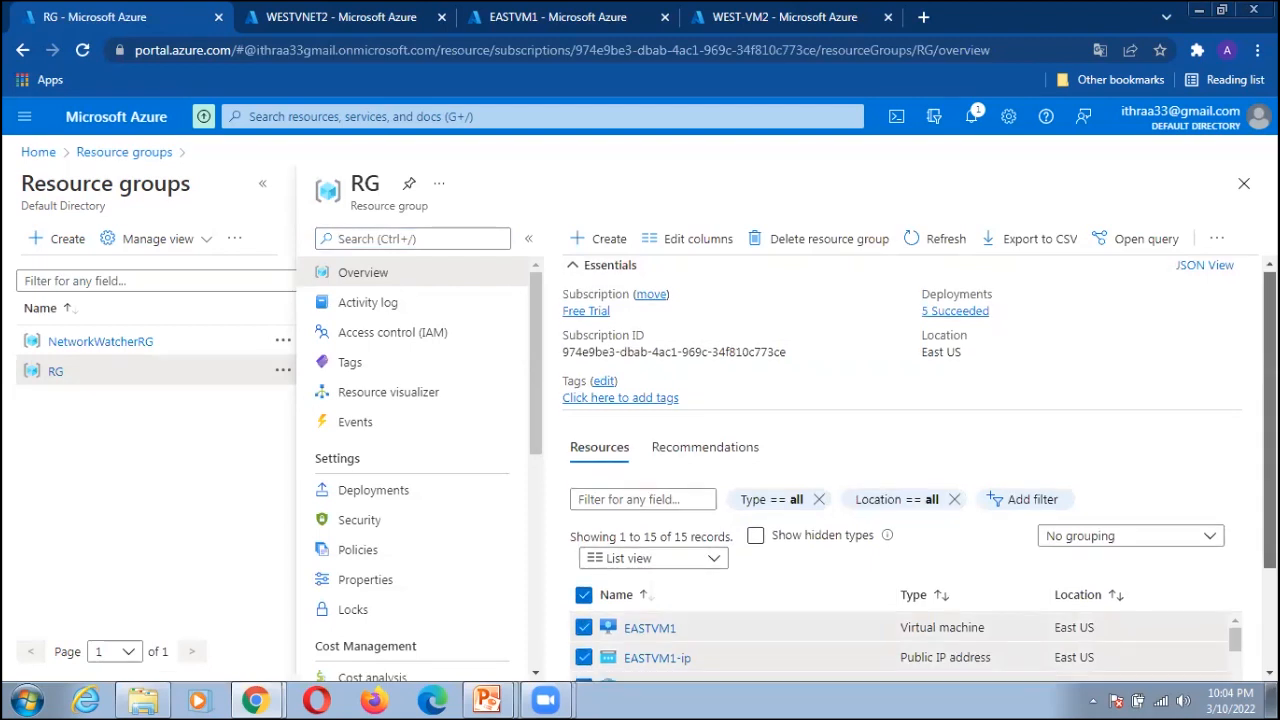
{"action": "scroll", "coordinate": [900, 450], "scroll_direction": "down", "scroll_amount": 2}
{"action": "scroll", "coordinate": [900, 450], "scroll_direction": "up", "scroll_amount": 2}
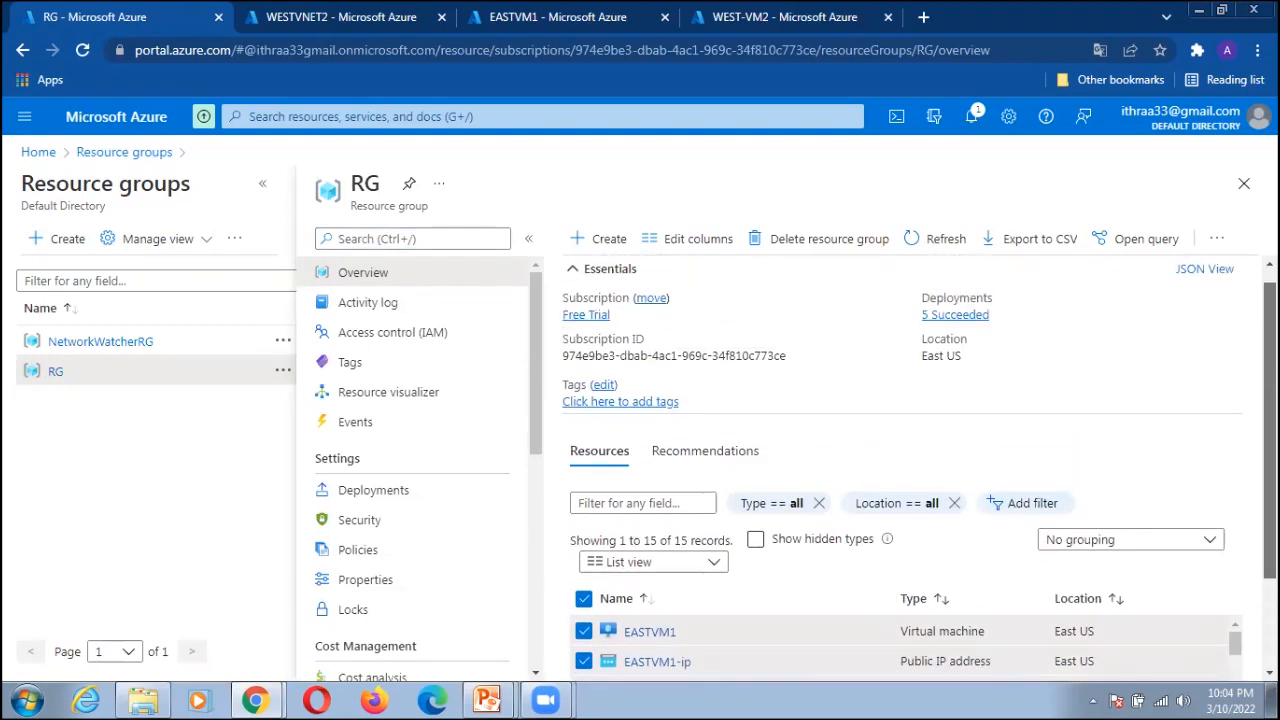
{"action": "left_click", "coordinate": [790, 249]}
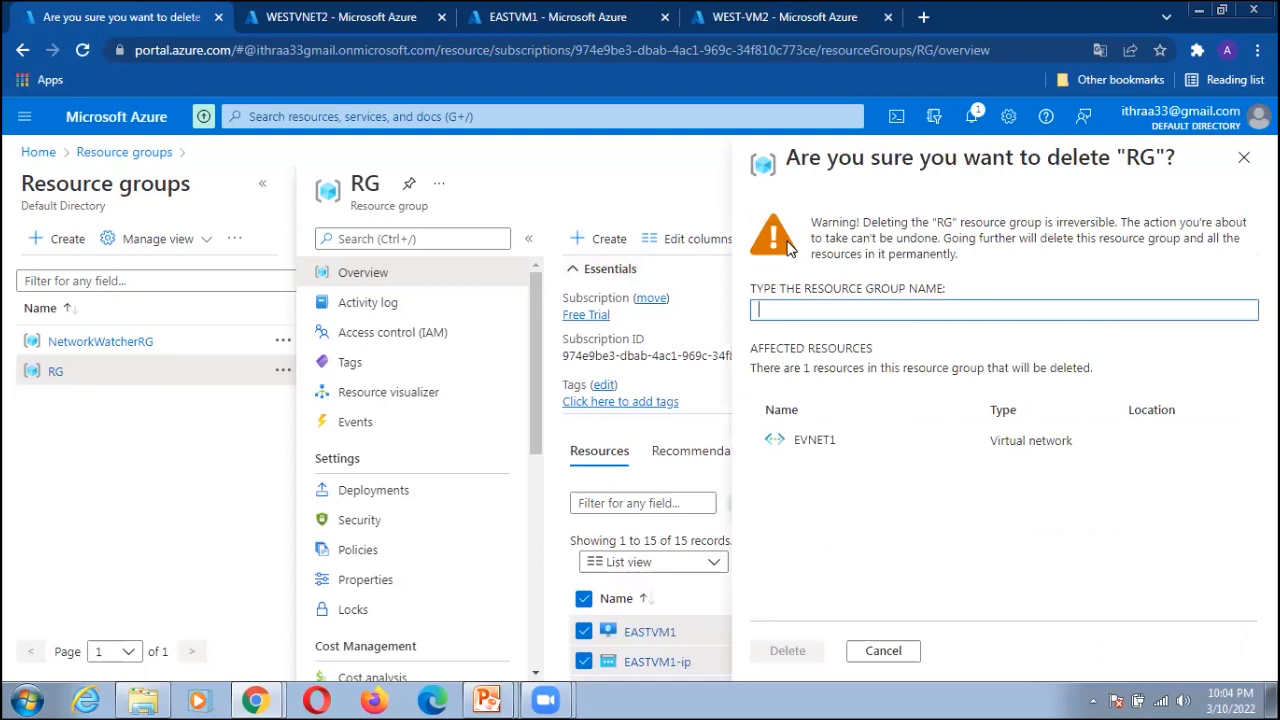
{"action": "left_click", "coordinate": [843, 304]}
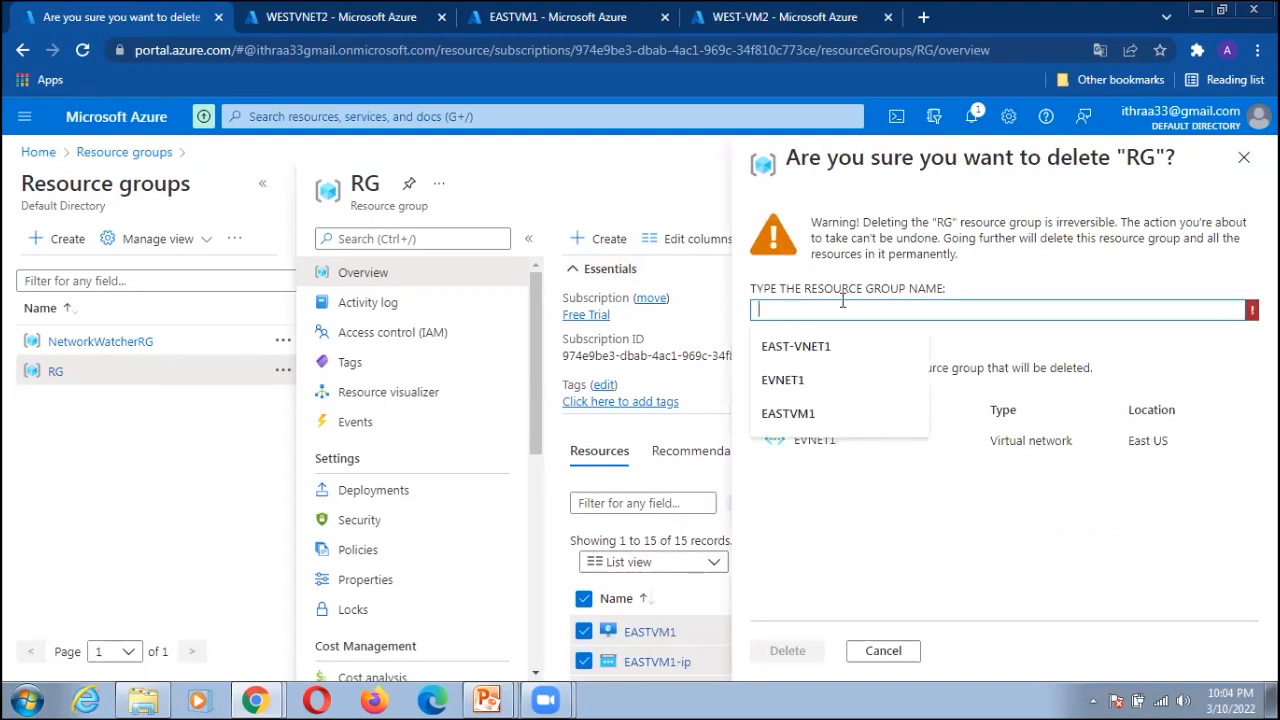
{"action": "type", "text": "R"}
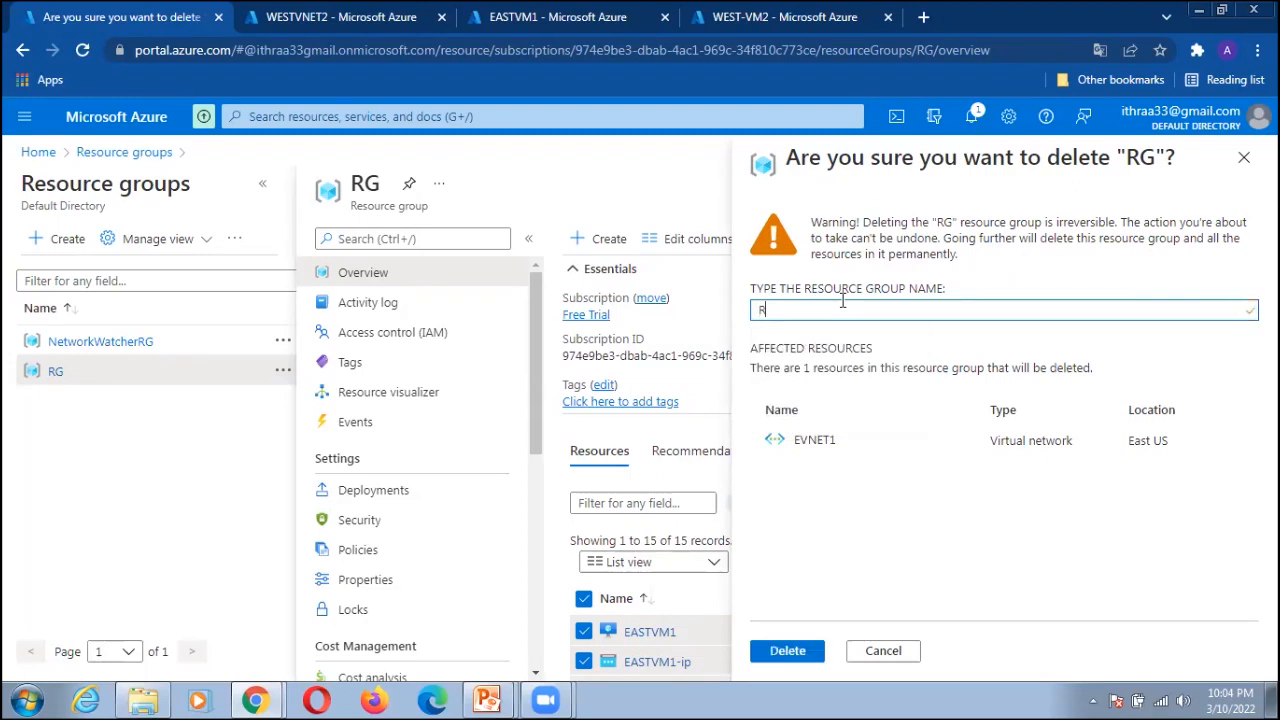
{"action": "type", "text": "G"}
{"action": "left_click", "coordinate": [788, 651]}
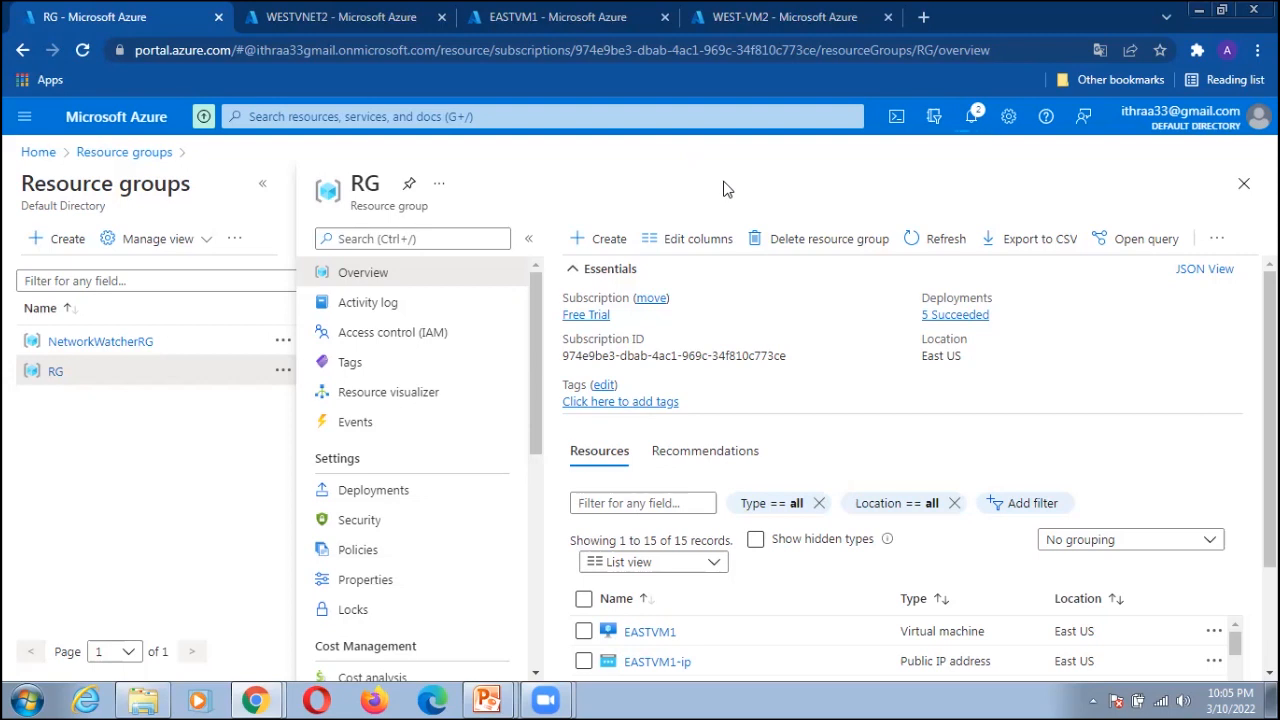
Close the WESTVNET2, EASTVM1 and WEST-VM2 browser tabs, then return to the Azure portal home page and reload it.
{"action": "left_click", "coordinate": [438, 28]}
{"action": "left_click", "coordinate": [438, 28]}
{"action": "left_click", "coordinate": [438, 28]}
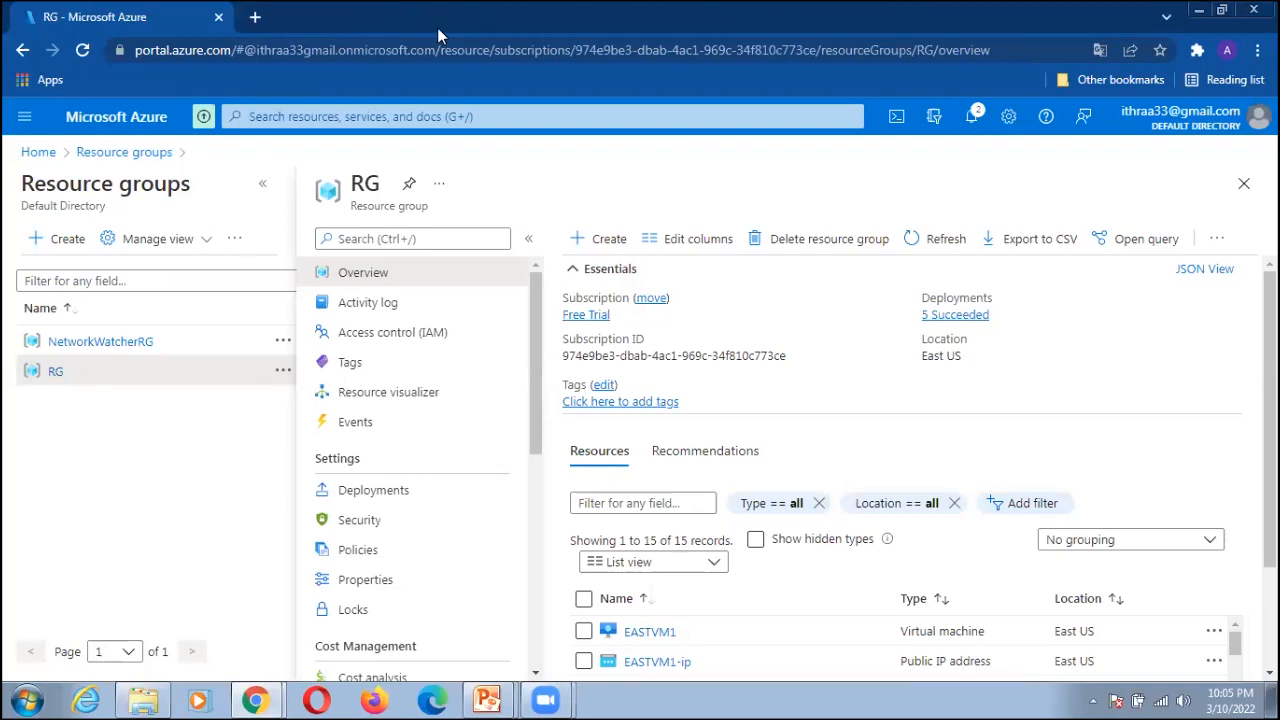
{"action": "left_click", "coordinate": [38, 152]}
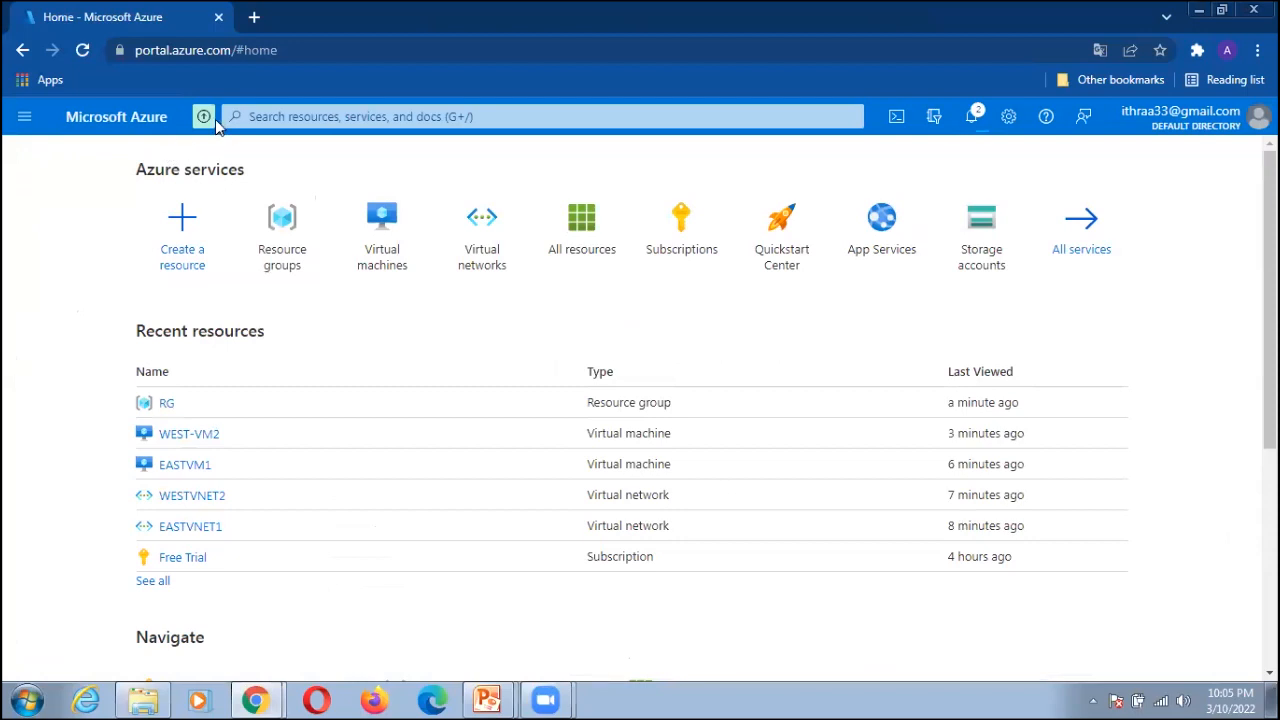
{"action": "left_click", "coordinate": [82, 56]}
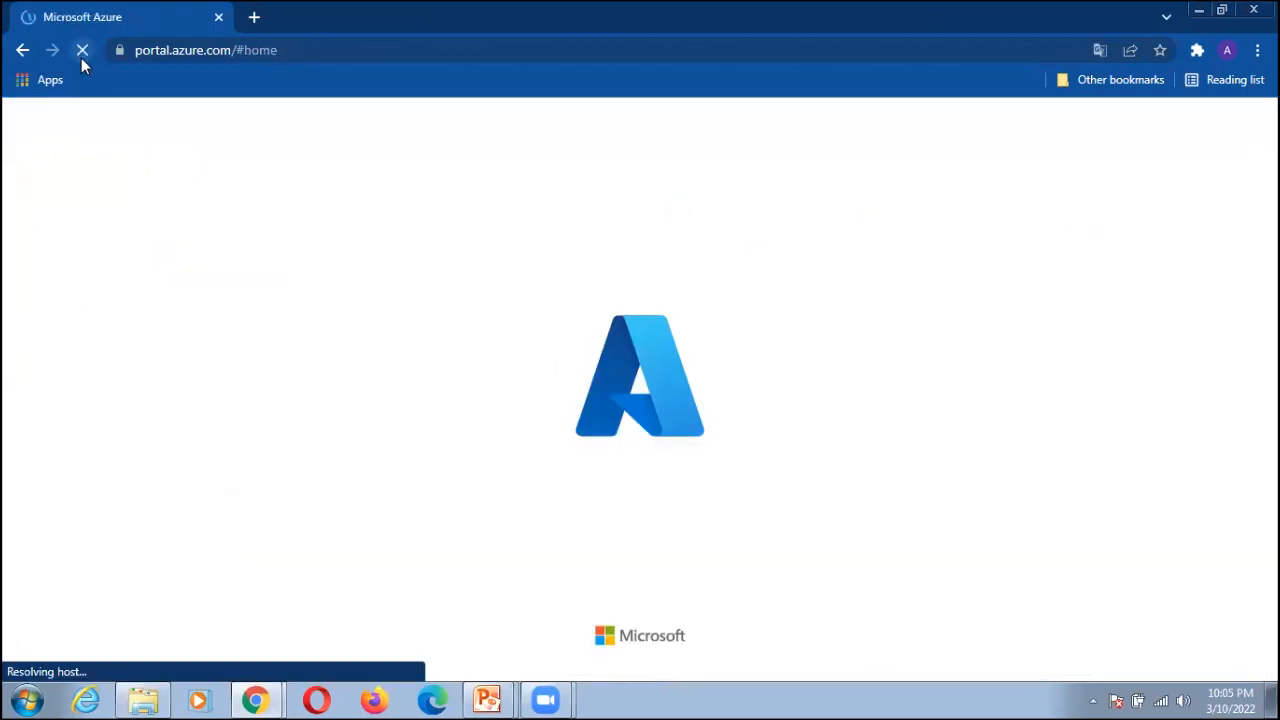
Switch to the running PowerPoint slide show "DevOps - Cloud - Automation- Meetup" and advance the presentation.
{"action": "mouse_move", "coordinate": [490, 697]}
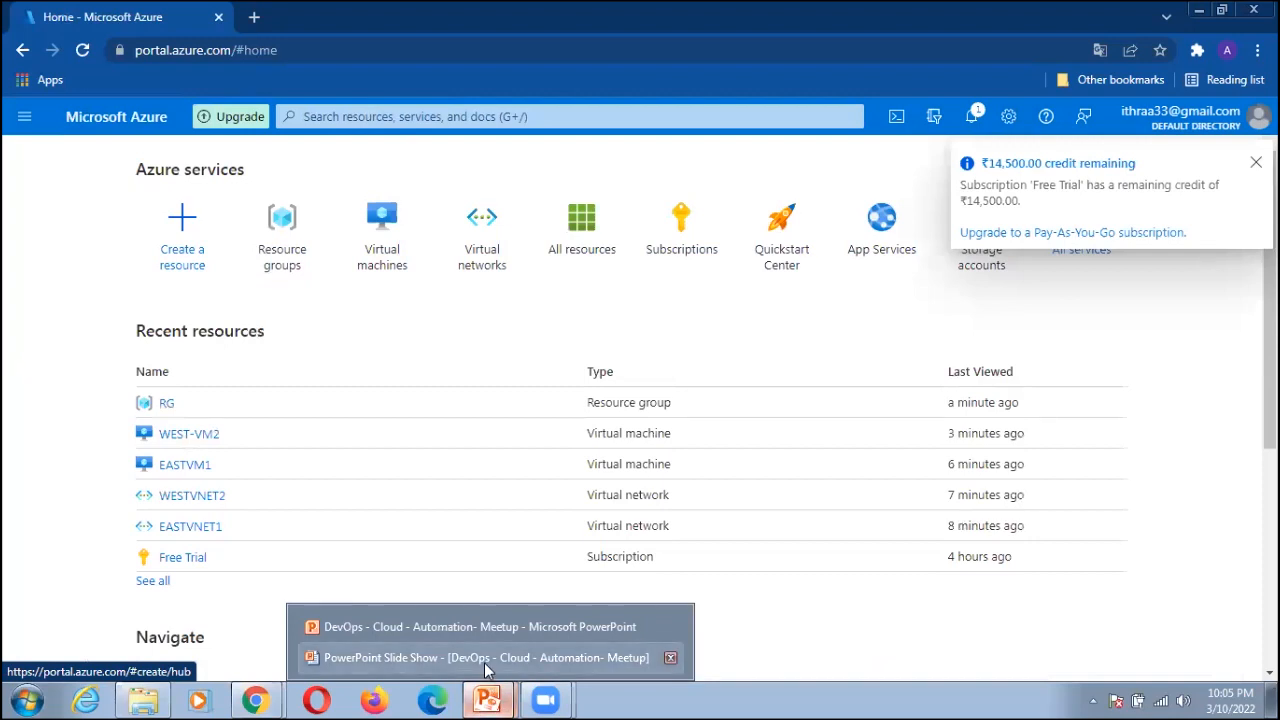
{"action": "left_click", "coordinate": [487, 658]}
{"action": "key", "text": "Right"}
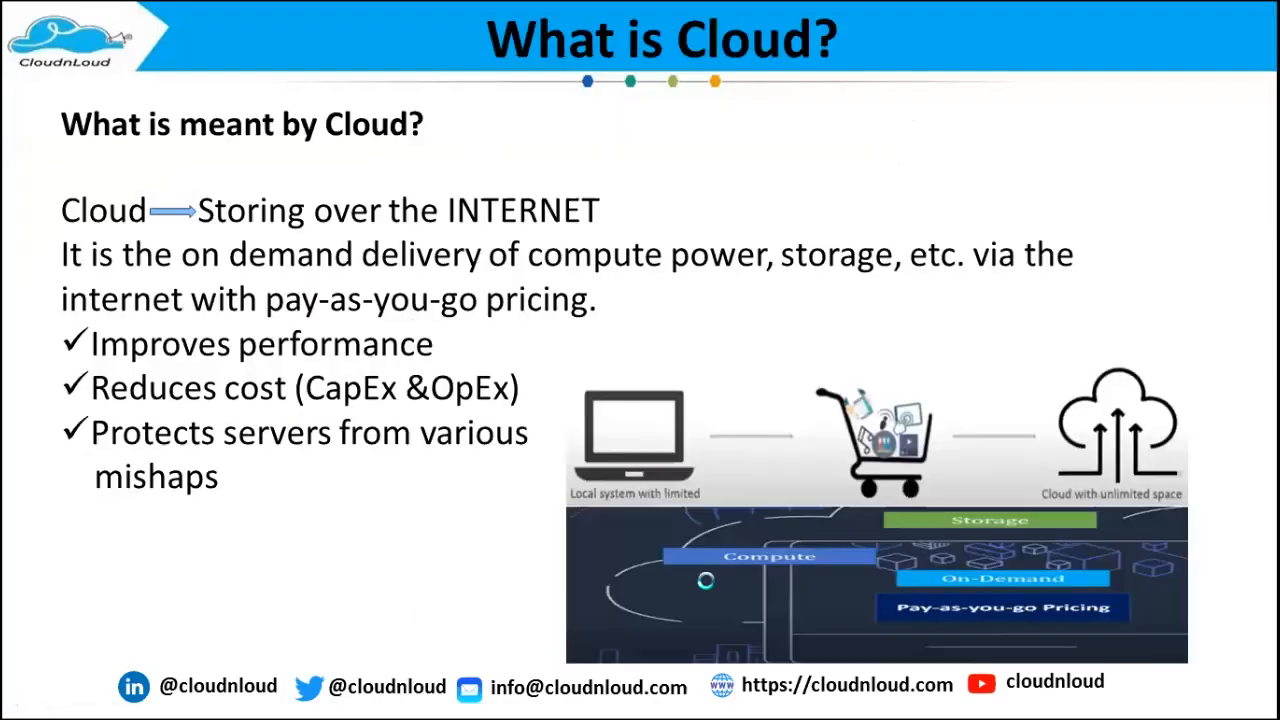